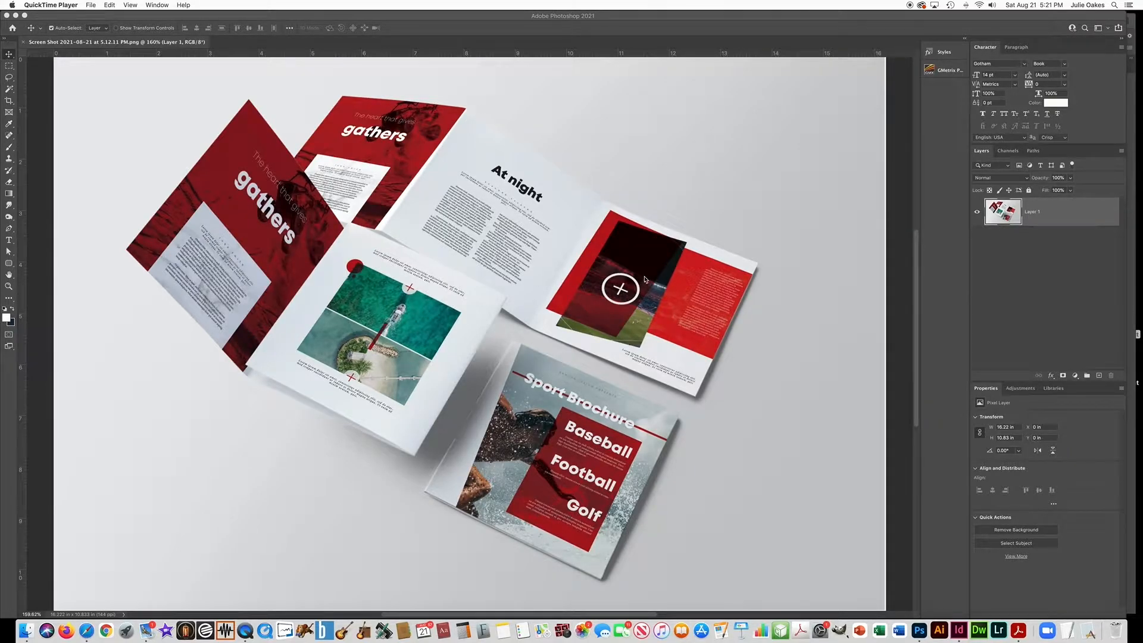
Switch to InDesign and start a new document.
click(958, 626)
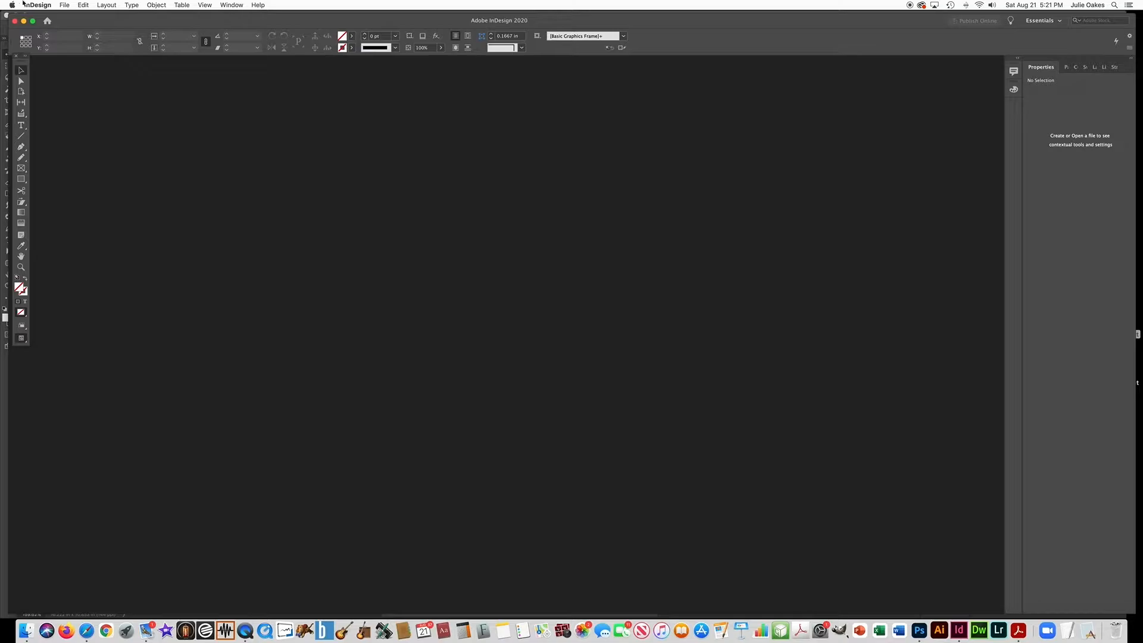
click(64, 5)
mouse_move(119, 16)
click(198, 20)
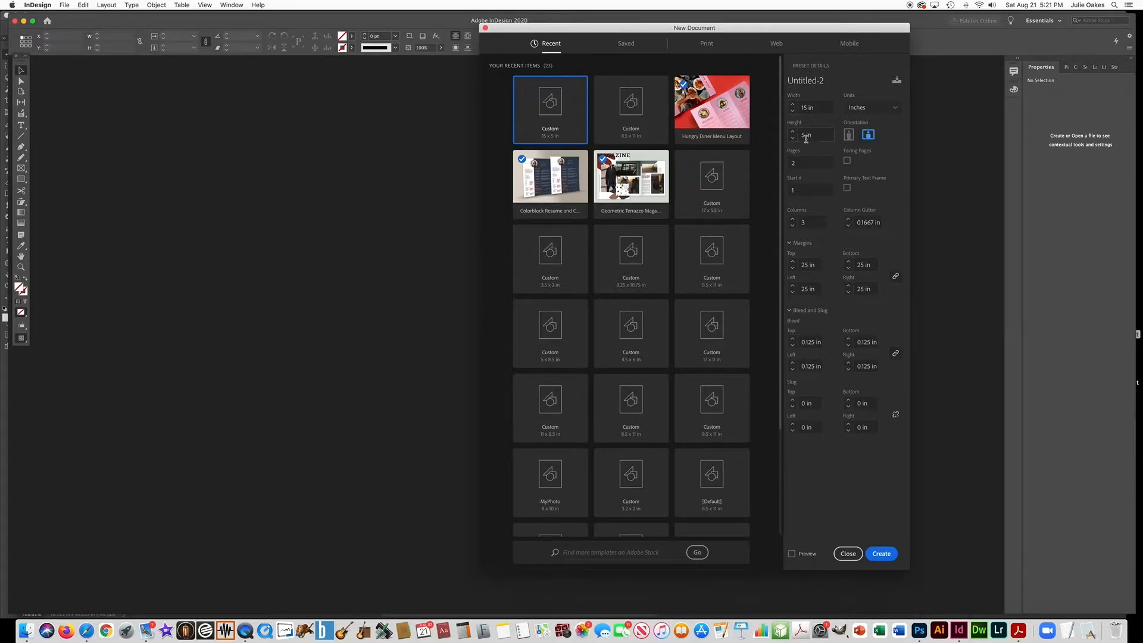
Reduce the new document's column gutter to 0 in, keeping two pages and three columns.
click(798, 164)
click(870, 162)
click(848, 226)
click(848, 226)
click(803, 223)
Set all four linked margins to 0.125 in and create the document.
click(807, 265)
key(BackSpace)
text(.25)
drag(813, 264, 800, 264)
key(BackSpace)
text(.125)
click(896, 278)
click(874, 265)
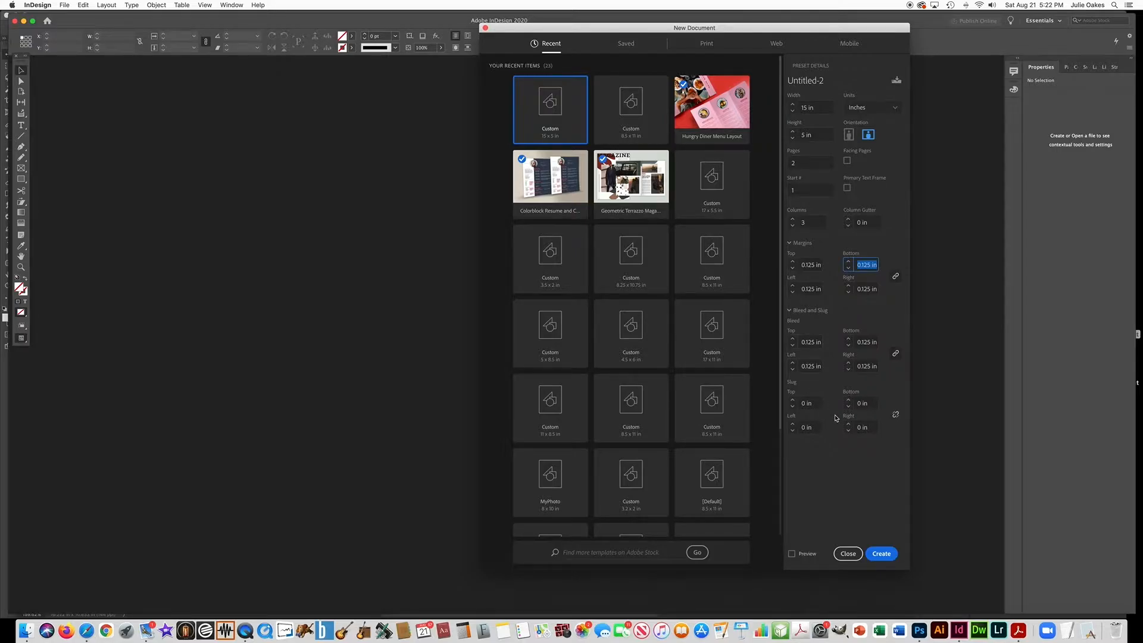
click(878, 554)
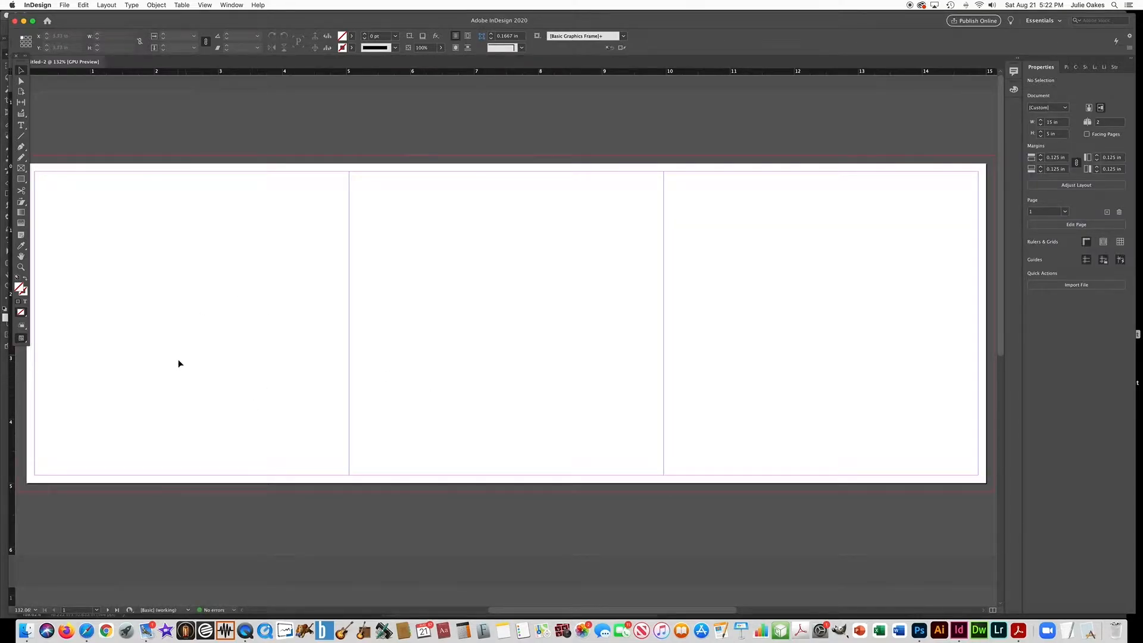
Look over the three-panel layout of both pages, including the column, margin and bleed guides.
scroll(483, 357, down, 10)
drag(481, 327, 494, 280)
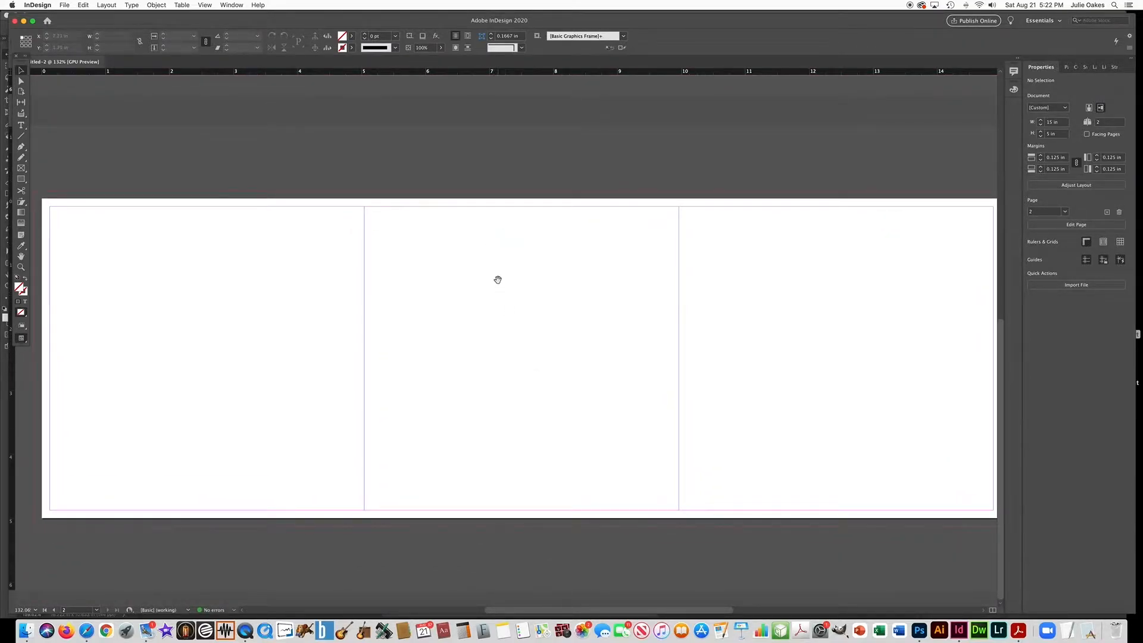
drag(510, 301, 500, 526)
drag(502, 278, 507, 483)
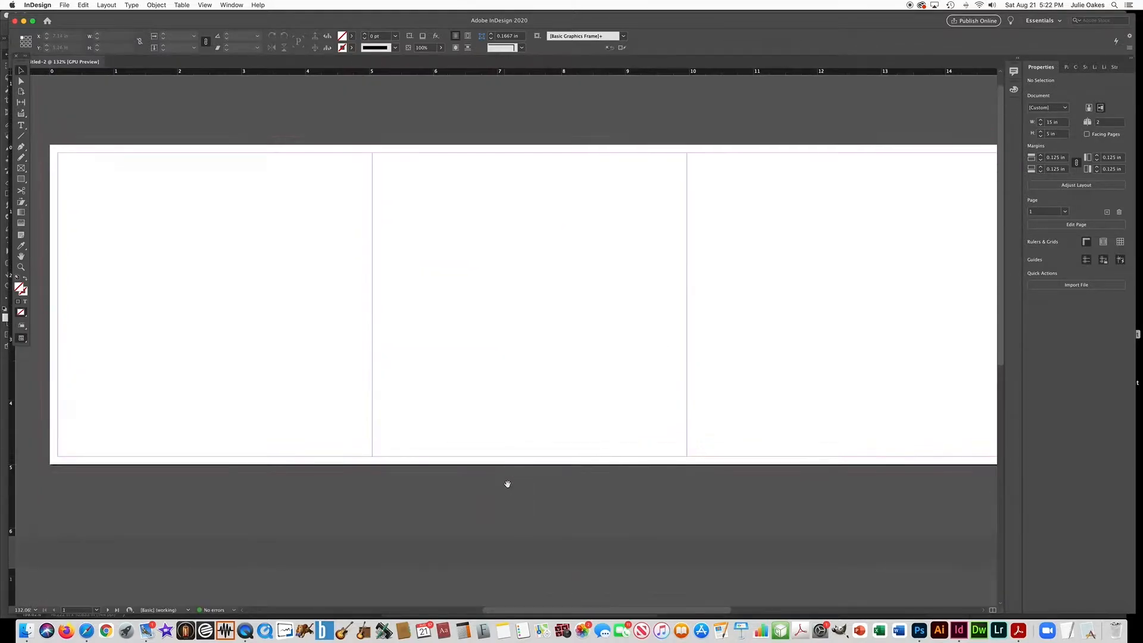
drag(494, 398, 477, 416)
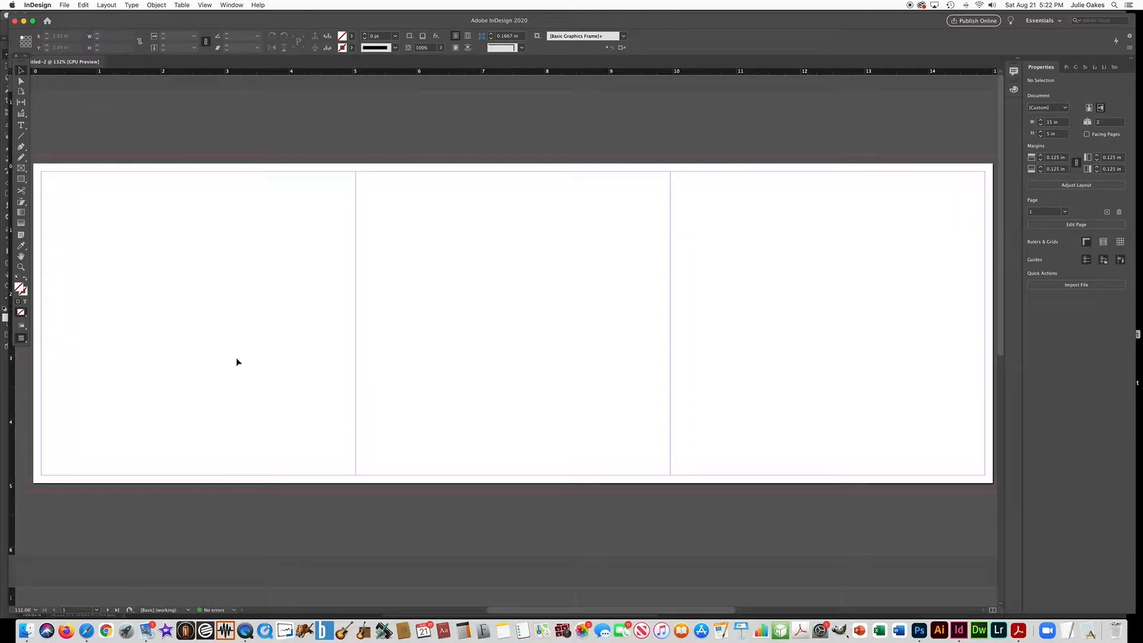
drag(239, 380, 257, 11)
drag(263, 194, 241, 80)
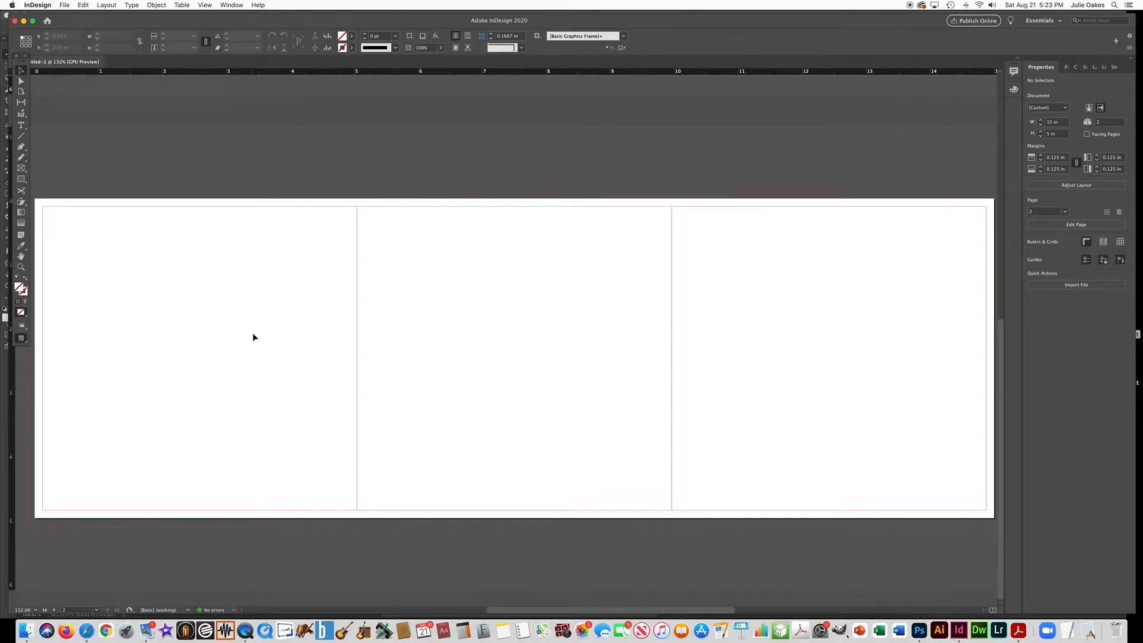
drag(457, 127, 401, 336)
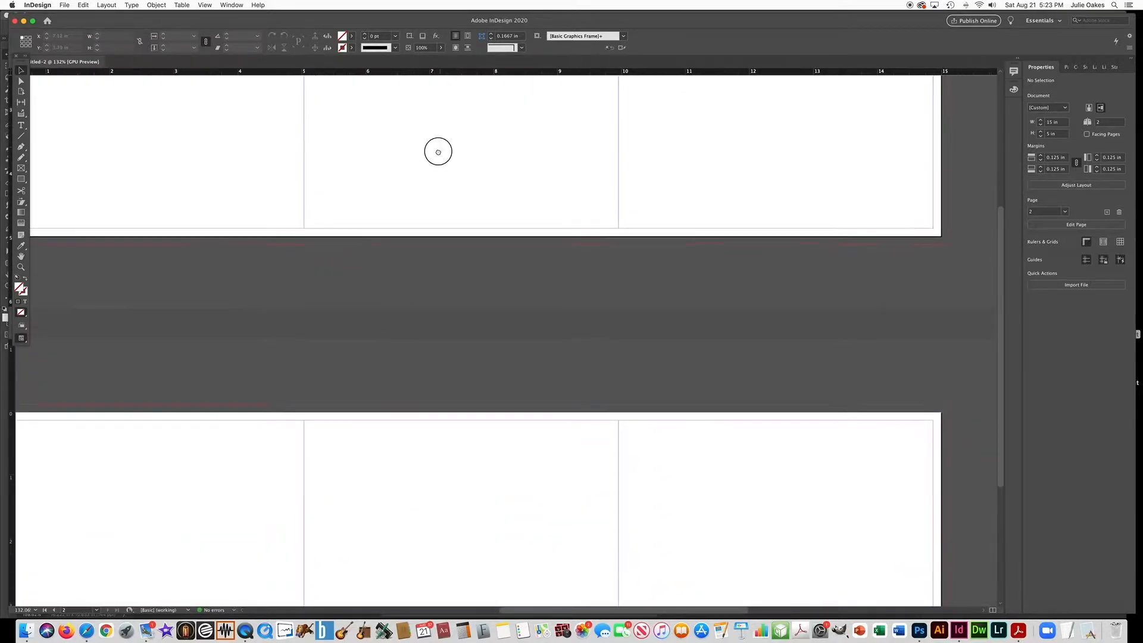
drag(439, 145, 345, 334)
drag(362, 270, 359, 286)
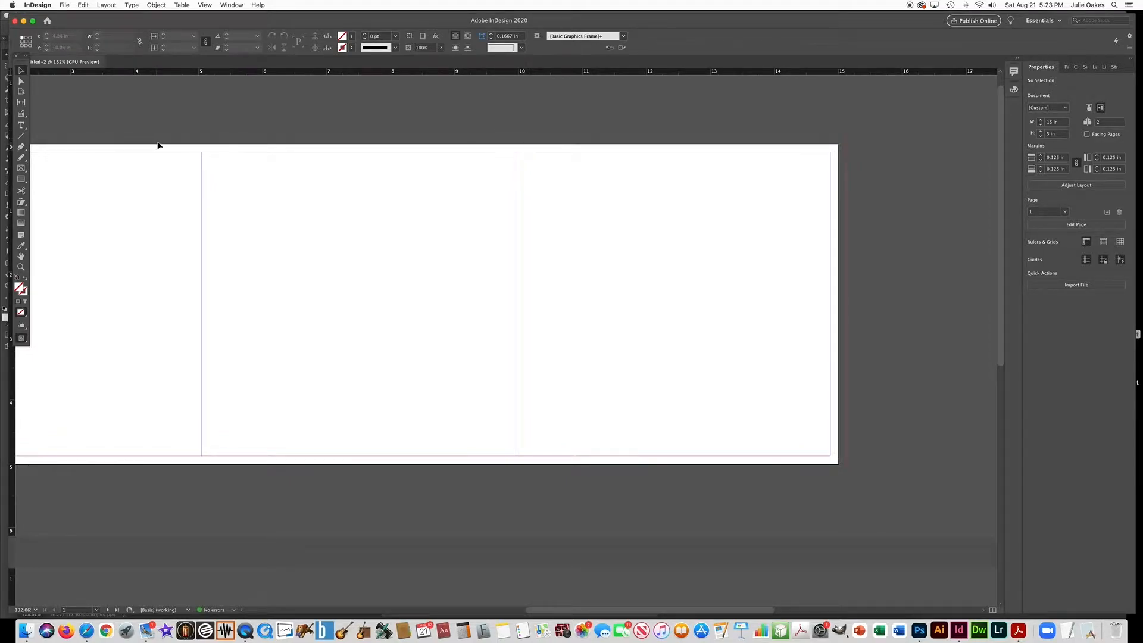
Draw a rectangle about 5.04 by 1.29 in across the top of page 1's right-hand panel and fill it with the red swatch.
drag(561, 199, 386, 196)
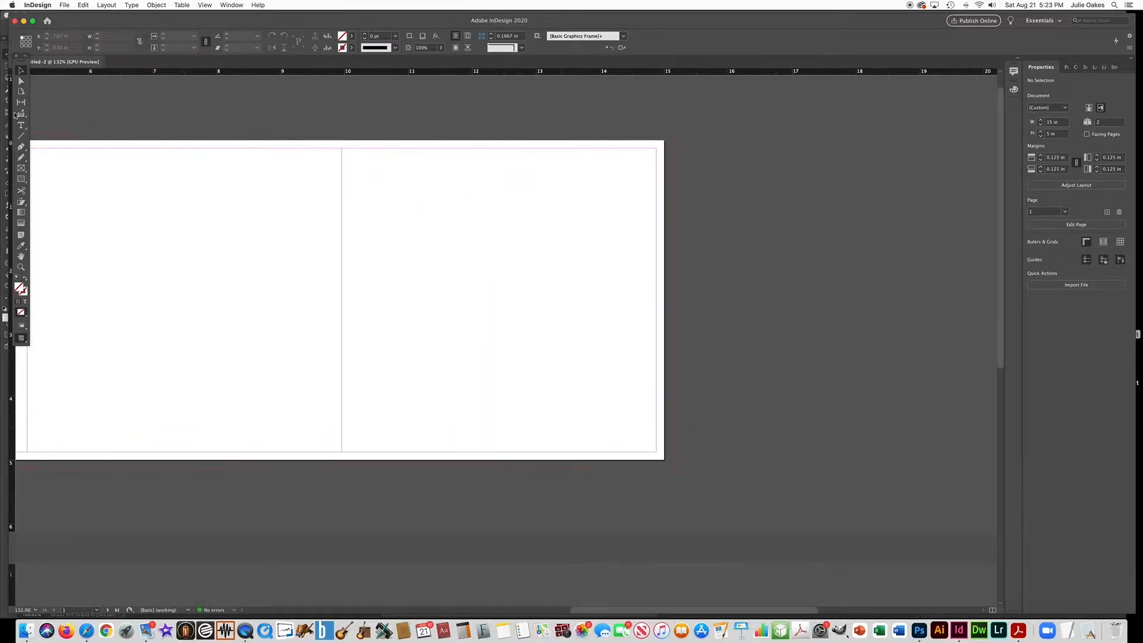
click(21, 178)
mouse_move(342, 141)
mouse_down()
mouse_move(406, 194)
mouse_move(663, 223)
mouse_up()
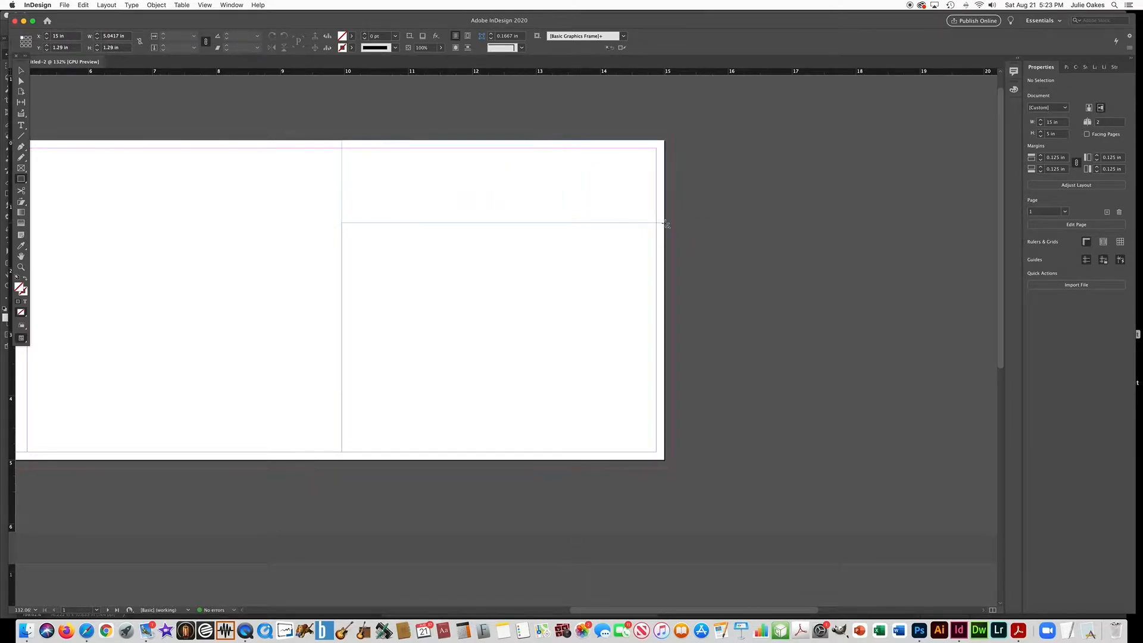
click(351, 36)
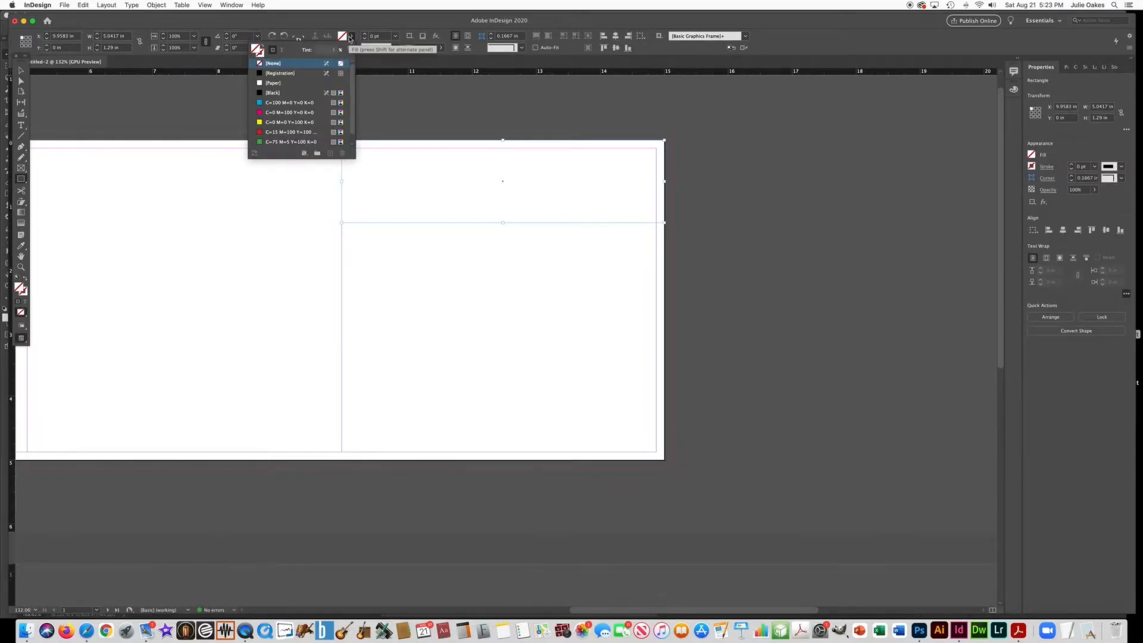
click(260, 134)
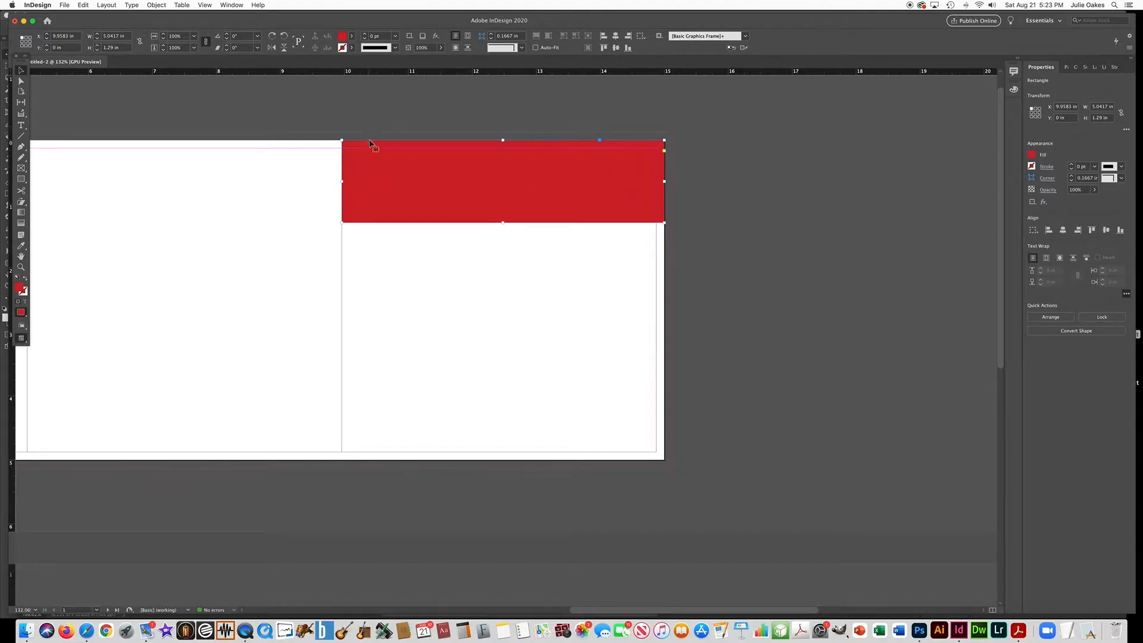
click(376, 109)
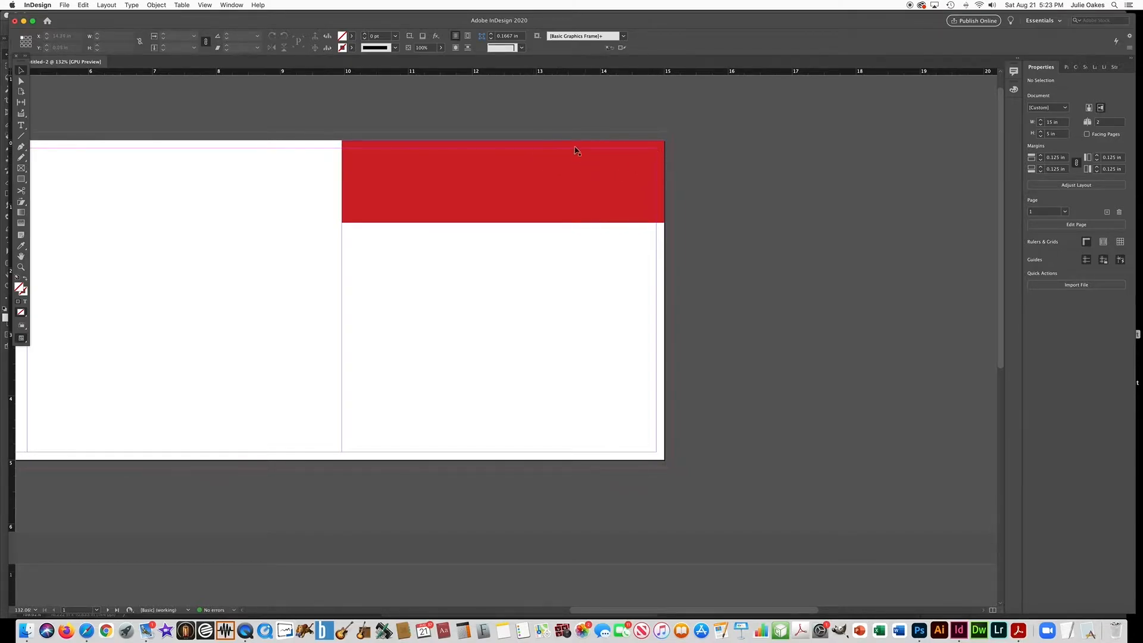
mouse_move(575, 199)
mouse_down()
mouse_move(587, 199)
mouse_move(576, 202)
mouse_up()
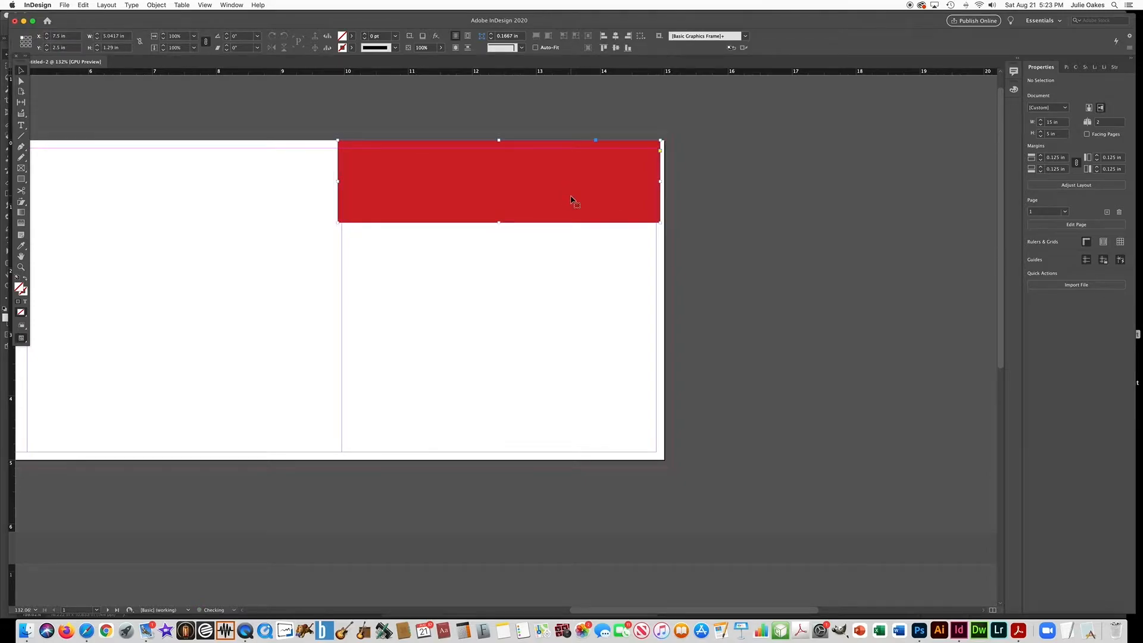
click(758, 208)
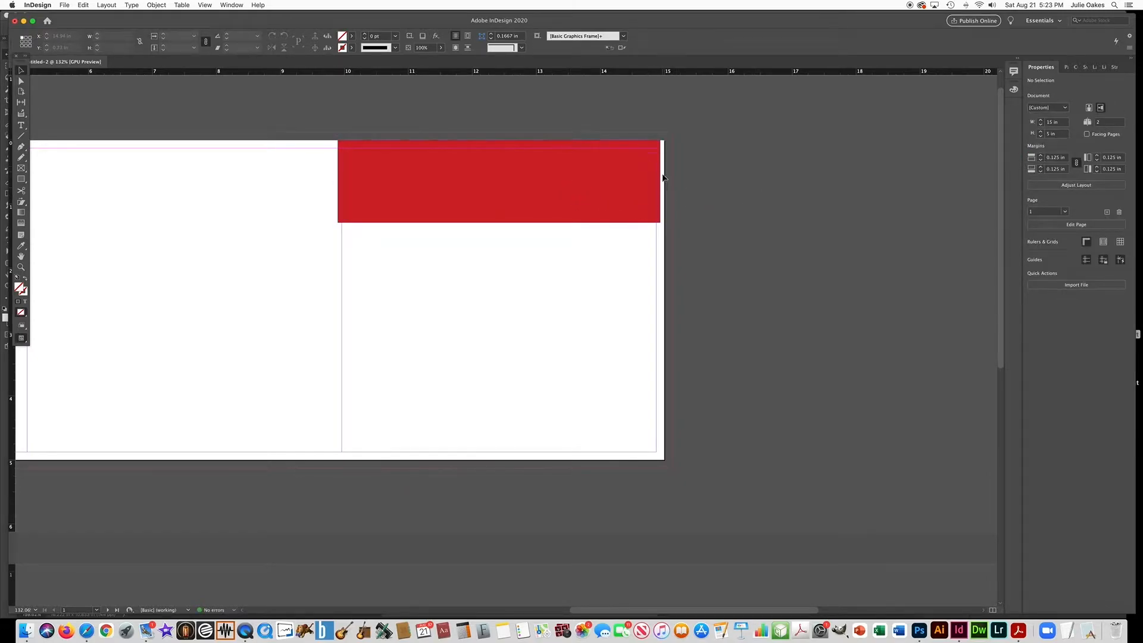
drag(624, 201, 627, 202)
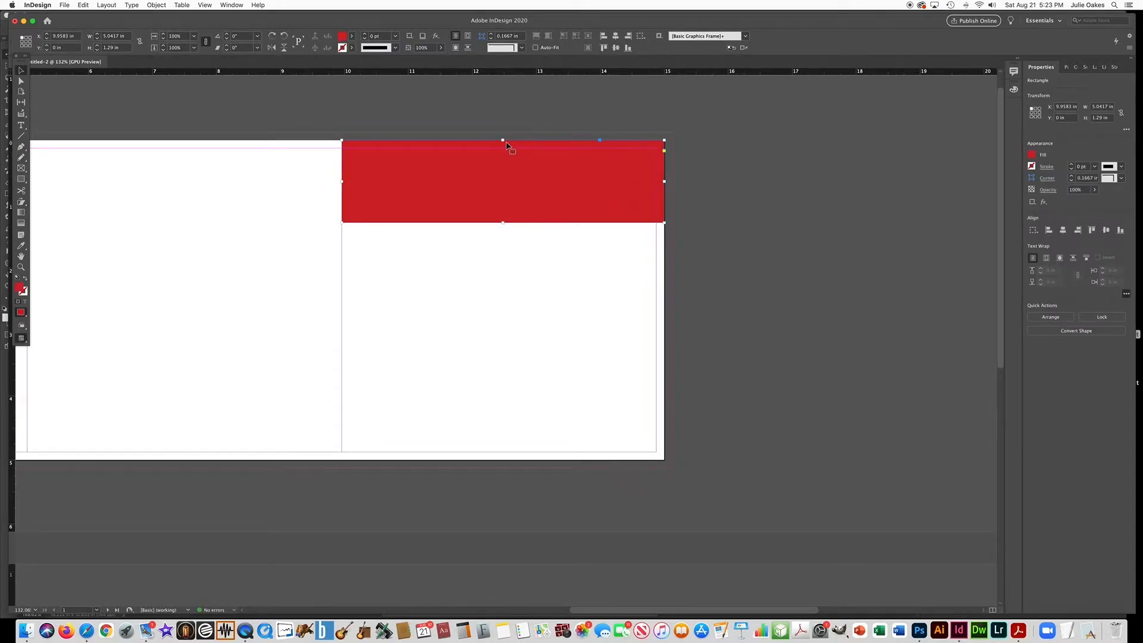
Extend the red rectangle's top and right edges out to the 0.125 in bleed guides and check the trimmed result in preview mode.
drag(503, 139, 501, 132)
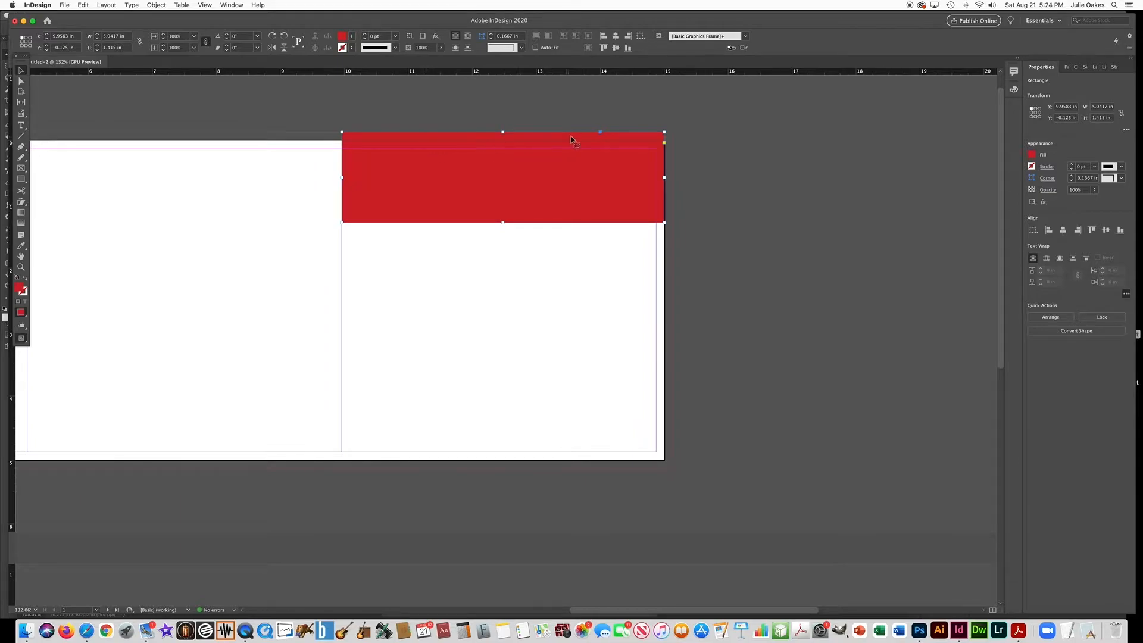
drag(665, 178, 672, 177)
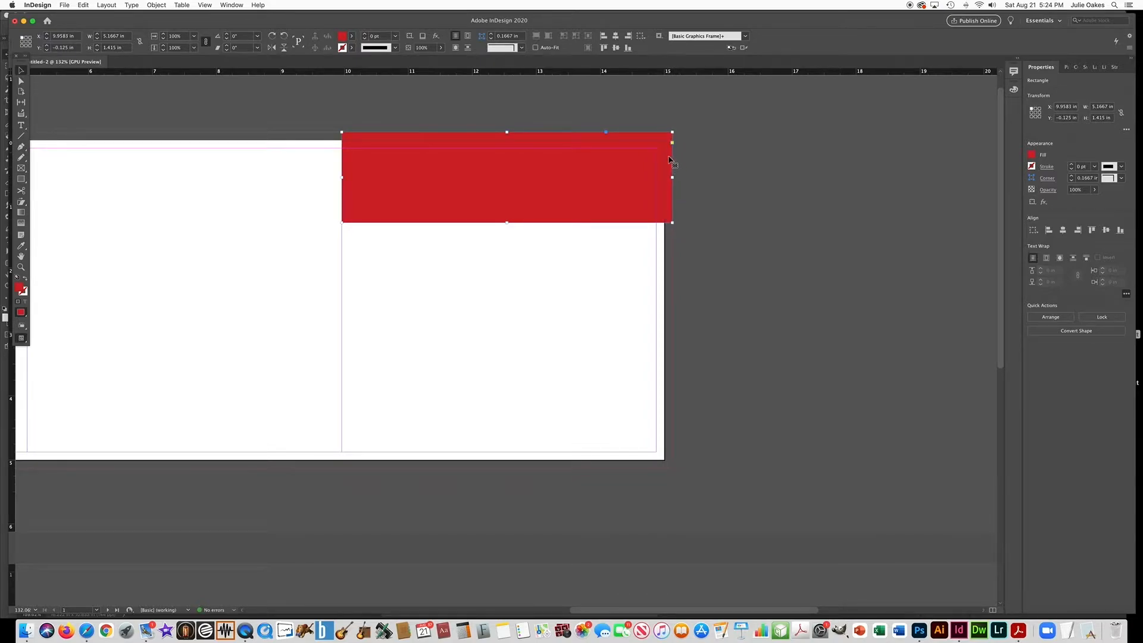
click(764, 233)
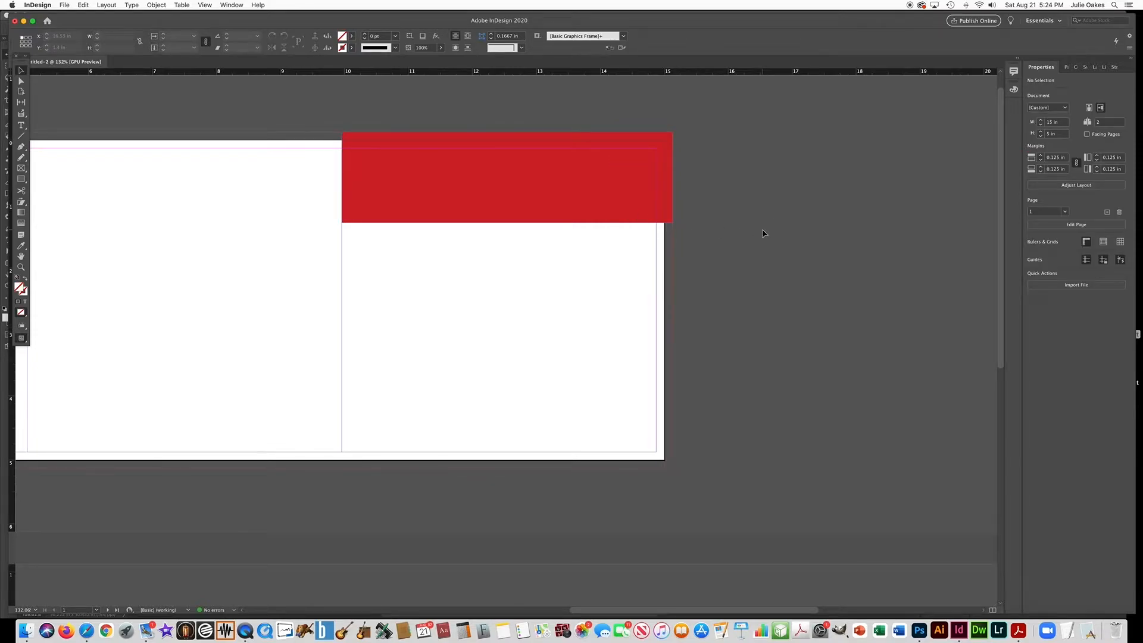
key(w)
key(w)
key(w)
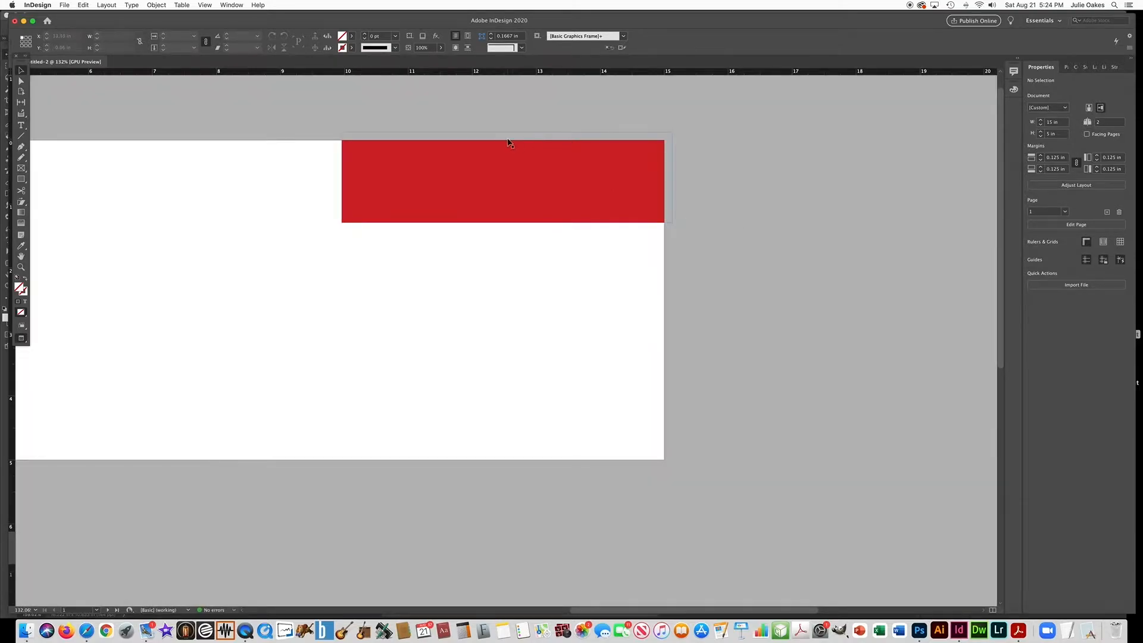
key(w)
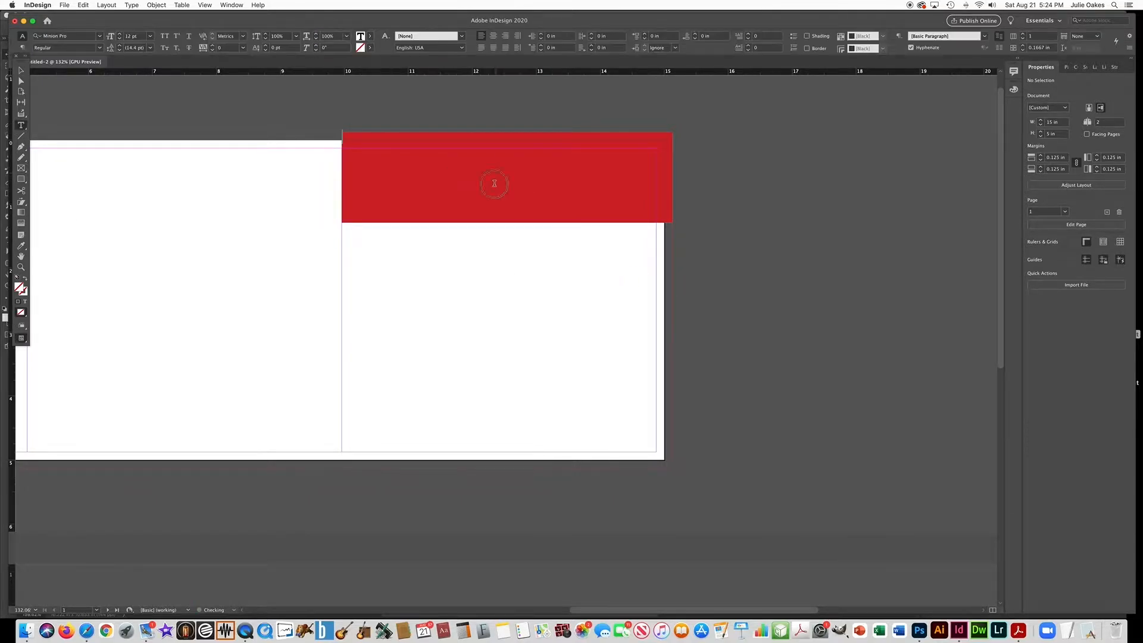
Add a text frame about 2.05 by 0.43 in below the red rectangle containing "Company Name".
click(576, 208)
drag(604, 264, 473, 236)
text(Company Wine)
key(BackSpace)
key(BackSpace)
key(BackSpace)
key(BackSpace)
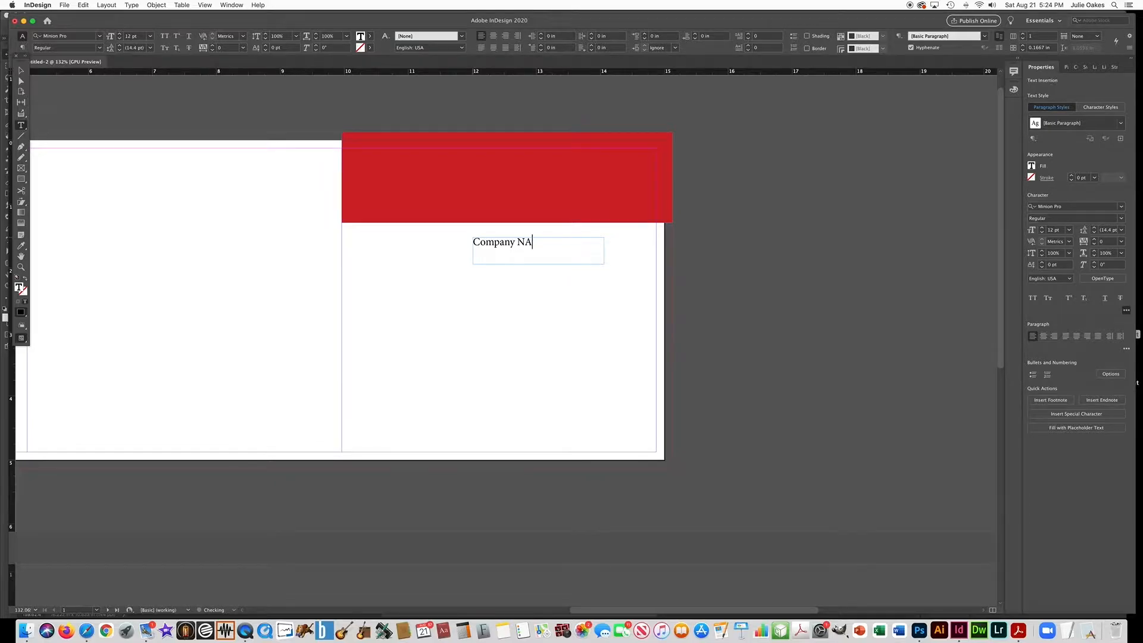
text(Name)
Move the "Company Name" frame onto the upper-right corner of the red rectangle and preview the trimmed page.
scroll(208, 121, left, 2)
click(21, 70)
click(577, 267)
drag(576, 261, 694, 195)
scroll(667, 185, up, 2)
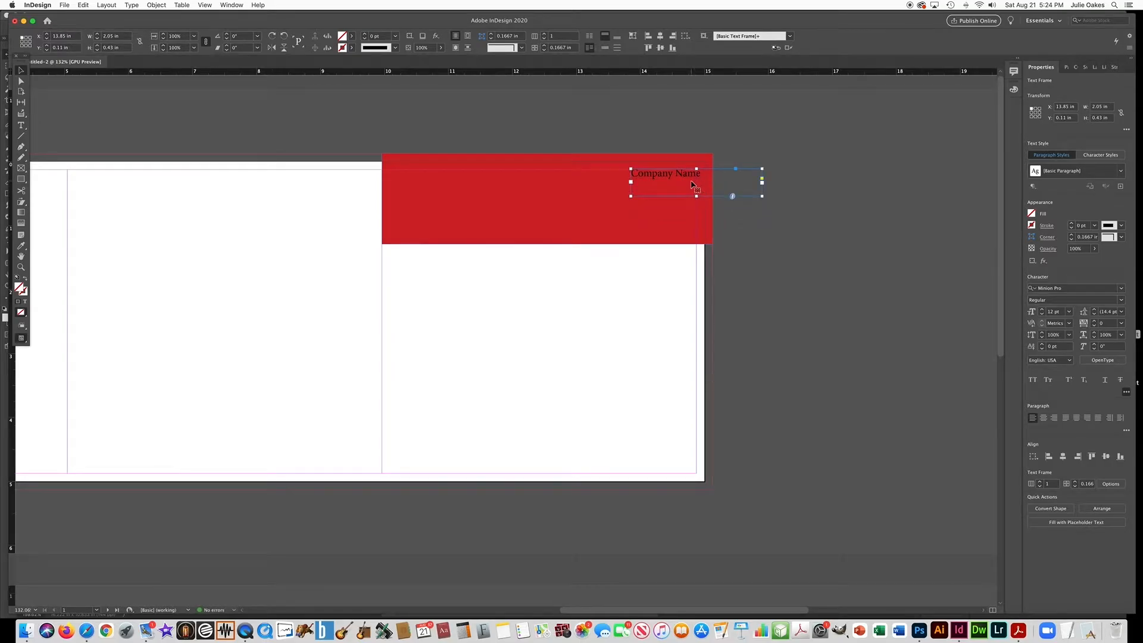
key(w)
click(719, 151)
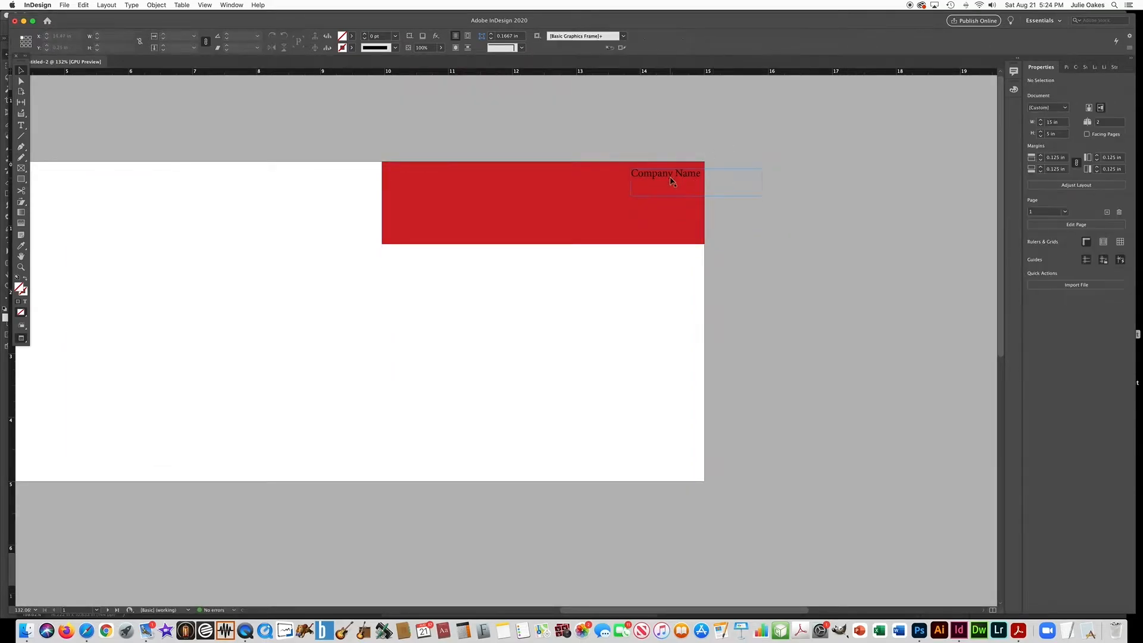
Test the "Company Name" text against the trim edge and reposition it just inside the top and right margin guides.
drag(688, 182, 693, 181)
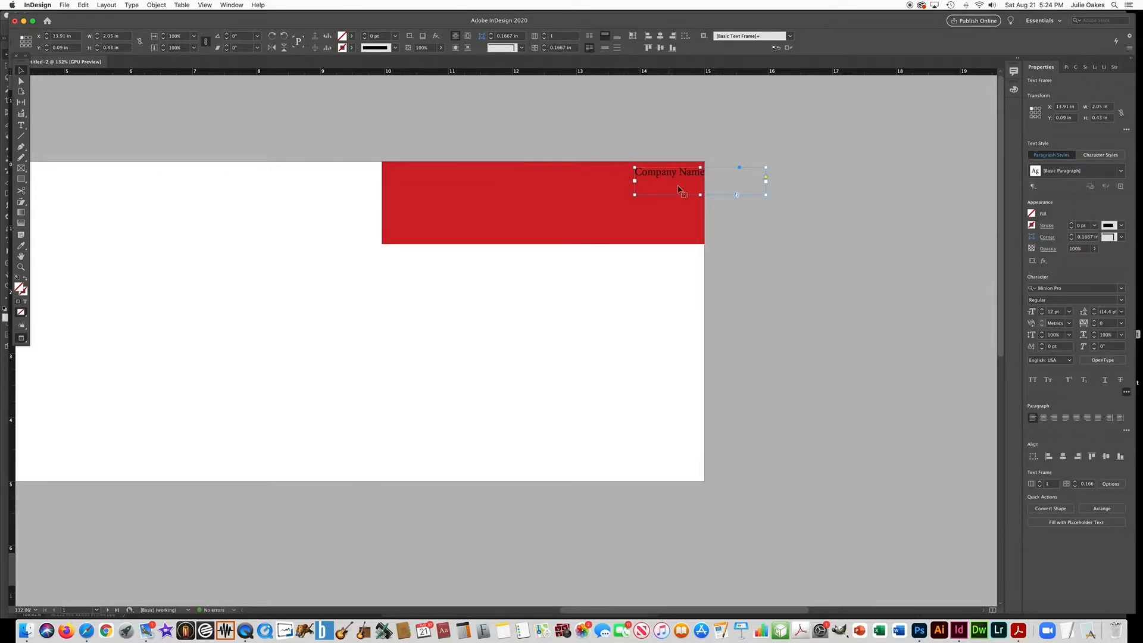
drag(686, 177, 690, 177)
drag(688, 178, 678, 178)
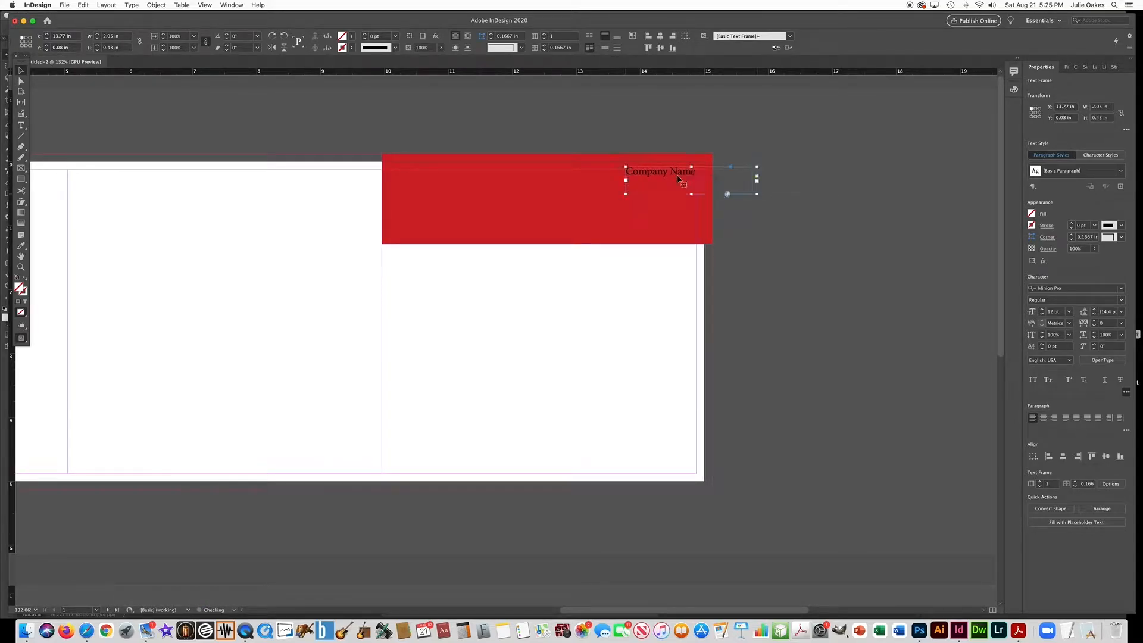
key(Down)
key(Down)
key(Down)
click(666, 116)
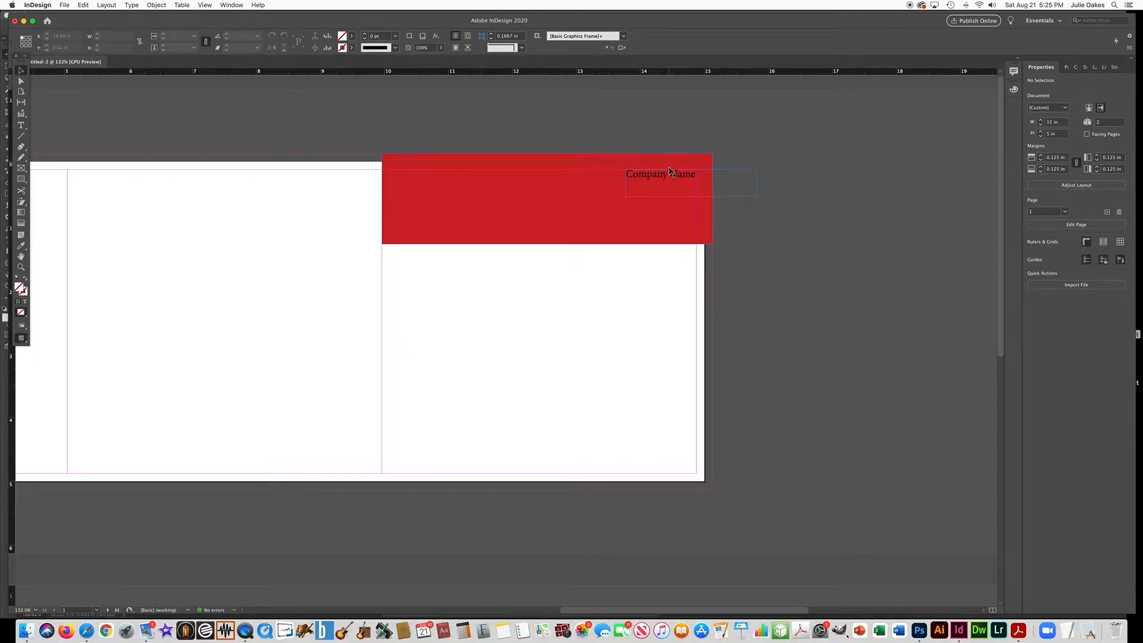
click(543, 229)
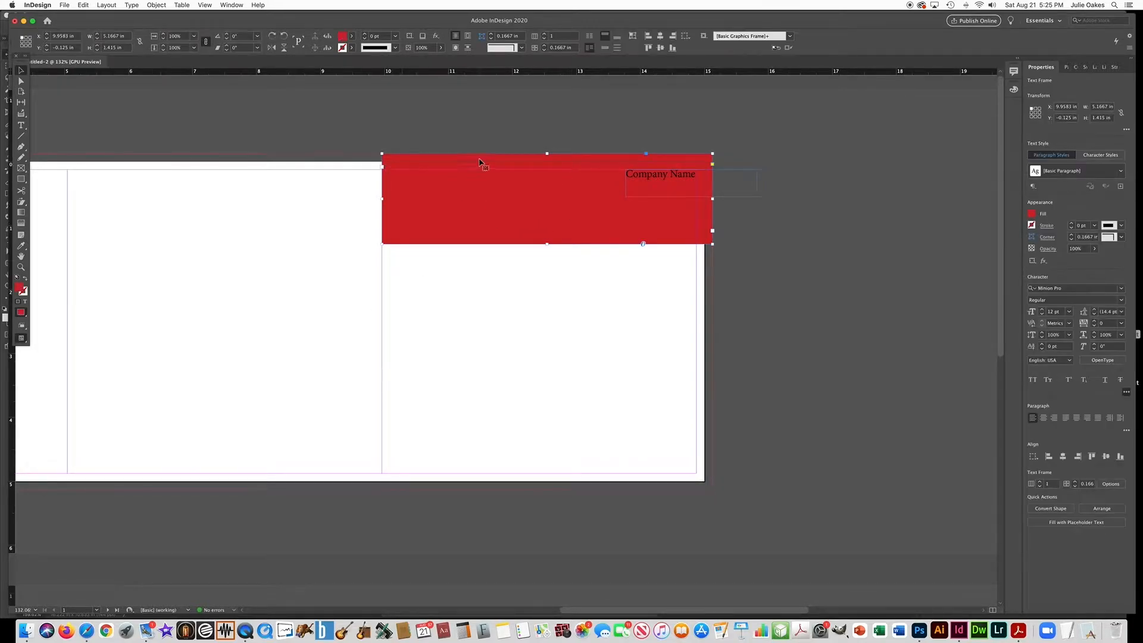
click(461, 132)
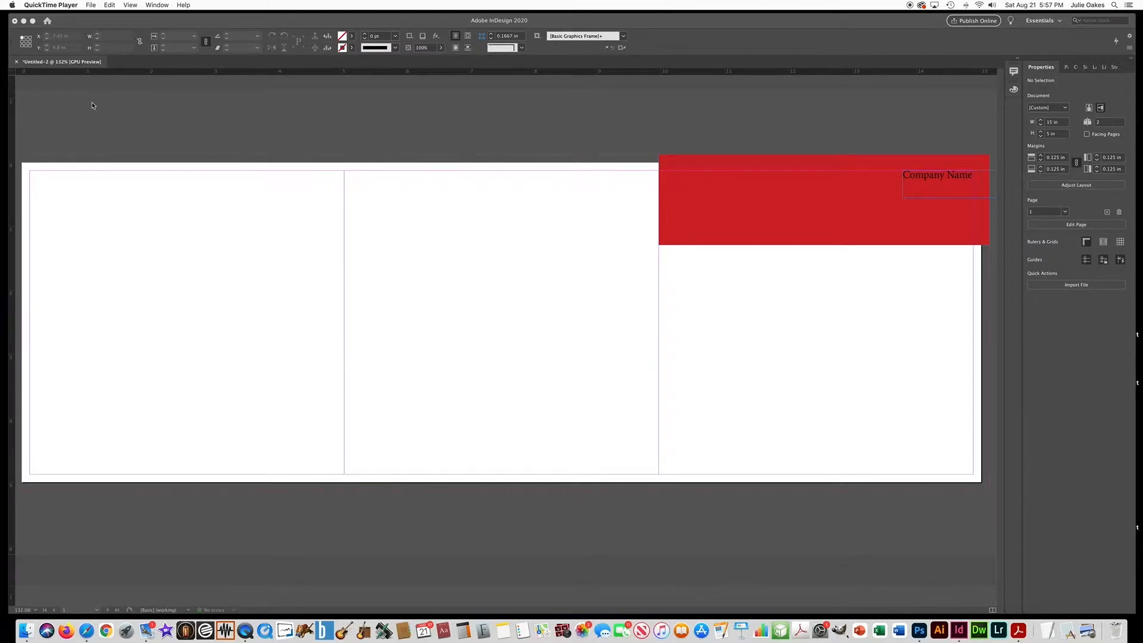
Place the logo image Screen Shot 2021-08-21 at 5.55.32 PM at full size, starting in page 1's middle panel.
click(92, 105)
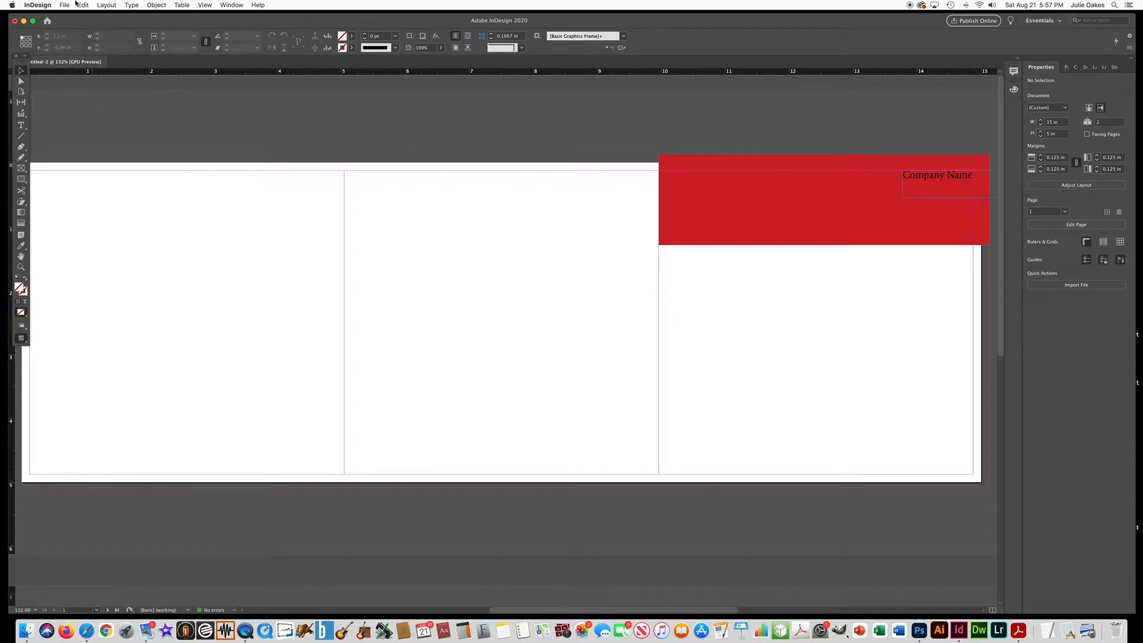
key(super+d)
click(291, 100)
click(365, 101)
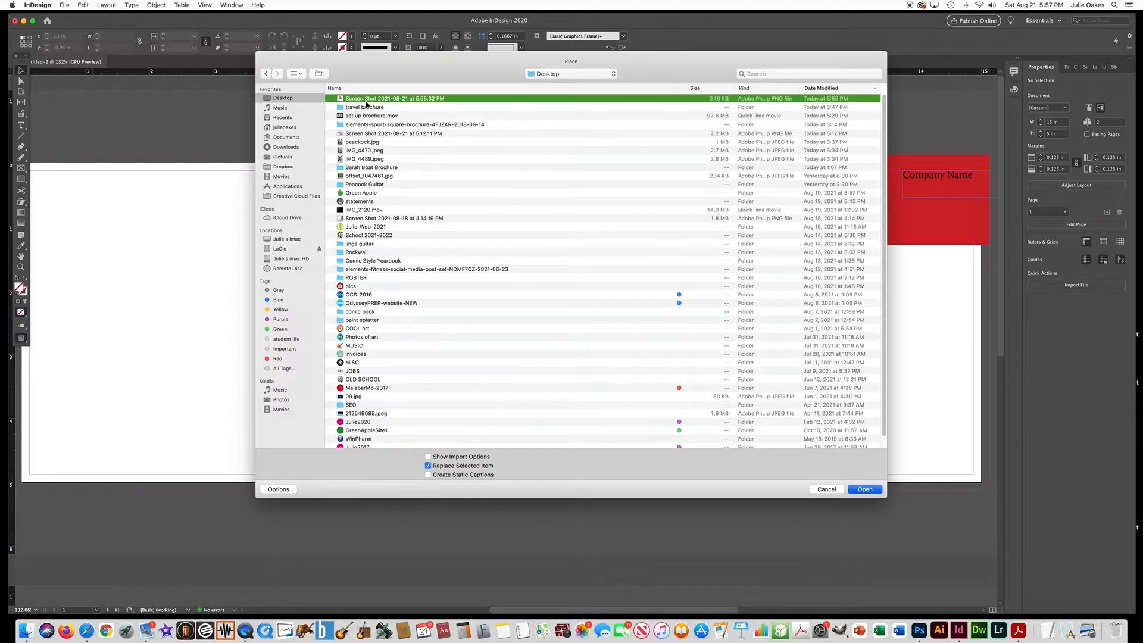
double_click(365, 104)
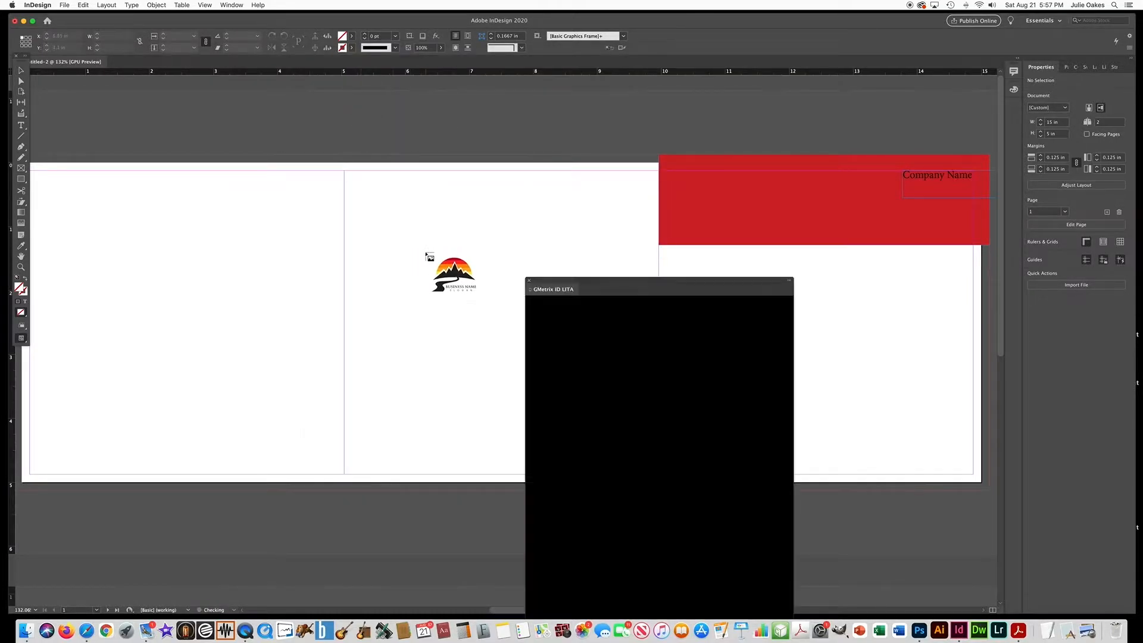
click(419, 250)
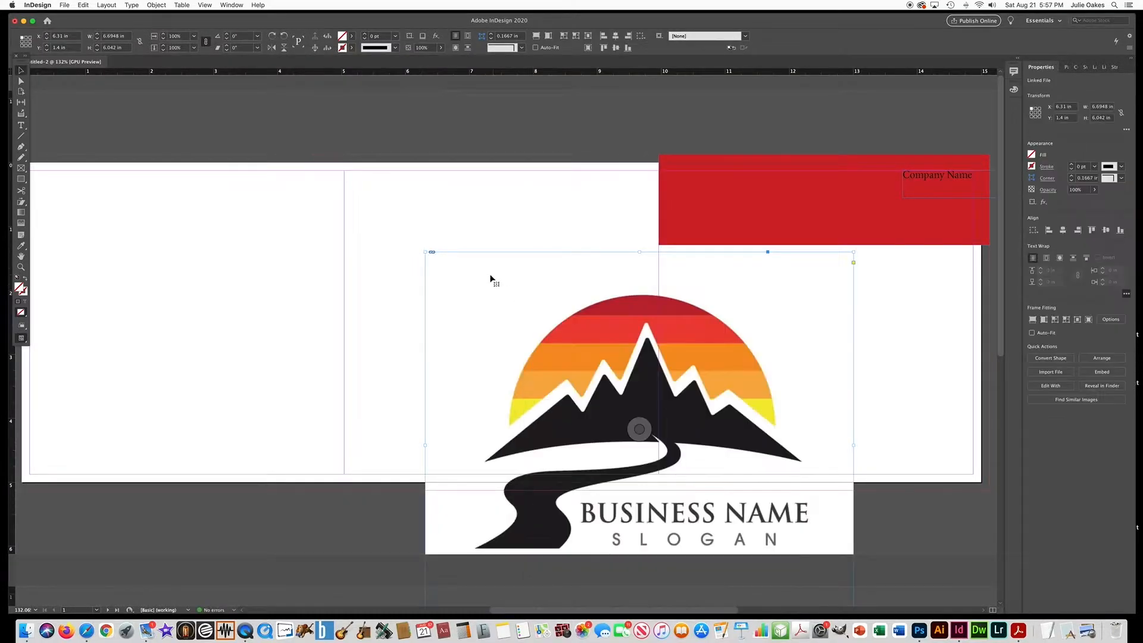
Move the logo image up over page 1's left and middle panels, to about X 3.3 in, Y -0.36 in.
drag(457, 266, 313, 217)
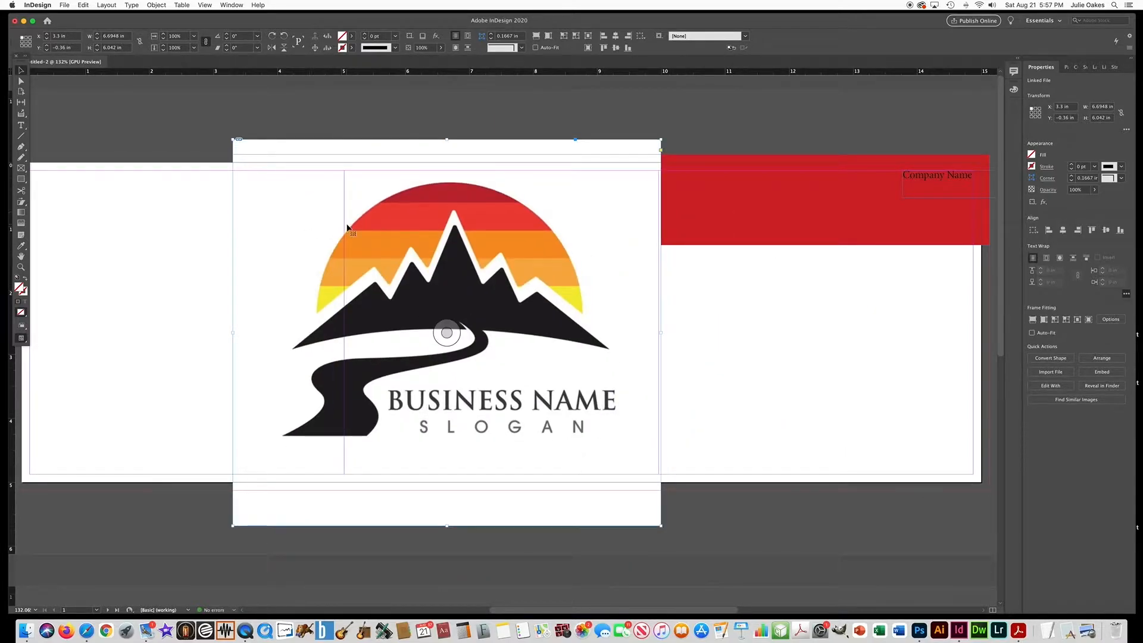
click(106, 247)
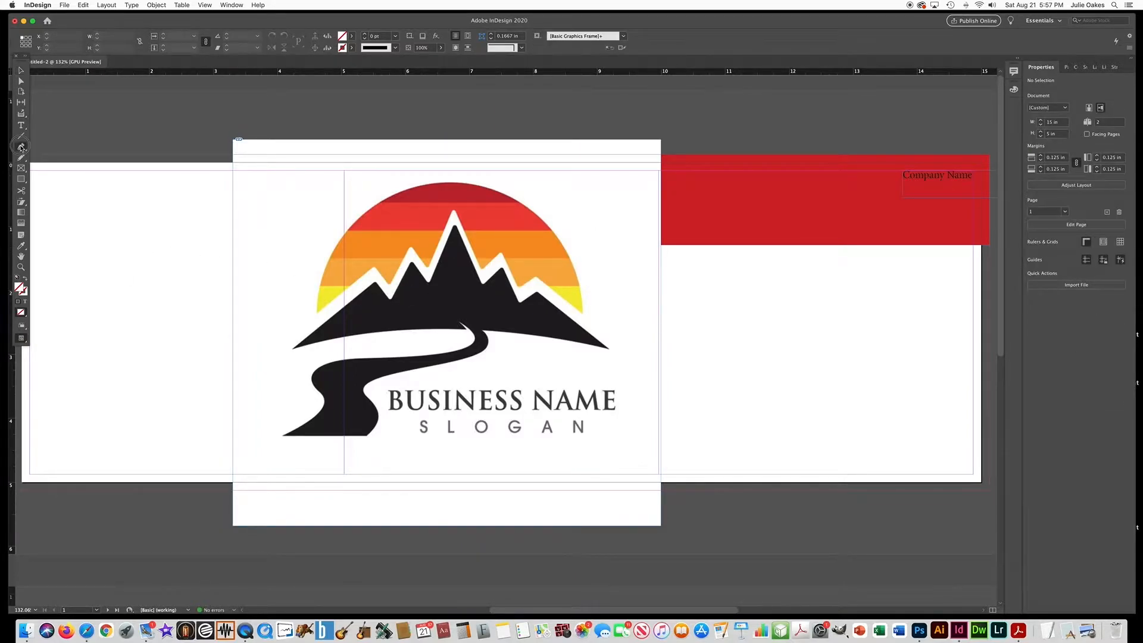
Trace the logo's black mountain silhouette with the Pen tool as a closed path about 4.96 by 1.96 in with a curved base.
click(21, 147)
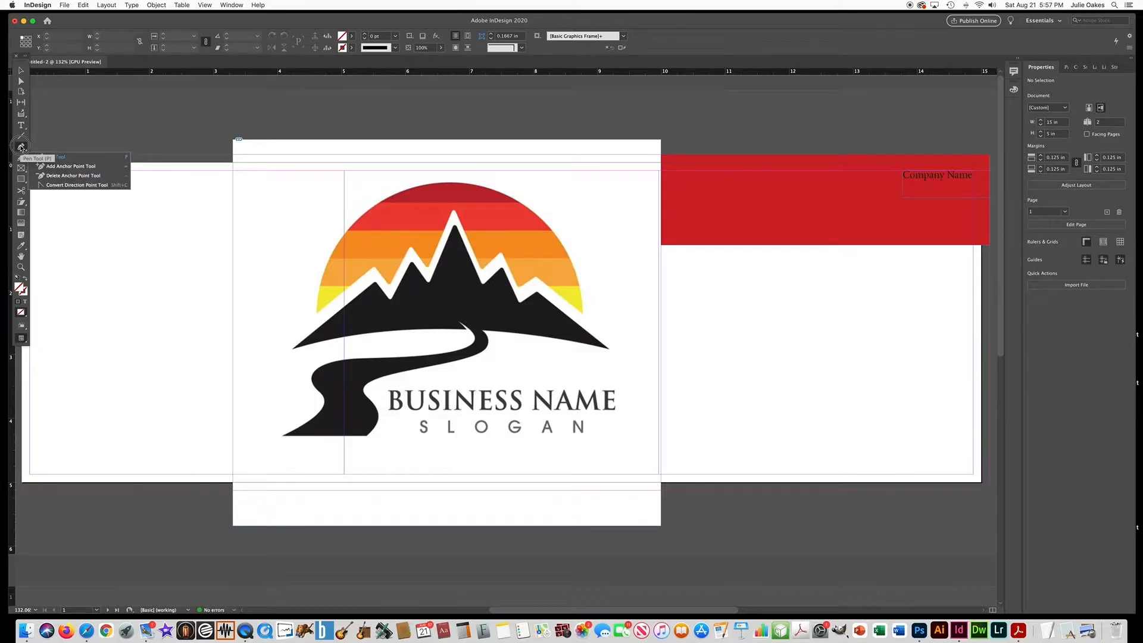
click(64, 159)
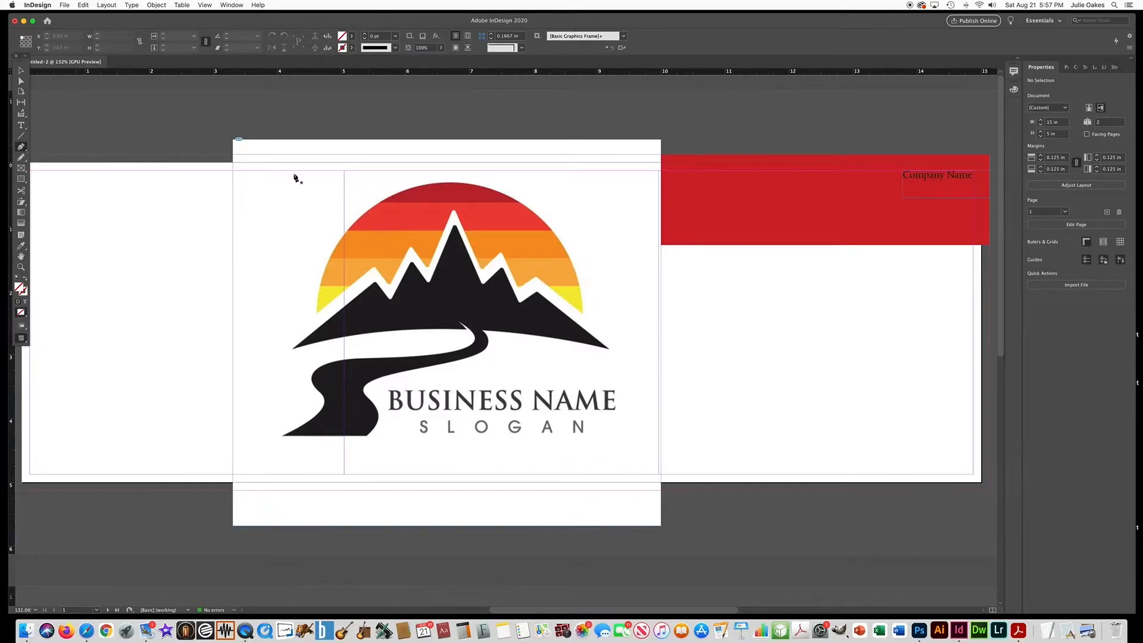
click(293, 351)
click(387, 294)
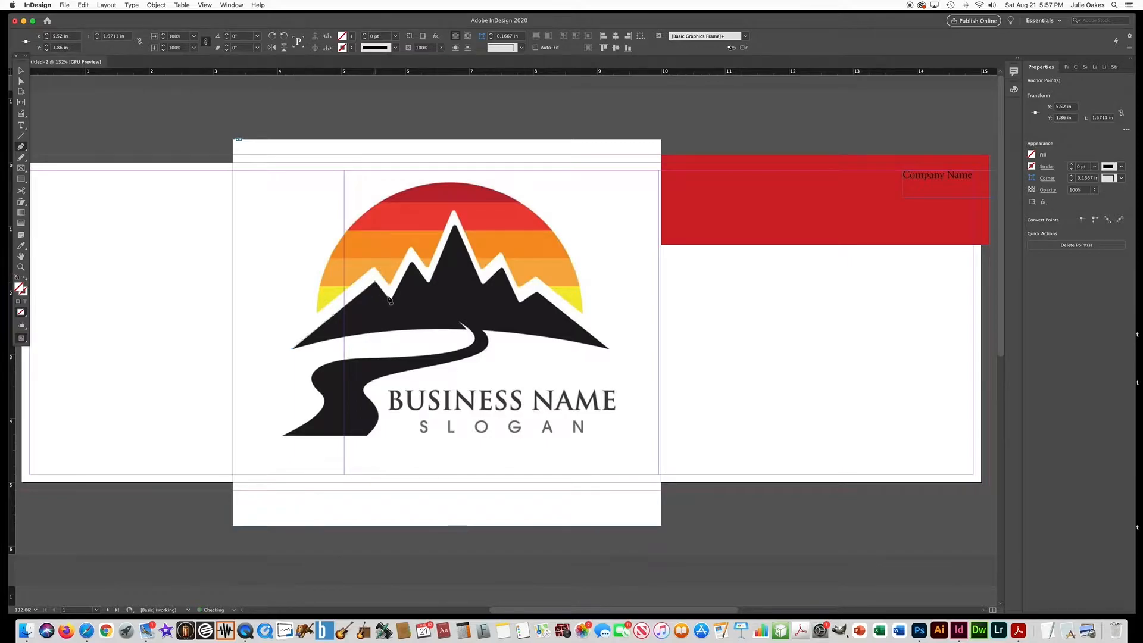
click(412, 262)
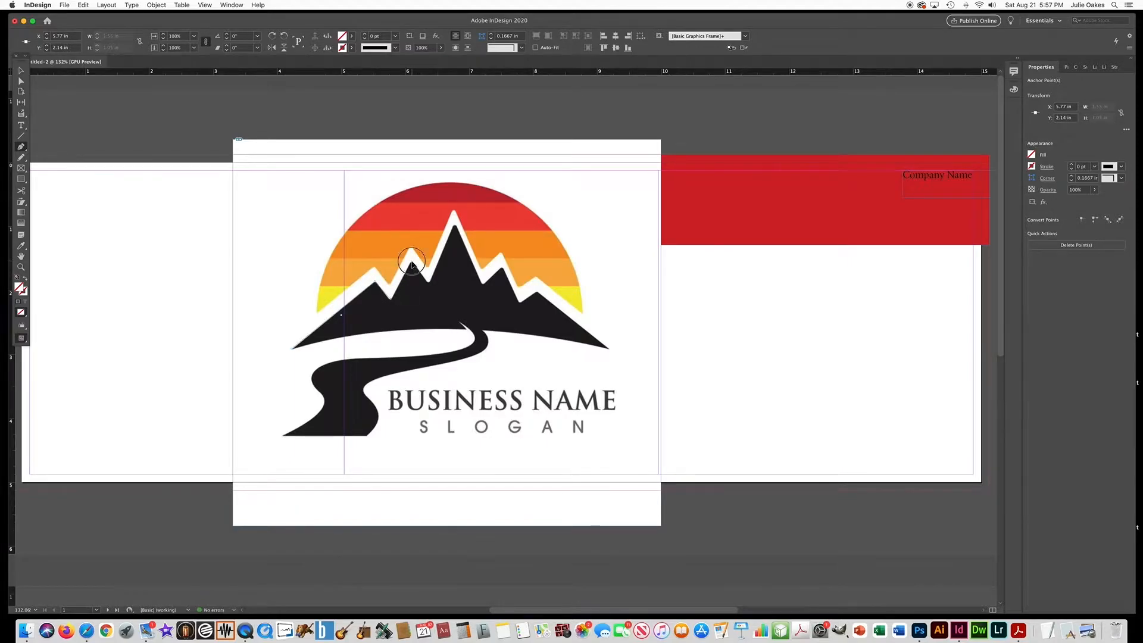
click(428, 284)
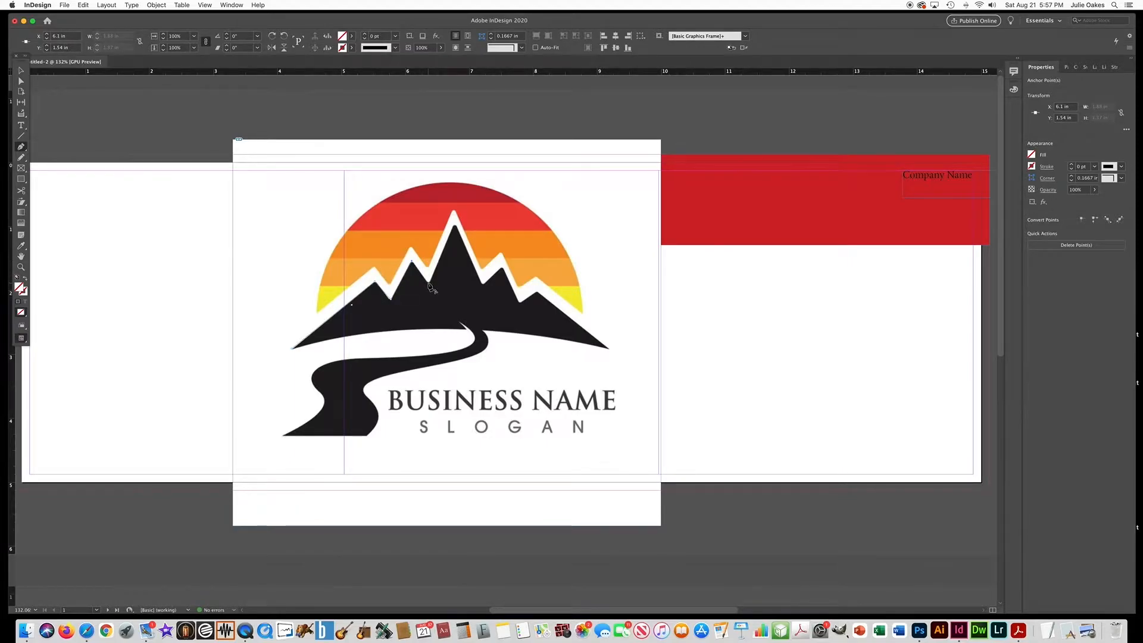
click(454, 223)
click(482, 286)
click(503, 270)
click(520, 304)
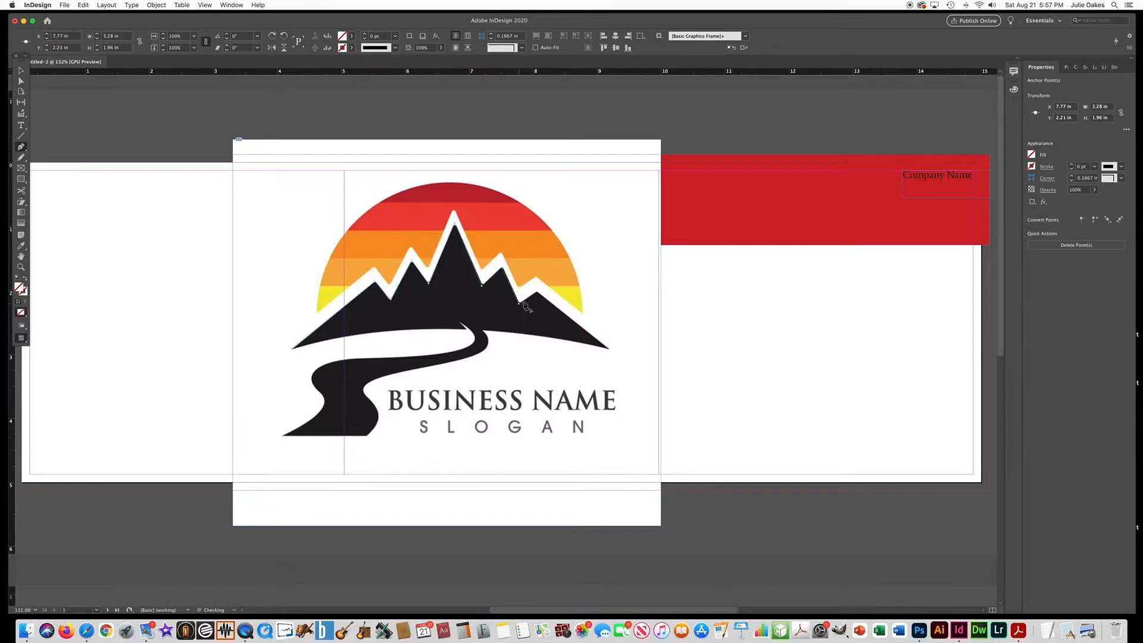
click(538, 293)
click(609, 348)
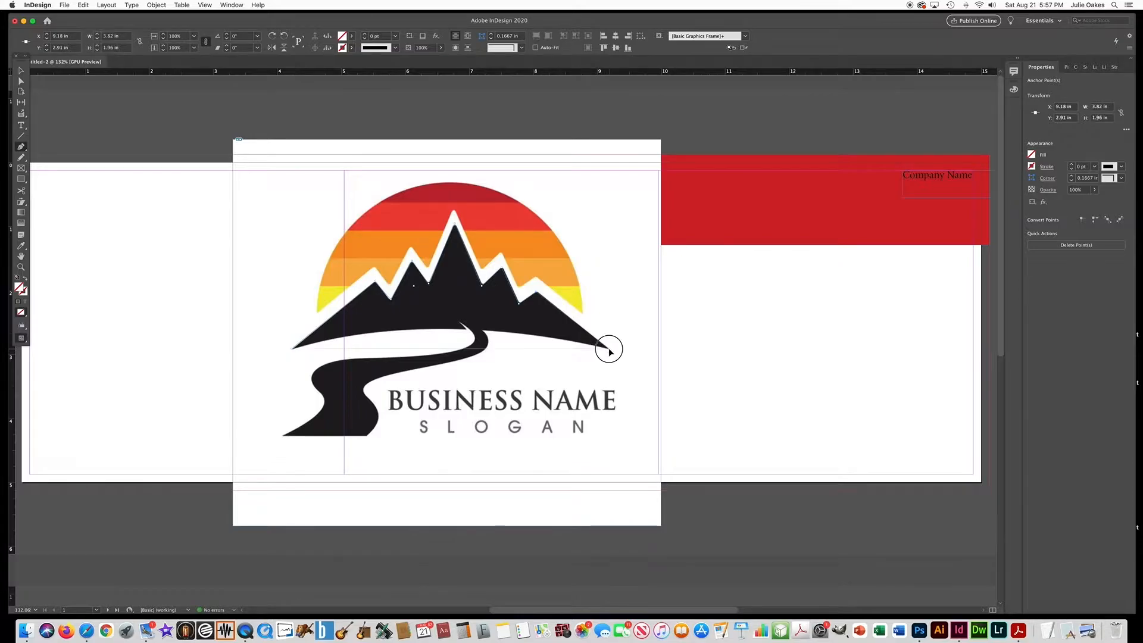
click(292, 351)
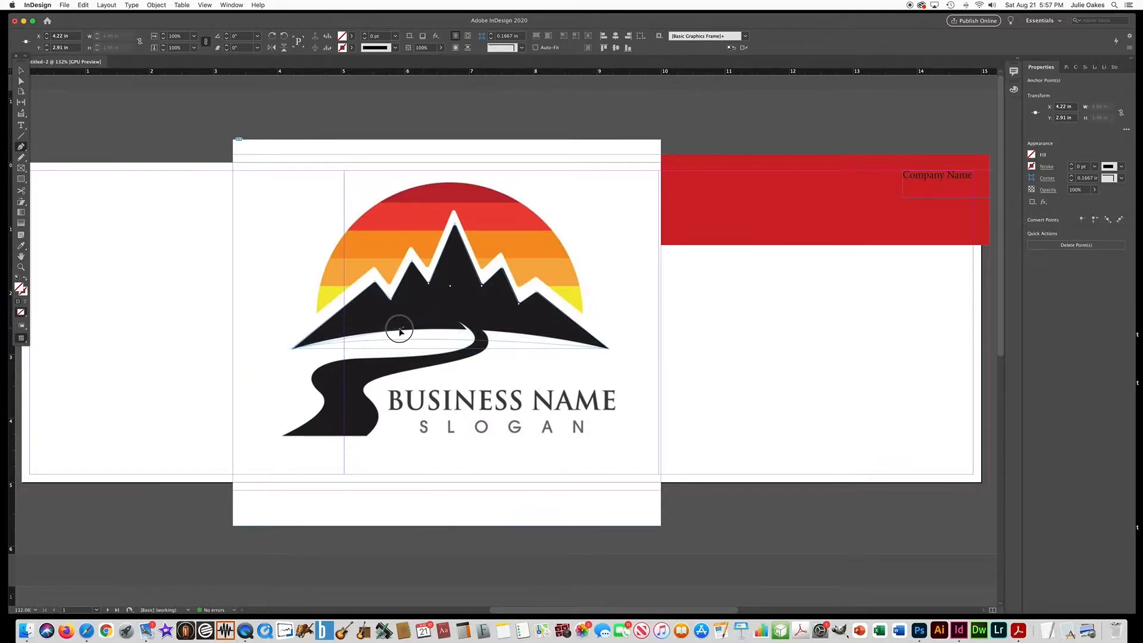
drag(291, 349, 454, 308)
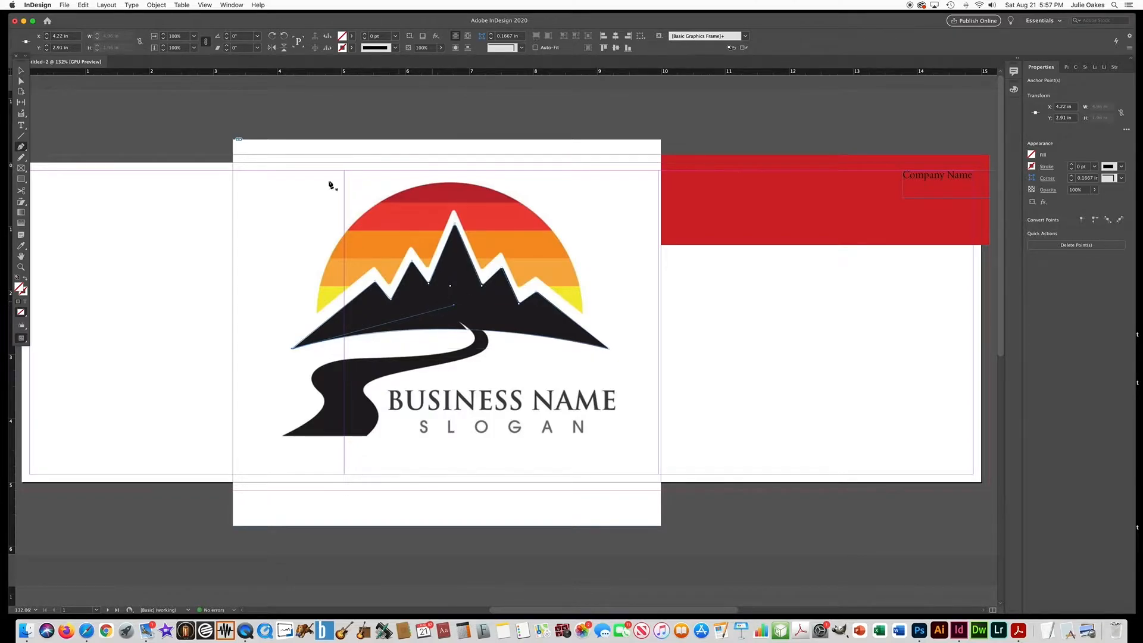
Fill the traced mountain shape with [Black] and deselect it.
click(20, 70)
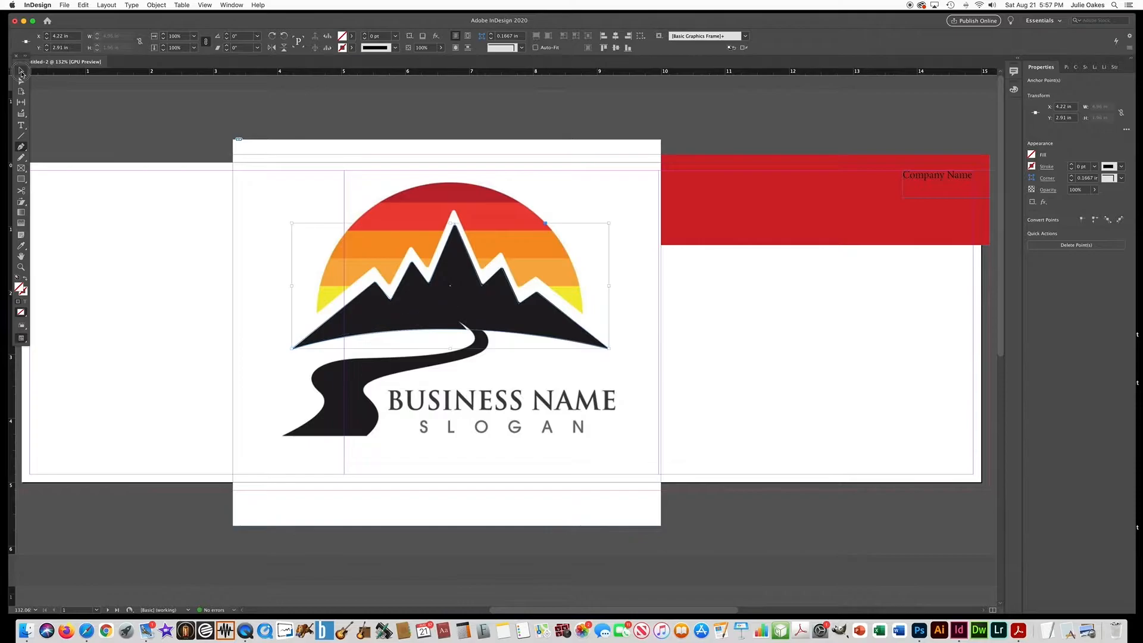
click(352, 36)
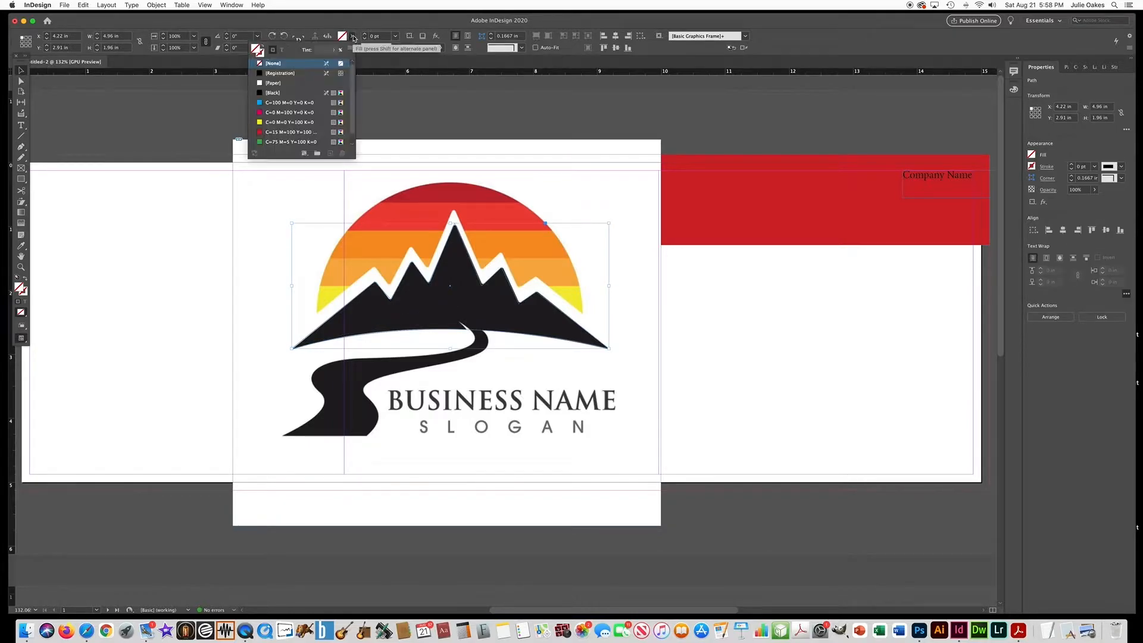
click(260, 93)
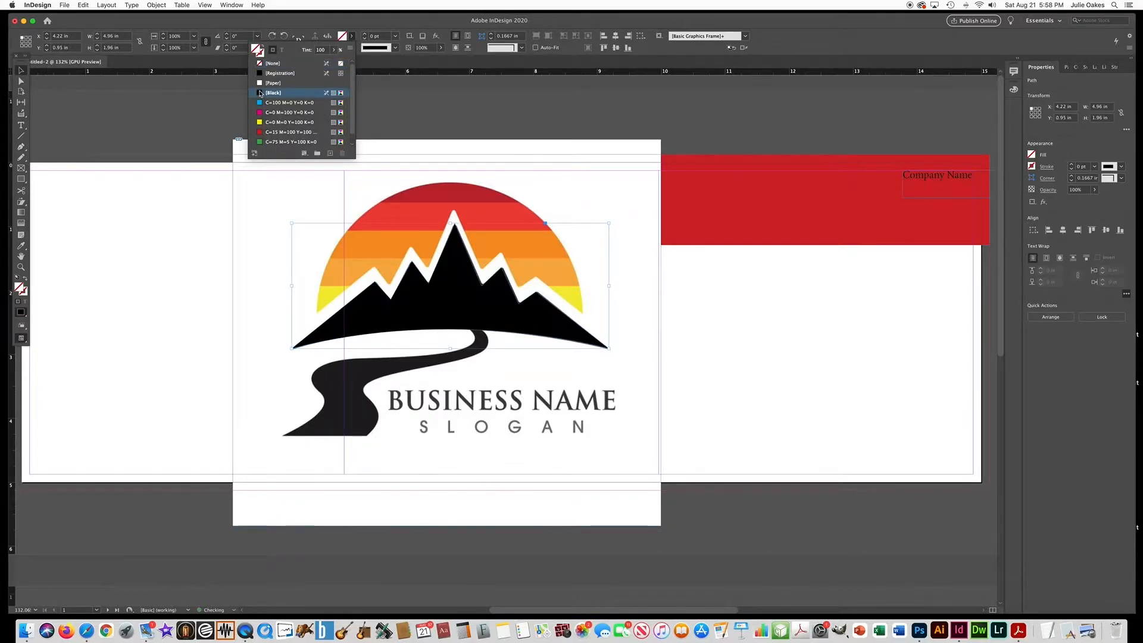
click(19, 71)
click(174, 236)
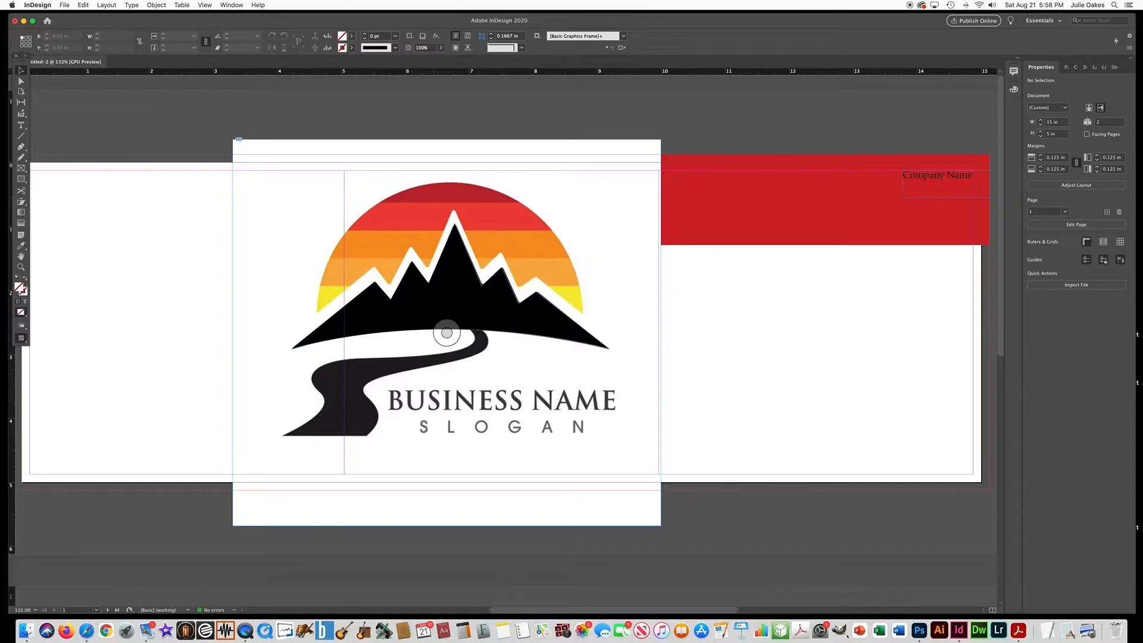
Trace the sun's jagged lower edge with the Pen tool along the white mountain outline, from its lower-left to its lower-right corner.
click(21, 149)
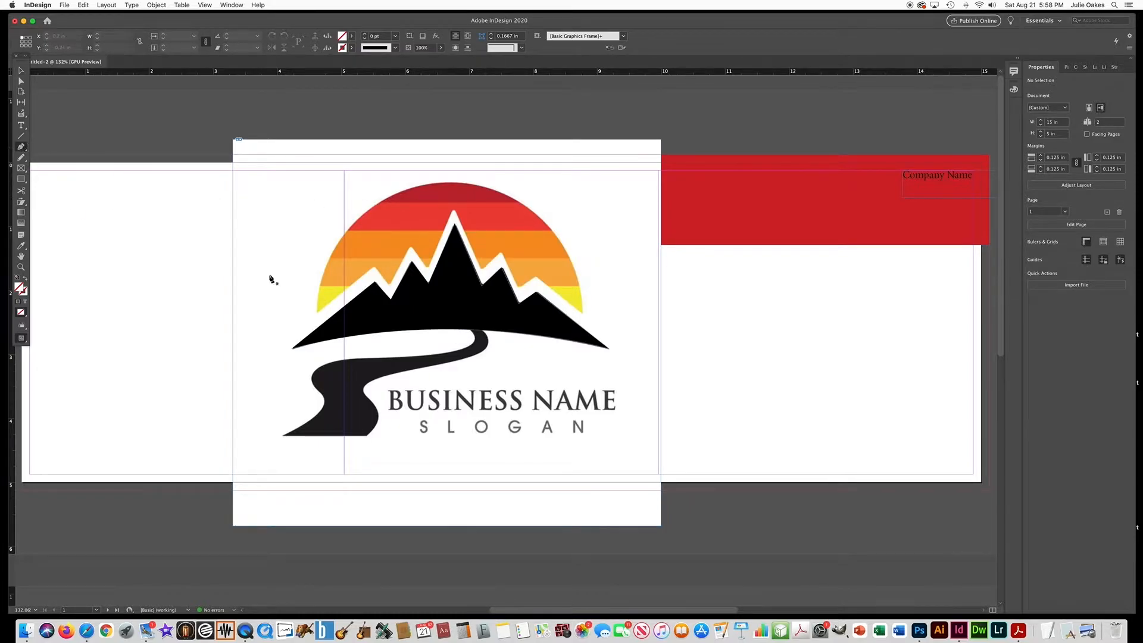
click(316, 312)
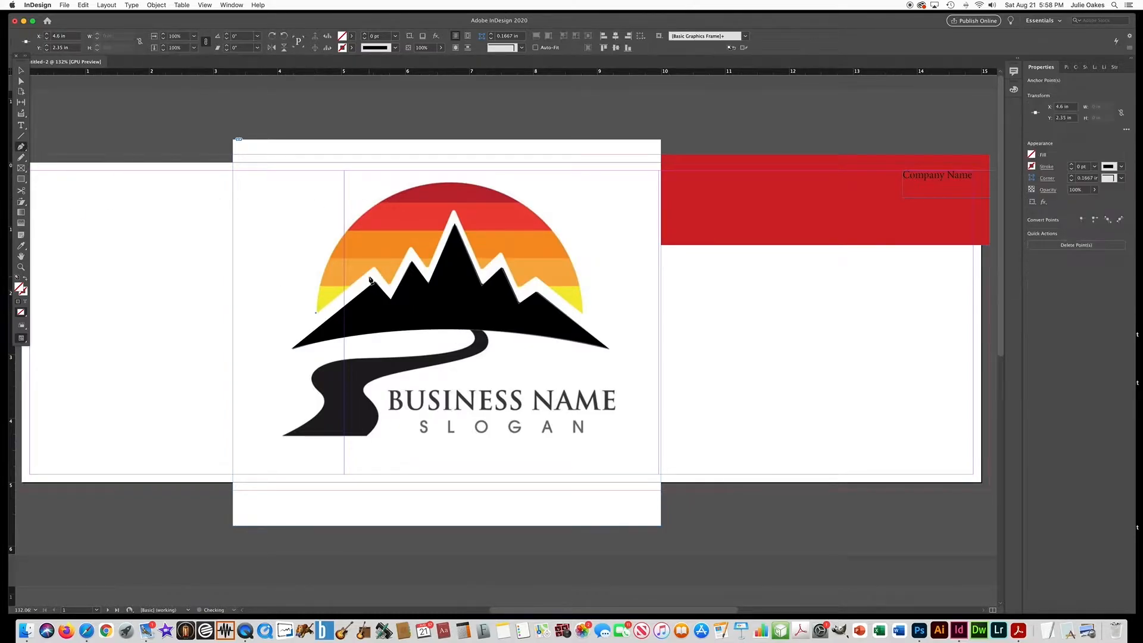
click(374, 266)
click(390, 286)
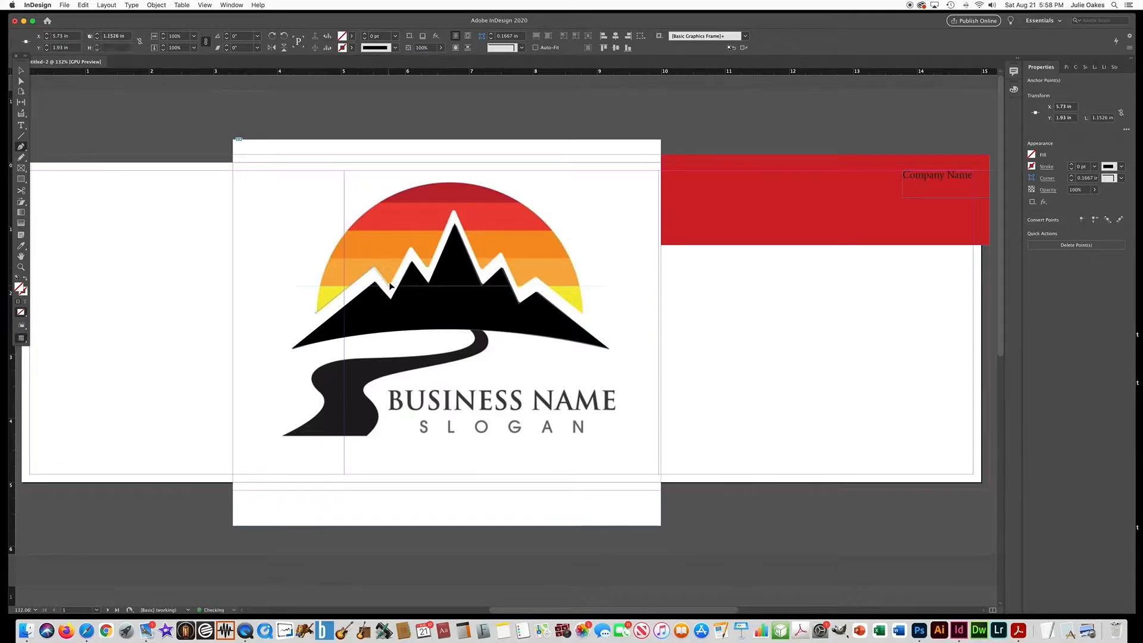
click(412, 246)
click(427, 269)
click(454, 210)
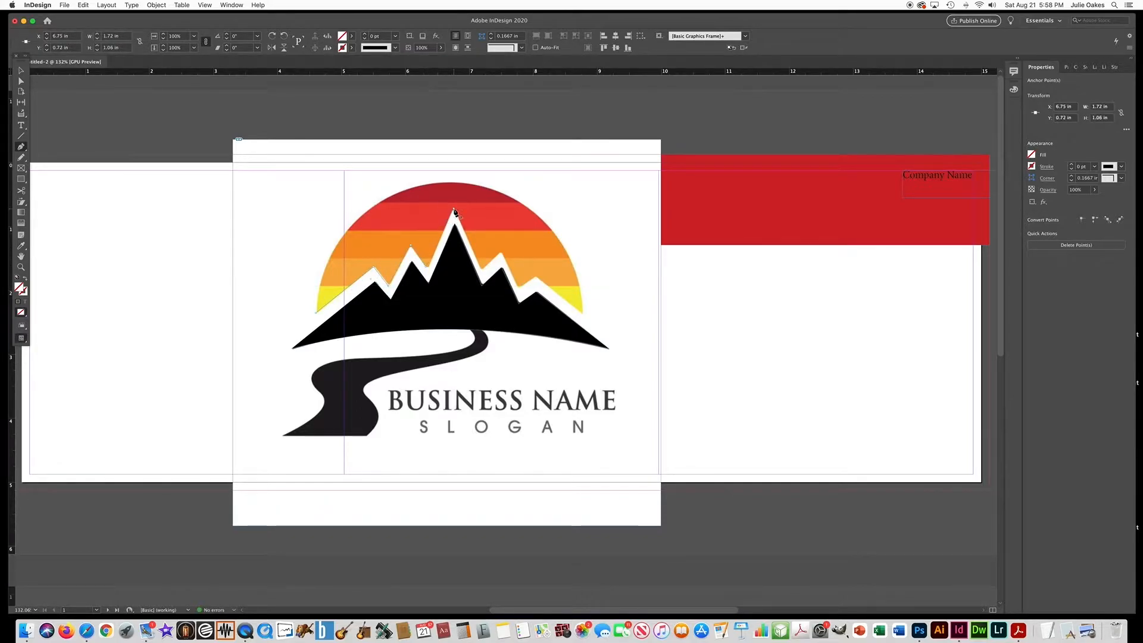
click(483, 271)
click(502, 253)
click(519, 287)
click(535, 278)
click(582, 314)
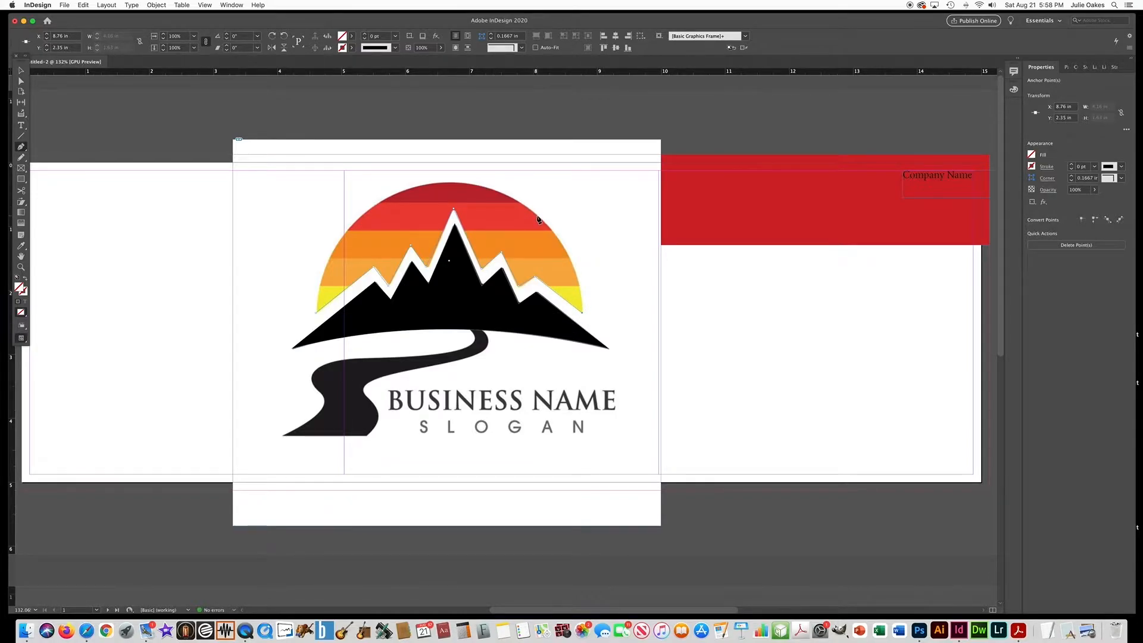
Close the sun path with a curved arc around its upper edge and fill it with the red C=15 M=100 Y=100 swatch.
drag(536, 215, 489, 182)
drag(373, 208, 319, 252)
click(316, 314)
click(351, 37)
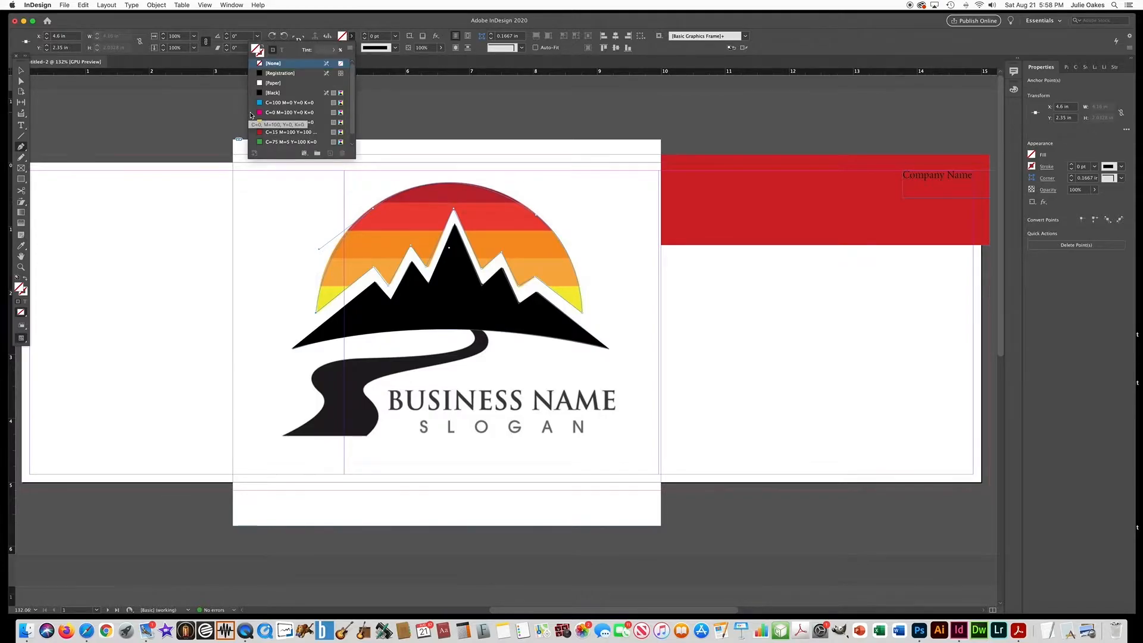
click(290, 132)
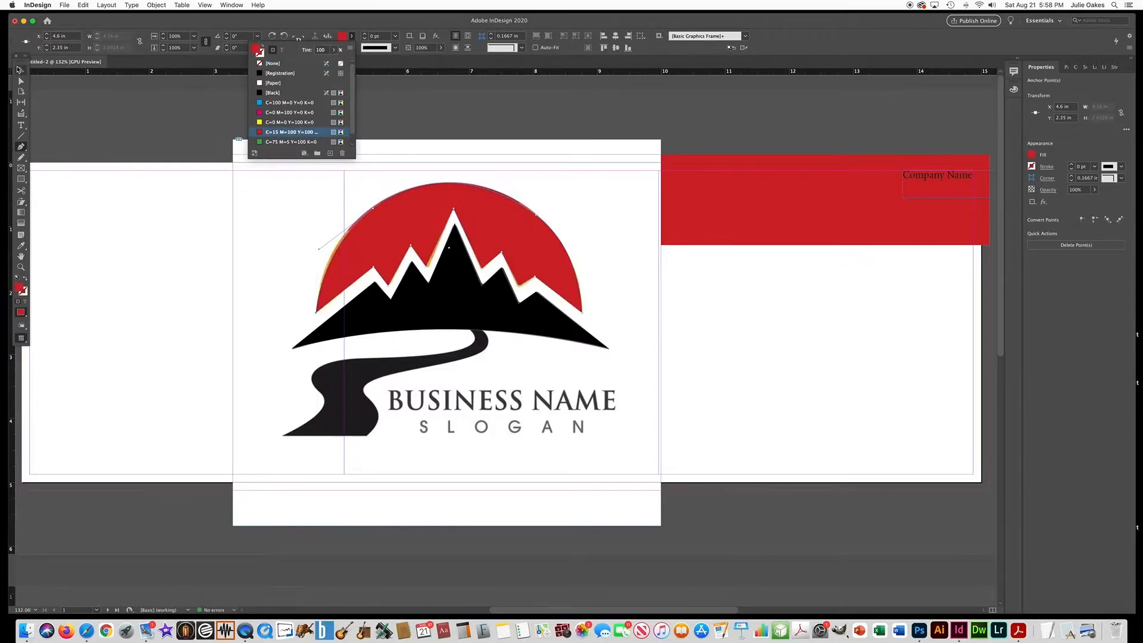
Delete the original logo image from behind the traced mountain and sun shapes.
click(19, 70)
click(272, 245)
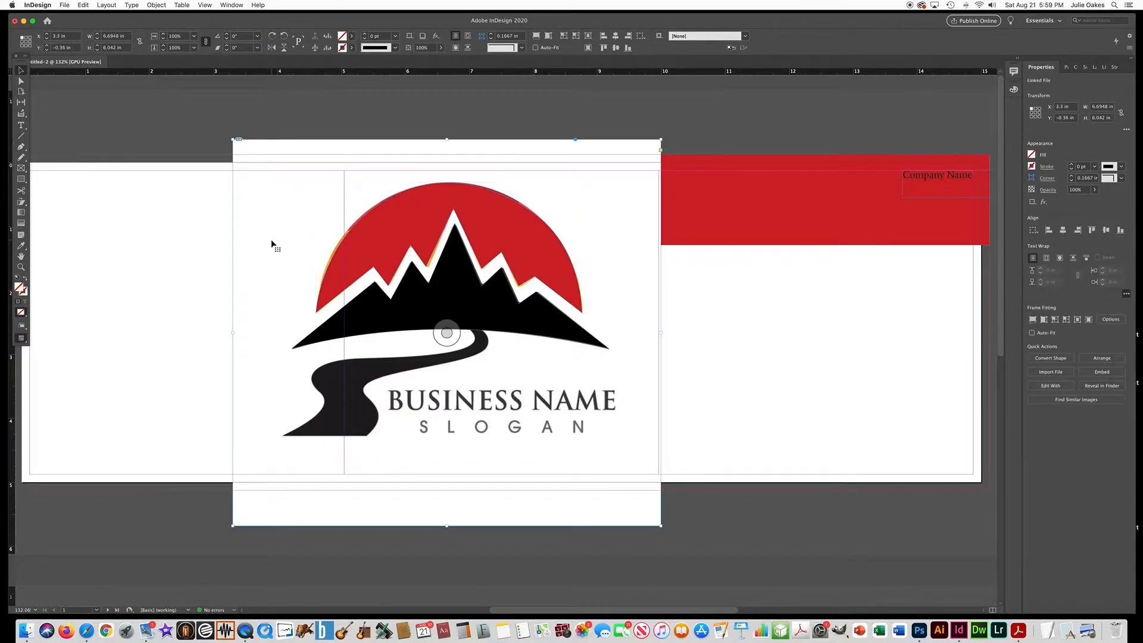
key(Delete)
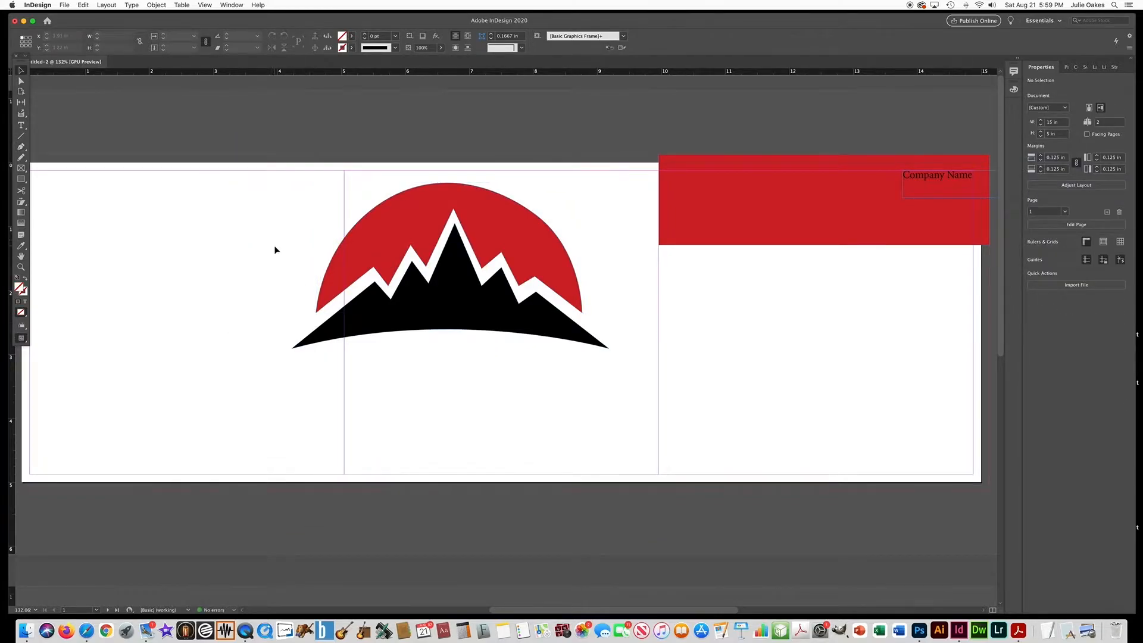
click(21, 127)
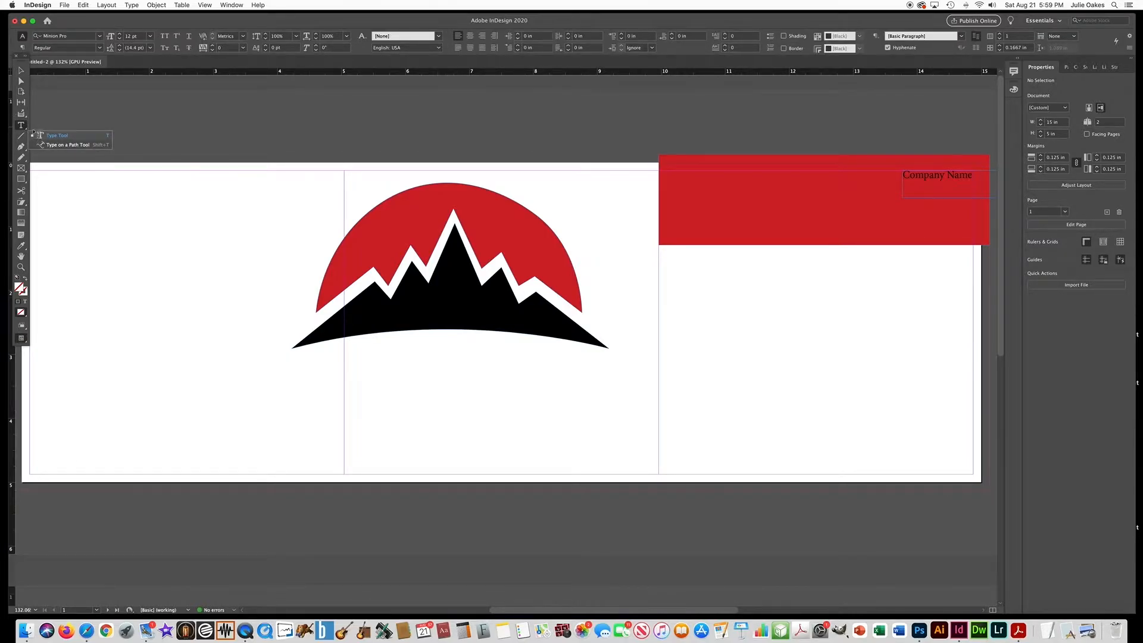
click(21, 71)
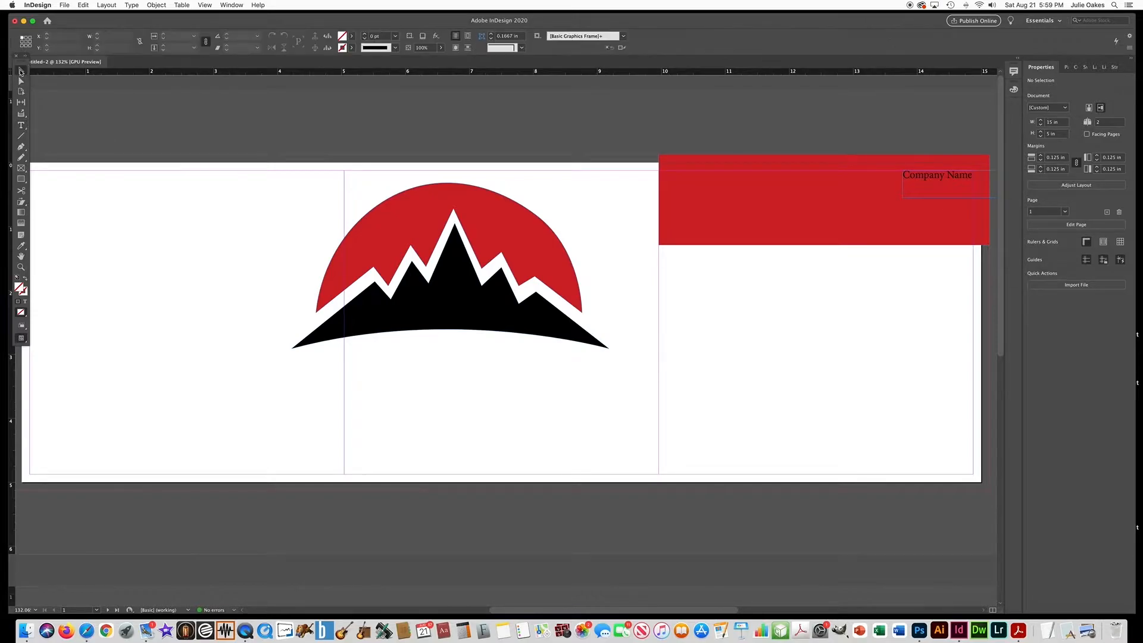
click(21, 125)
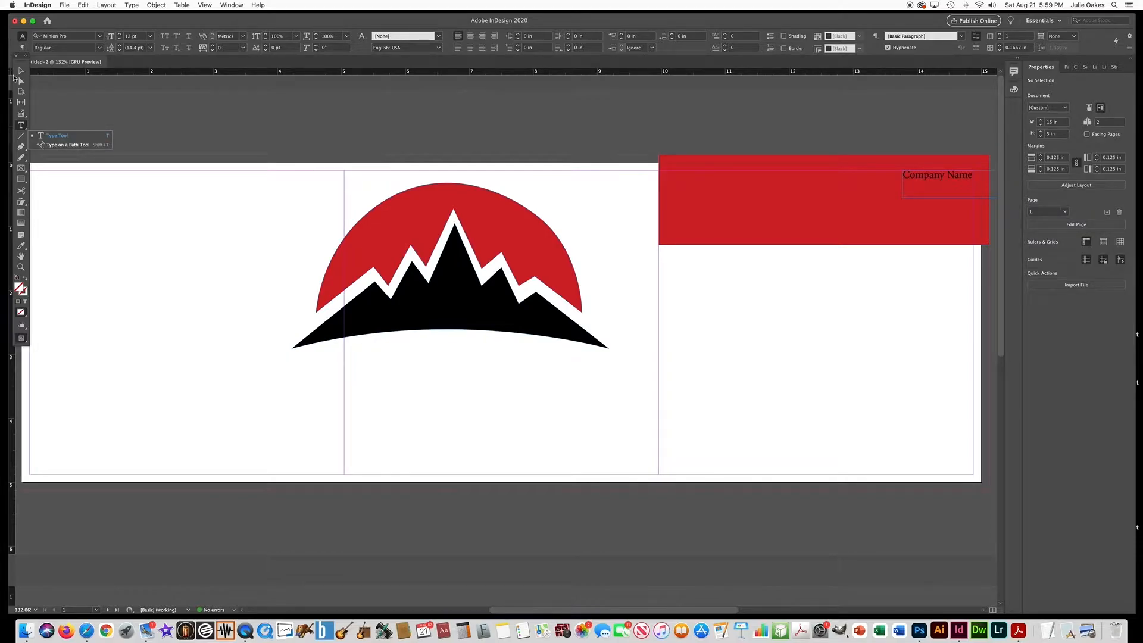
Activate the Pen tool and dismiss the Adobe Flash Player update window and the GMetrix ID LITA panel.
click(20, 146)
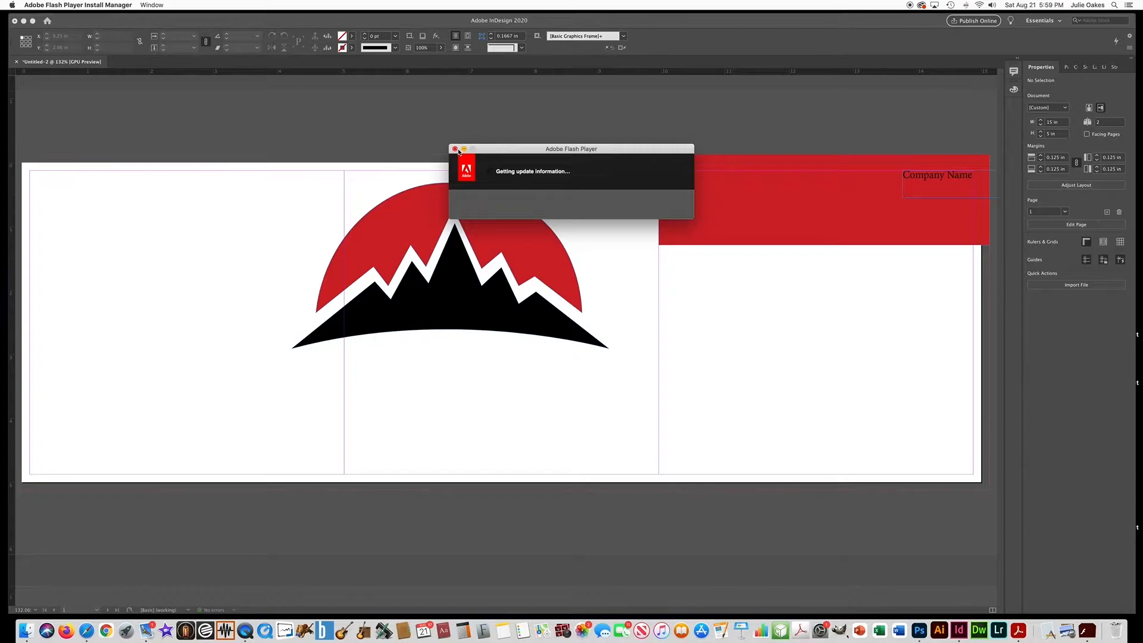
click(455, 150)
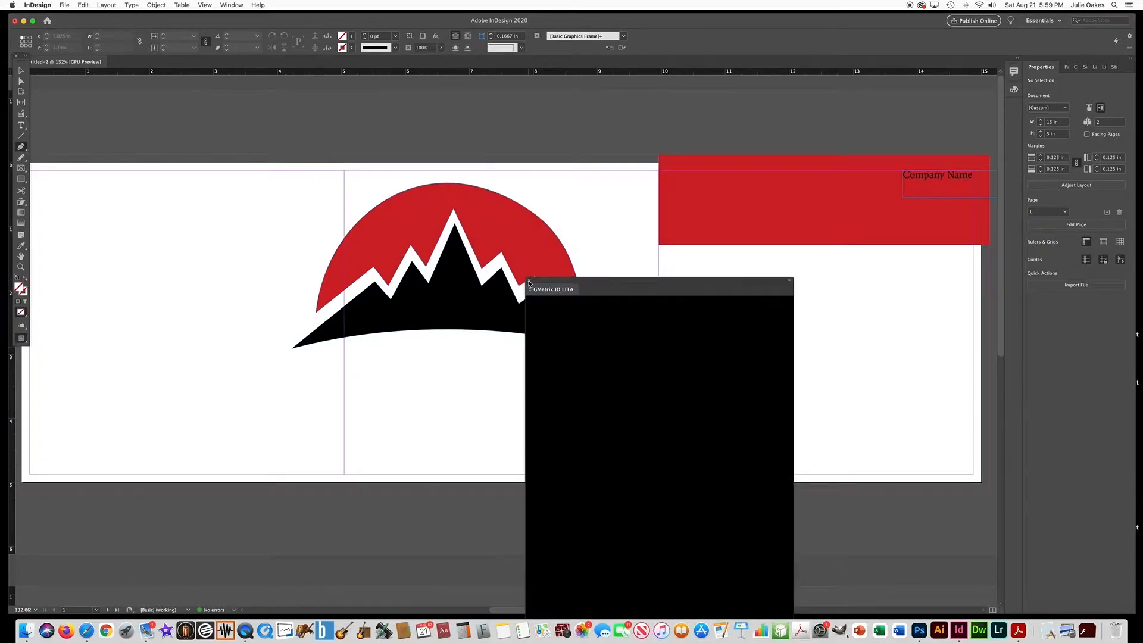
click(530, 282)
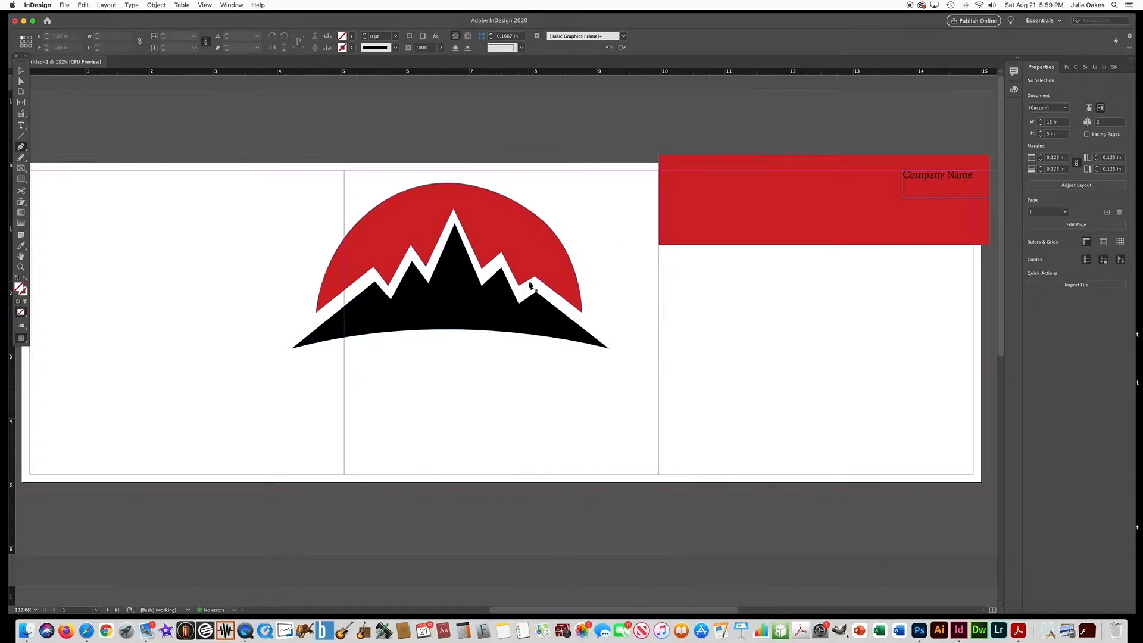
Draw an open arc about 5.08 by 0.29 in just below the mountain's curved base and give it a [Black] stroke.
click(613, 354)
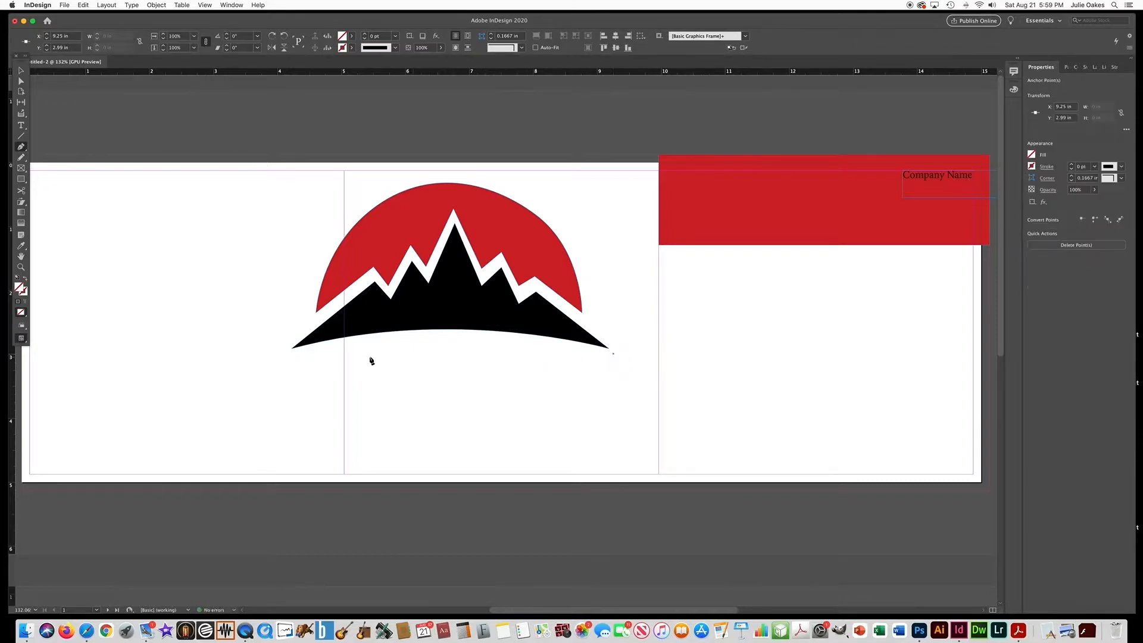
drag(290, 353, 126, 397)
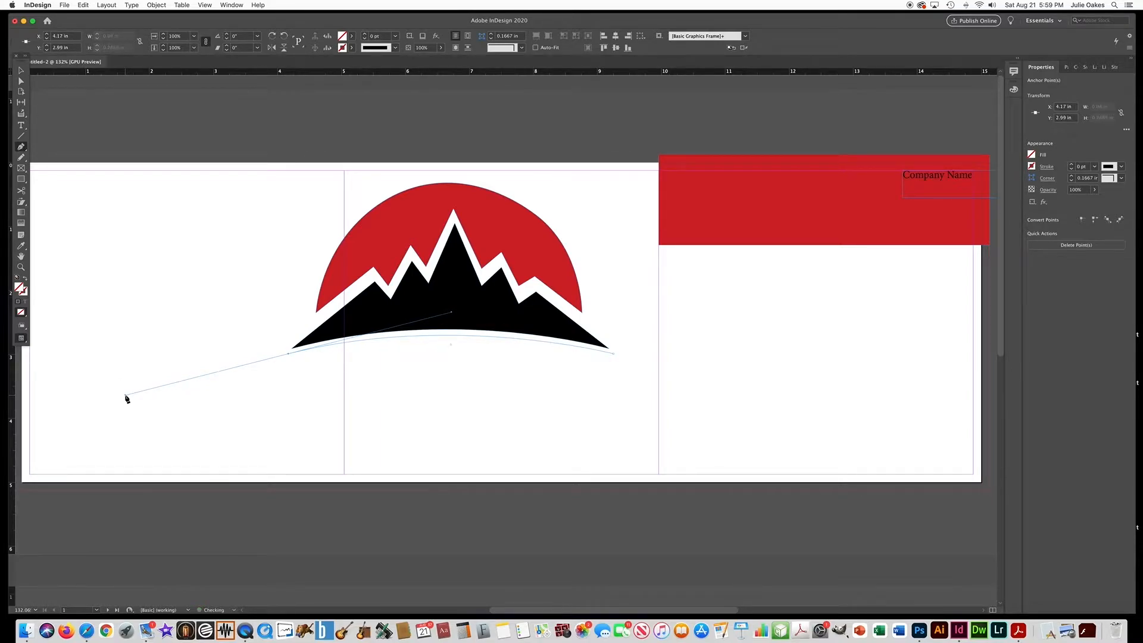
click(22, 72)
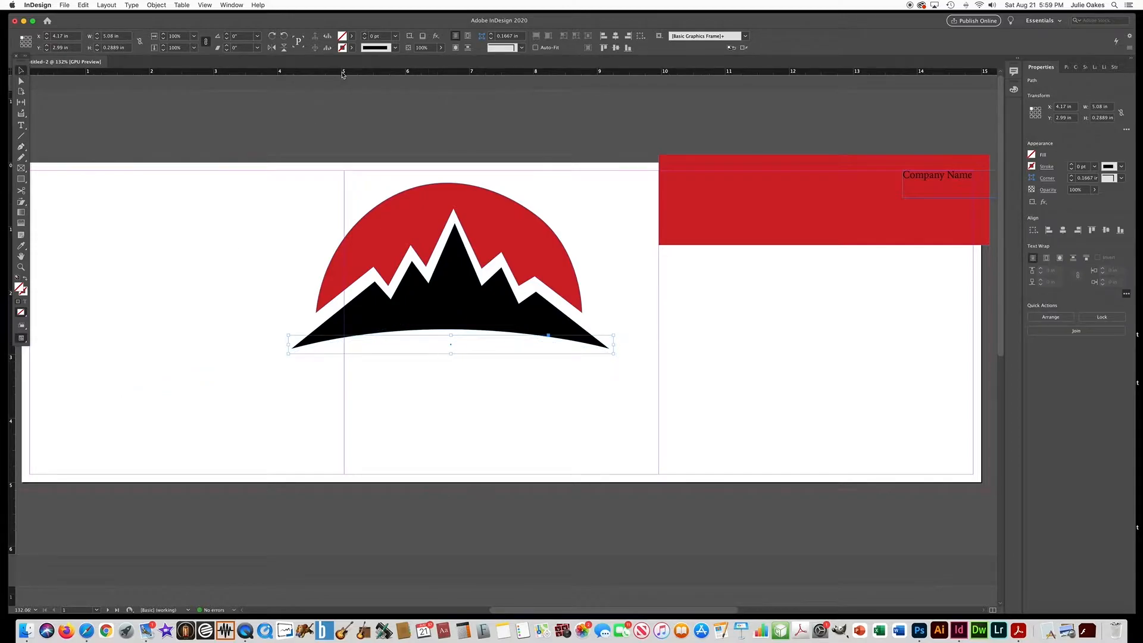
click(352, 48)
click(259, 106)
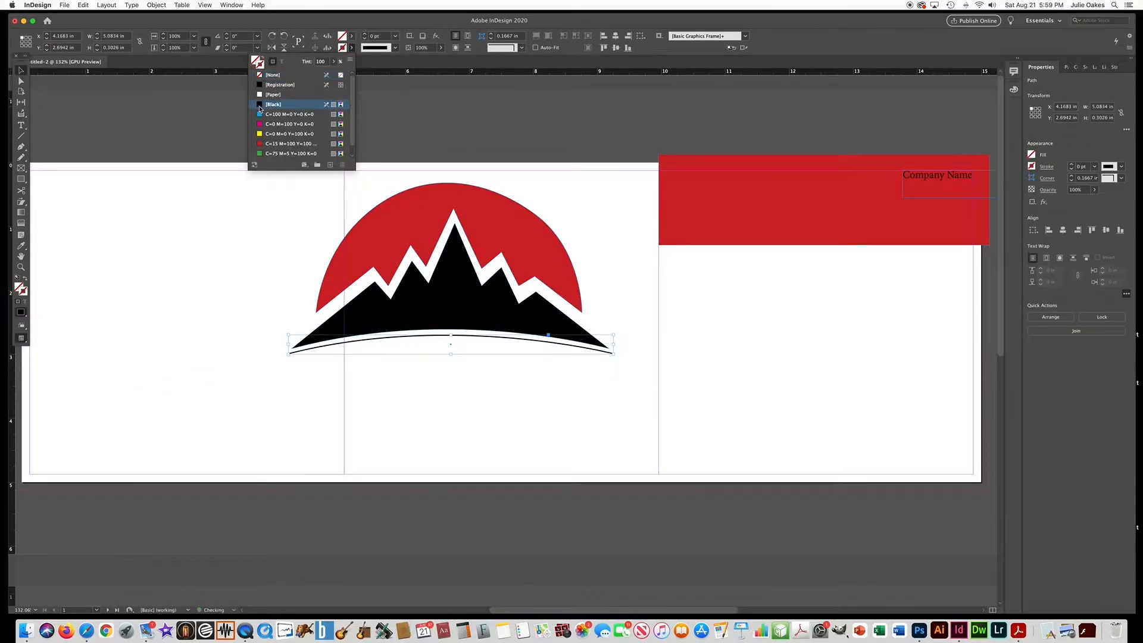
click(376, 365)
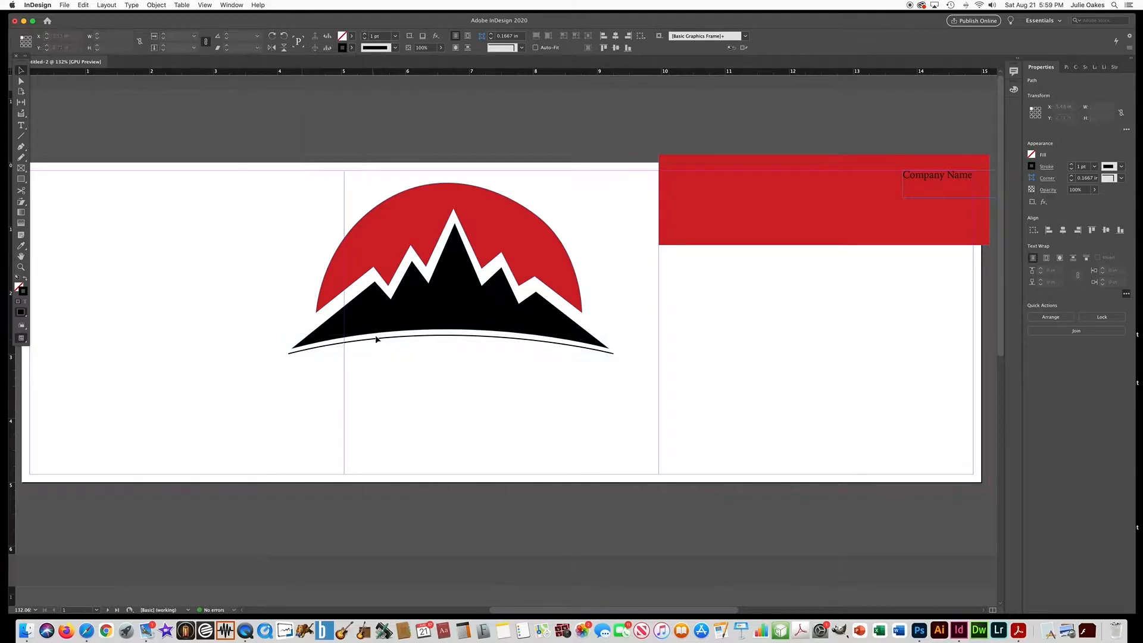
Move the arc about 1 in down from the mountain's base and add the word ADVENTURE along it with the Type on a Path tool.
drag(378, 339, 380, 403)
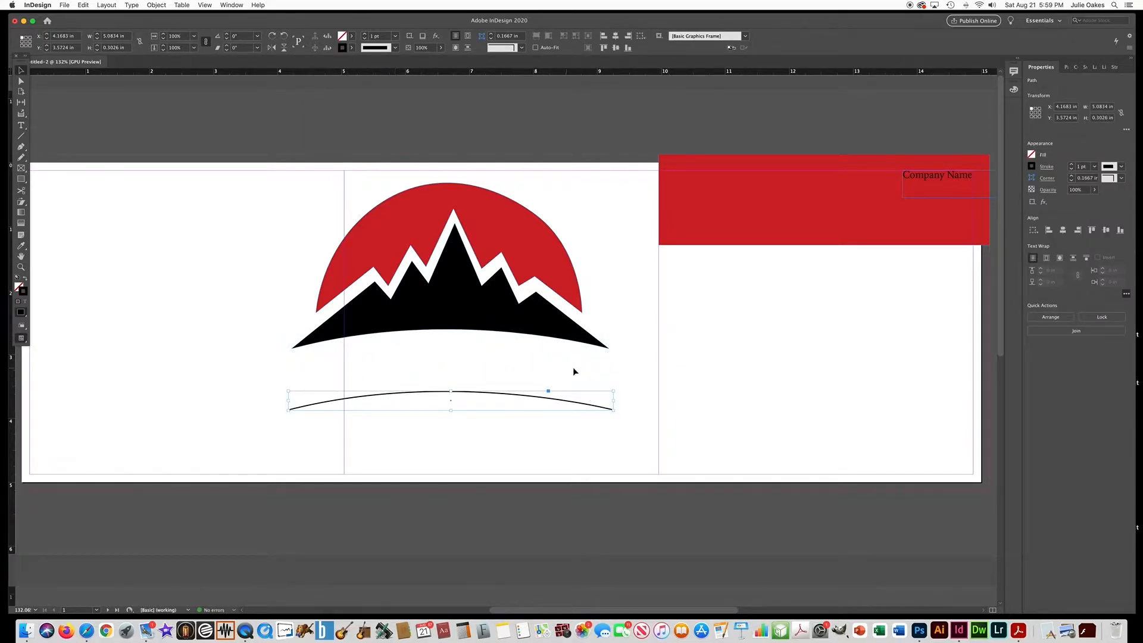
click(233, 381)
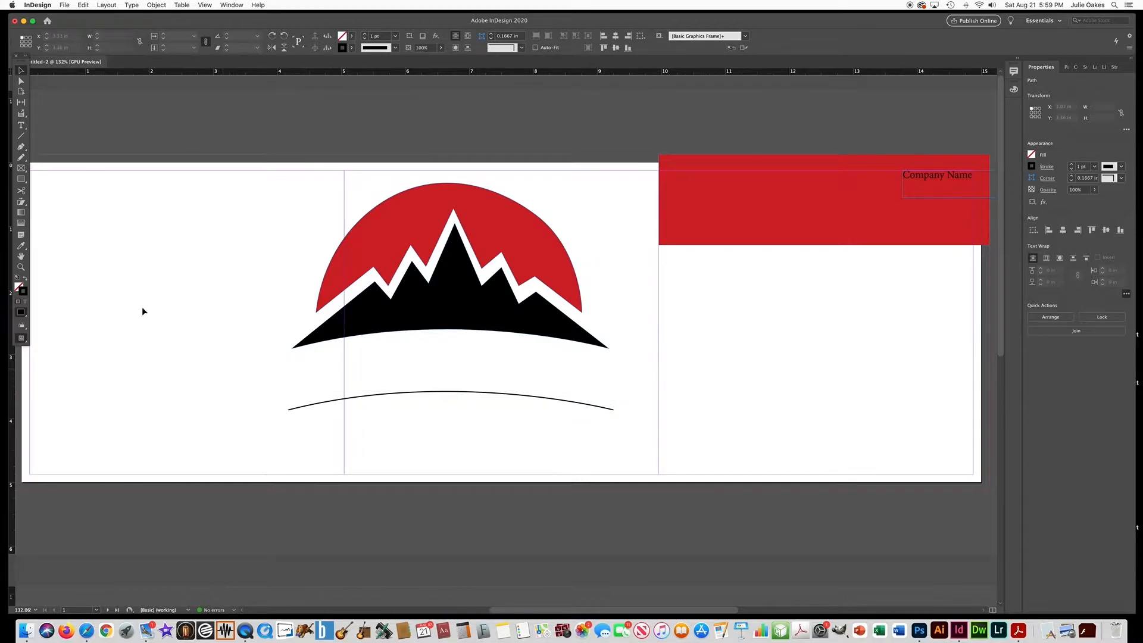
click(22, 126)
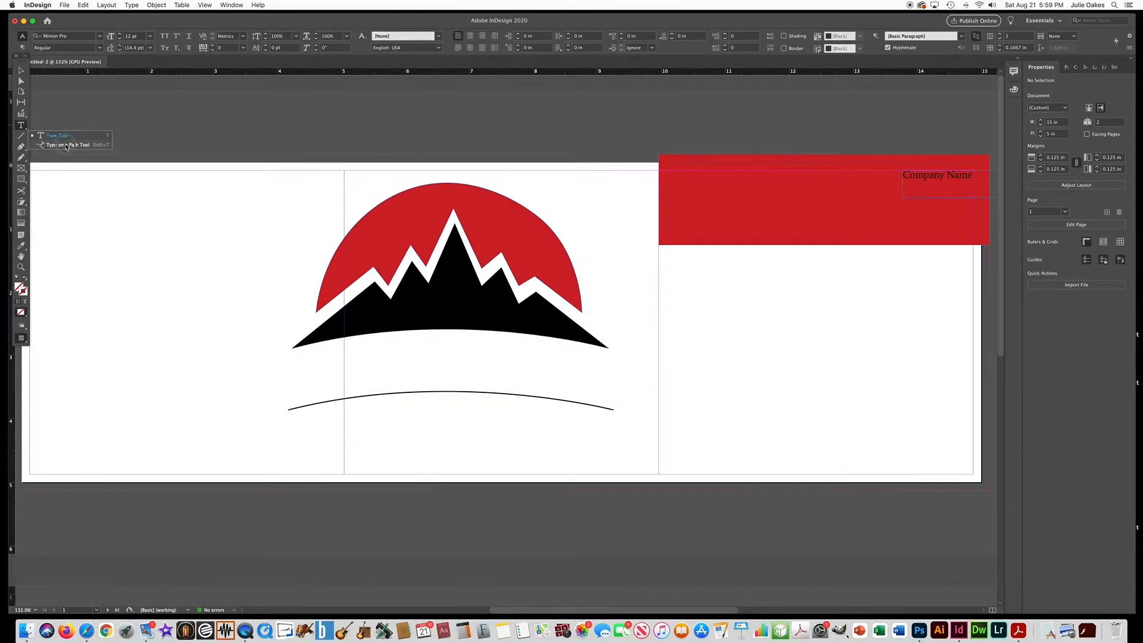
click(67, 145)
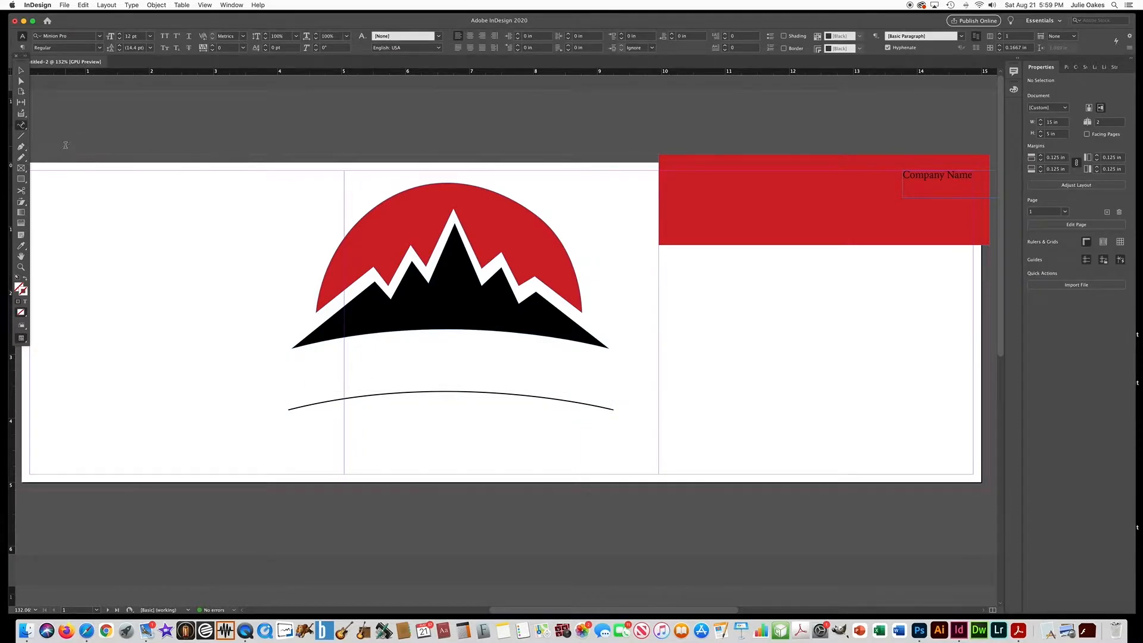
click(454, 391)
click(448, 391)
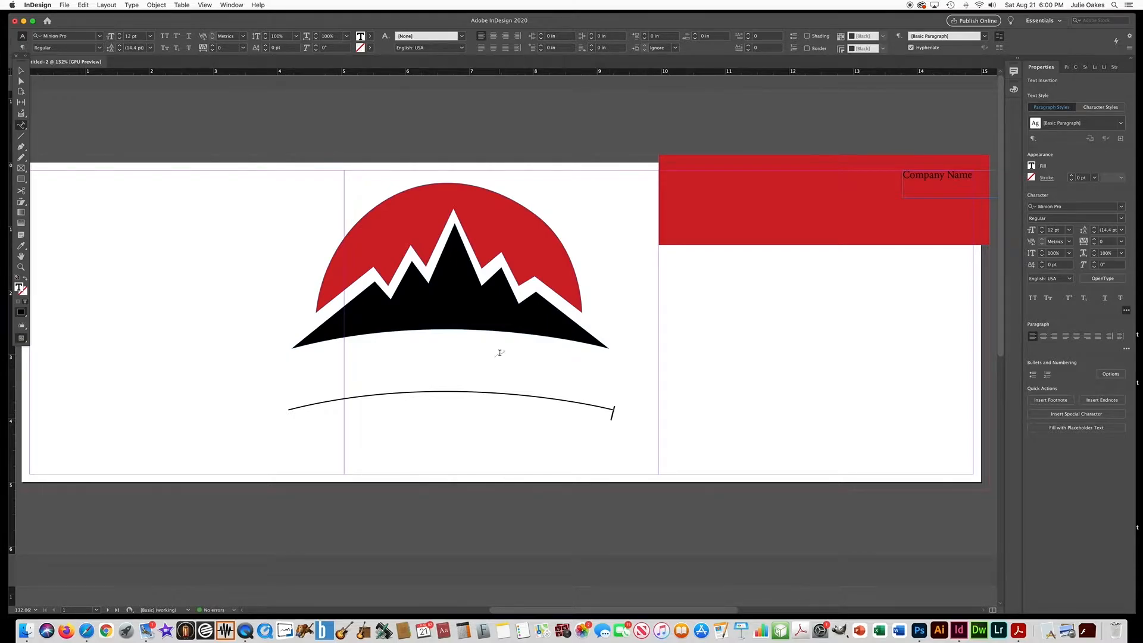
text(ADVENTURE)
Enlarge the ADVENTURE path text to 43 pt and centre it along the arc.
key(super+a)
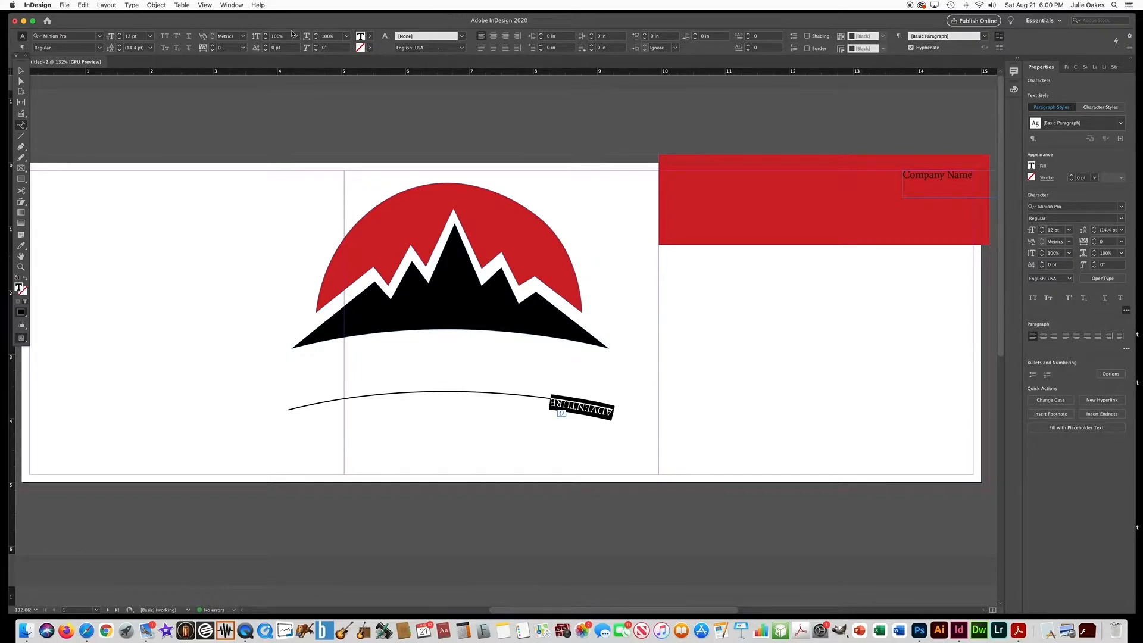
click(119, 34)
click(119, 34)
click(120, 34)
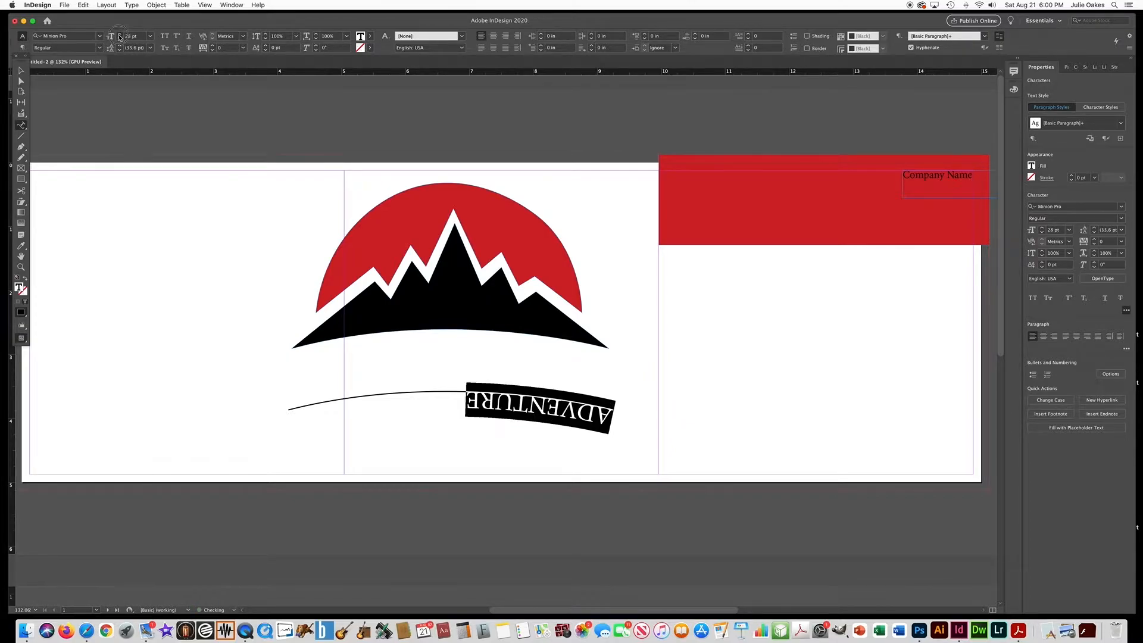
click(120, 35)
click(119, 36)
click(120, 35)
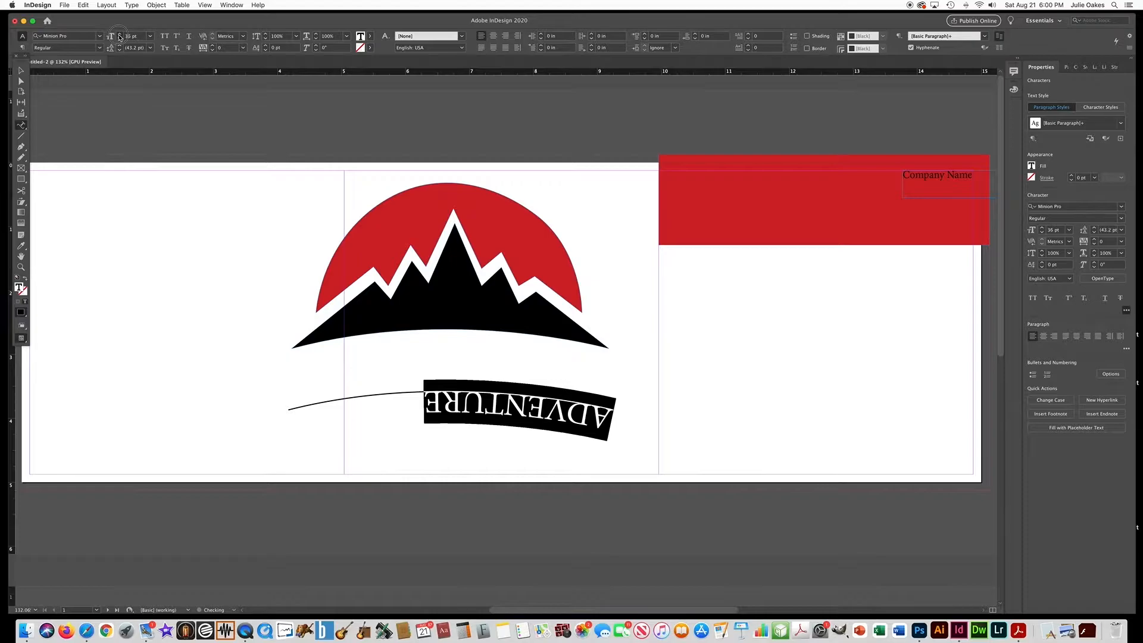
click(119, 35)
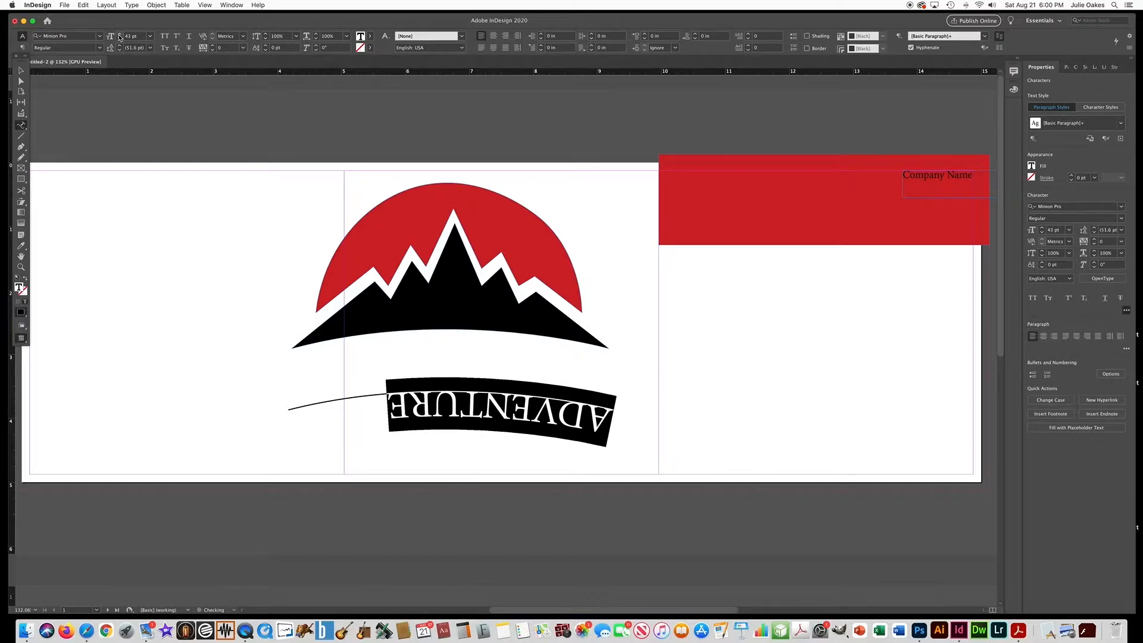
click(494, 37)
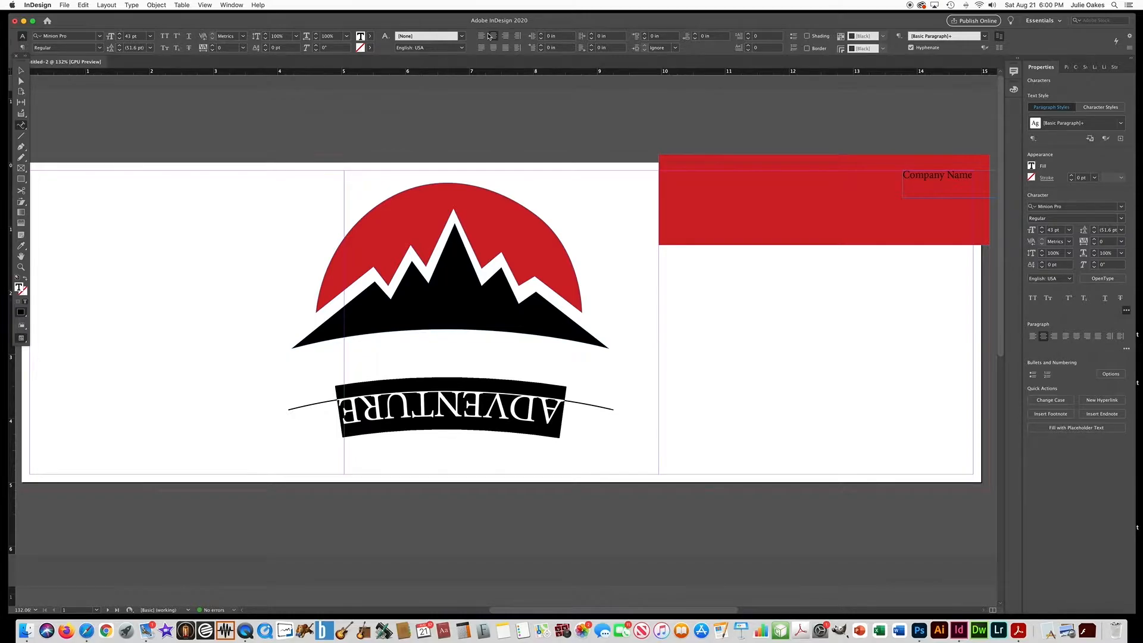
Flip the ADVENTURE text to the upper side of the arc with the Type on a Path options.
click(130, 5)
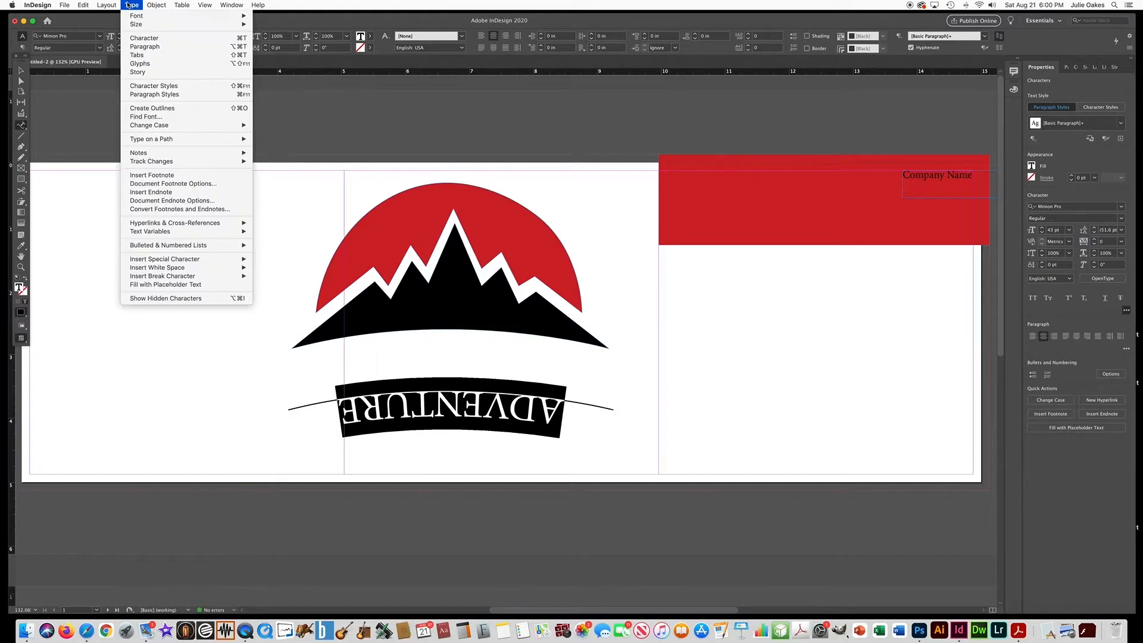
mouse_move(238, 139)
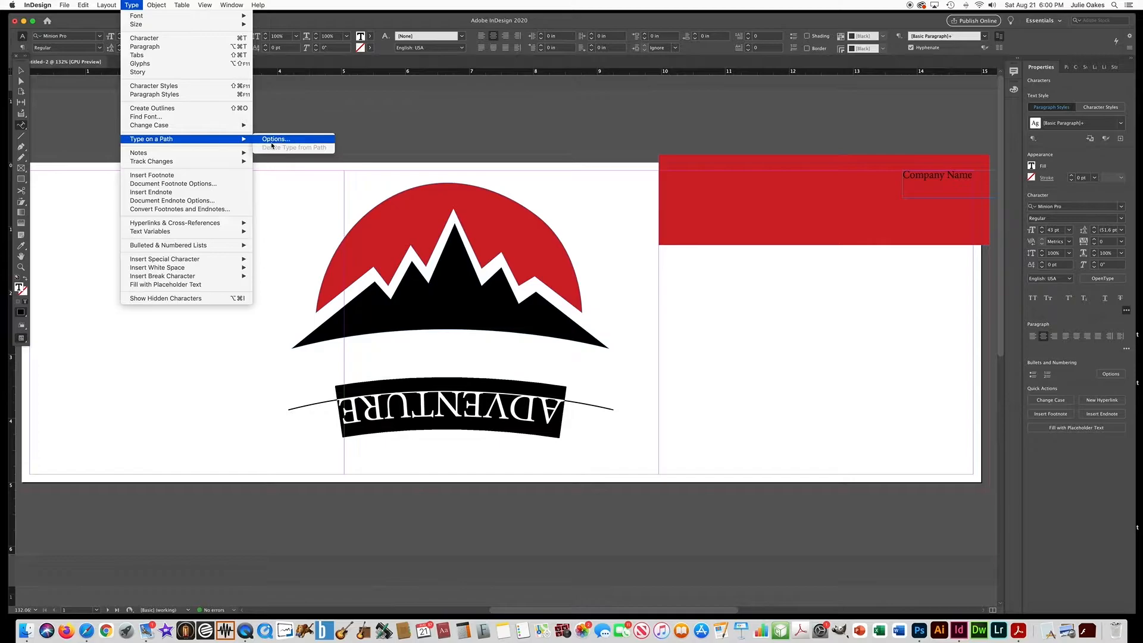
click(274, 143)
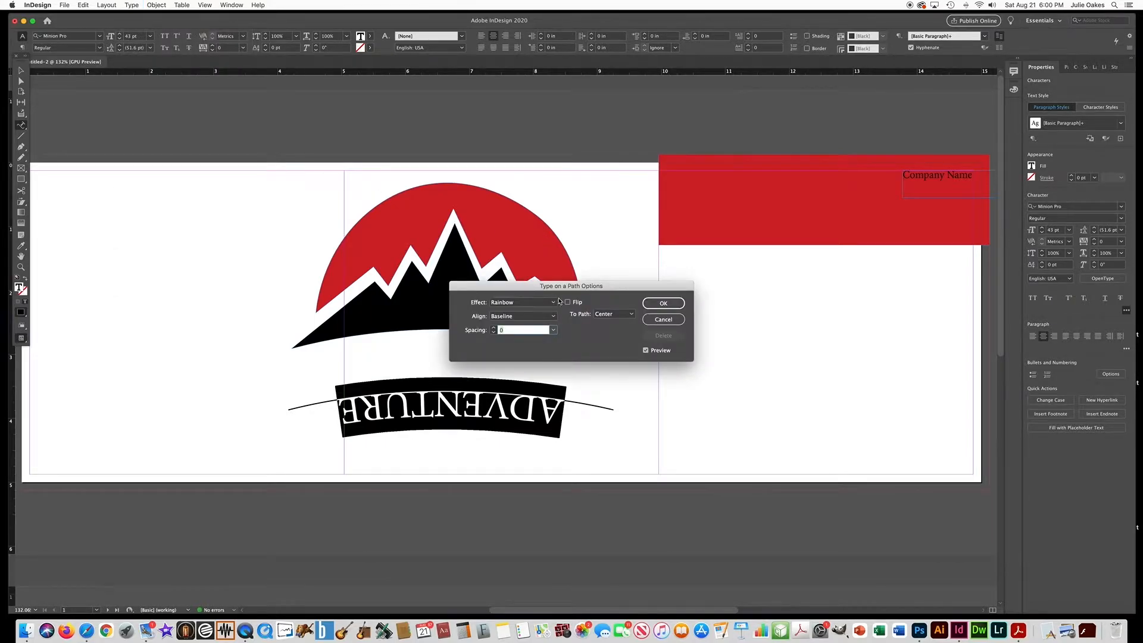
click(569, 302)
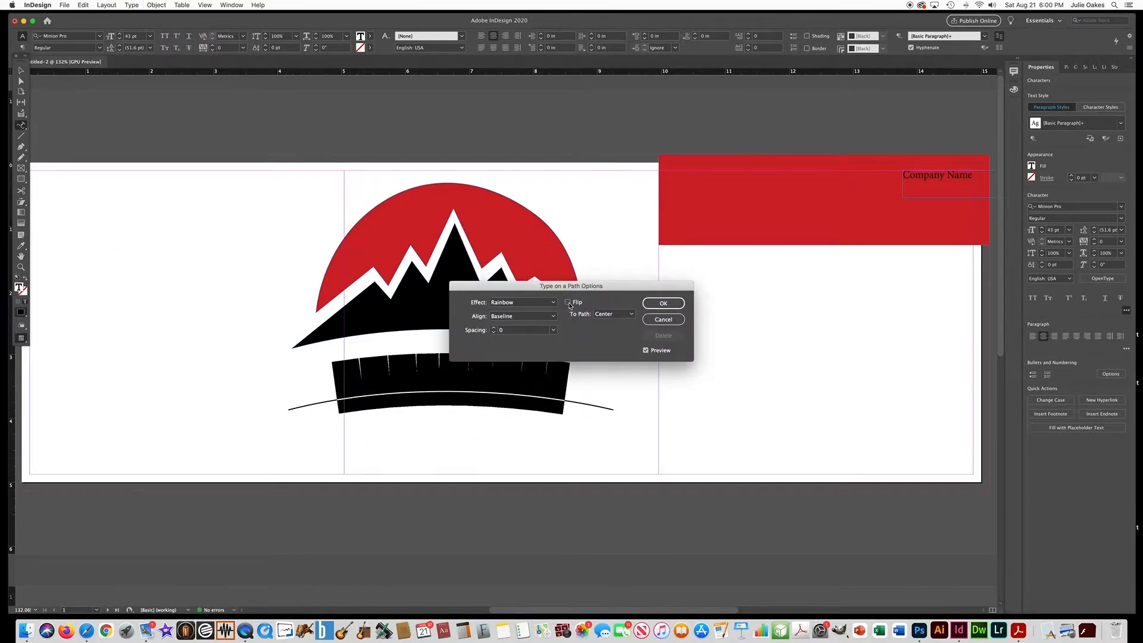
click(672, 305)
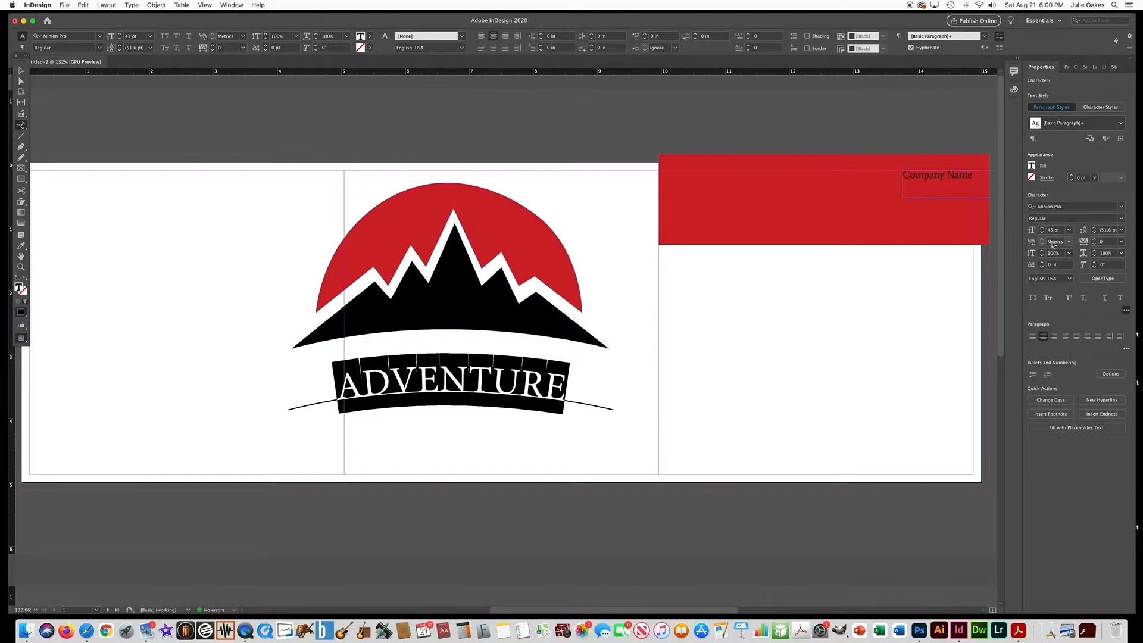
Set the ADVENTURE text's tracking to 150 and its font to Gotham Black.
click(1094, 239)
click(1094, 239)
click(1094, 239)
click(1094, 239)
click(1094, 239)
click(1094, 239)
click(1094, 239)
click(1094, 239)
click(1094, 239)
click(1094, 239)
click(1094, 239)
click(1094, 240)
click(1094, 240)
click(1094, 240)
click(1094, 240)
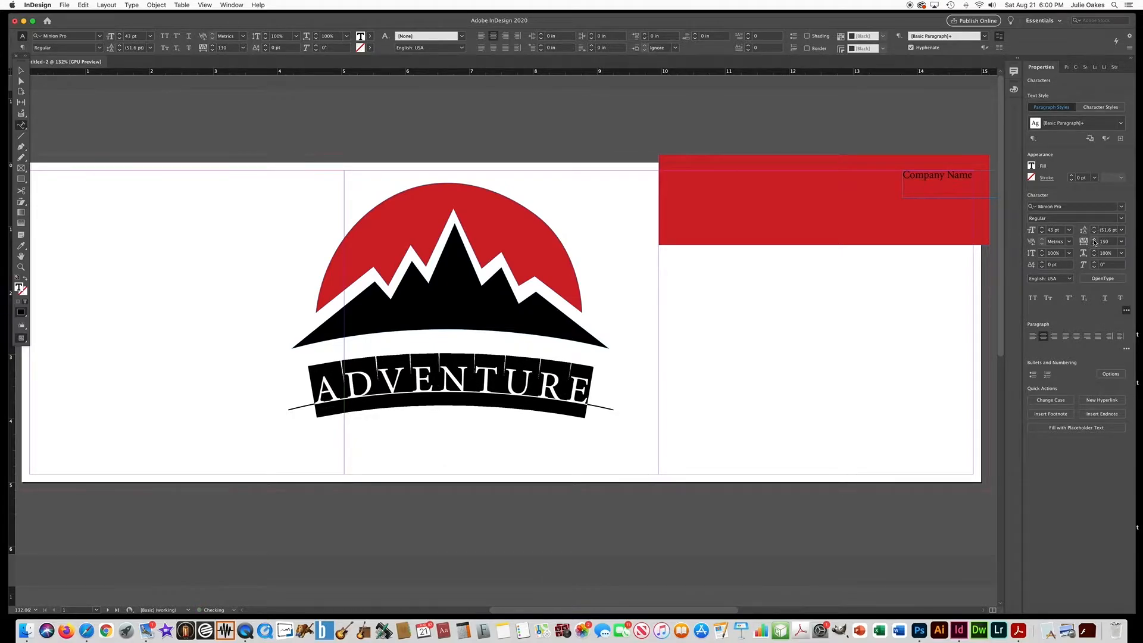
click(100, 37)
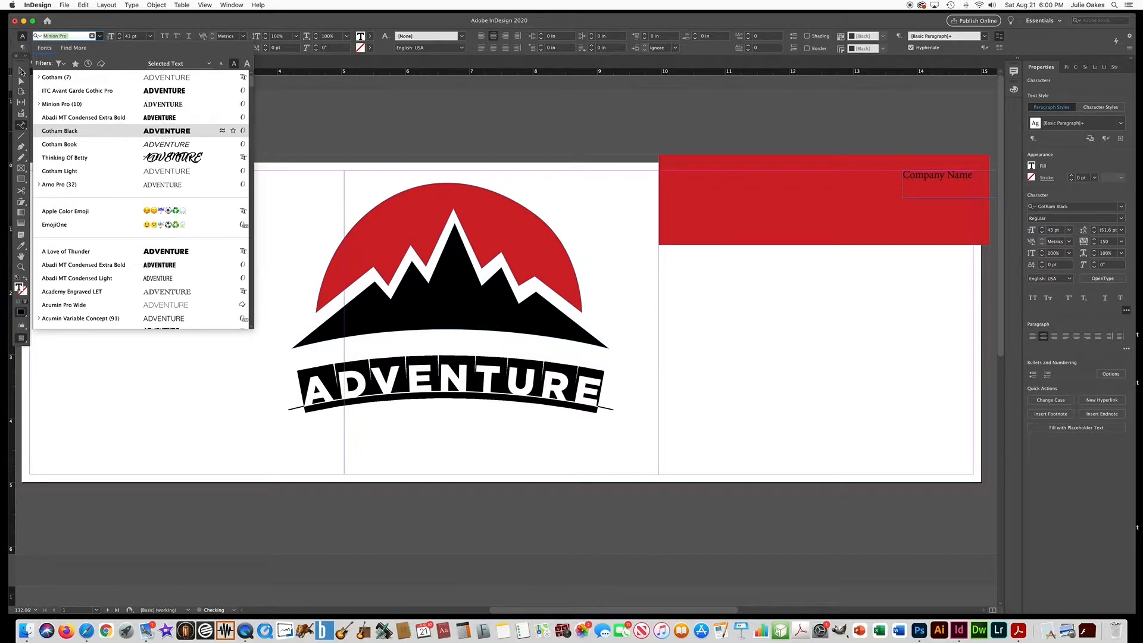
Set the stroke of the arc beneath ADVENTURE to [None].
click(21, 71)
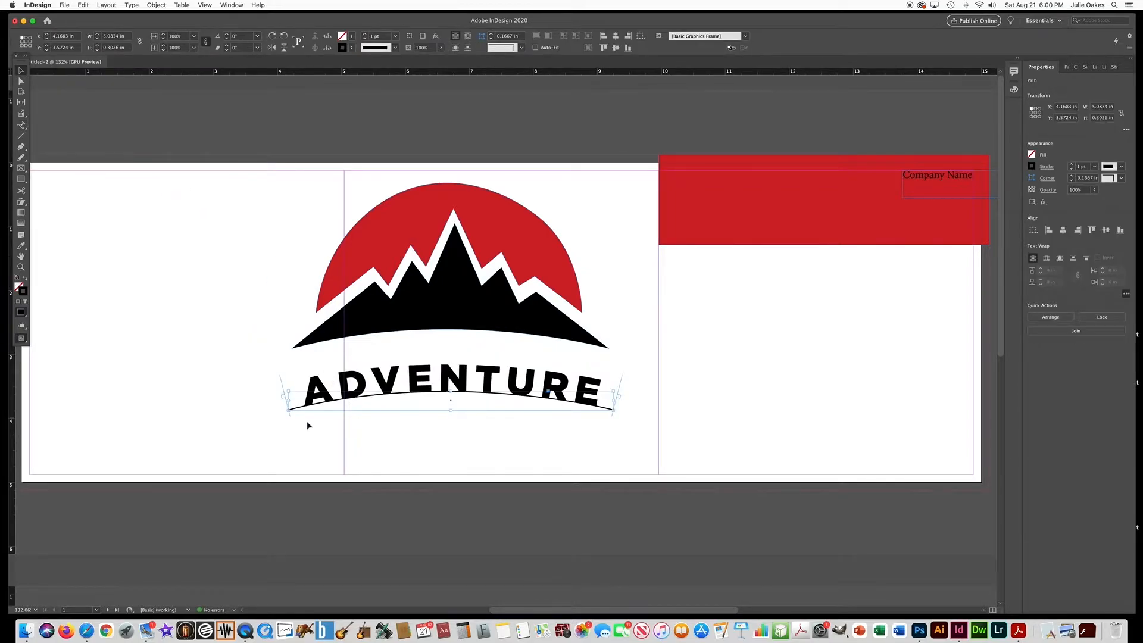
click(351, 47)
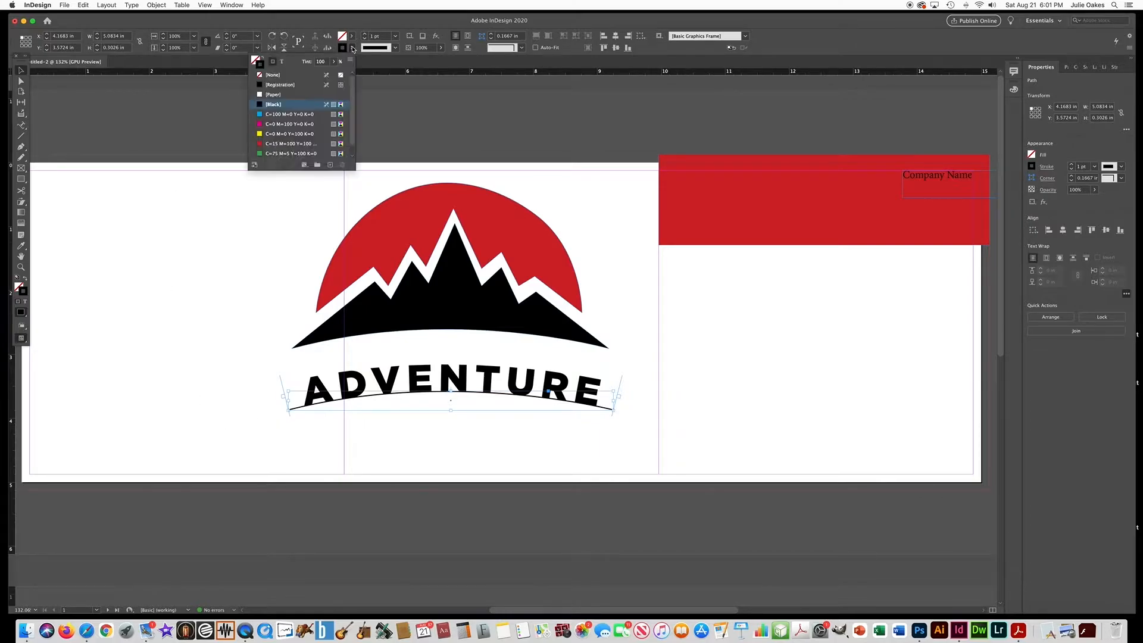
click(260, 76)
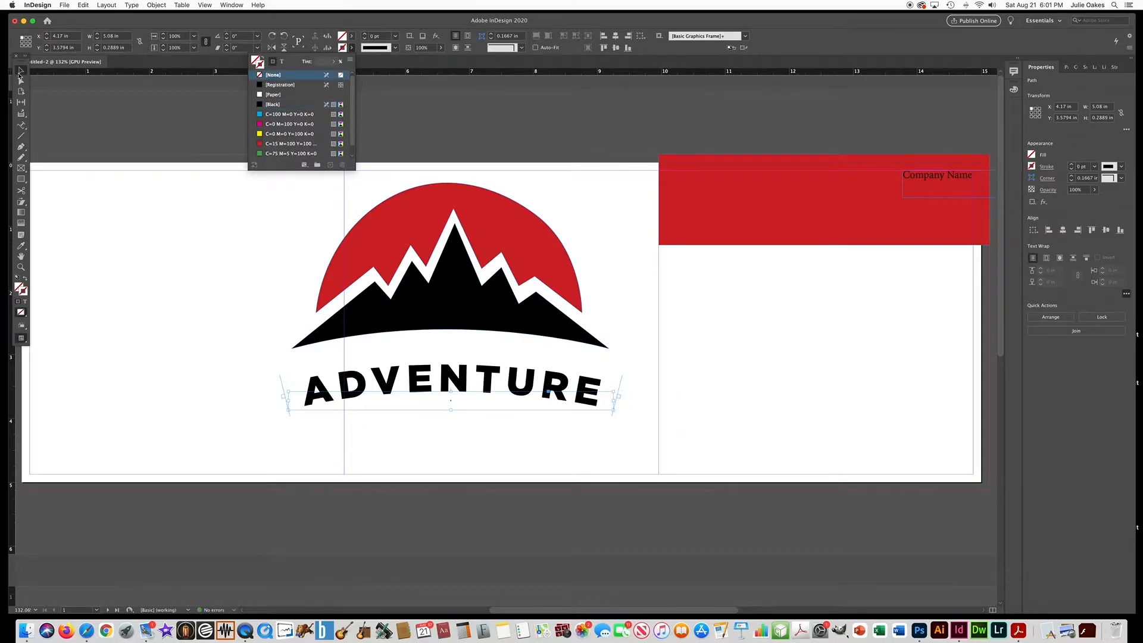
Nudge the ADVENTURE path text up until it sits closely beneath the mountain's curved base, and deselect it.
click(21, 71)
key(Up)
key(Up)
key(Up)
key(Up)
key(Up)
key(Up)
key(Up)
key(Up)
key(Up)
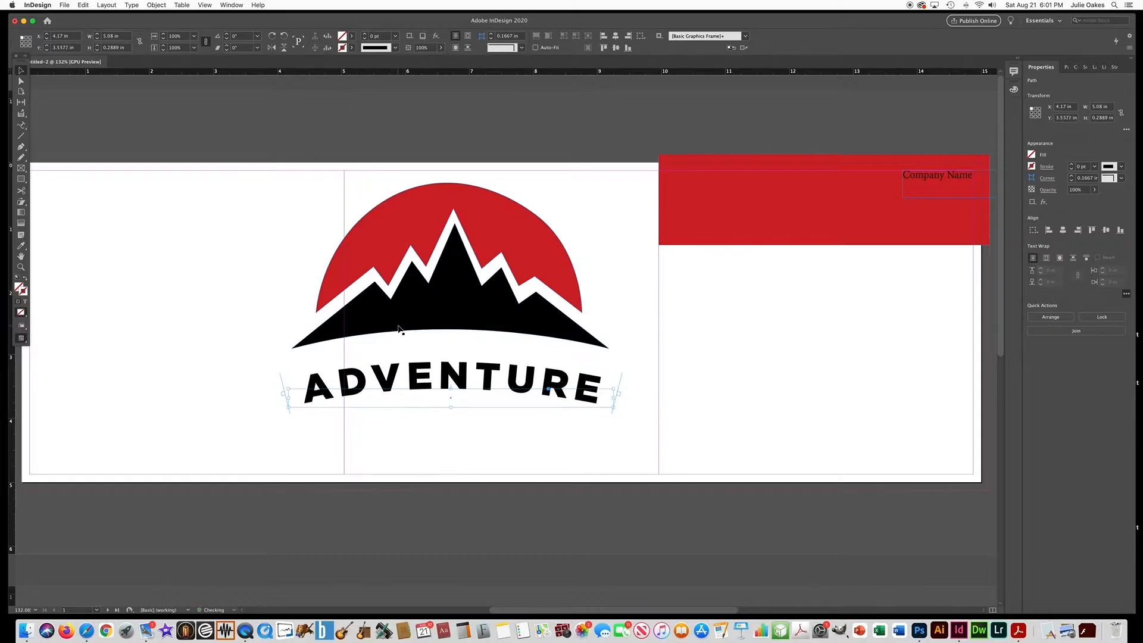
key(Up)
key(Up)
key(Up)
key(Up)
key(Up)
key(Up)
key(Up)
key(Up)
key(Up)
key(Up)
key(Up)
key(Up)
key(Up)
key(Up)
key(Up)
key(Up)
key(Up)
key(Up)
key(Up)
key(Up)
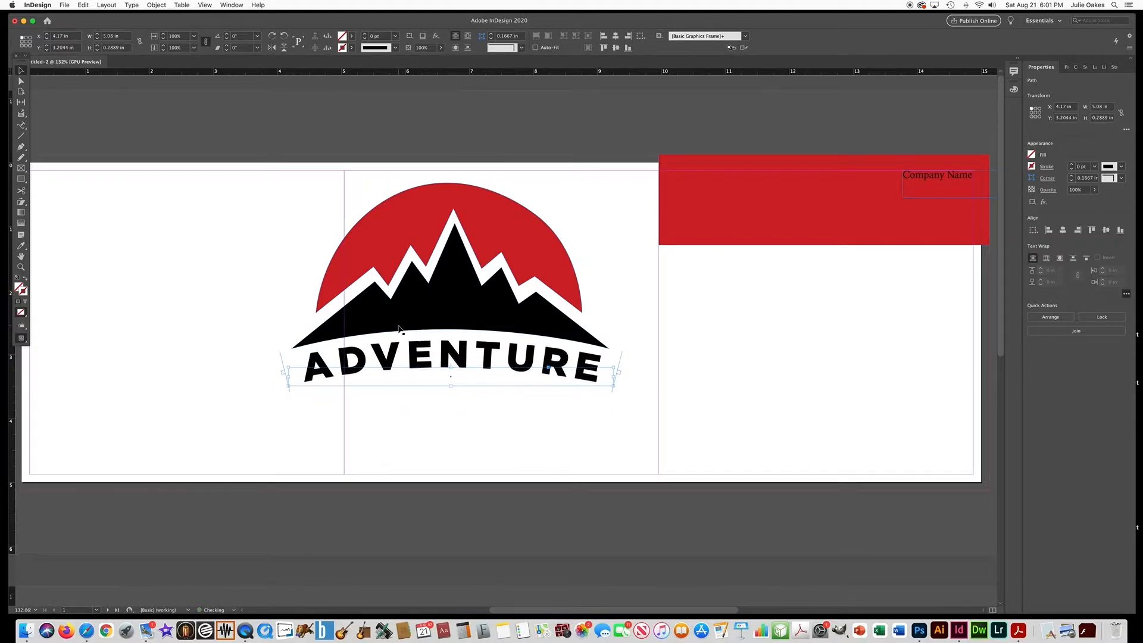
click(259, 298)
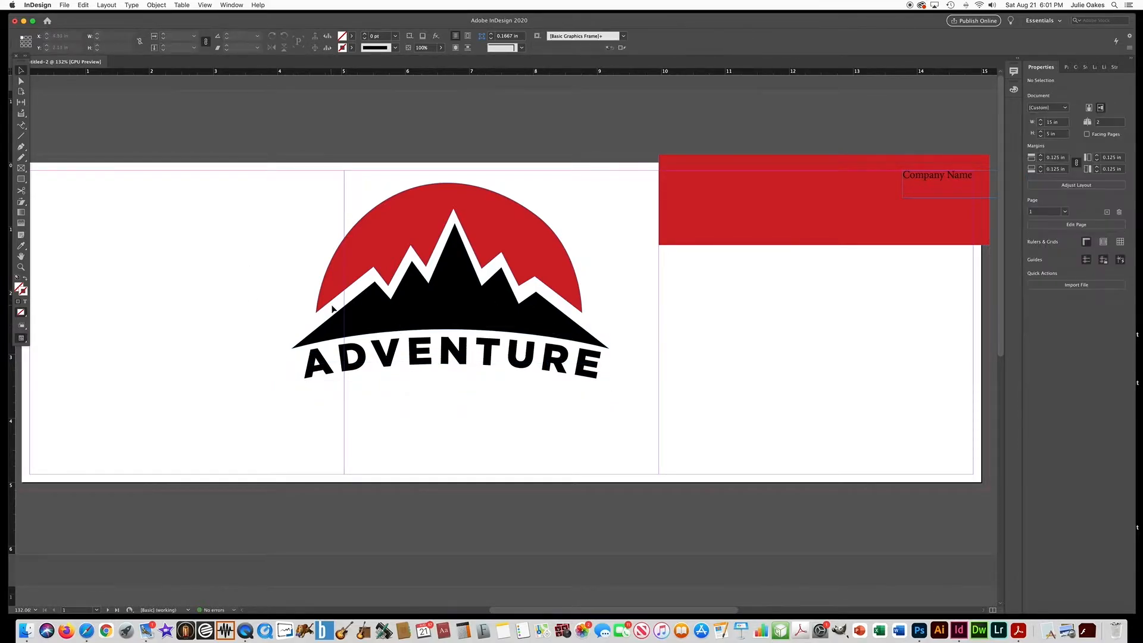
Move the Company Name text frame to the white area below the red rectangle, at about X 10.66 in, Y 2.5 in, and replace its text with TRAVEL.
click(22, 126)
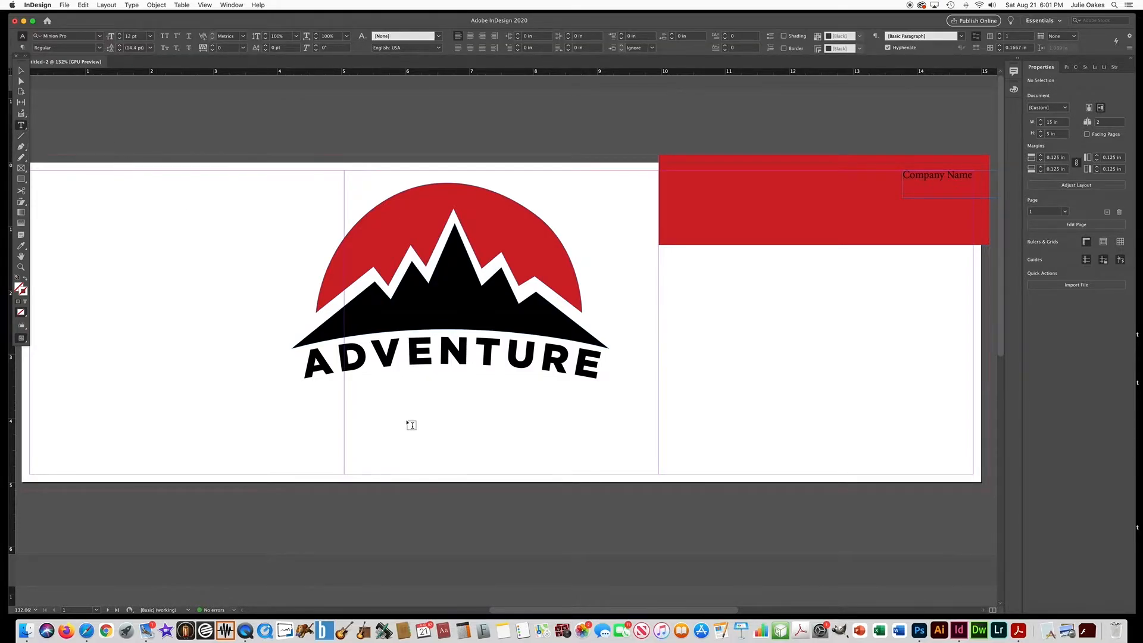
click(21, 71)
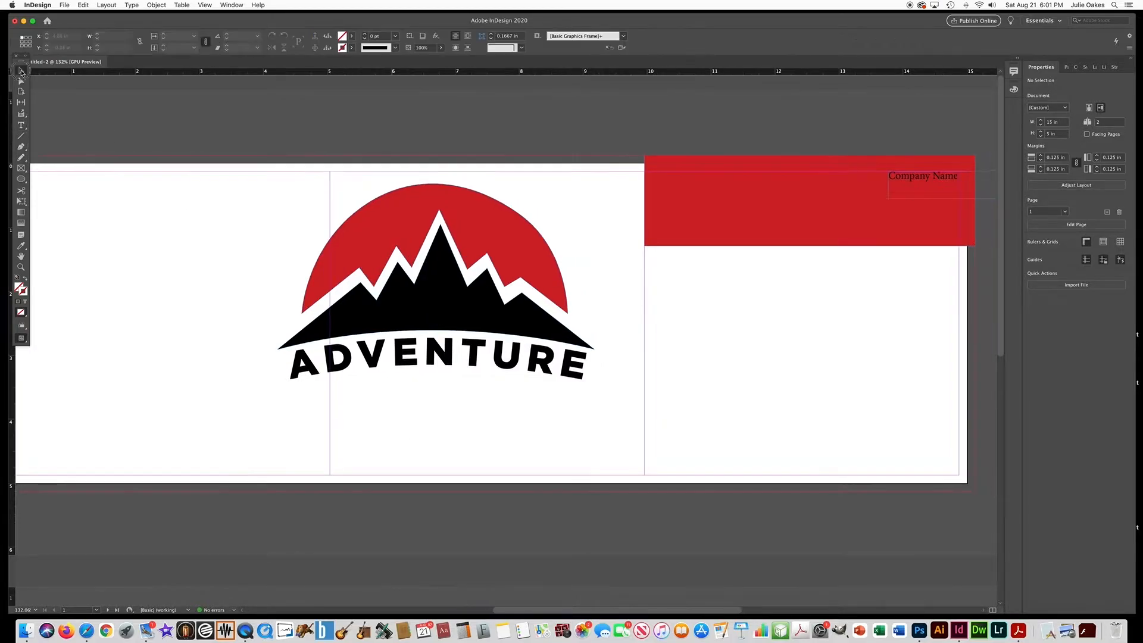
click(907, 182)
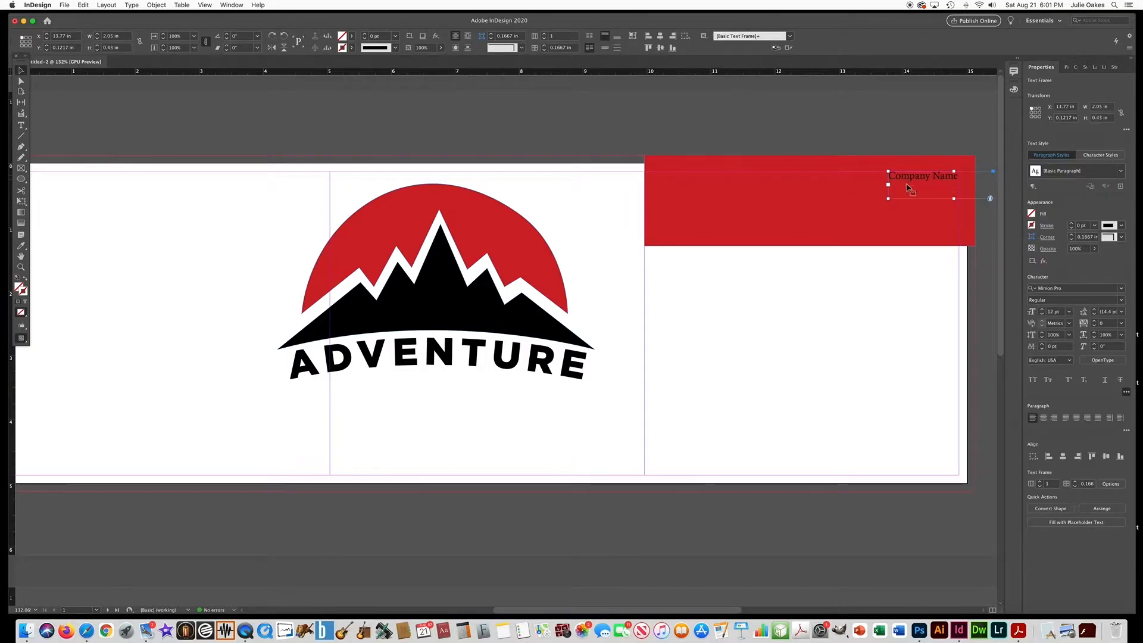
drag(927, 186, 708, 326)
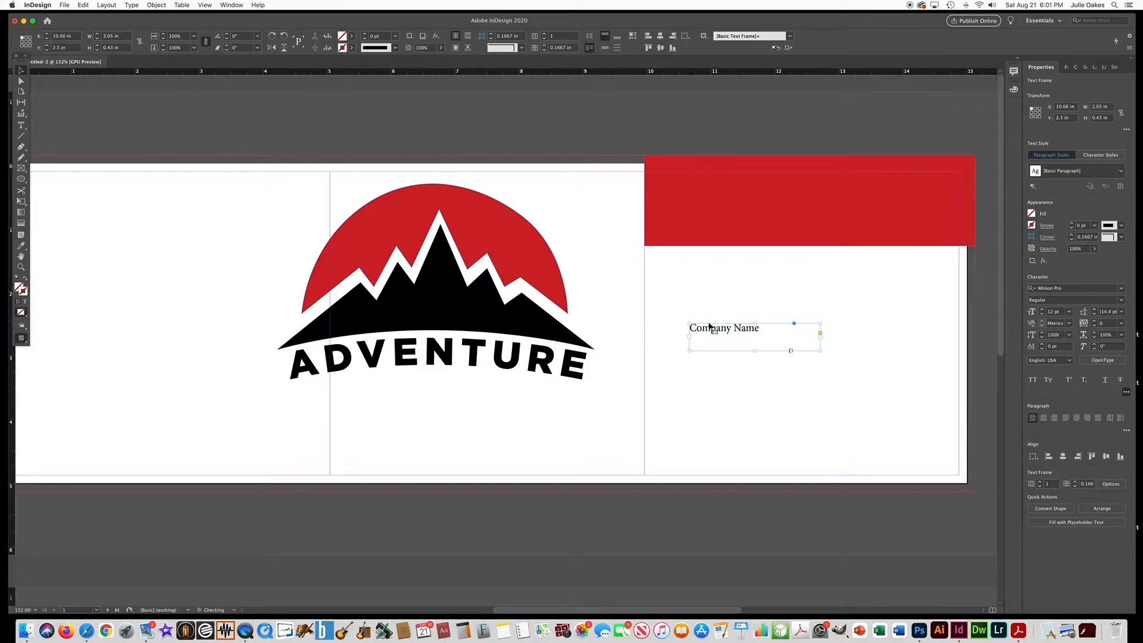
click(21, 125)
drag(756, 328, 648, 321)
key(BackSpace)
text(TRAVEL)
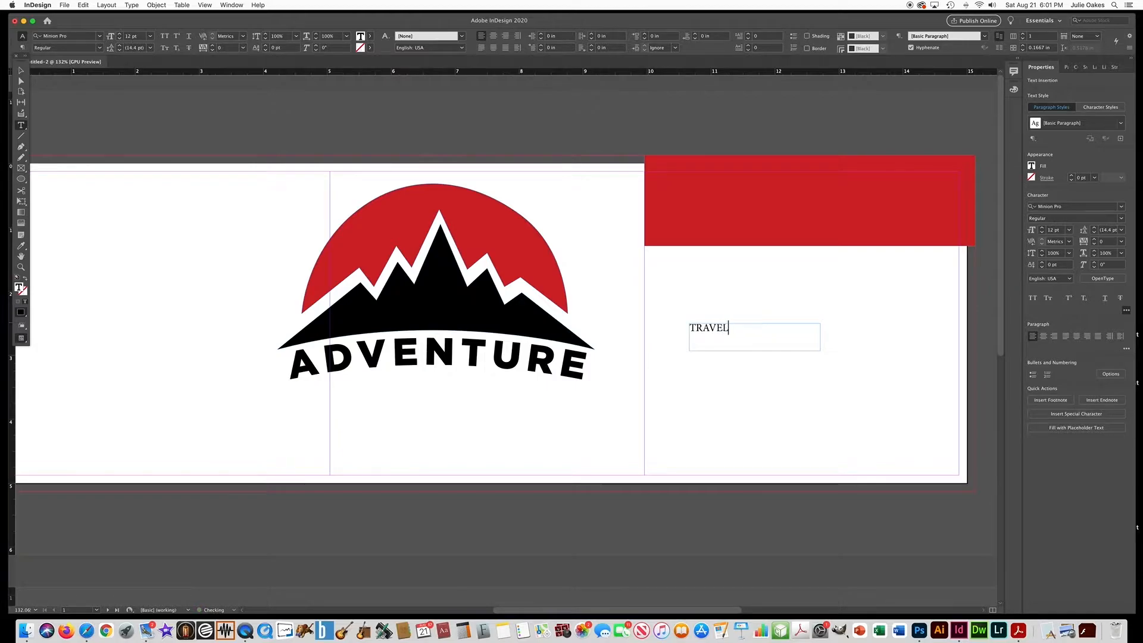
Set the font of the TRAVEL text to A Love of Thunder.
scroll(329, 181, left, 2)
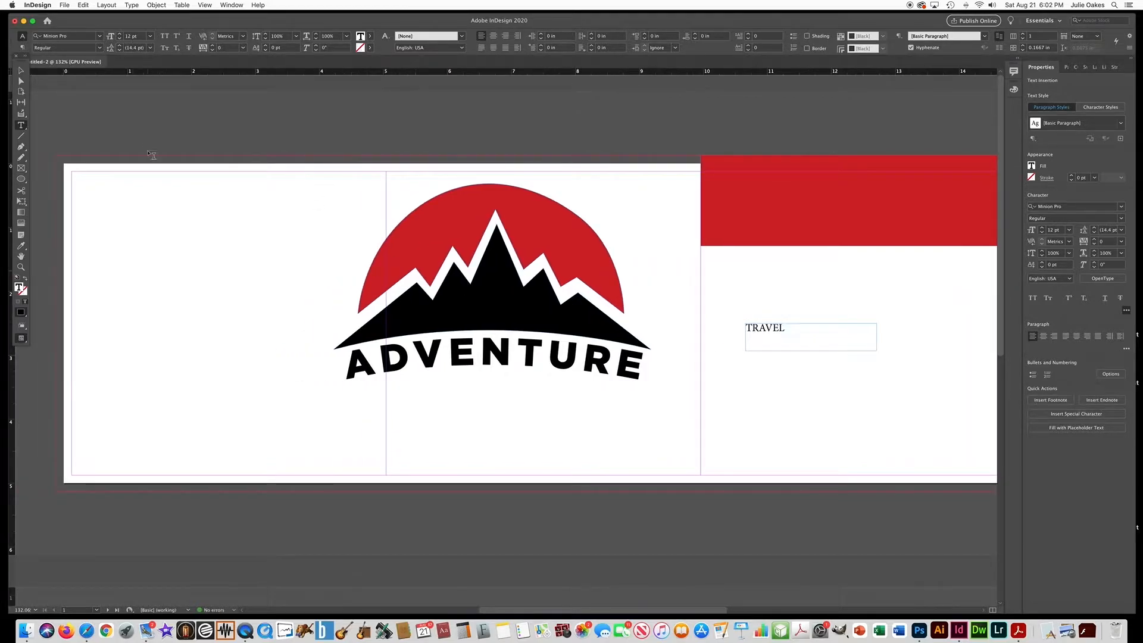
key(super+a)
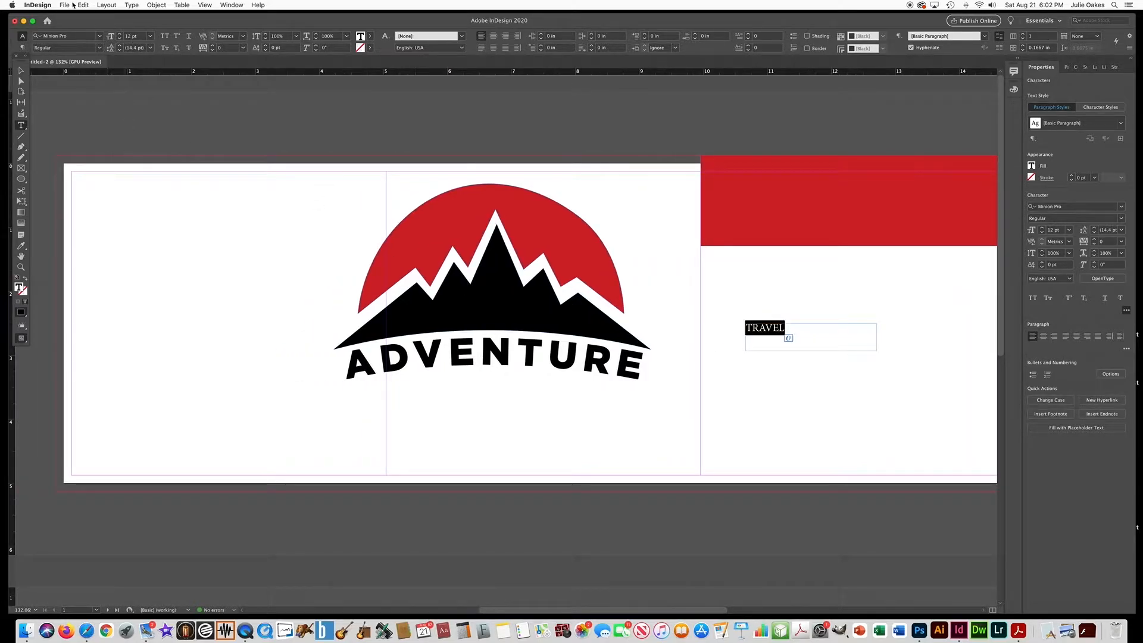
click(100, 37)
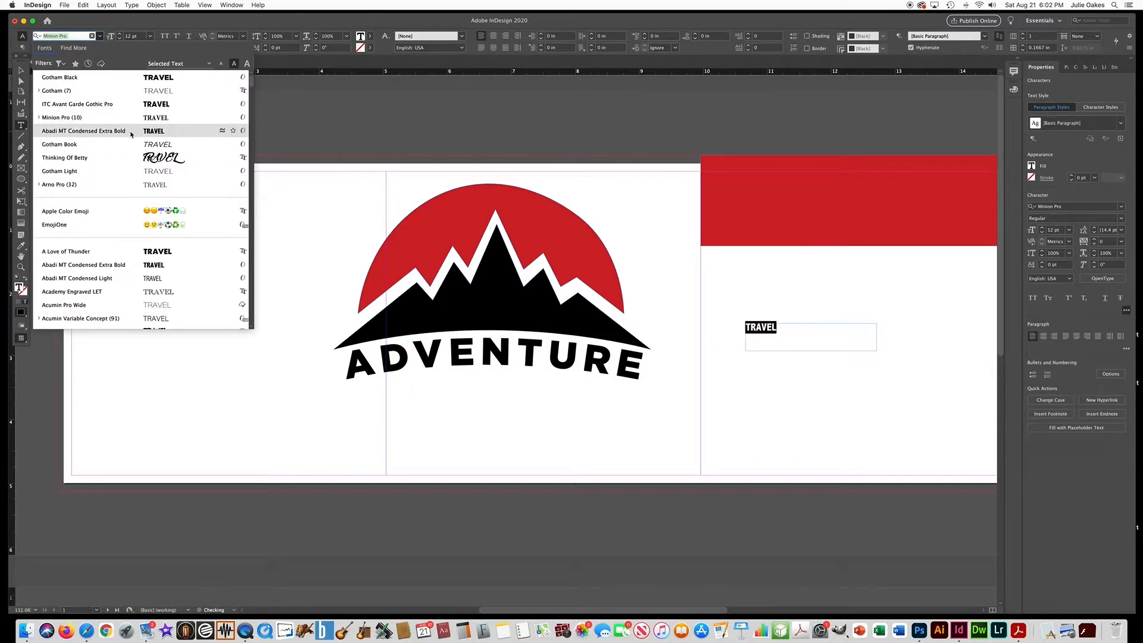
click(180, 255)
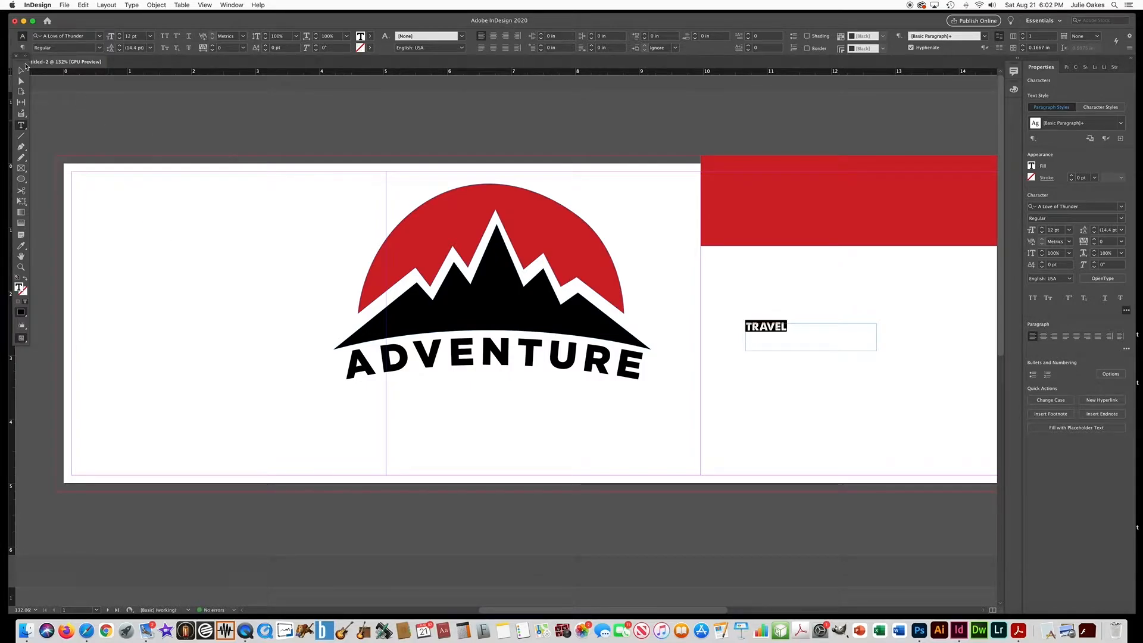
Set the font of the curved ADVENTURE text to A Love of Thunder.
double_click(397, 357)
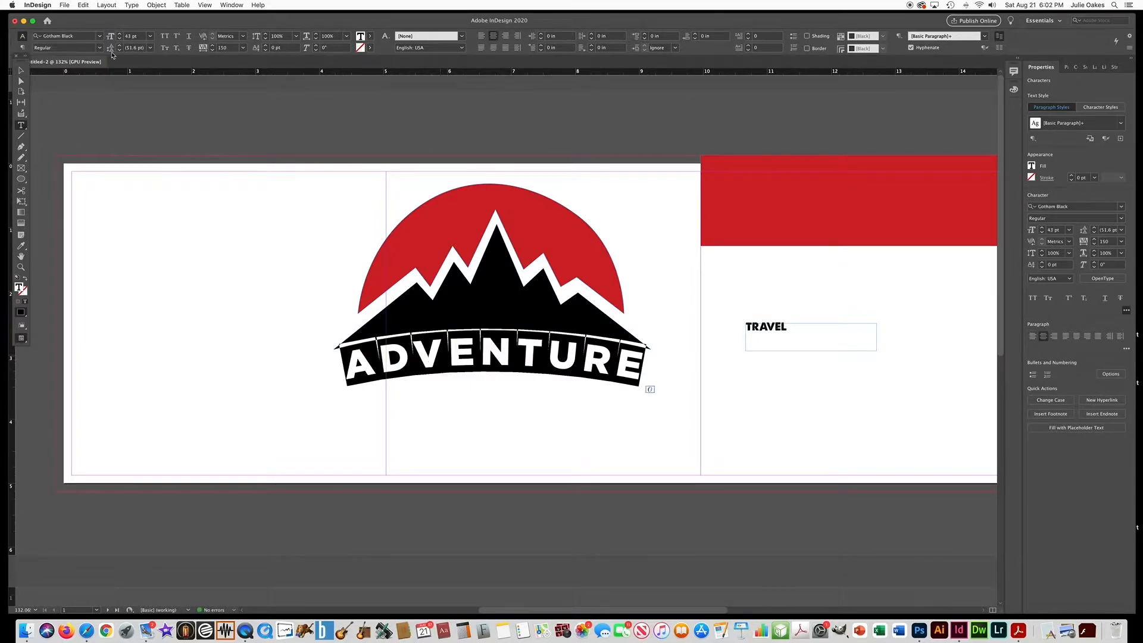
click(99, 35)
click(171, 256)
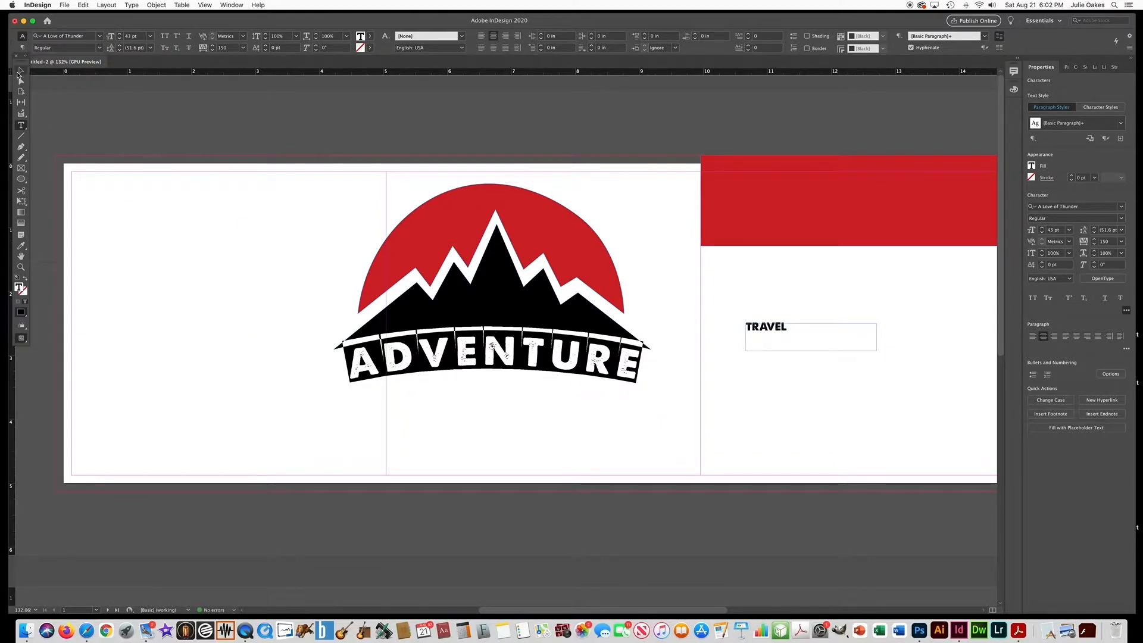
Center the TRAVEL text in its frame and set its font size to 26 pt.
click(19, 71)
click(788, 332)
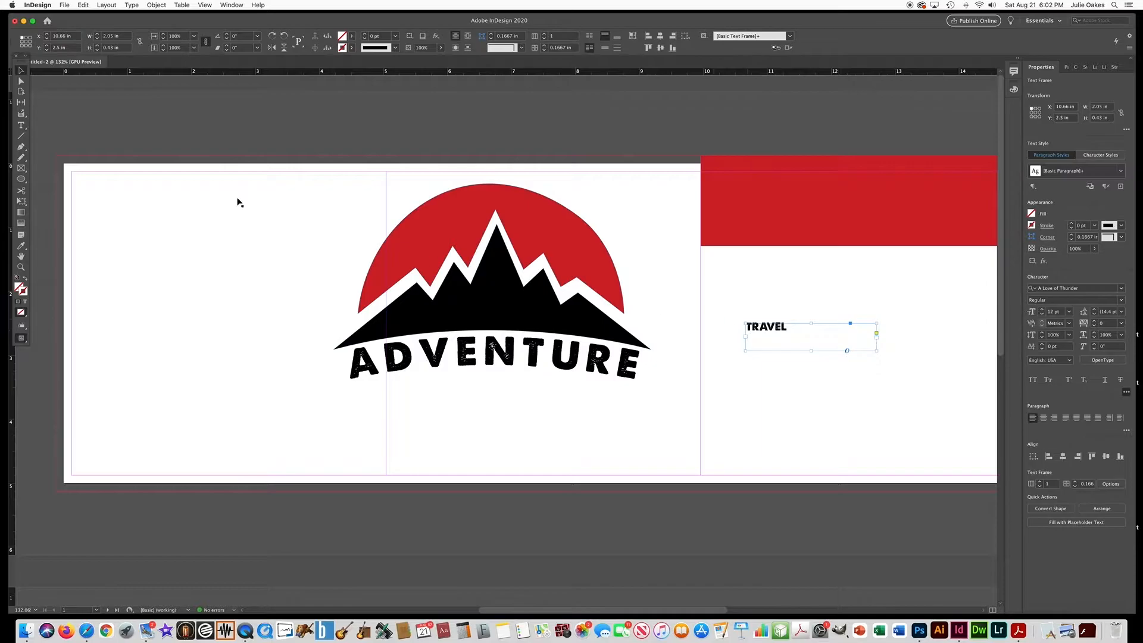
click(22, 125)
click(493, 36)
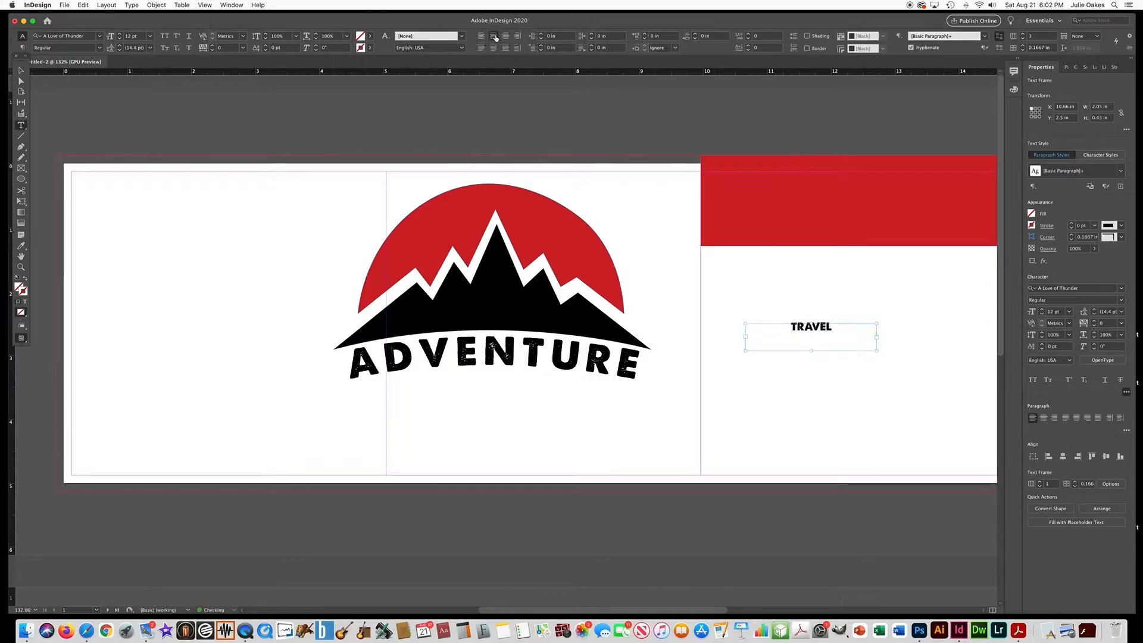
double_click(818, 327)
click(1042, 229)
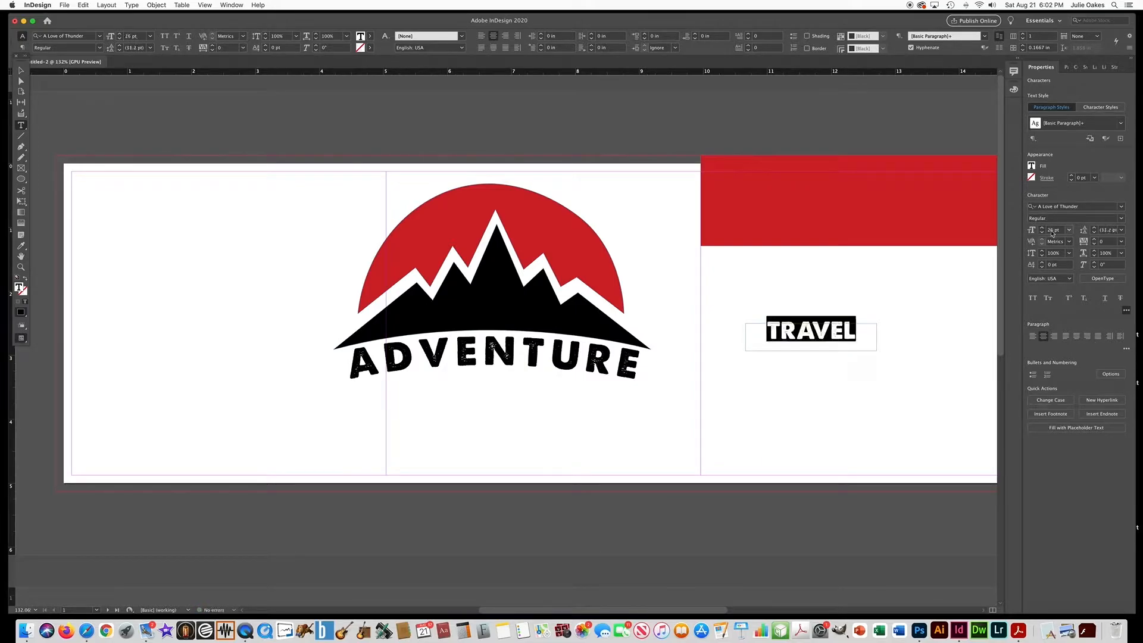
Increase the tracking of the TRAVEL text to 180.
click(1095, 240)
click(1095, 240)
click(1098, 240)
click(1097, 240)
click(1095, 239)
click(1095, 239)
click(1095, 240)
click(1095, 240)
click(1095, 239)
Move the TRAVEL text frame beneath the curved ADVENTURE text, at about X 5.6 in, Y 3.29 in.
click(21, 71)
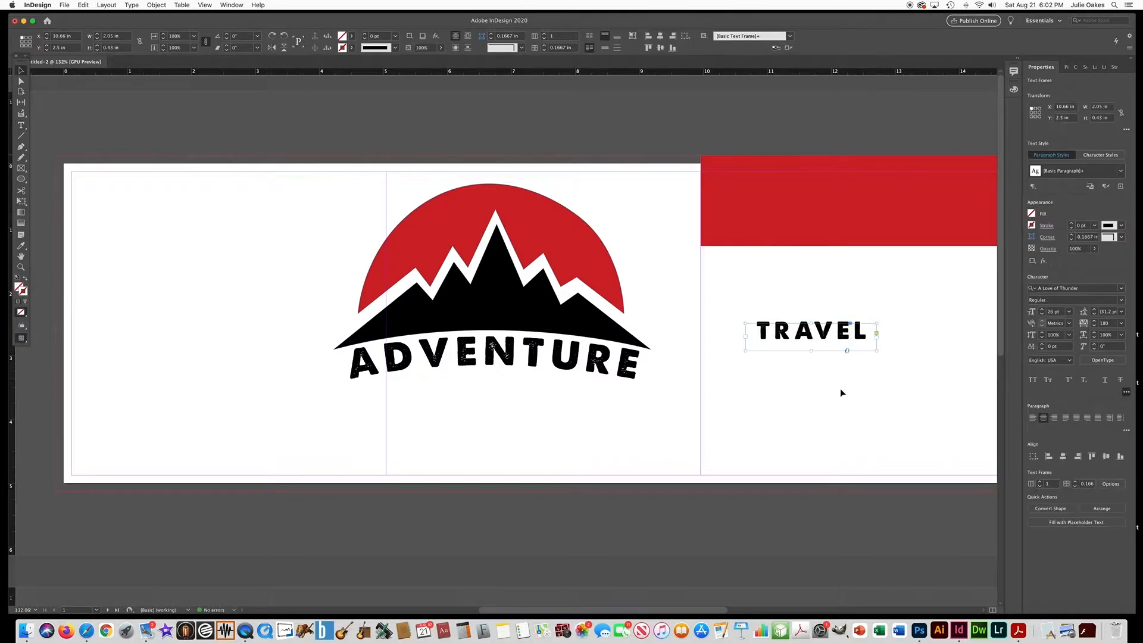
drag(808, 341, 484, 389)
key(Right)
key(Right)
key(Right)
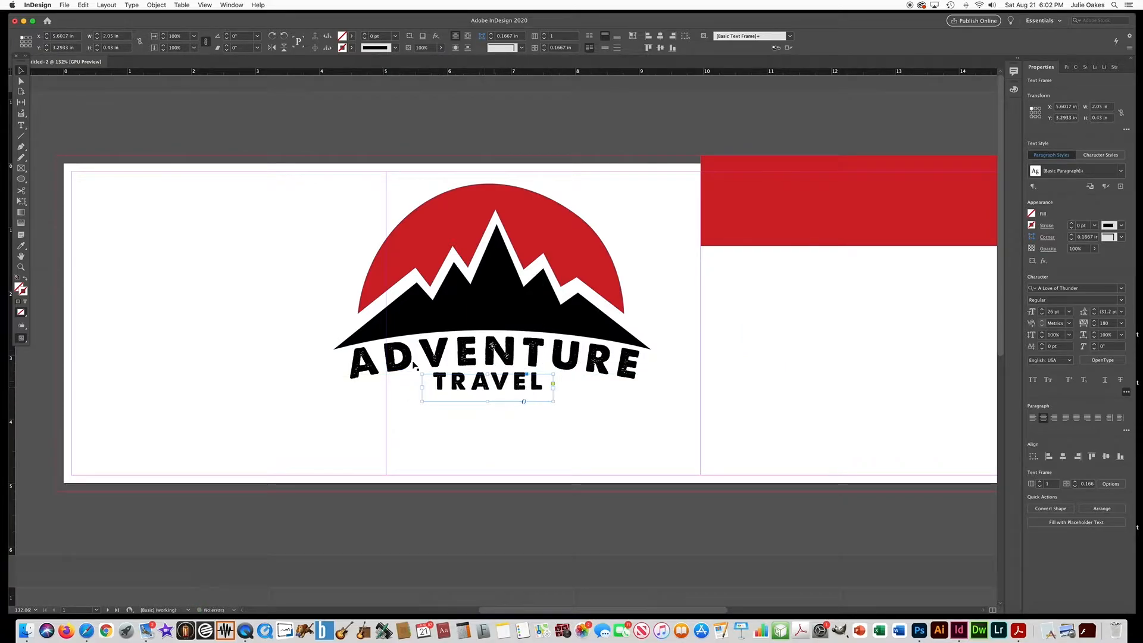
Color the TRAVEL text with the red sampled from the semicircle behind the mountains.
click(20, 125)
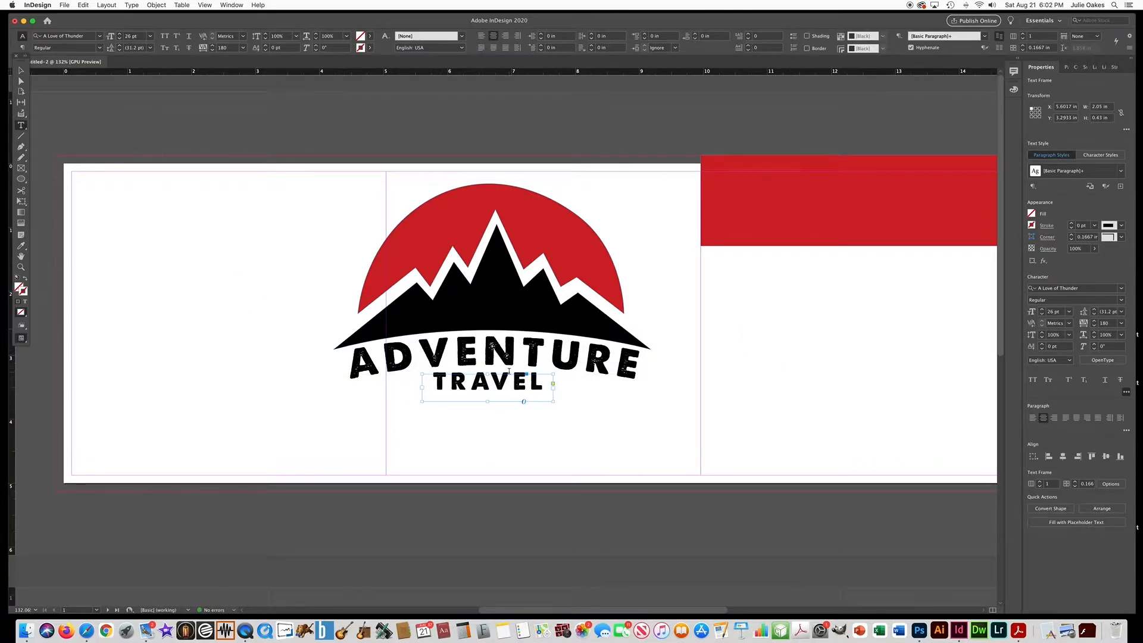
drag(538, 384, 417, 386)
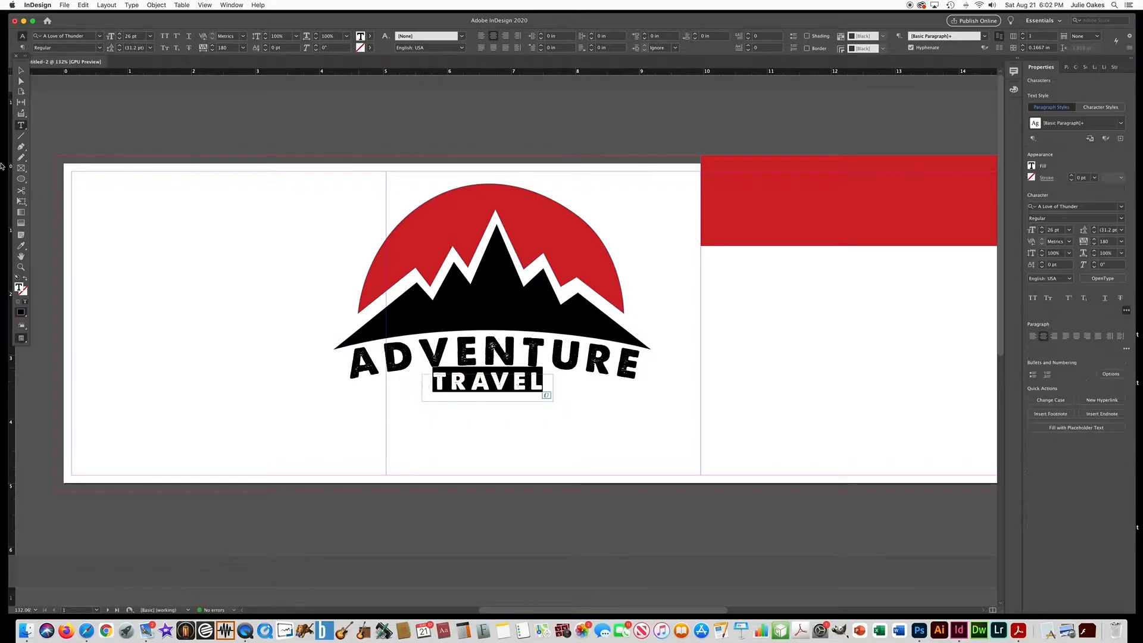
click(24, 246)
click(430, 237)
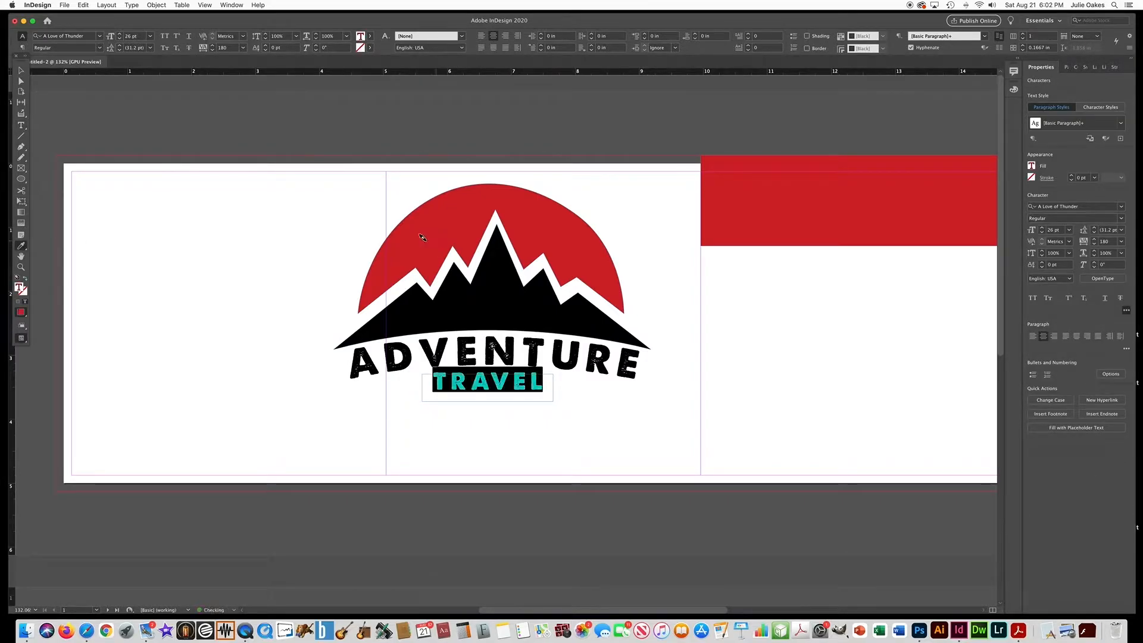
click(21, 70)
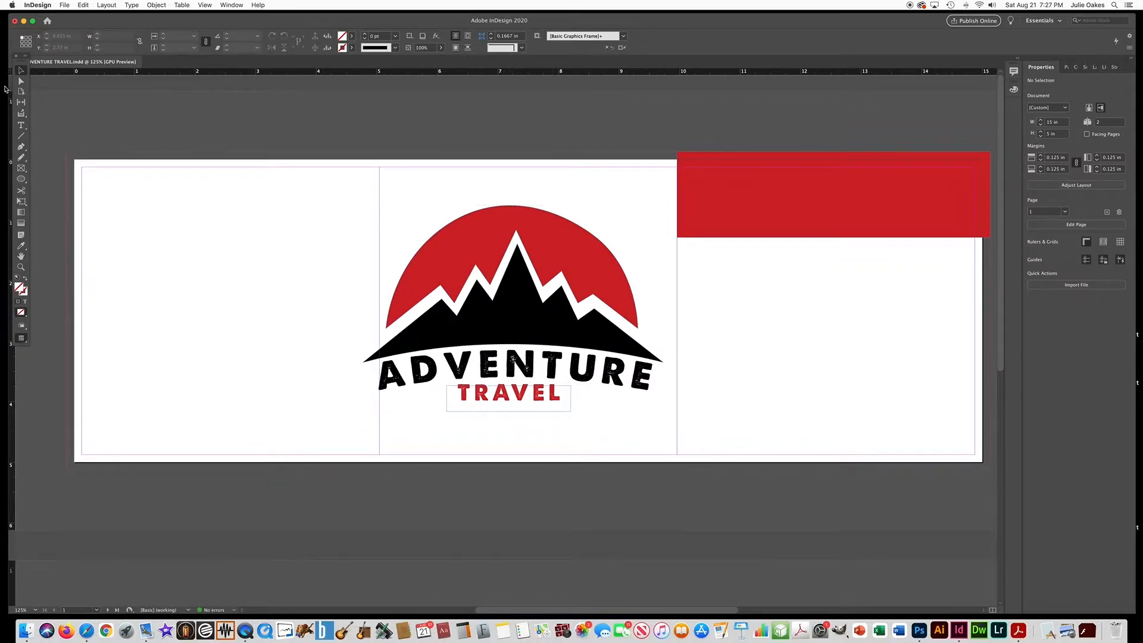
Draw a closed letter A outline about 0.75 in wide on the central mountain peak, with a notch between its legs.
click(21, 147)
click(537, 341)
click(518, 262)
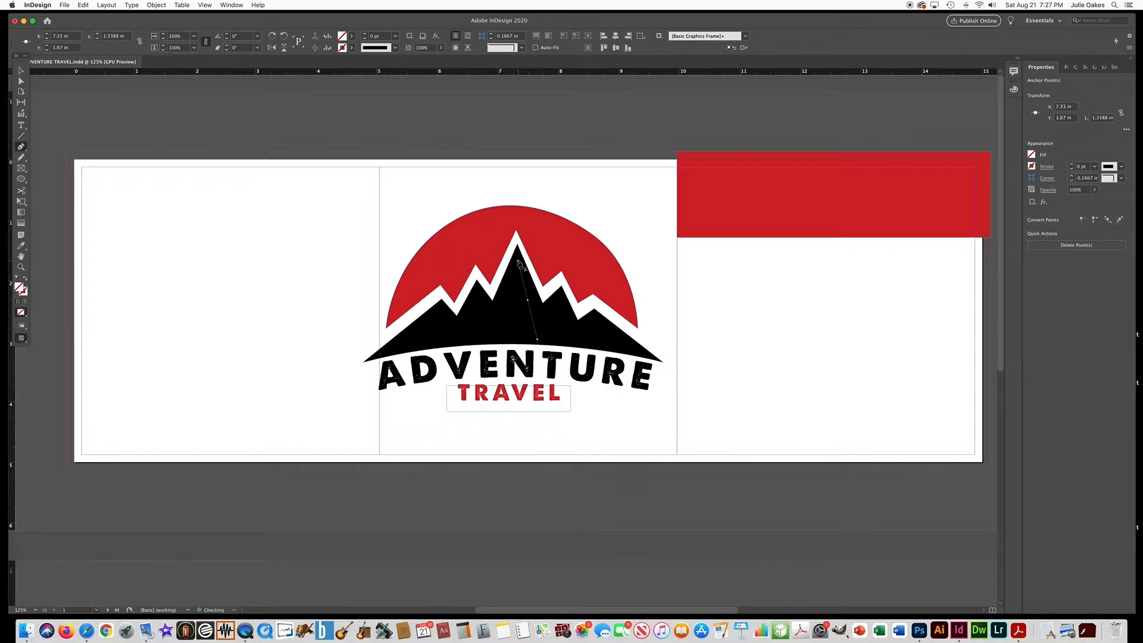
click(492, 339)
click(507, 323)
click(525, 339)
click(538, 341)
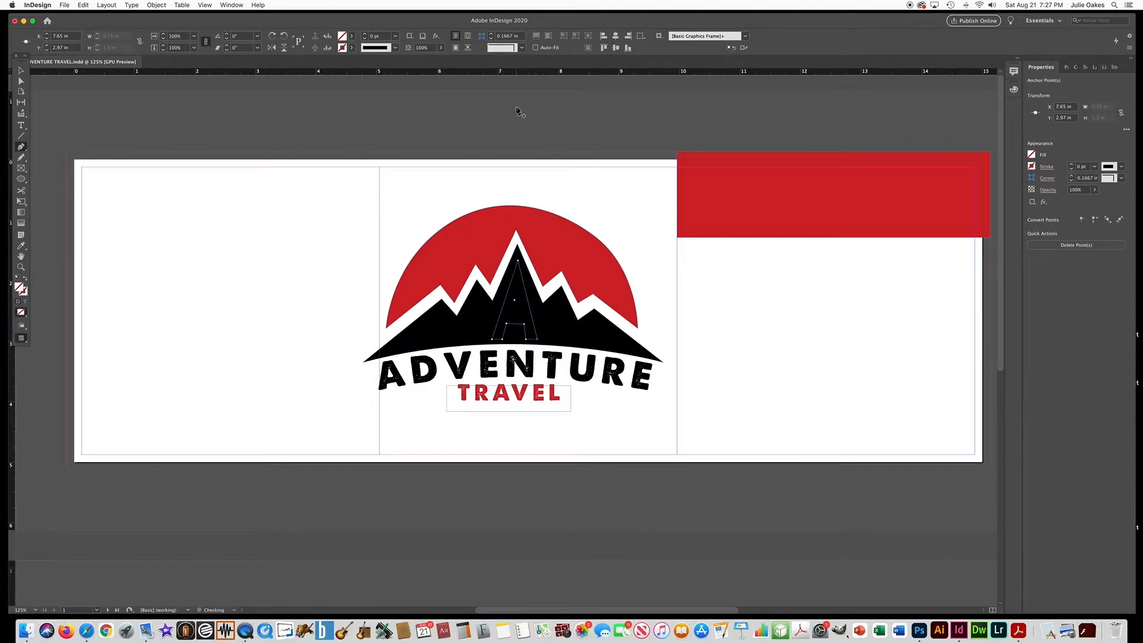
Fill the letter A shape with [Paper] white and deselect it.
click(351, 37)
click(257, 83)
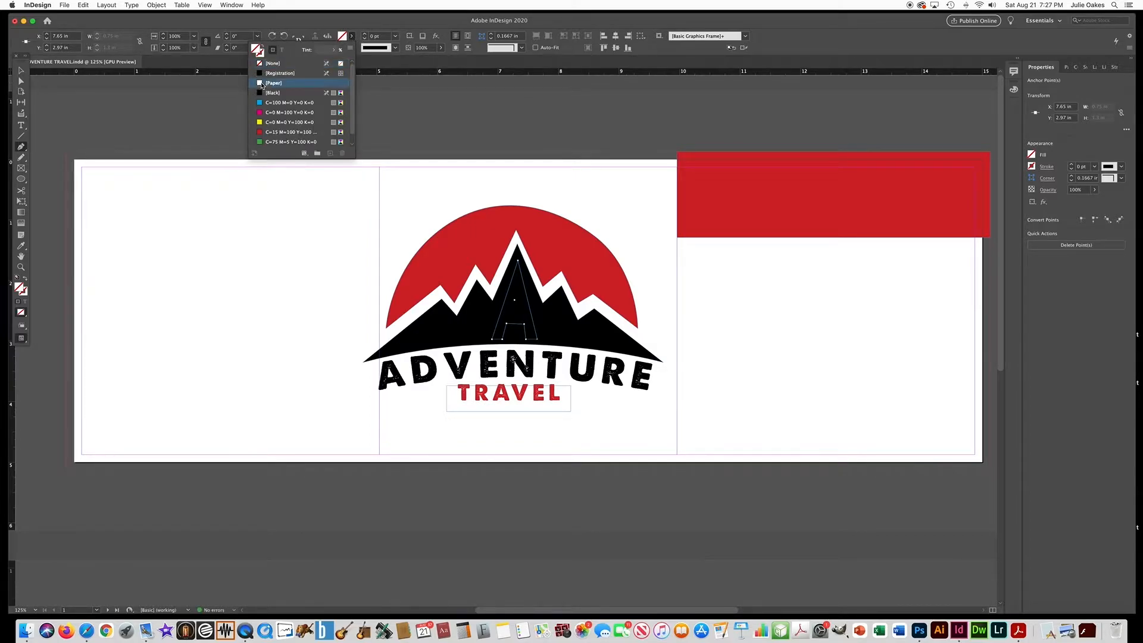
click(22, 81)
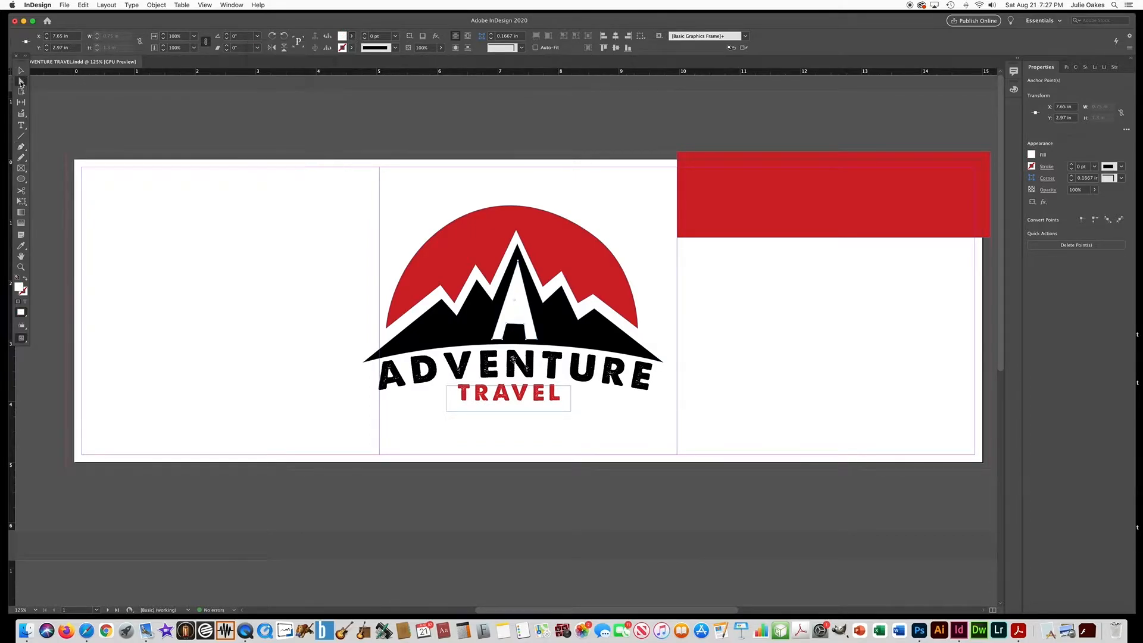
click(453, 139)
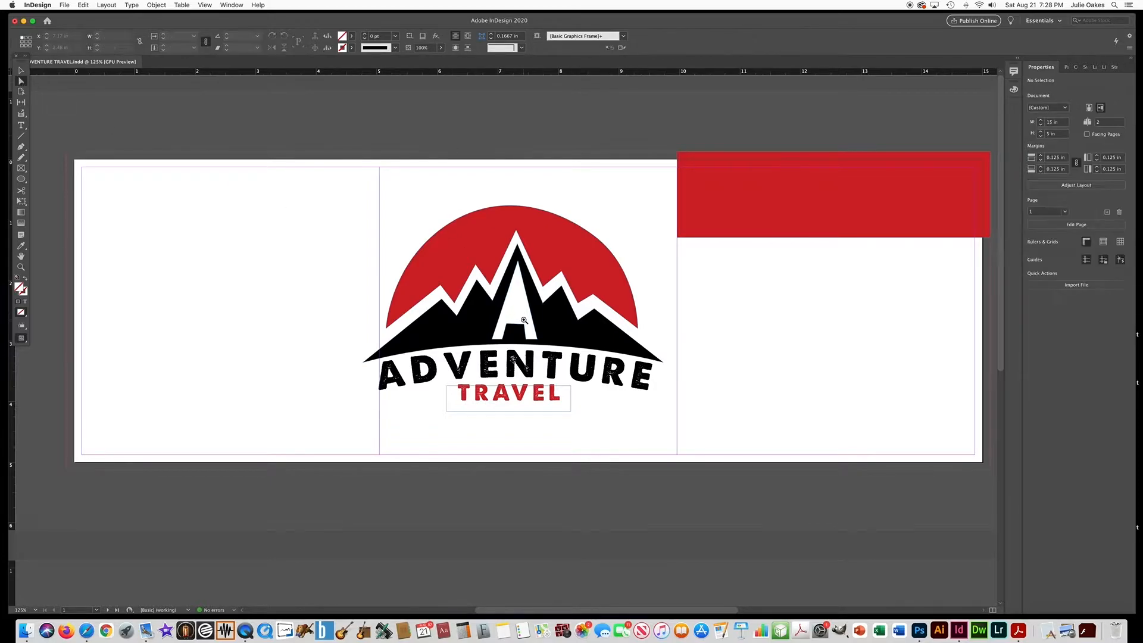
Move the A's apex to X 7.3125 in, Y 1.635 in, and spread its two outer feet wider, the left one to X 6.8125 in, Y 2.995 in.
super+click(523, 322)
super+click(496, 328)
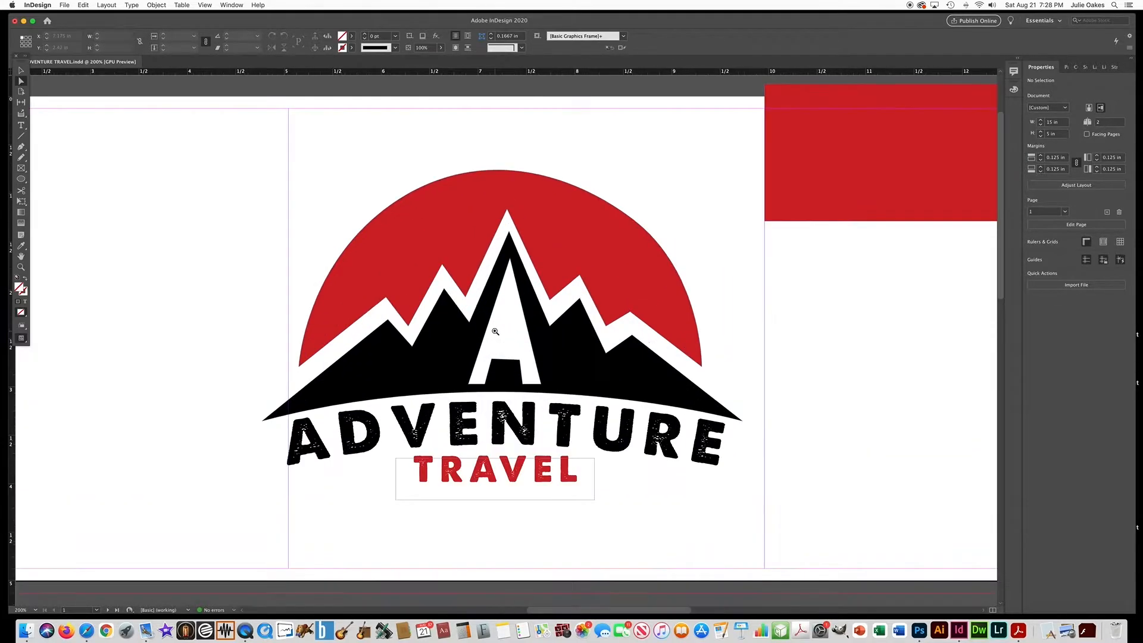
click(506, 259)
drag(507, 260, 509, 256)
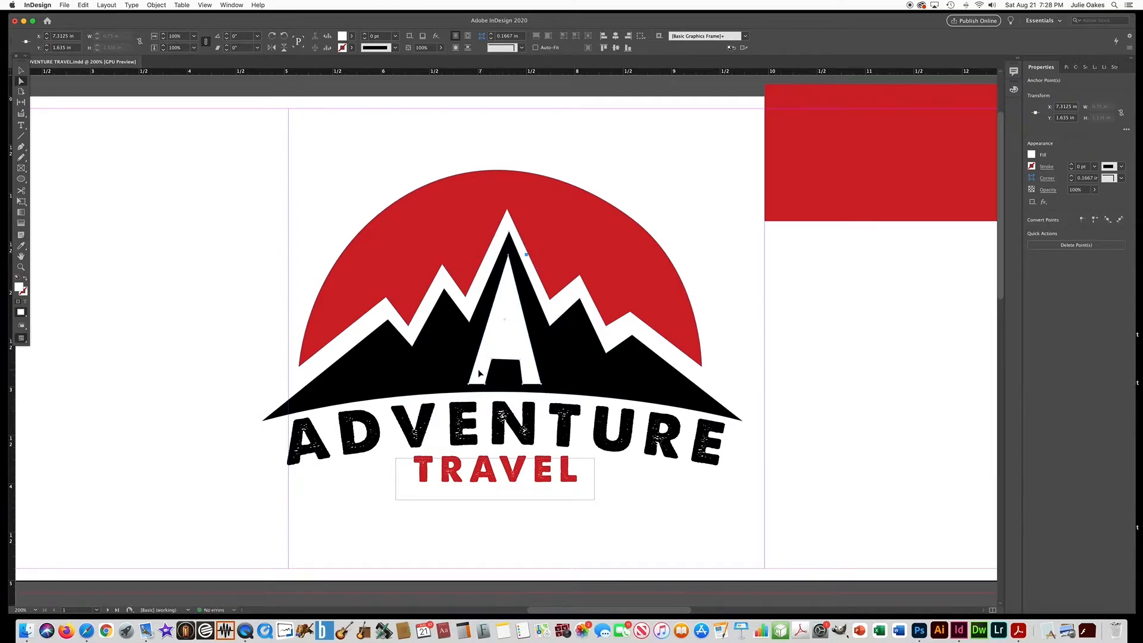
click(459, 386)
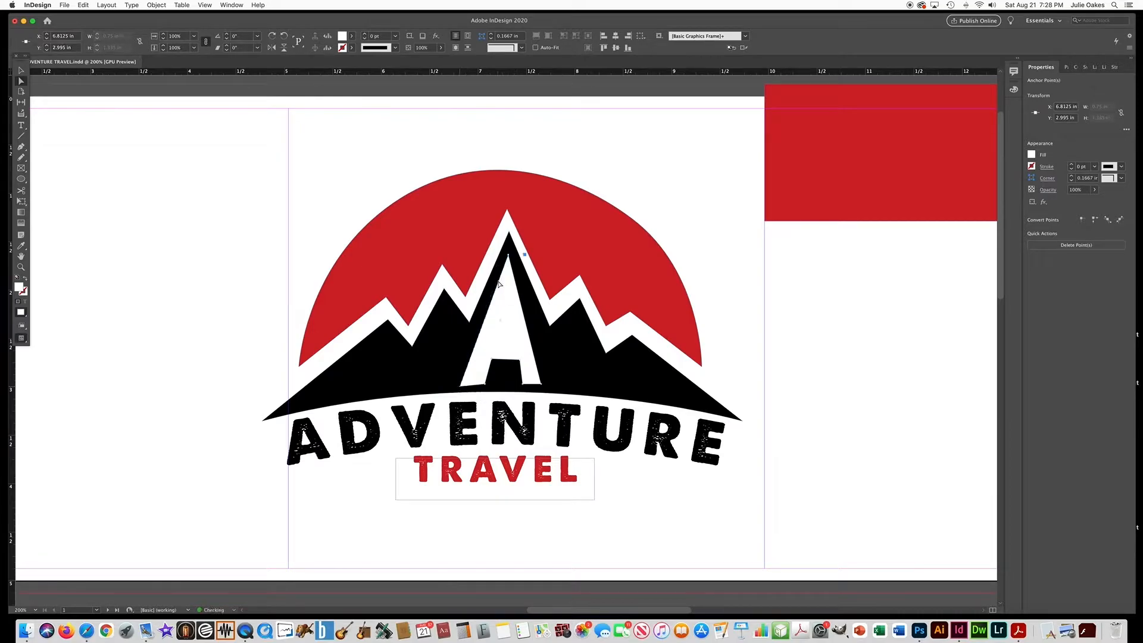
drag(543, 387, 552, 389)
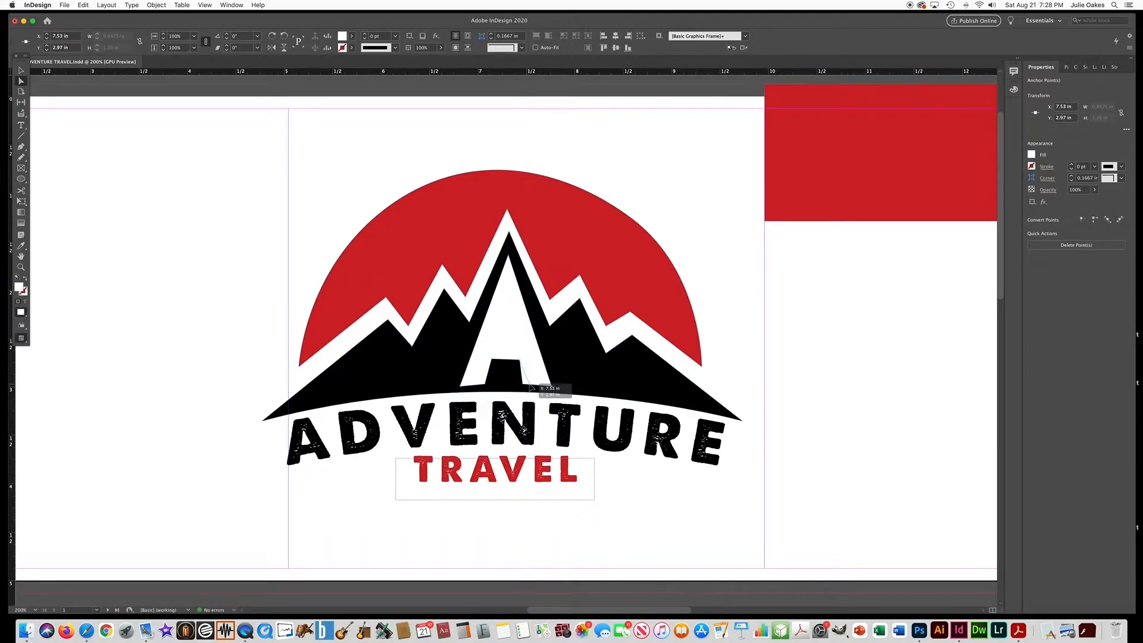
Reshape the notch between the A's legs, moving its lower-left point to X 7.035 in, Y 2.995 in and raising its top edge to about Y 2.69 in.
click(486, 387)
drag(486, 387, 483, 388)
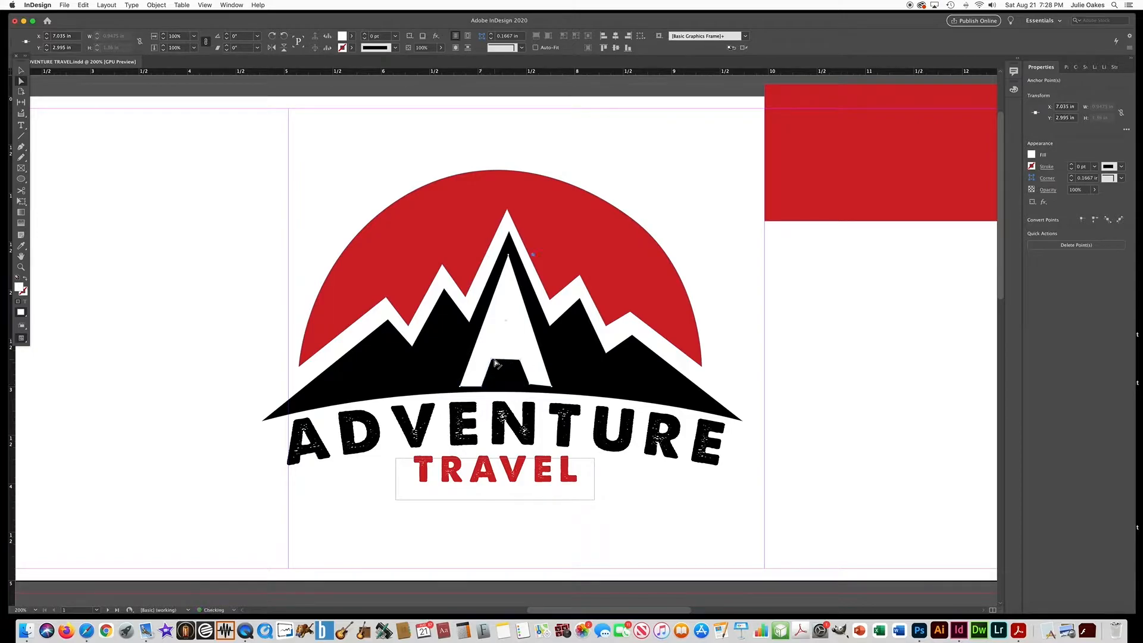
click(493, 360)
drag(520, 360, 520, 357)
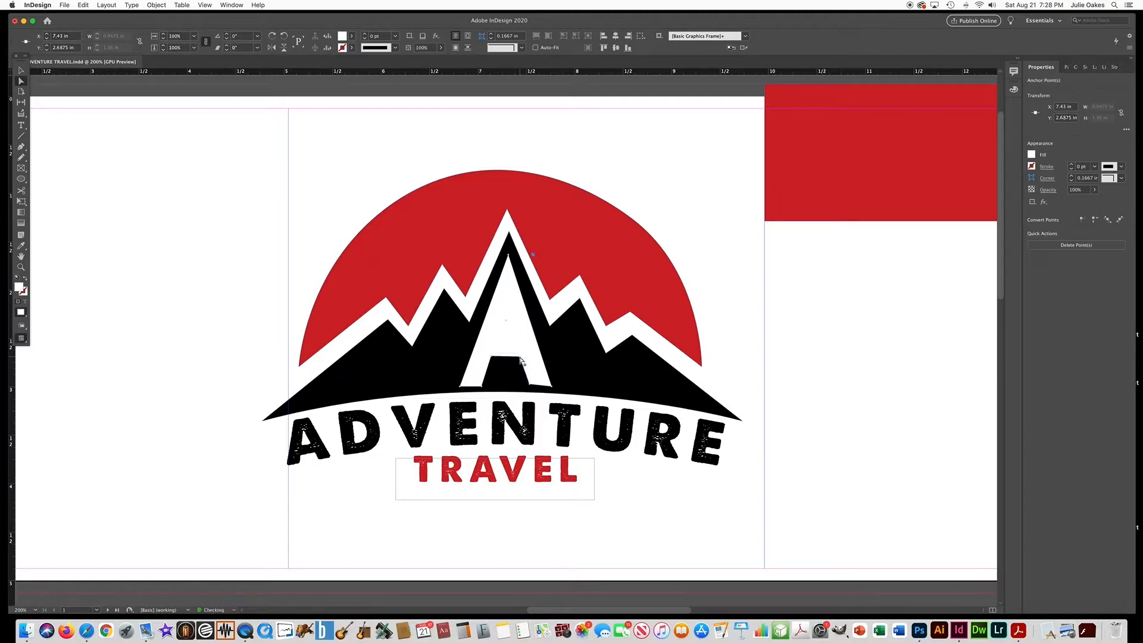
Draw a triangle about 0.24 in wide and 0.5 in tall inside the A, fill it with [Black] and deselect it.
click(21, 146)
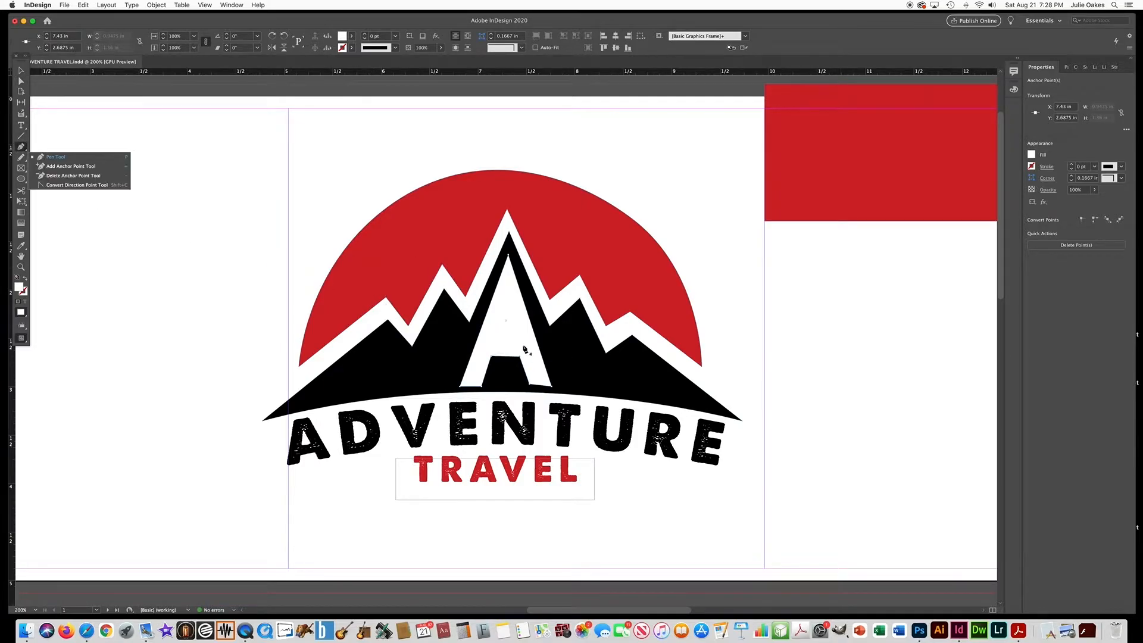
click(518, 341)
click(495, 341)
click(506, 292)
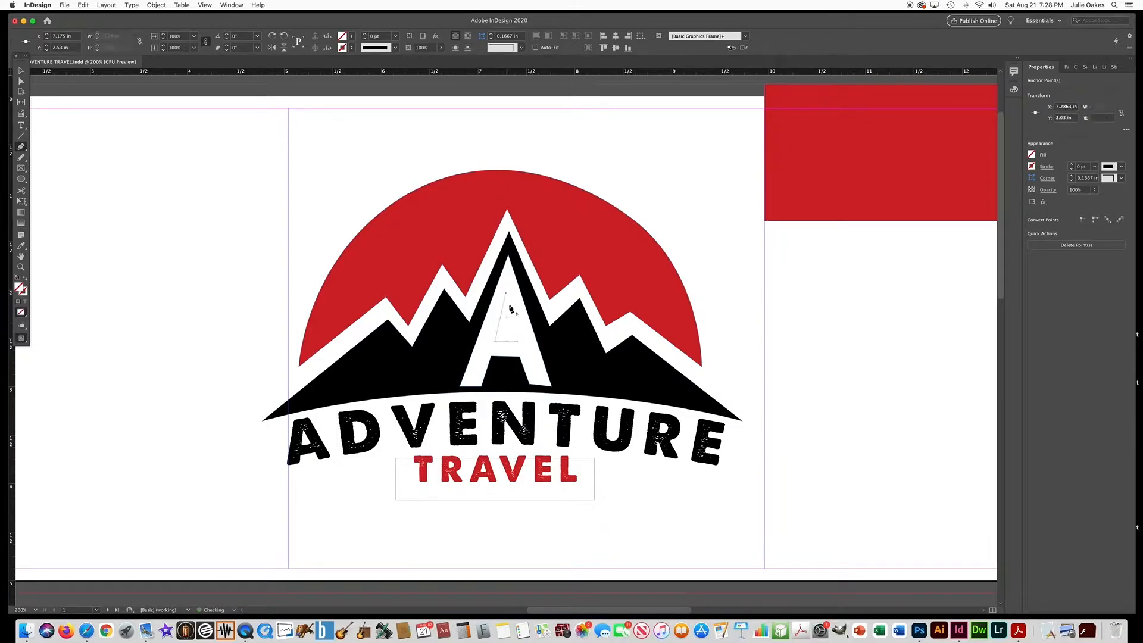
click(519, 341)
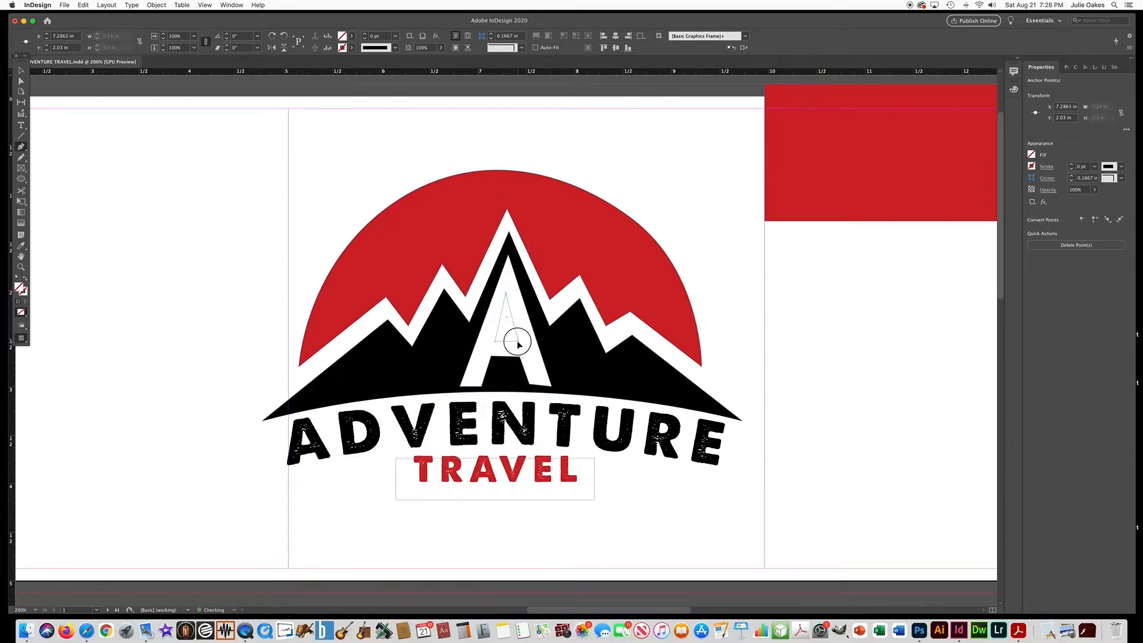
click(351, 36)
click(262, 93)
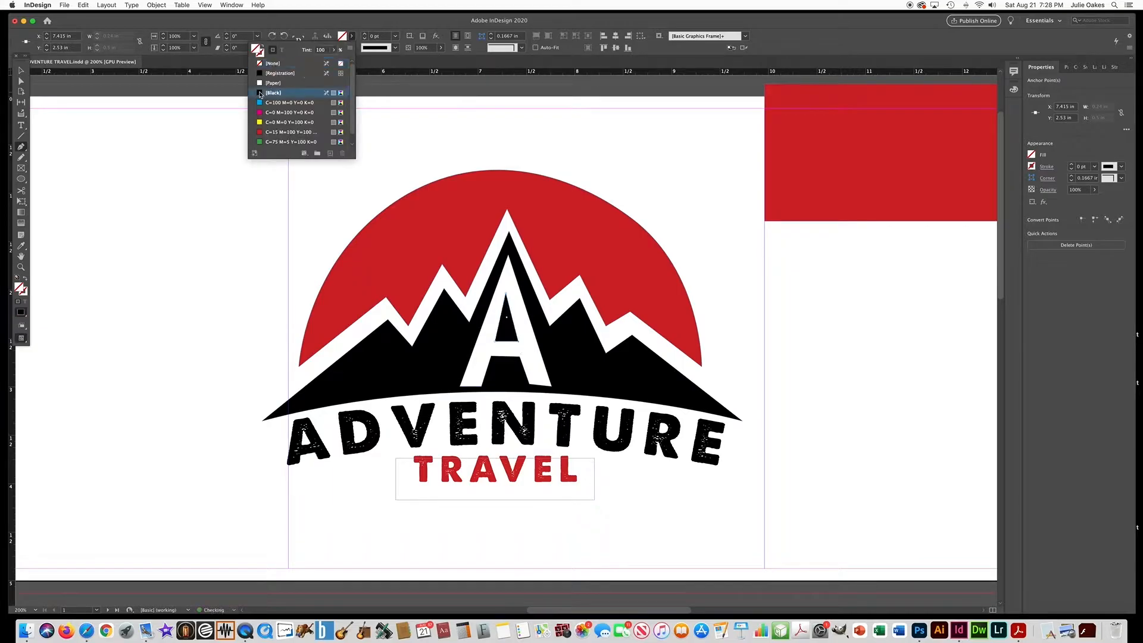
click(21, 81)
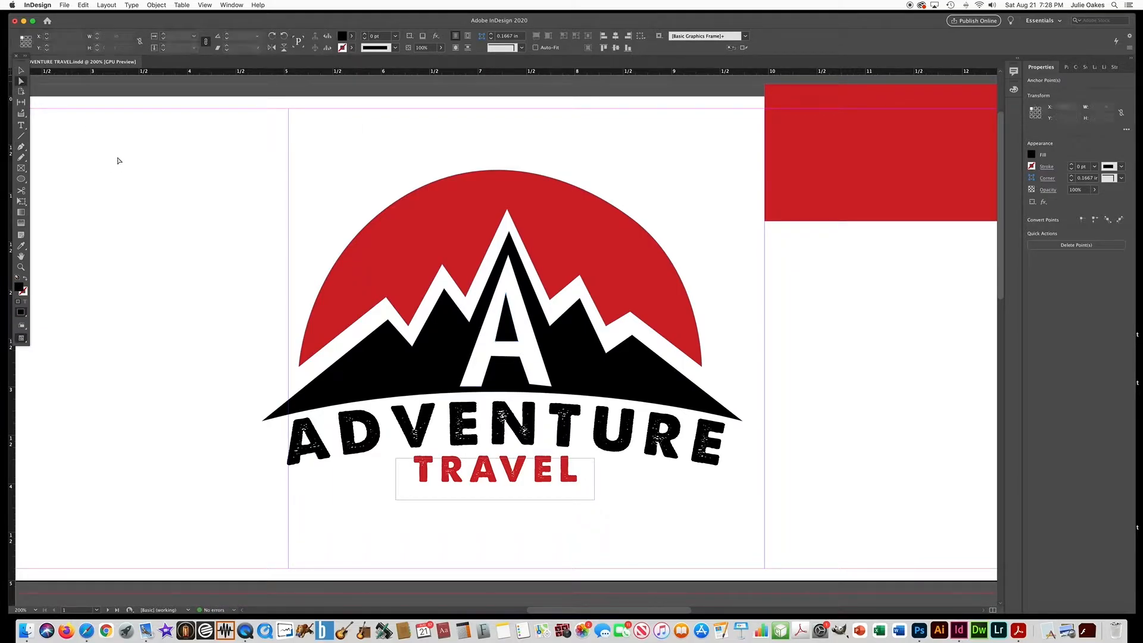
key(super+shift+a)
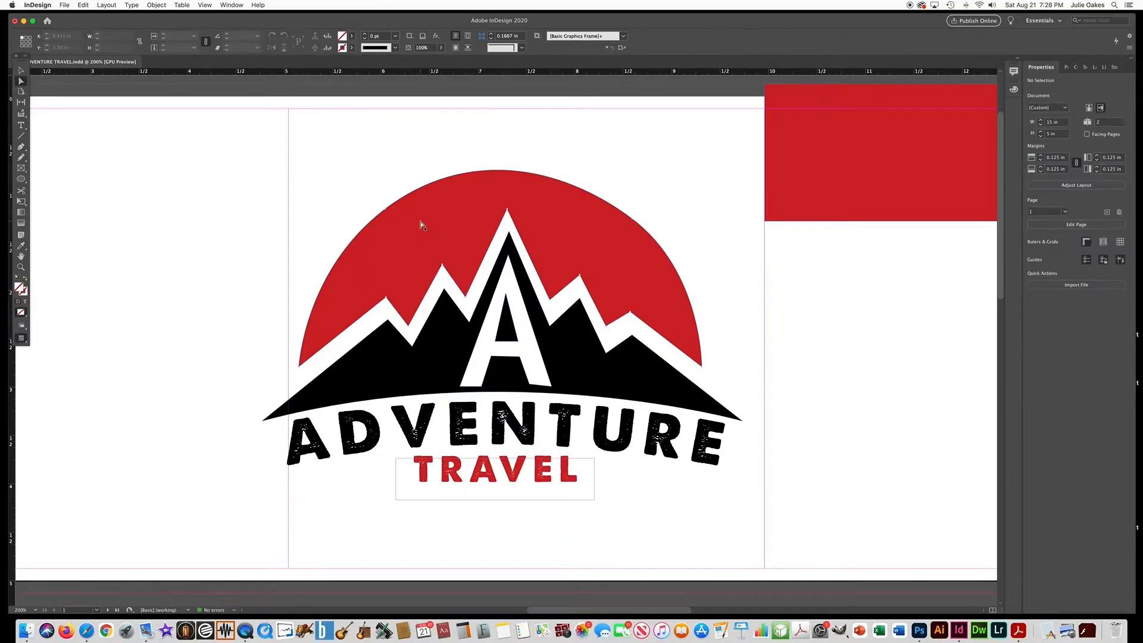
Nudge the apex of the black triangle inside the A downward and deselect it.
click(507, 296)
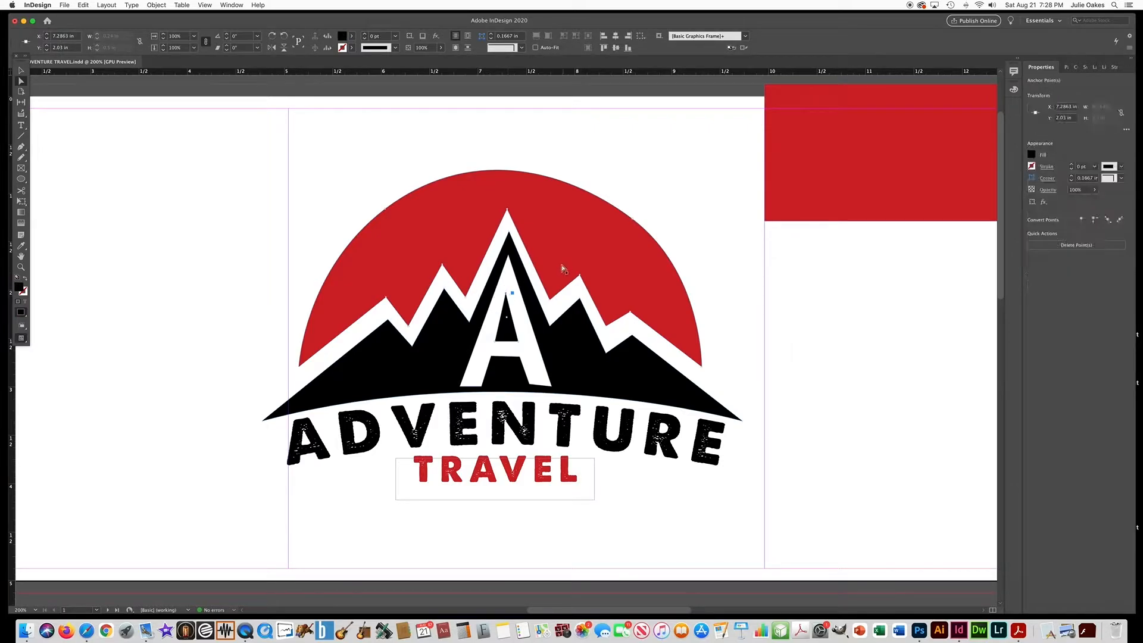
drag(507, 296, 508, 291)
key(Down)
key(Down)
key(Down)
key(Down)
key(Down)
key(Down)
key(Down)
key(Down)
key(Down)
click(250, 270)
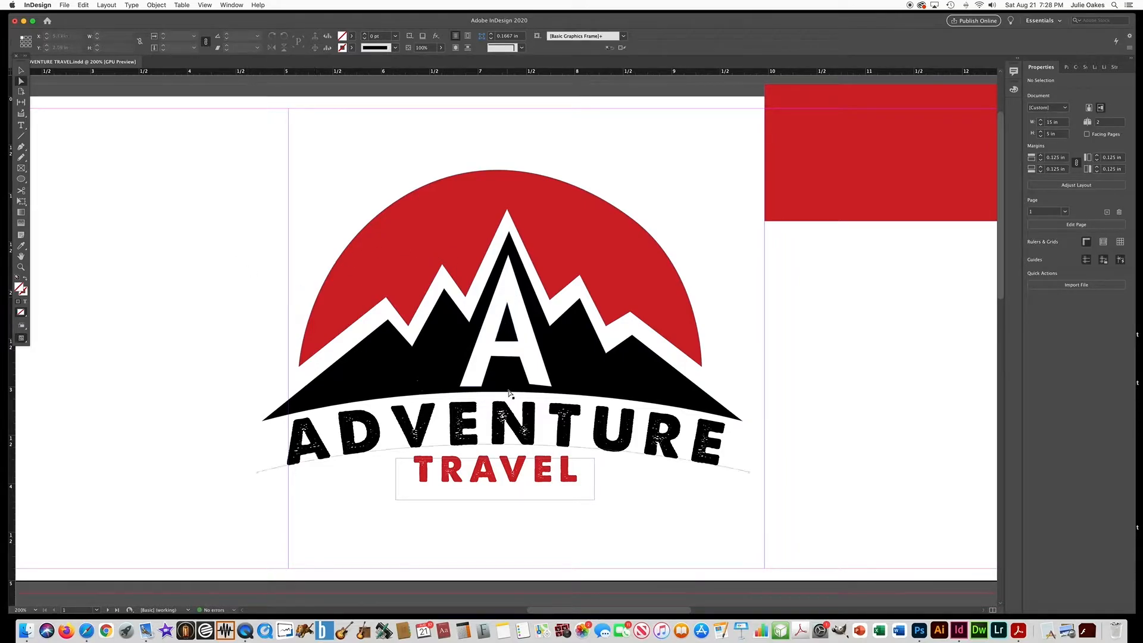
Move the inner point of the A's right foot to X 7.535 in, Y 2.995 in and deselect the shape.
click(530, 390)
drag(530, 389, 532, 389)
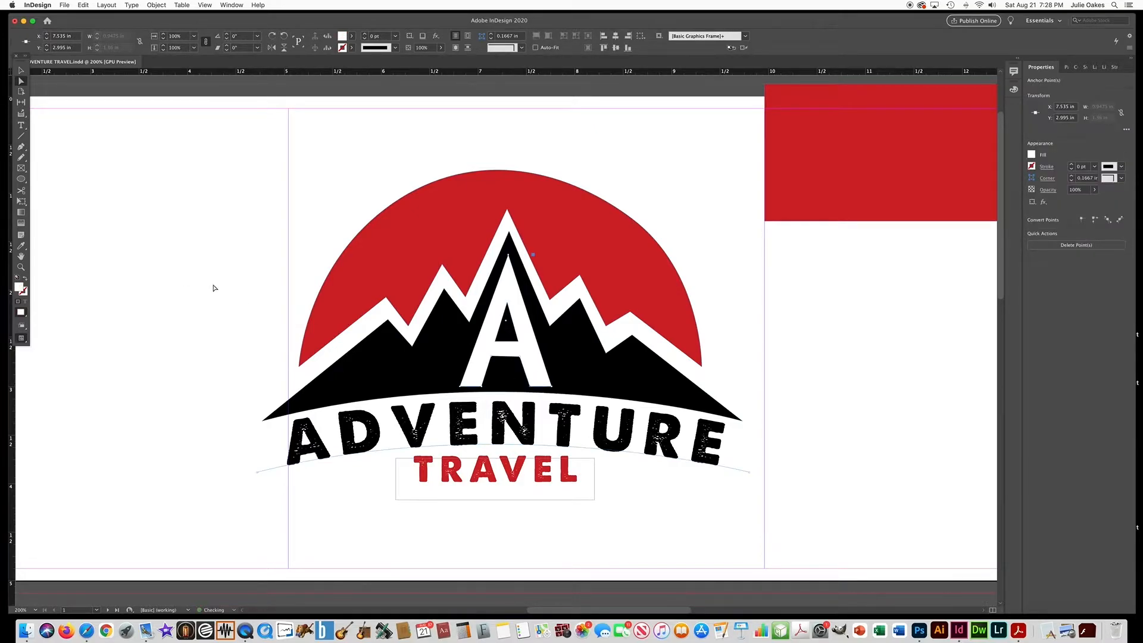
click(90, 130)
click(22, 71)
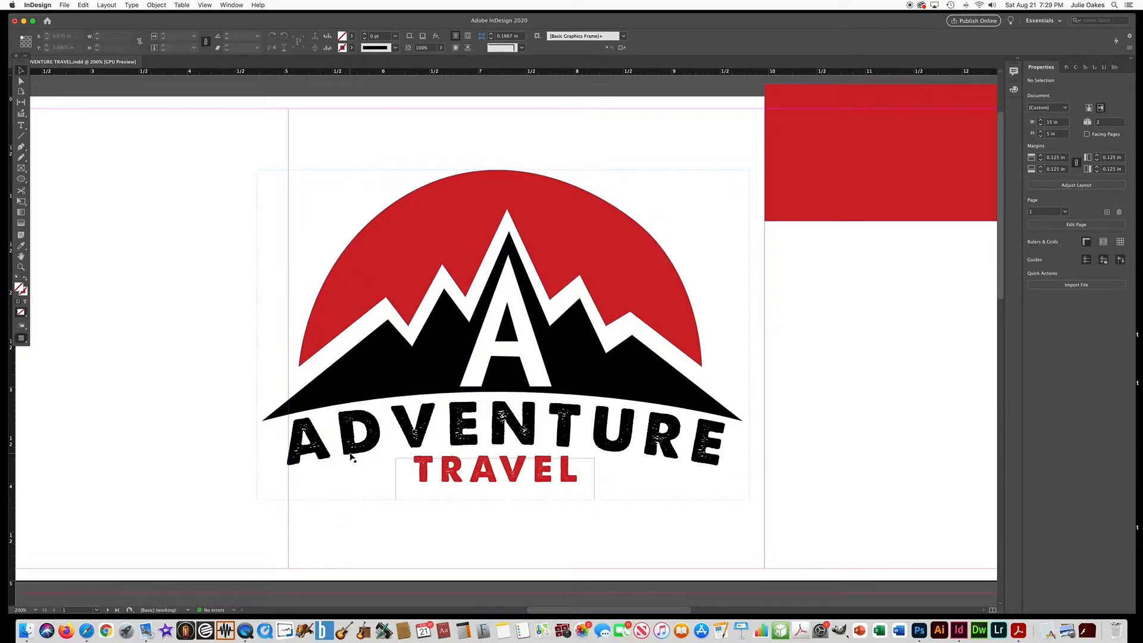
Convert the curved ADVENTURE text to outlines.
click(21, 126)
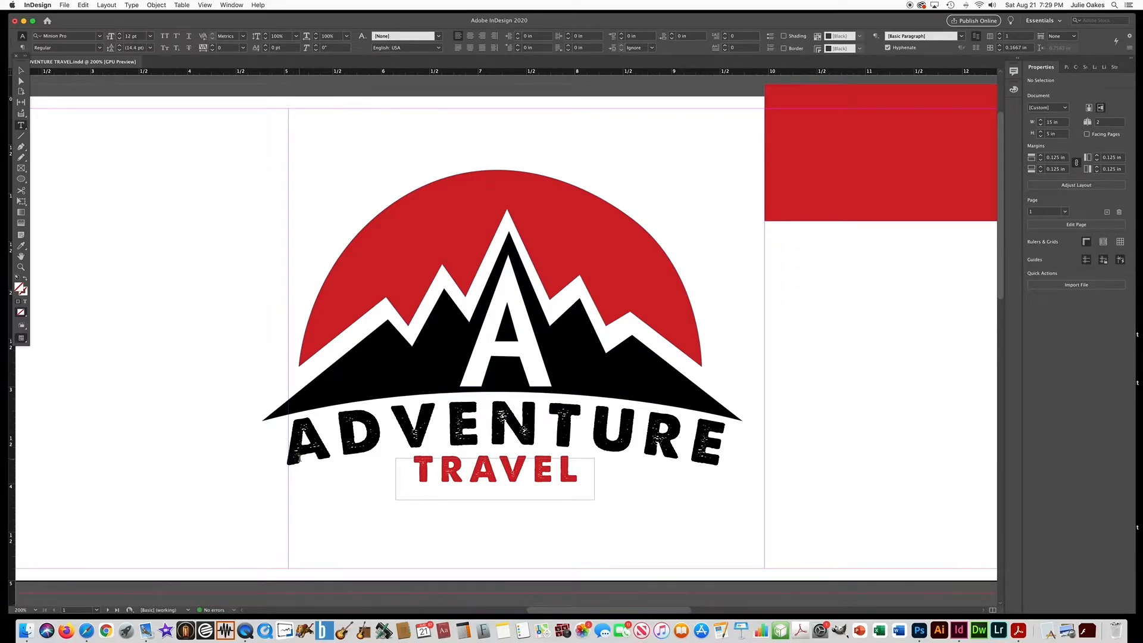
drag(297, 462, 715, 457)
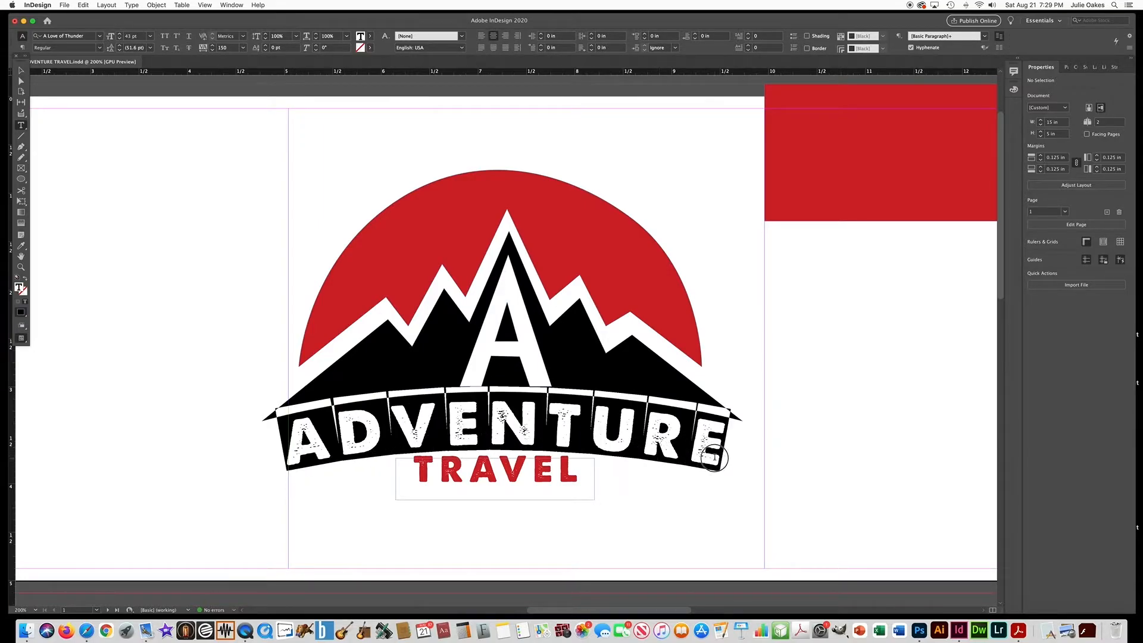
click(131, 6)
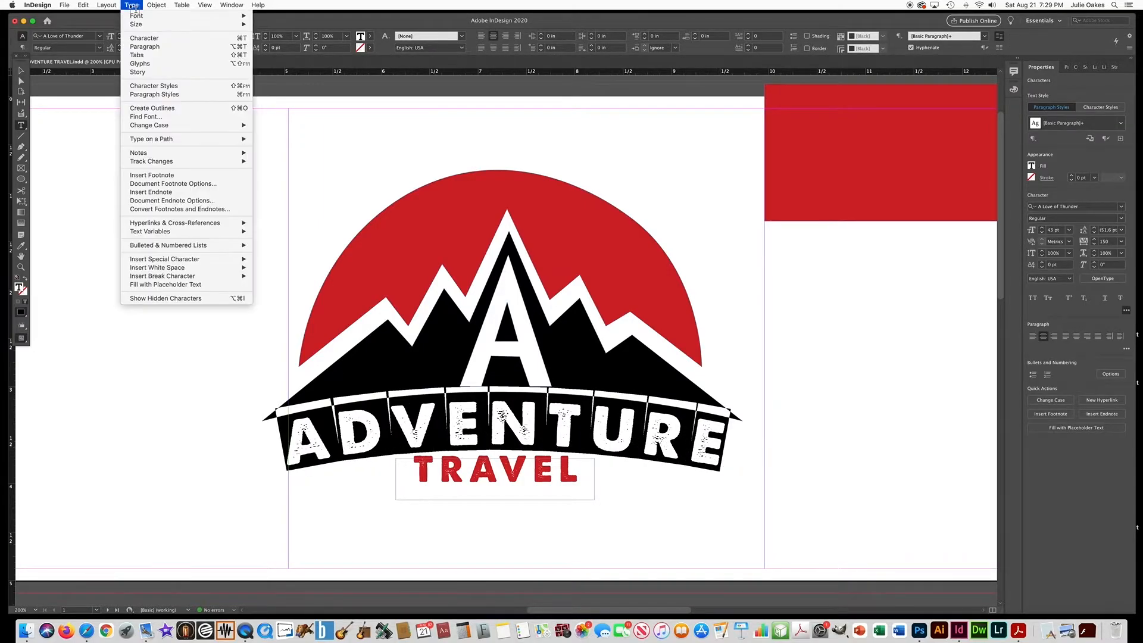
click(162, 111)
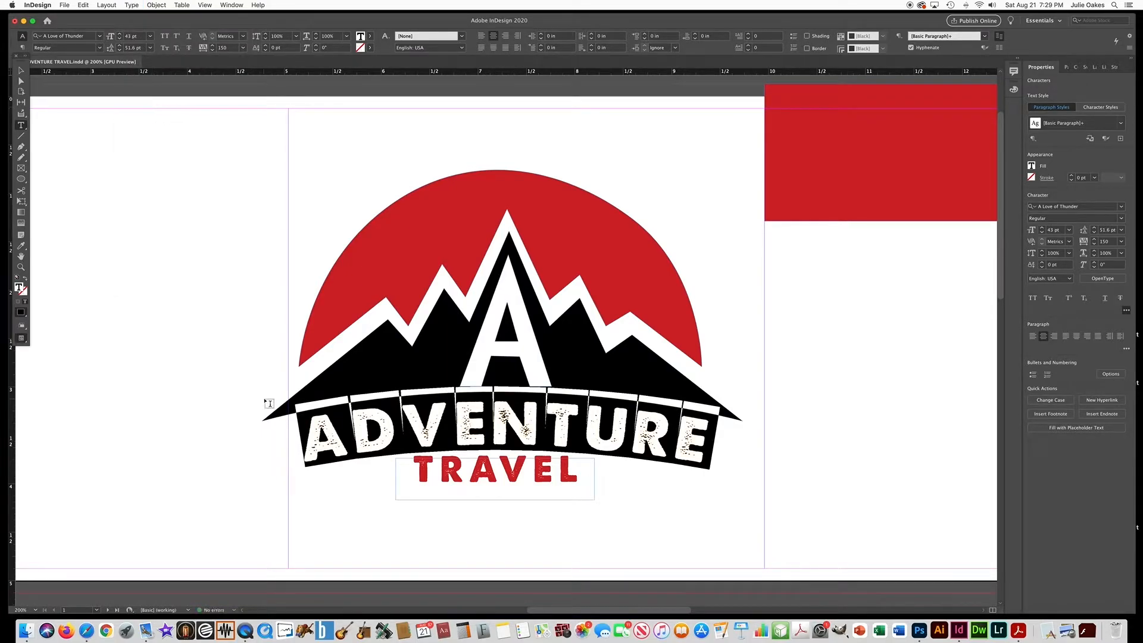
Convert the red TRAVEL text to outlines.
double_click(472, 474)
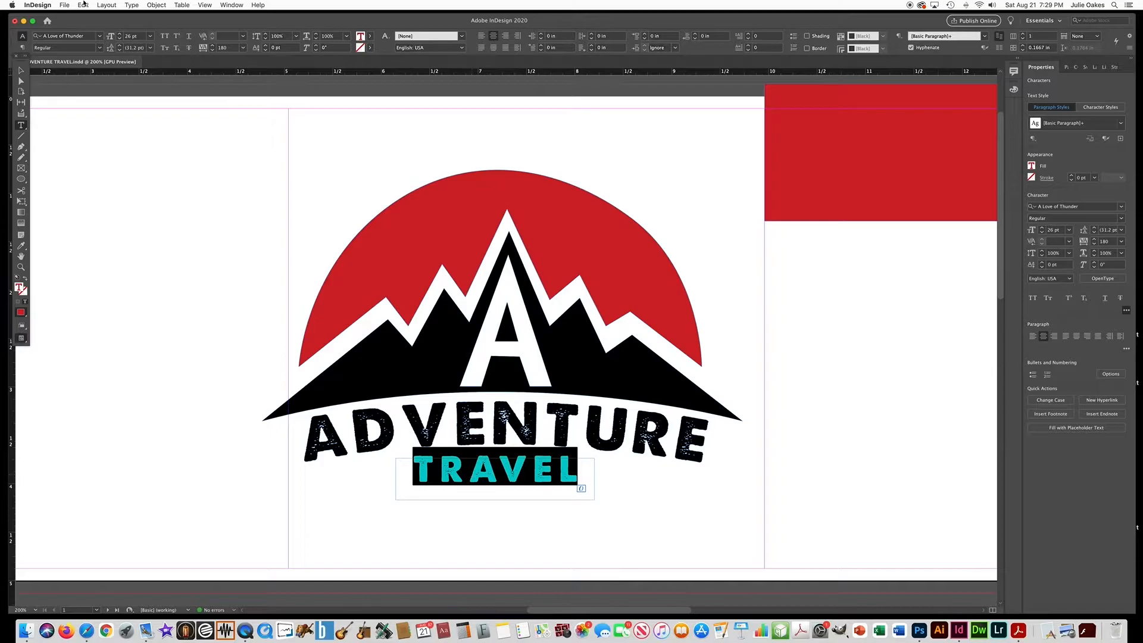
click(136, 6)
click(156, 111)
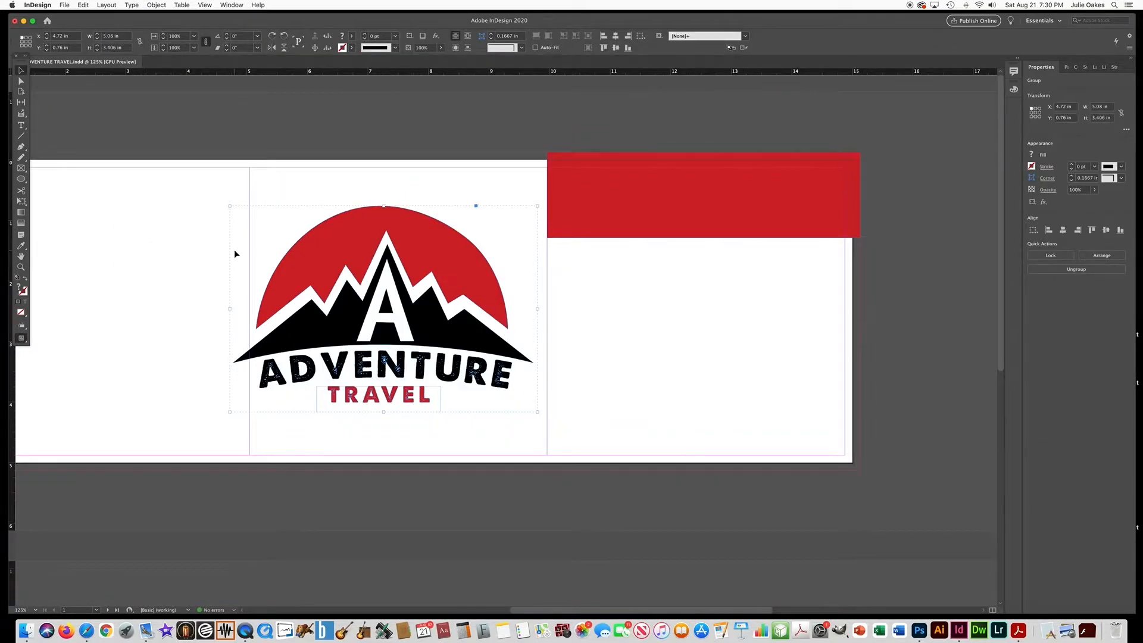
Select all parts of the logo, including ADVENTURE and TRAVEL, group them and deselect the group.
click(204, 237)
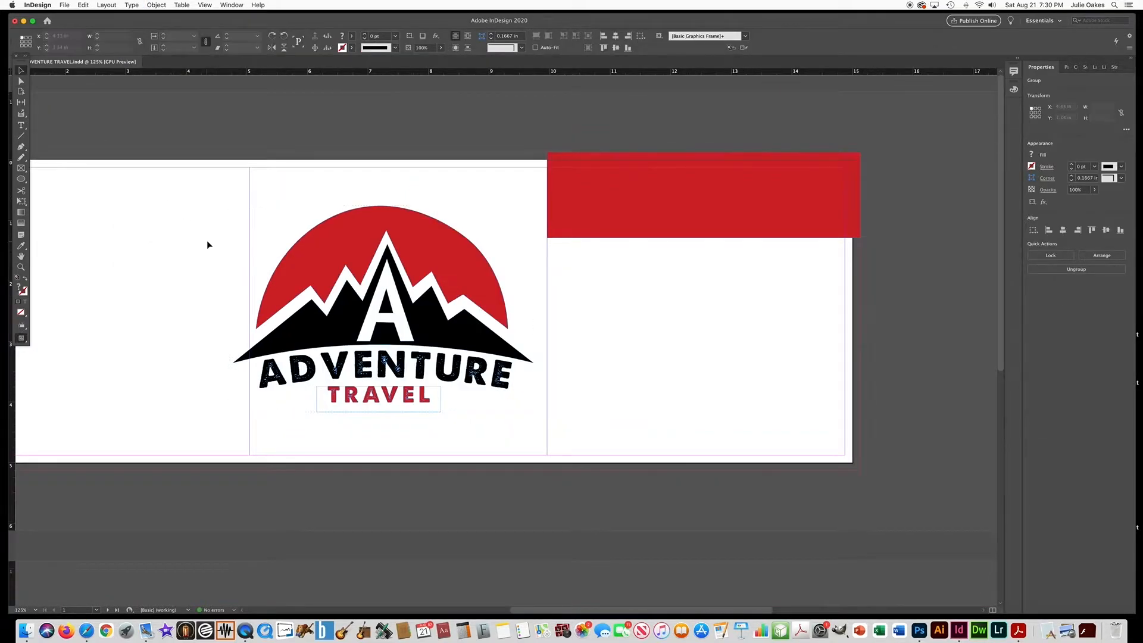
drag(205, 238, 538, 445)
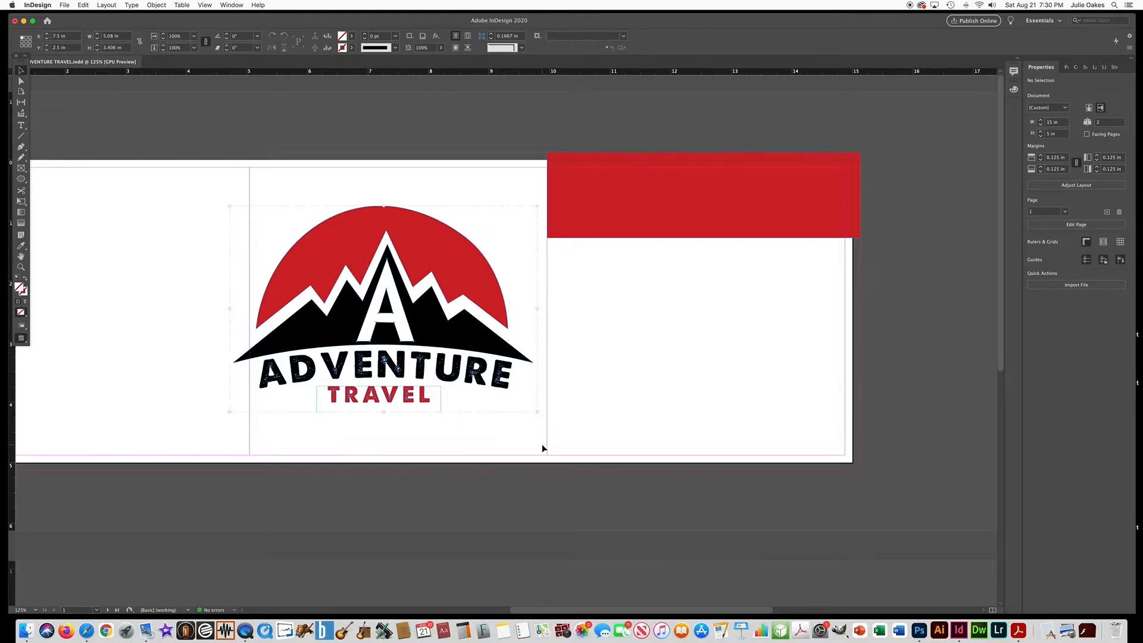
click(87, 5)
mouse_move(157, 5)
click(165, 63)
click(201, 234)
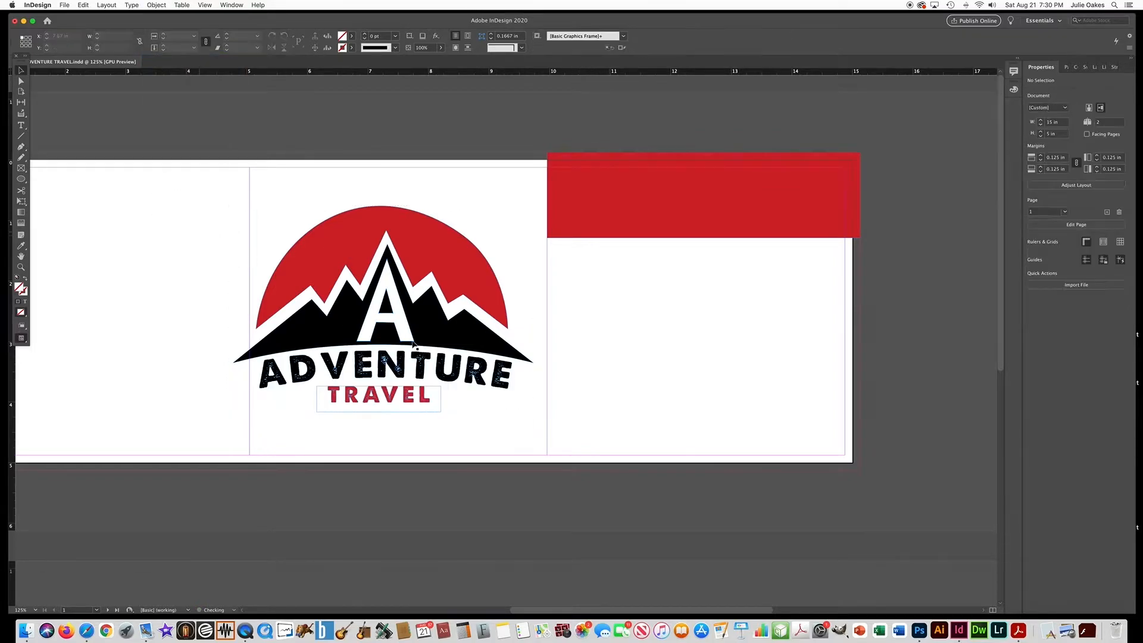
Scale the grouped logo down proportionally to about 2.05 in wide and 1.38 in tall.
drag(412, 333, 399, 344)
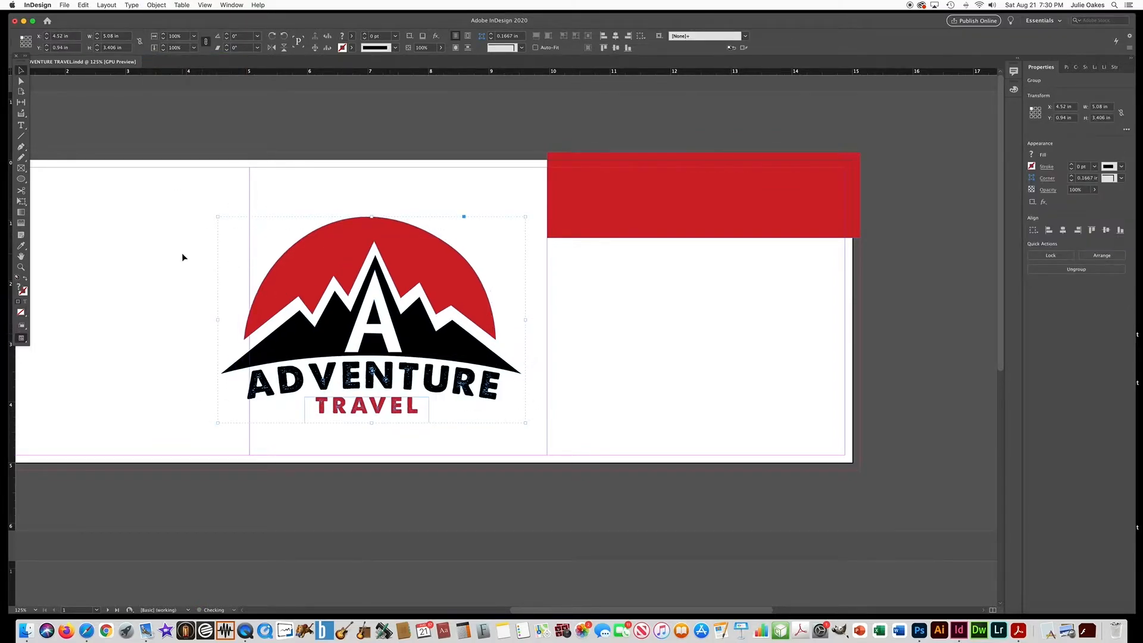
click(164, 38)
click(164, 39)
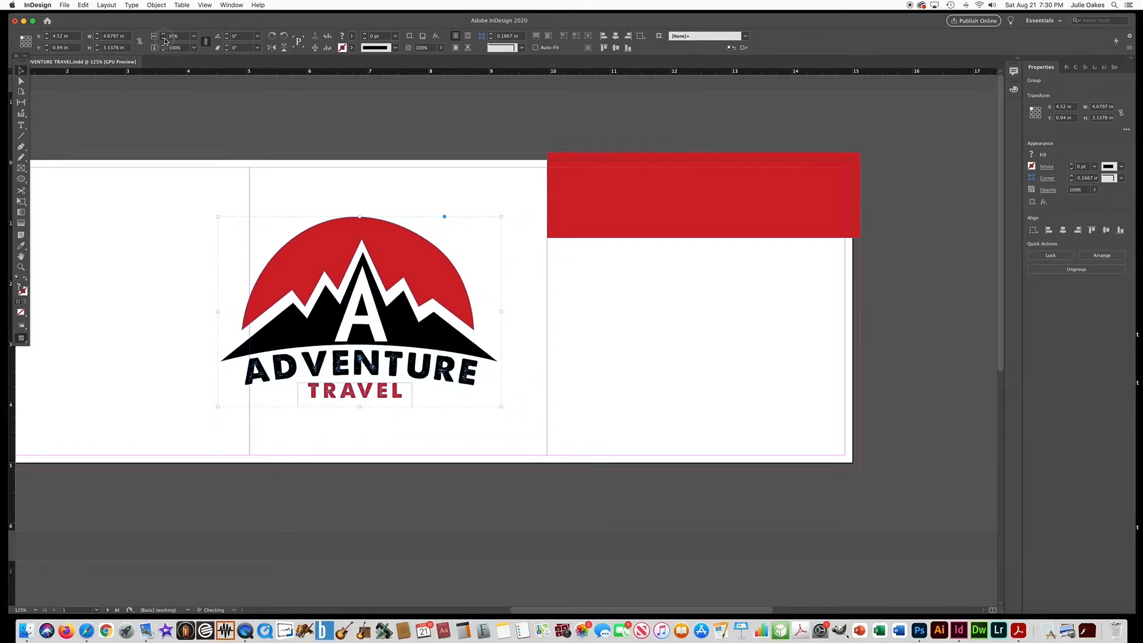
click(164, 39)
click(164, 39)
click(164, 39)
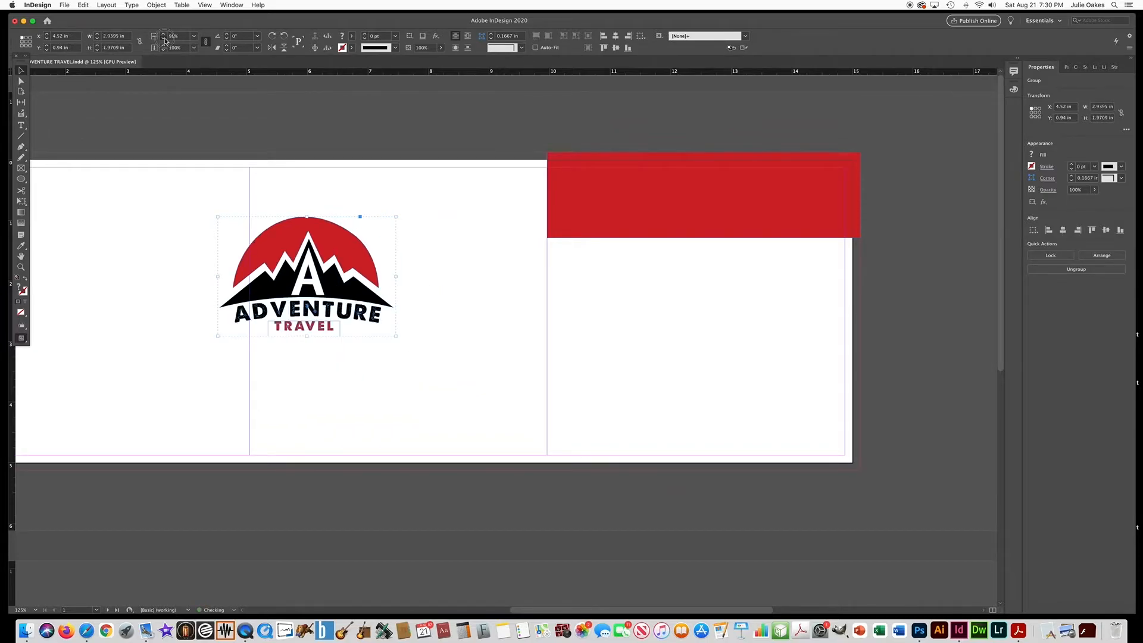
click(164, 38)
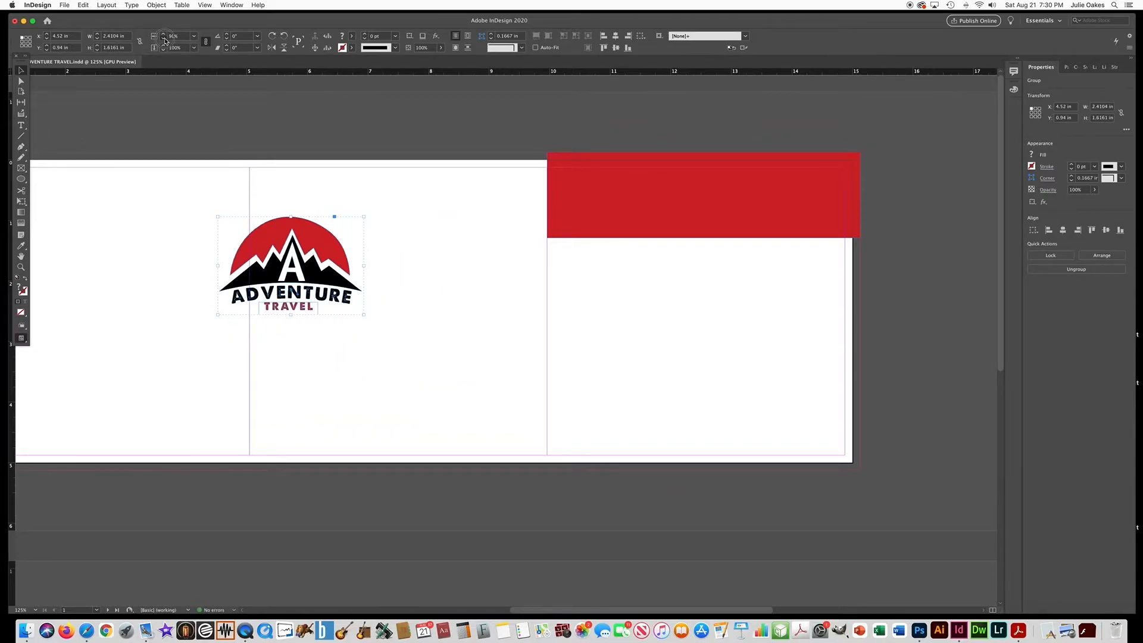
click(165, 39)
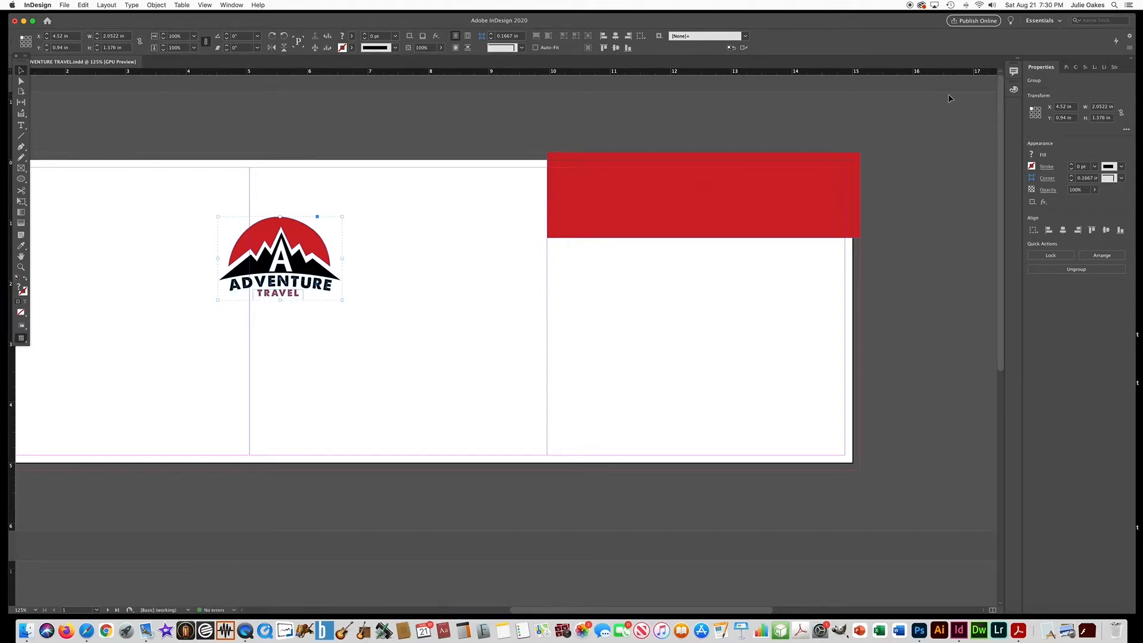
Move the logo to the lower centre of the right panel at X 11.5156 in, Y 3.2794 in and deselect it.
drag(268, 238, 682, 361)
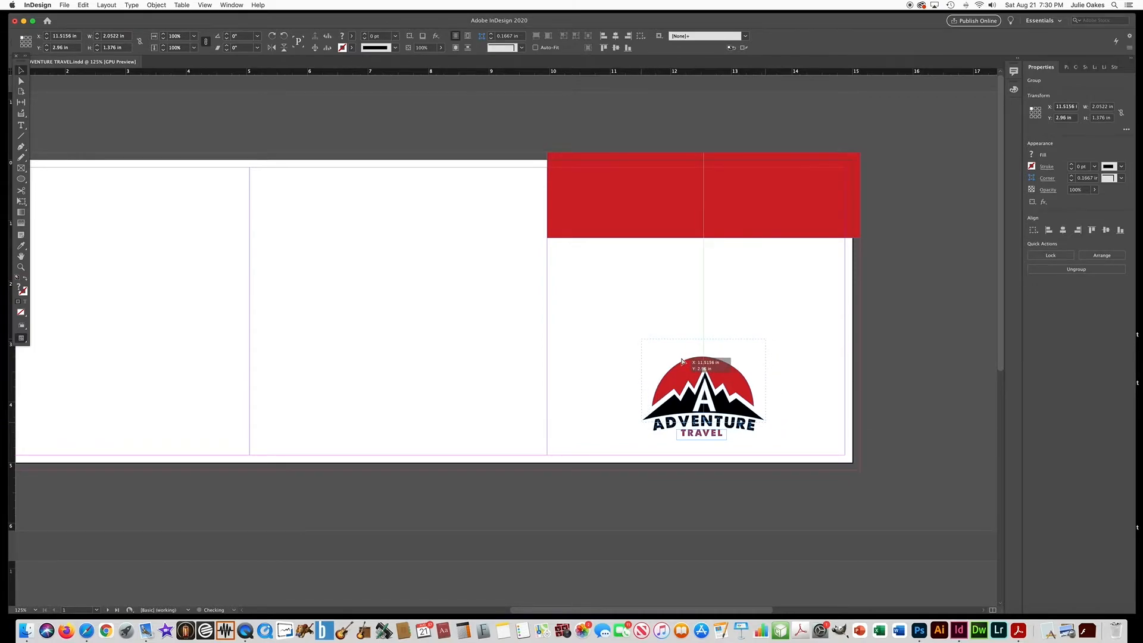
drag(682, 360, 683, 361)
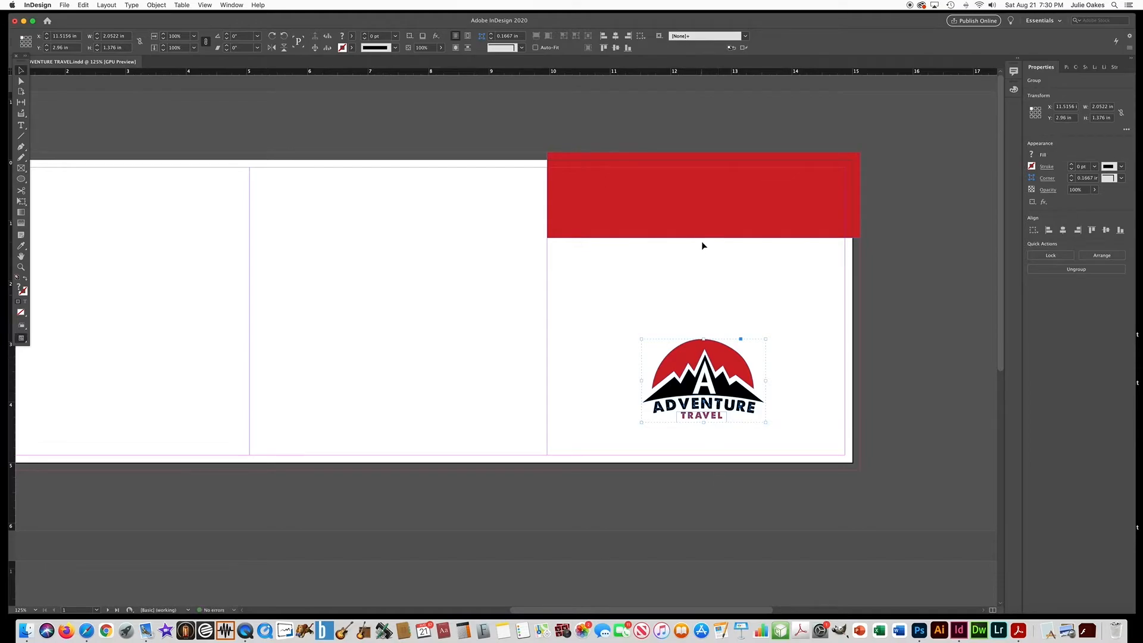
key(Down)
key(Down)
key(Down)
key(Down)
key(Down)
key(Down)
key(Down)
key(Down)
key(Down)
key(Down)
key(Down)
key(Down)
key(Down)
key(Down)
key(Down)
key(Down)
key(Down)
key(Down)
key(Down)
key(Down)
key(Down)
key(Down)
key(Down)
click(718, 320)
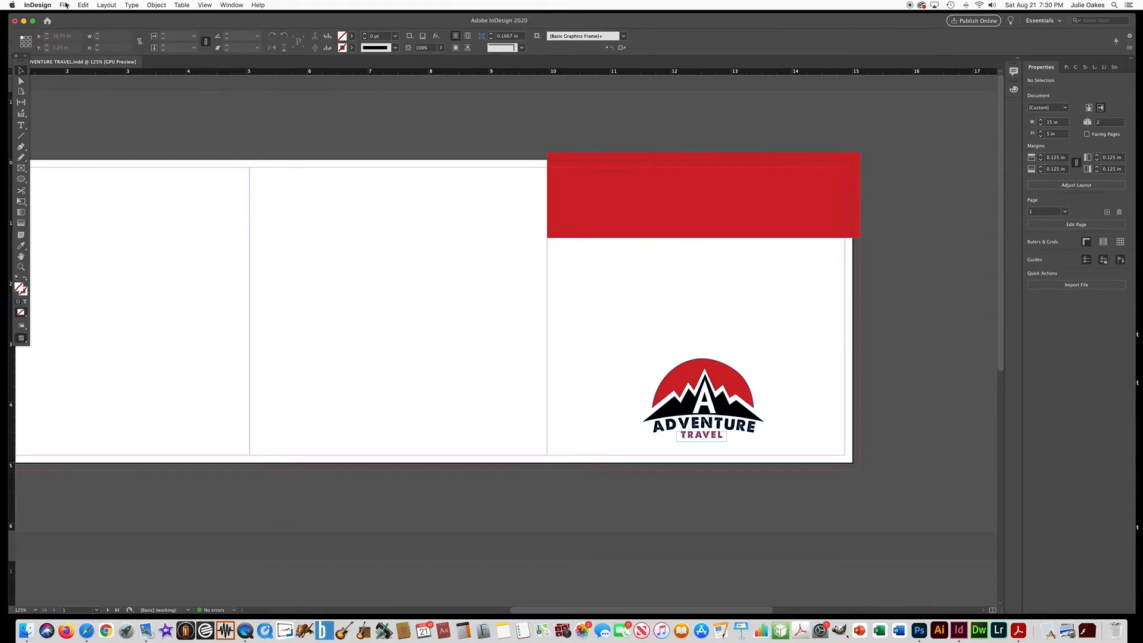
Place camping-4303357_1920.jpg from the travel brochure folder on the right panel at X 9.9583 in and crop its frame to 5.1667 in wide.
click(64, 5)
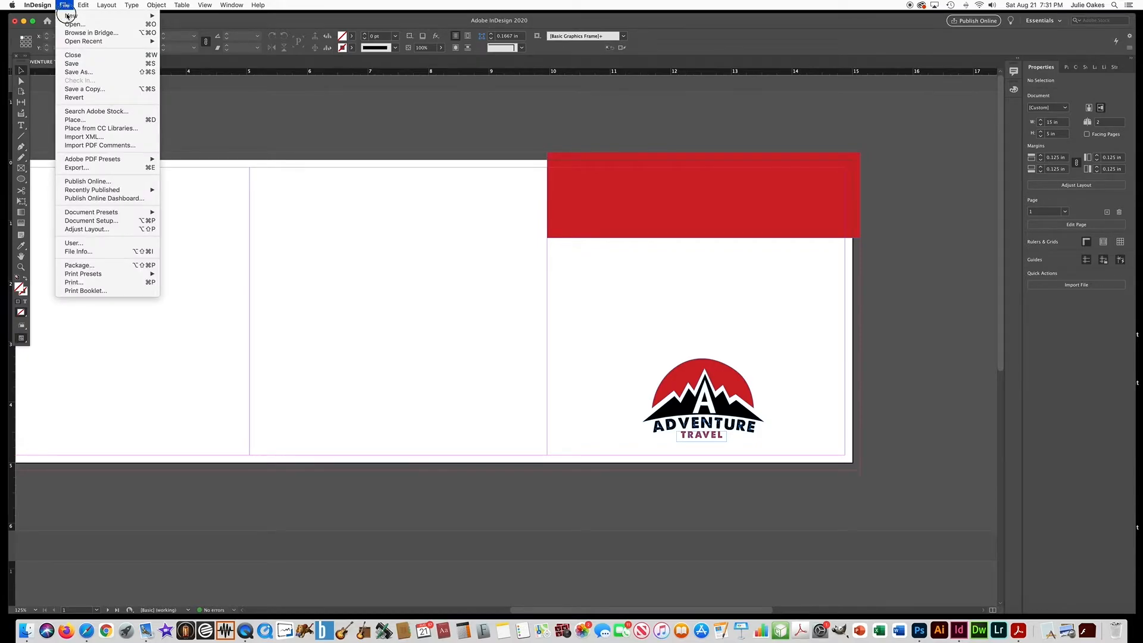
click(77, 120)
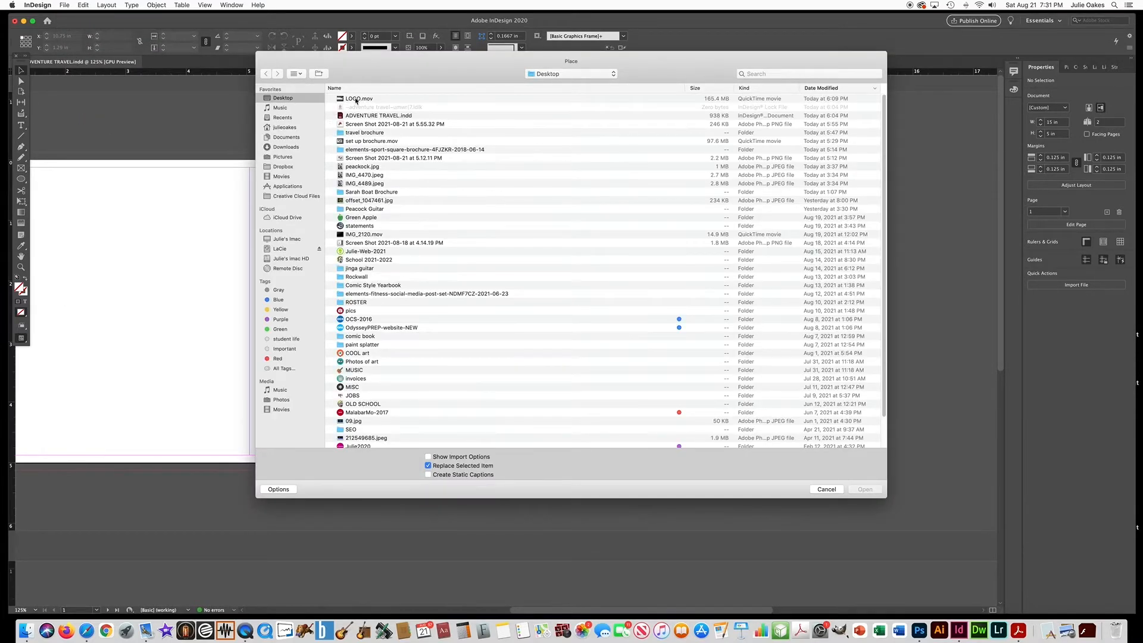
double_click(366, 132)
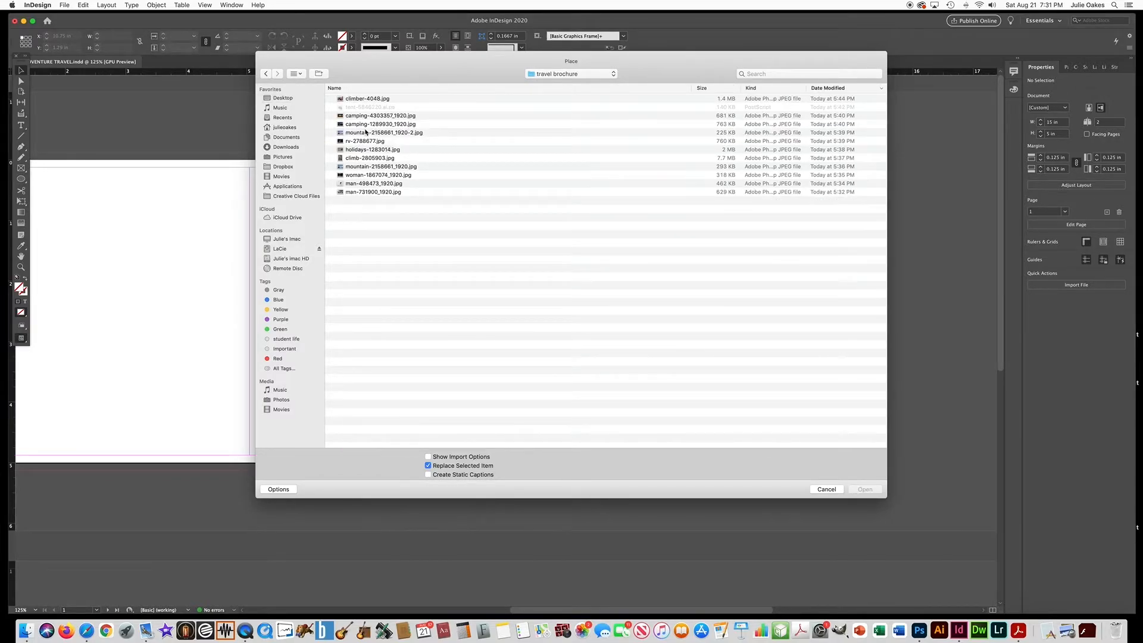
double_click(362, 117)
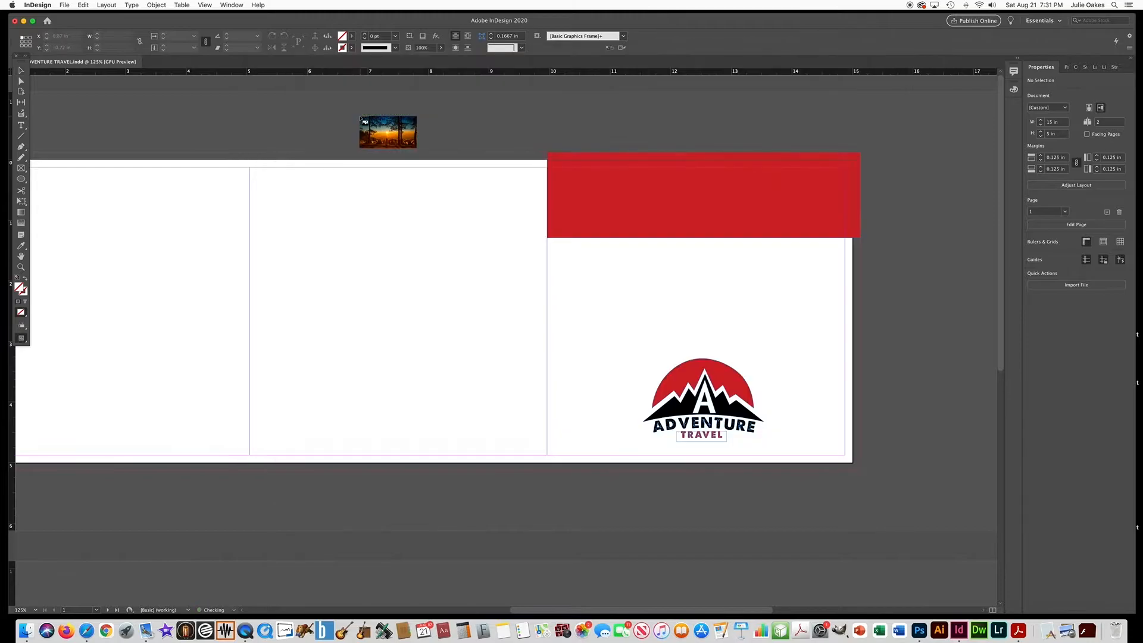
click(337, 131)
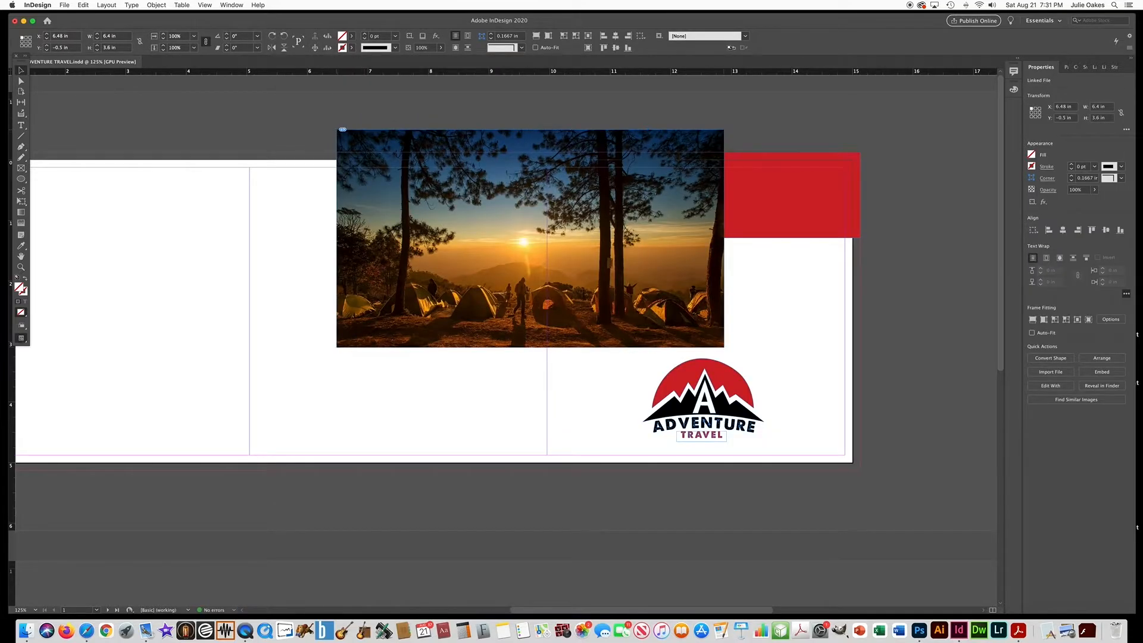
drag(513, 299, 569, 301)
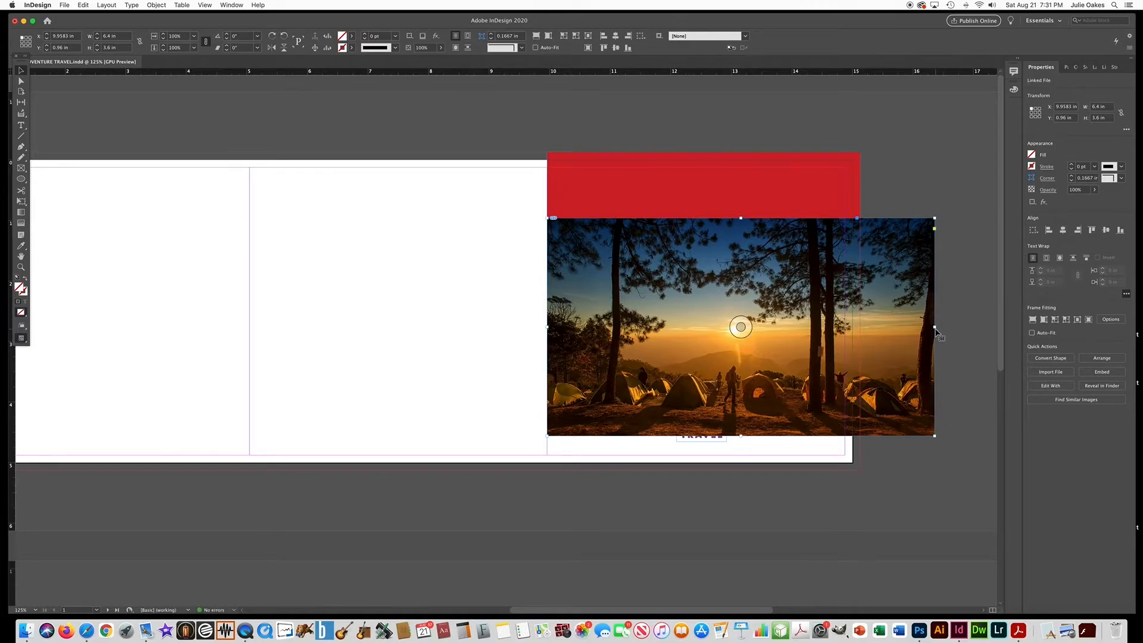
drag(935, 327, 860, 329)
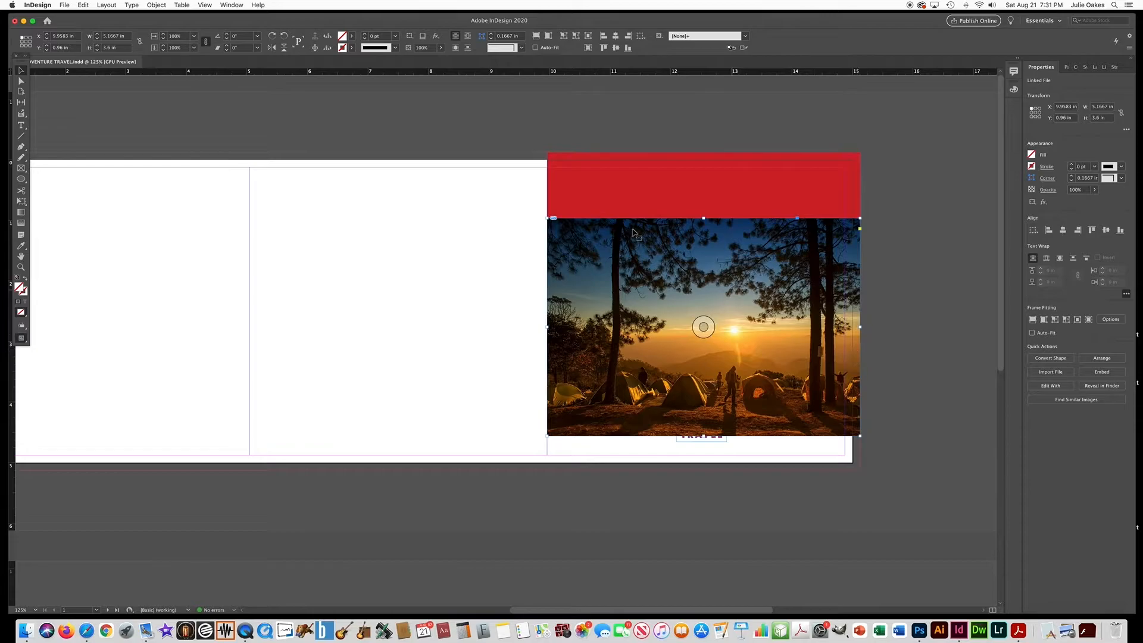
Send the camping photo to the back and move it up to Y -0.2 in behind the red box.
click(157, 5)
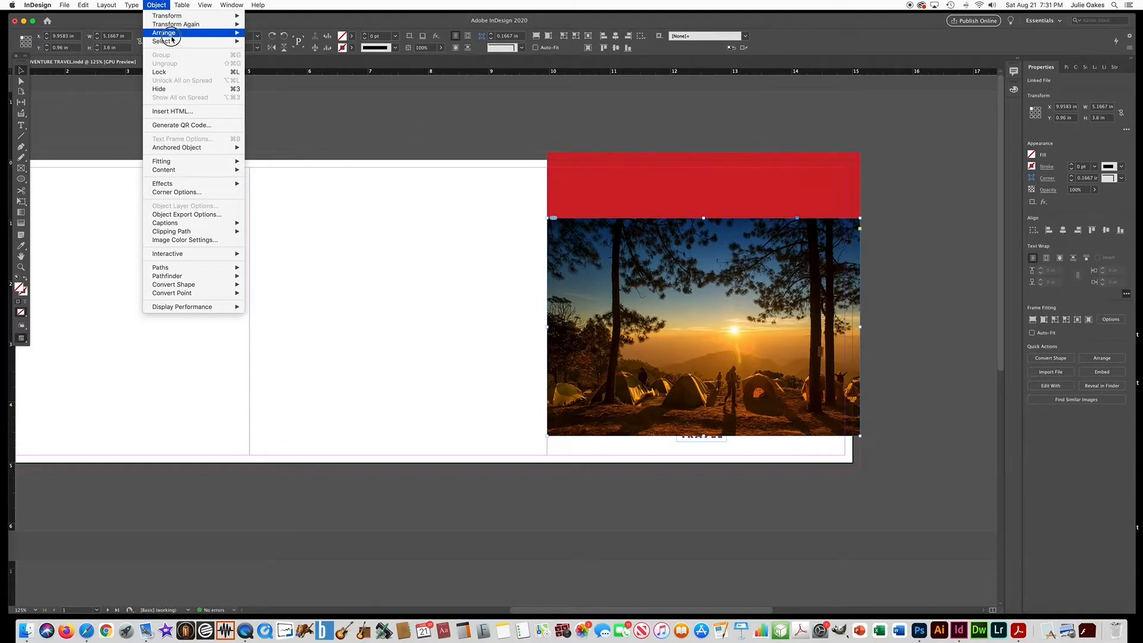
mouse_move(166, 33)
click(279, 58)
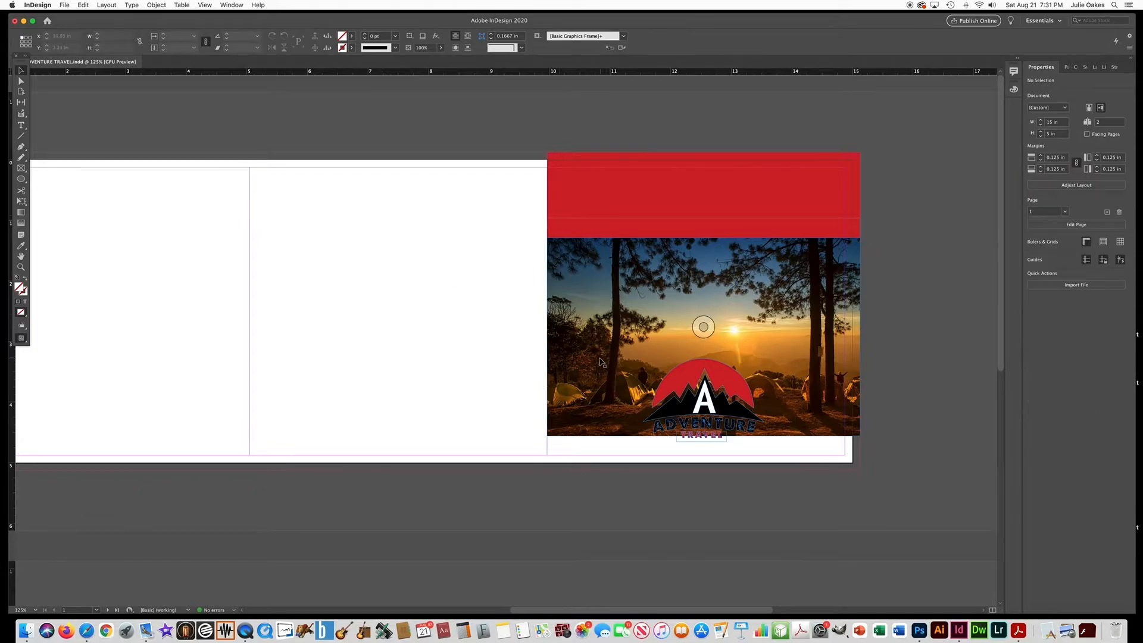
drag(595, 352, 600, 291)
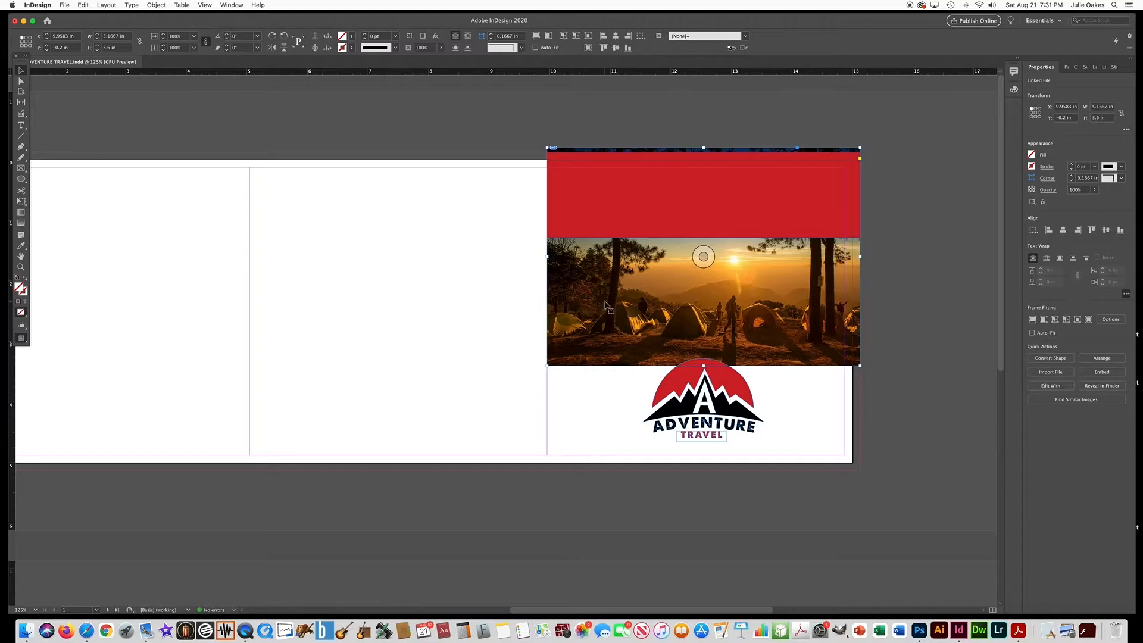
Scale the logo down to about 1.49 in wide and centre it in the white area below the photo.
click(690, 387)
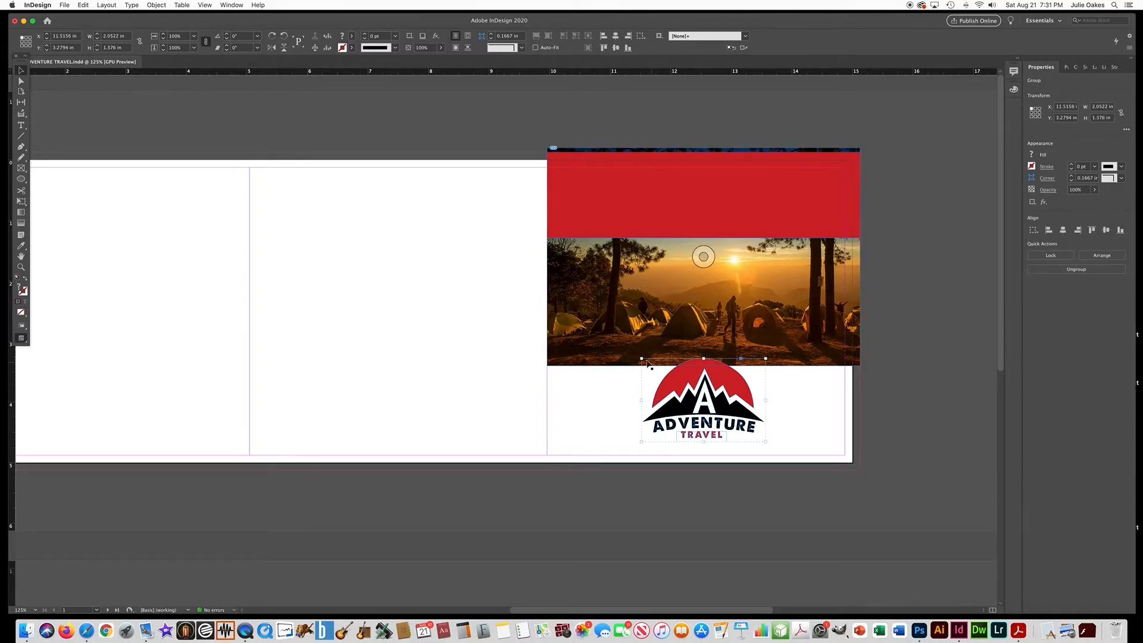
click(164, 39)
click(164, 39)
click(163, 39)
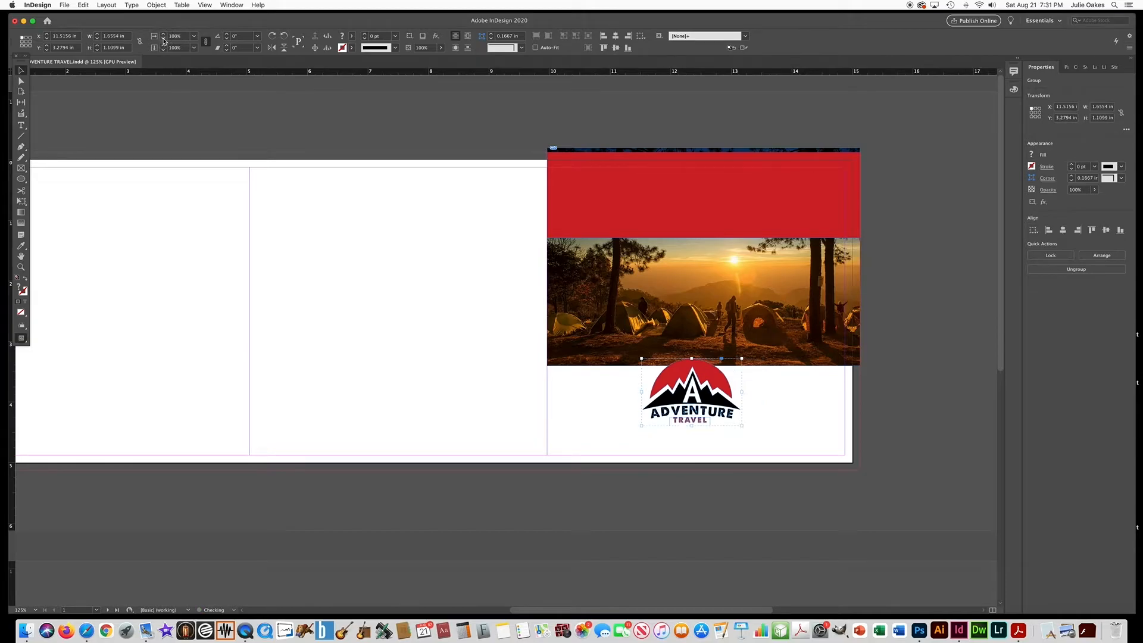
click(164, 41)
drag(688, 395, 702, 412)
drag(701, 405, 701, 406)
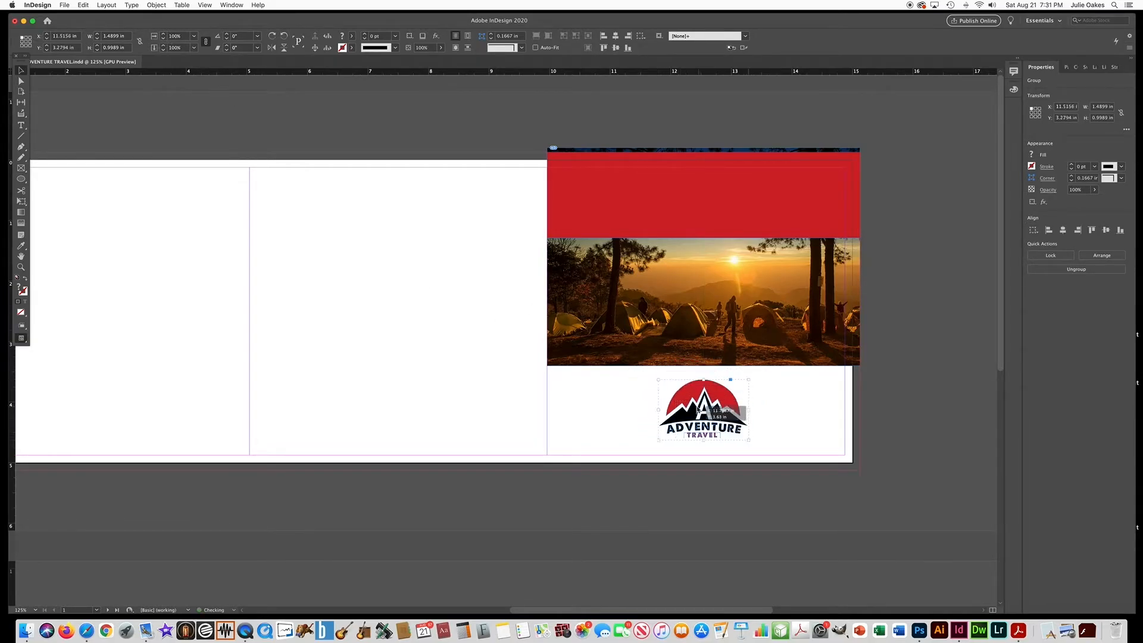
click(446, 354)
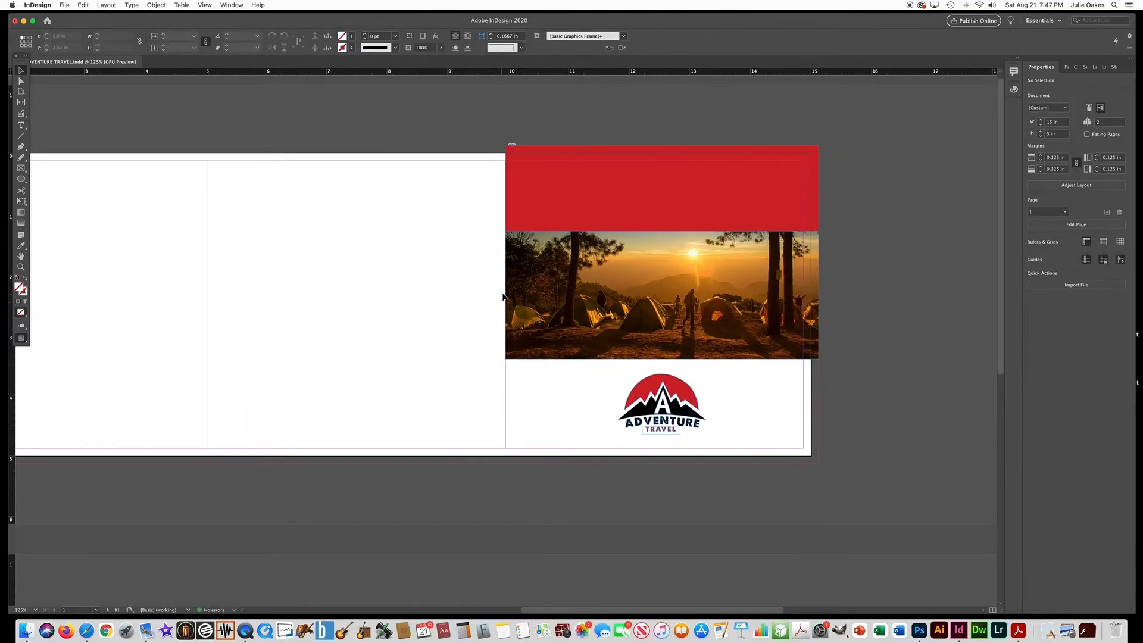
Extend the red box down over the photo to 3.615 in tall and set its blending mode to Multiply.
click(558, 227)
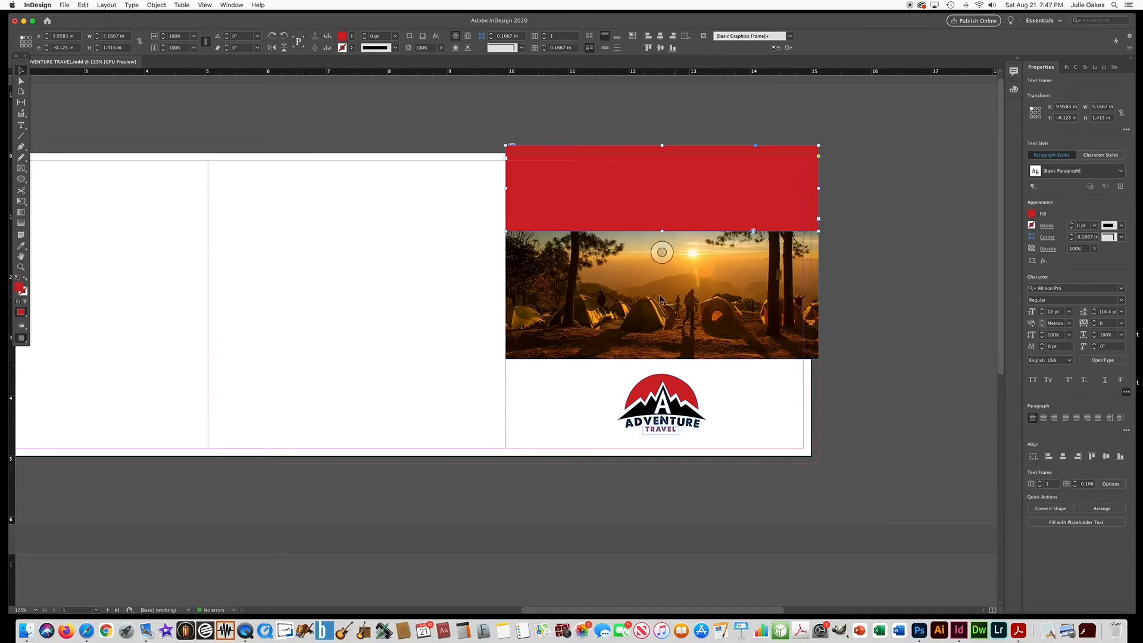
drag(662, 251, 670, 364)
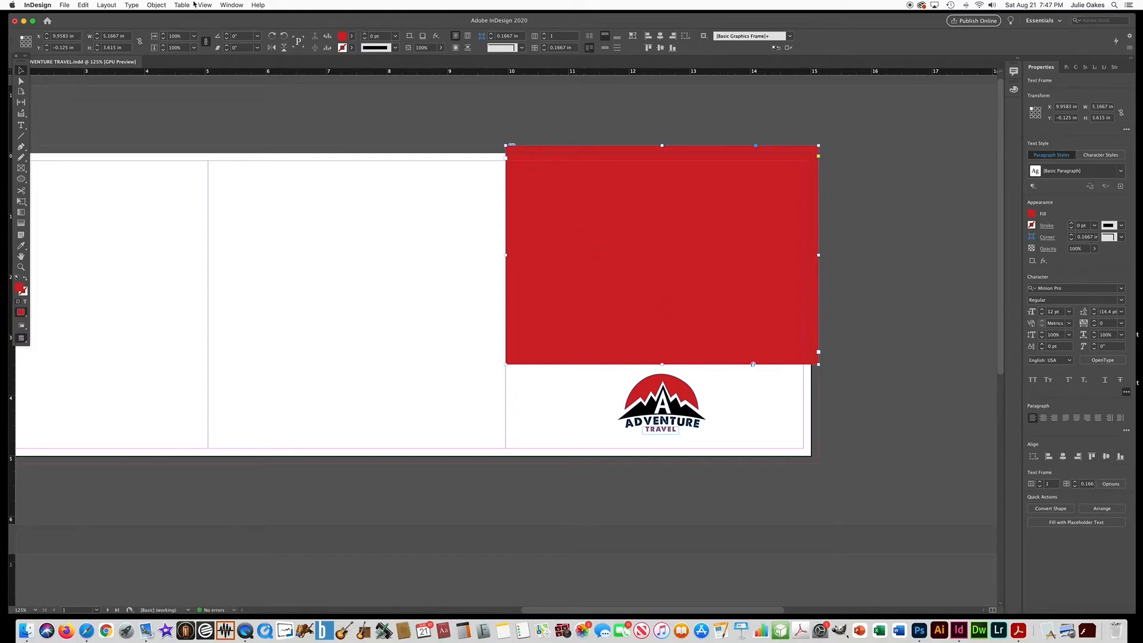
click(231, 4)
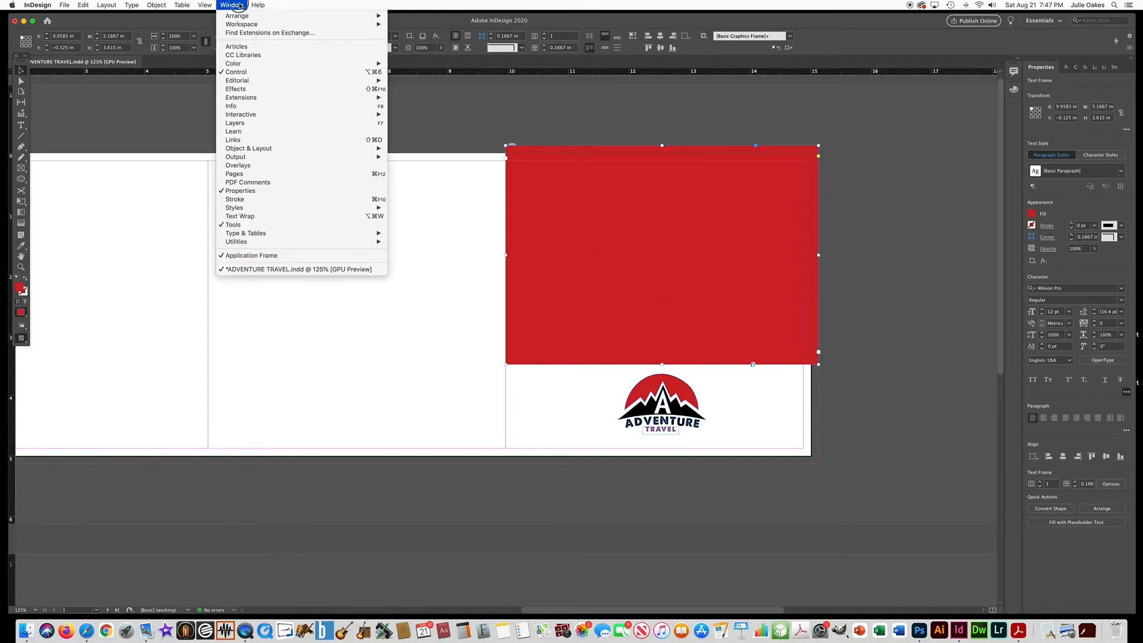
click(246, 89)
click(300, 188)
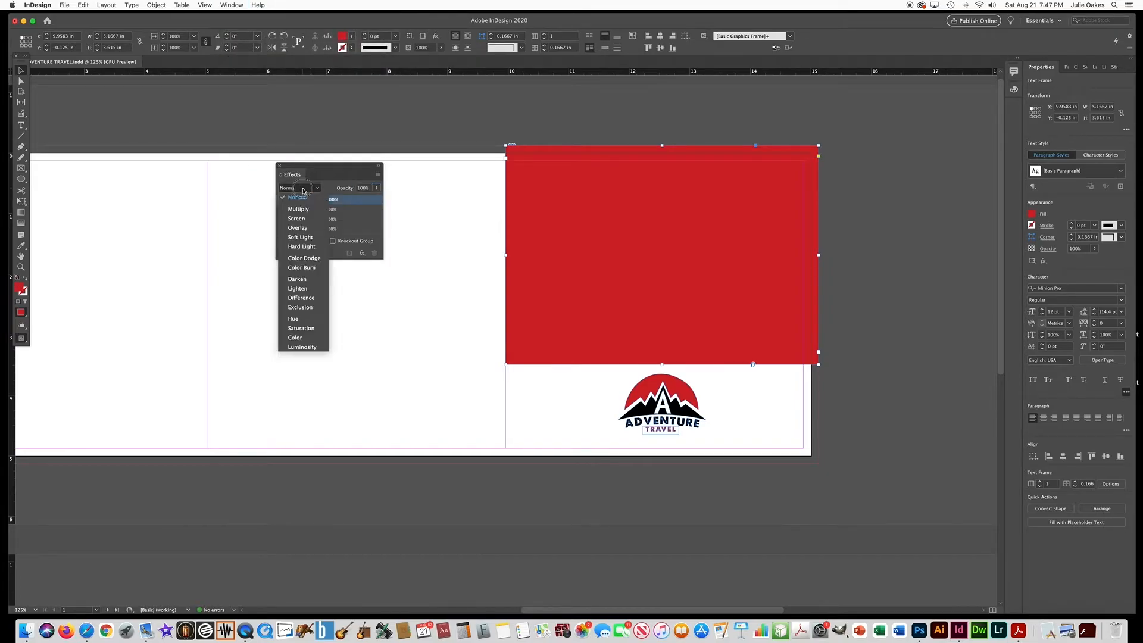
click(298, 209)
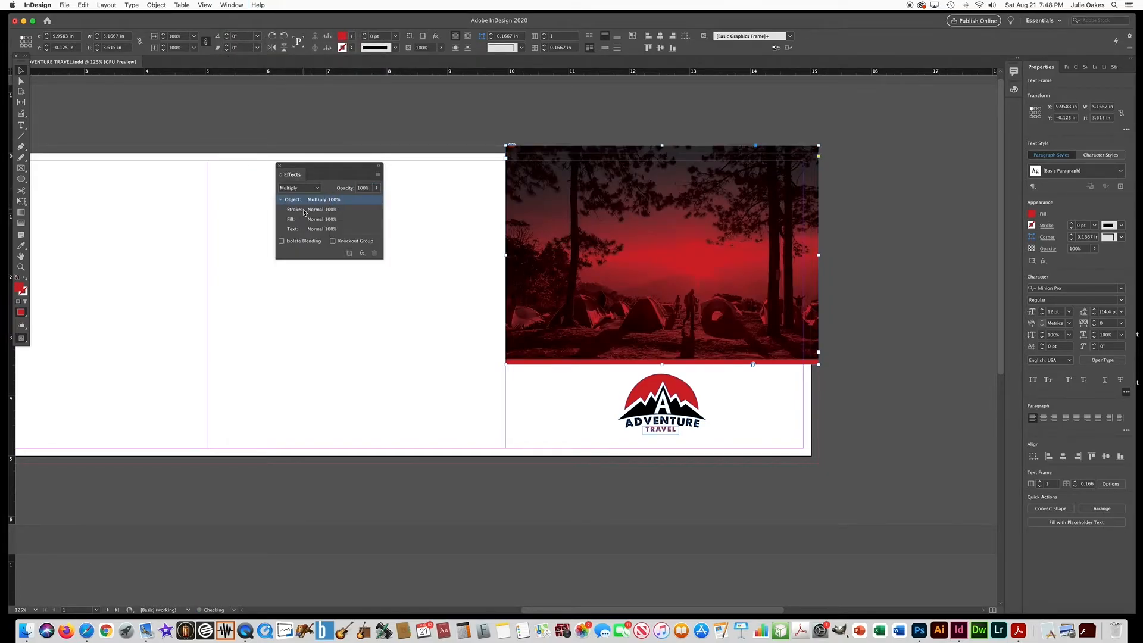
click(362, 110)
click(280, 168)
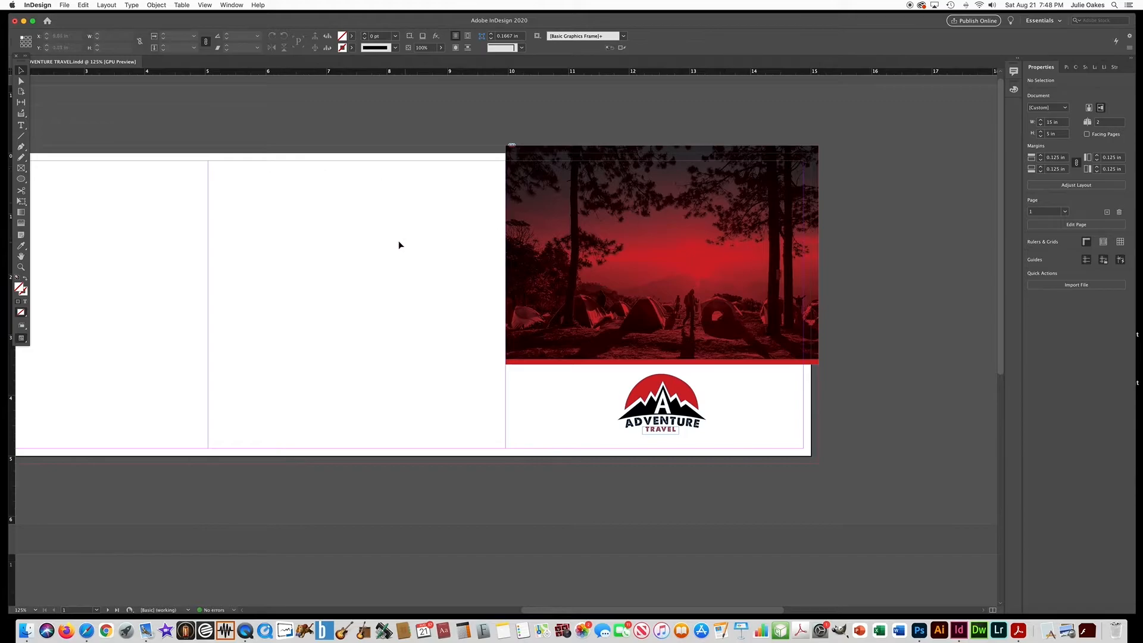
Show the brochure in Preview screen mode without guides, frame edges and bleed.
key(super+minus)
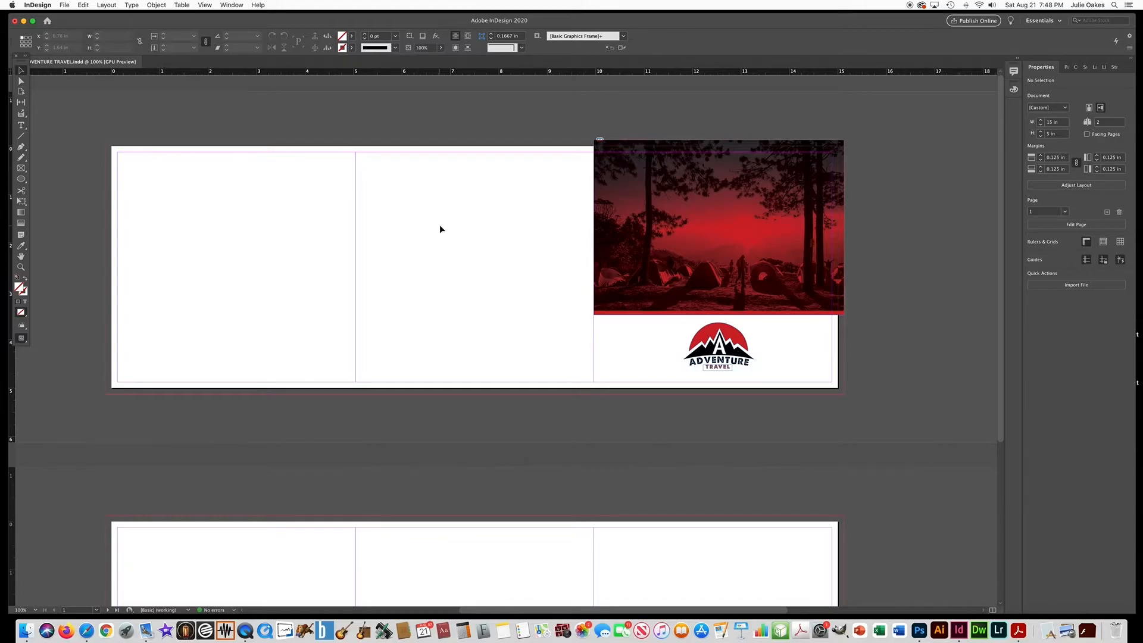
key(w)
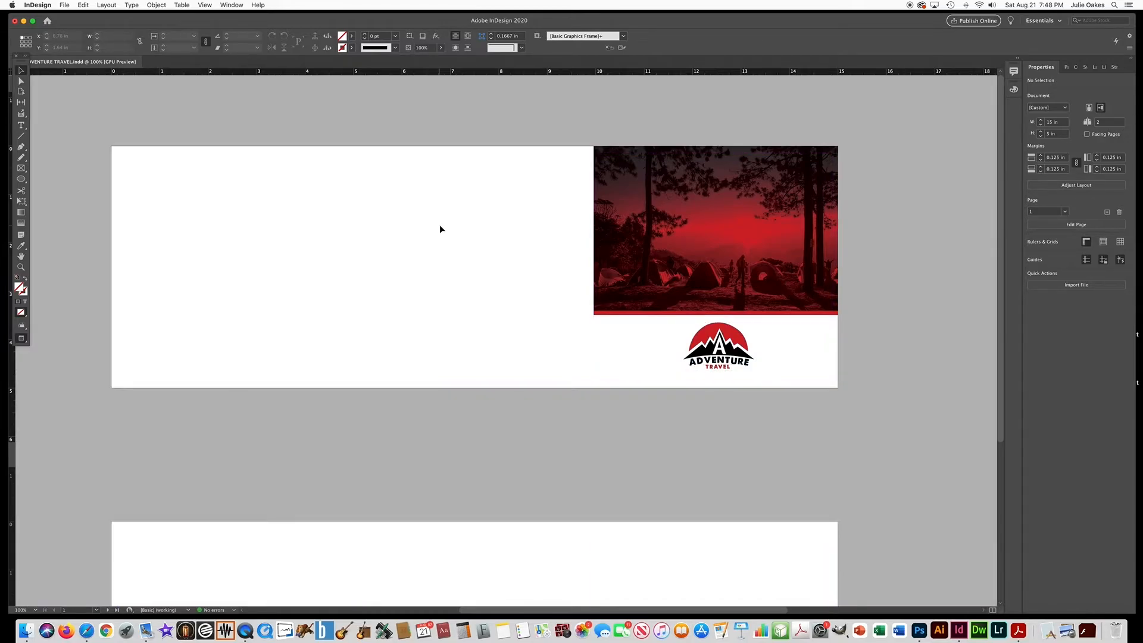
Draw a rectangle frame about 4.93 in wide by 3.615 in tall across the middle panel, level with the red camping photo.
key(w)
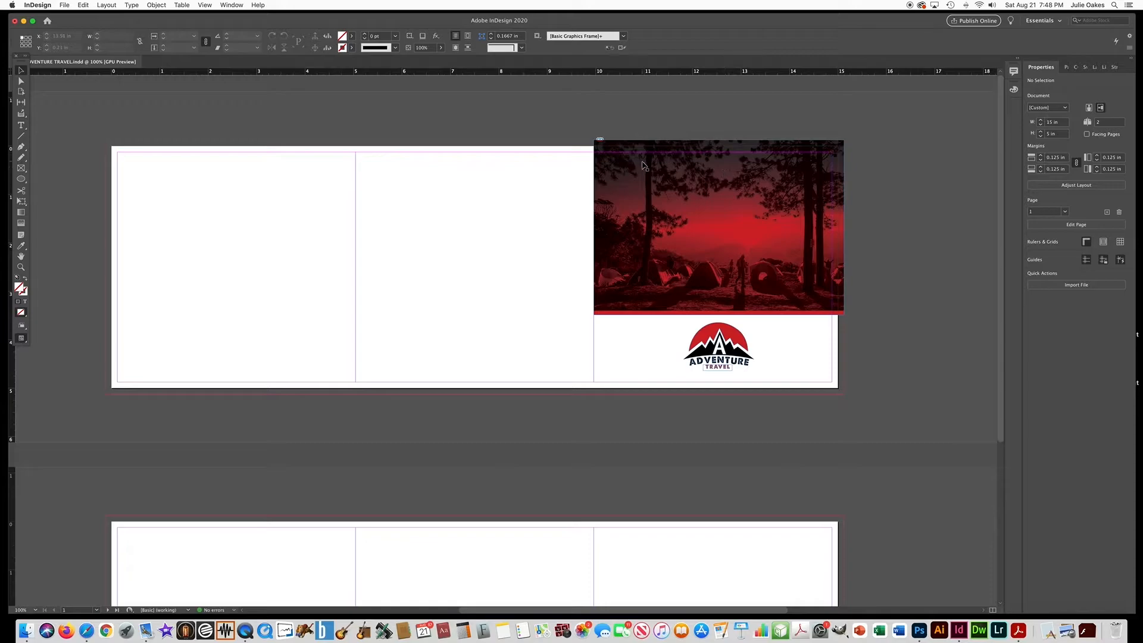
key(w)
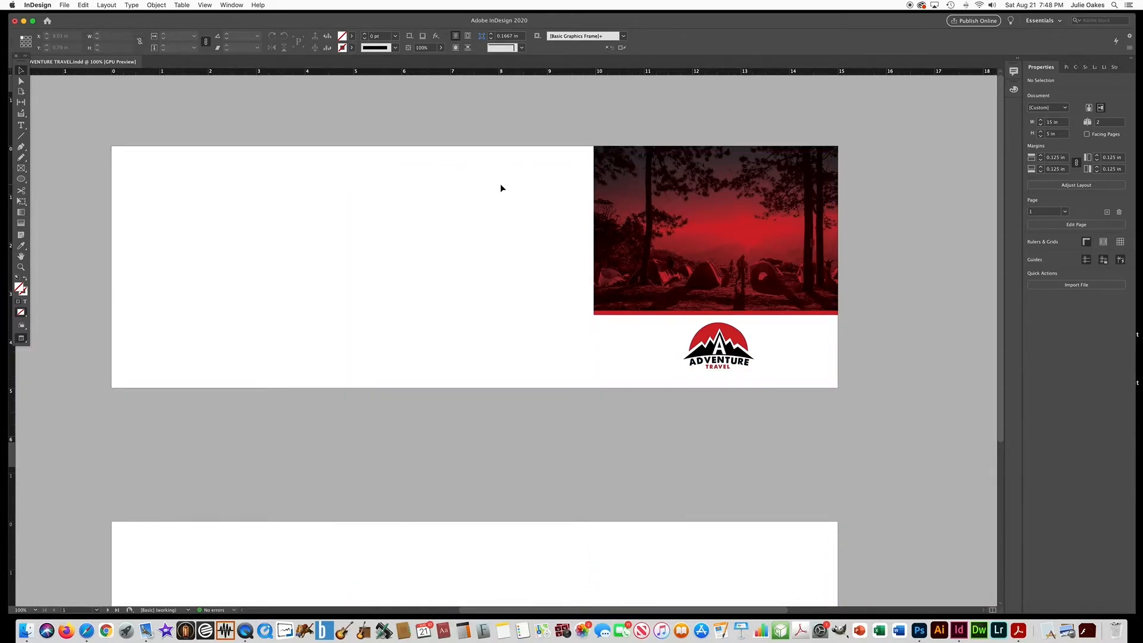
key(w)
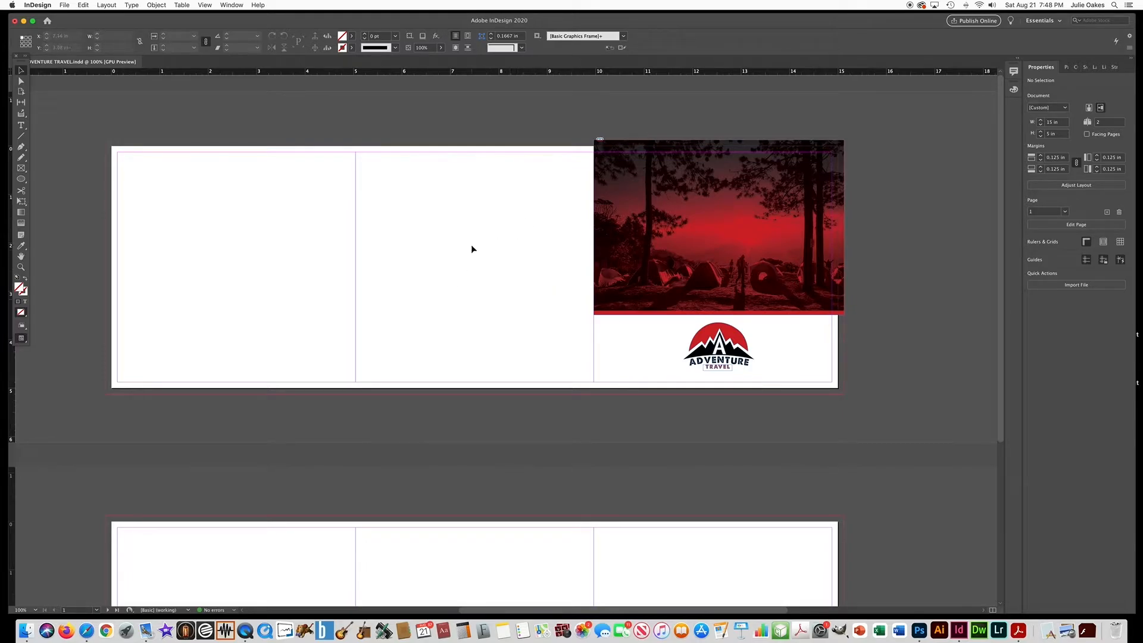
key(f)
drag(355, 138, 593, 315)
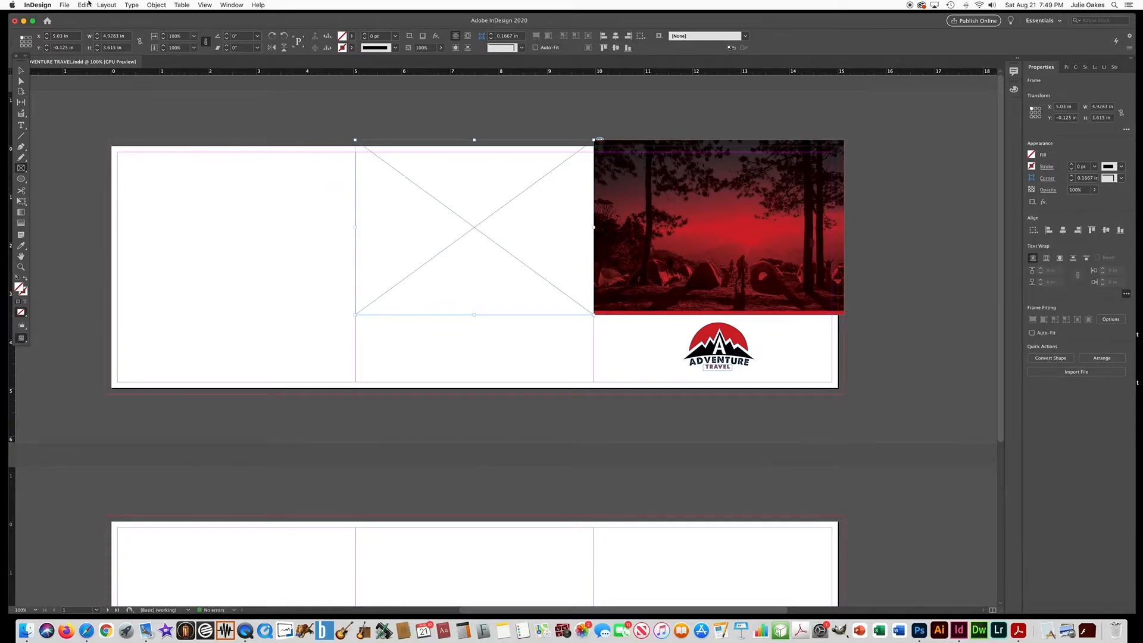
Place holidays-1283014.jpg in the middle panel's frame and fit it with Fill Frame Proportionally.
click(64, 5)
click(147, 121)
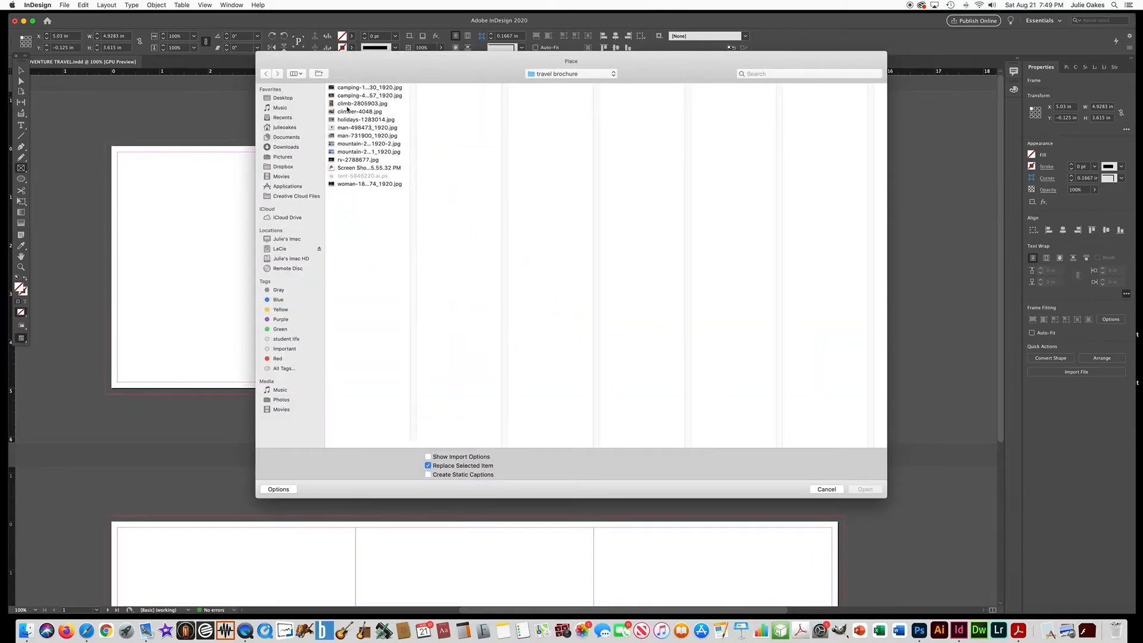
click(347, 112)
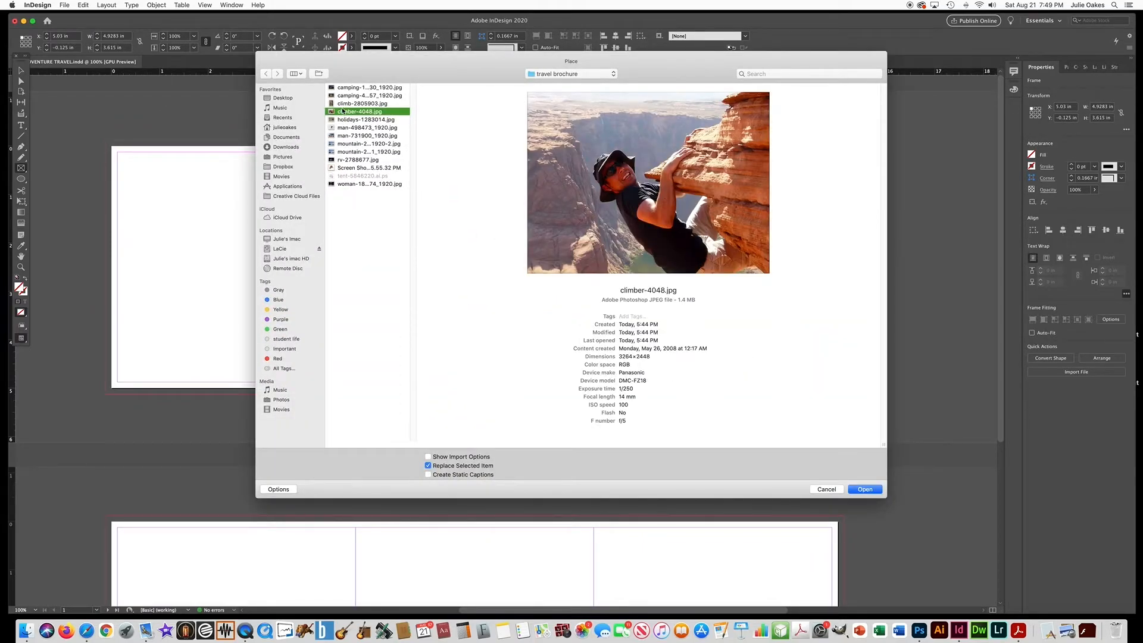
click(344, 120)
key(Return)
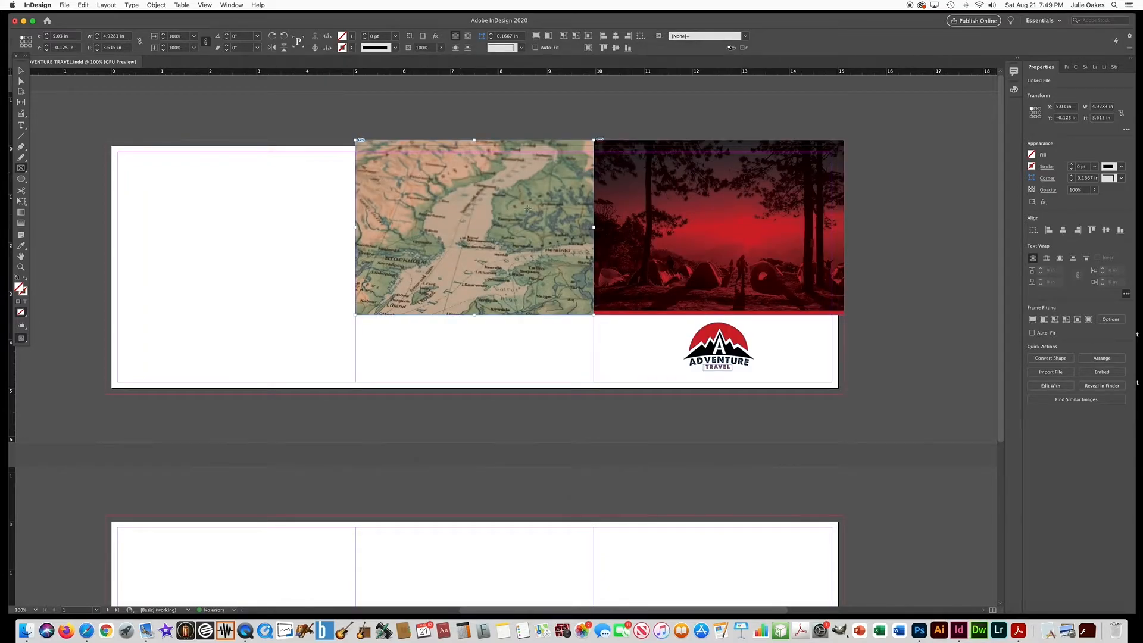
click(1032, 320)
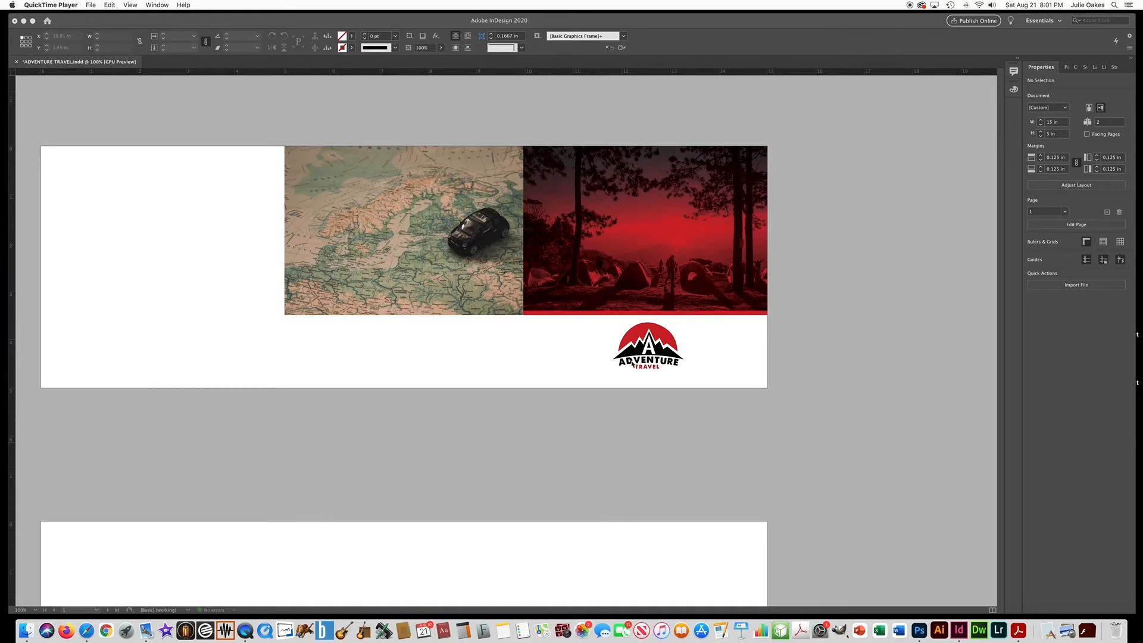
Duplicate the cover logo at its original size onto the middle panel, overlapping the map photo's lower edge.
click(649, 351)
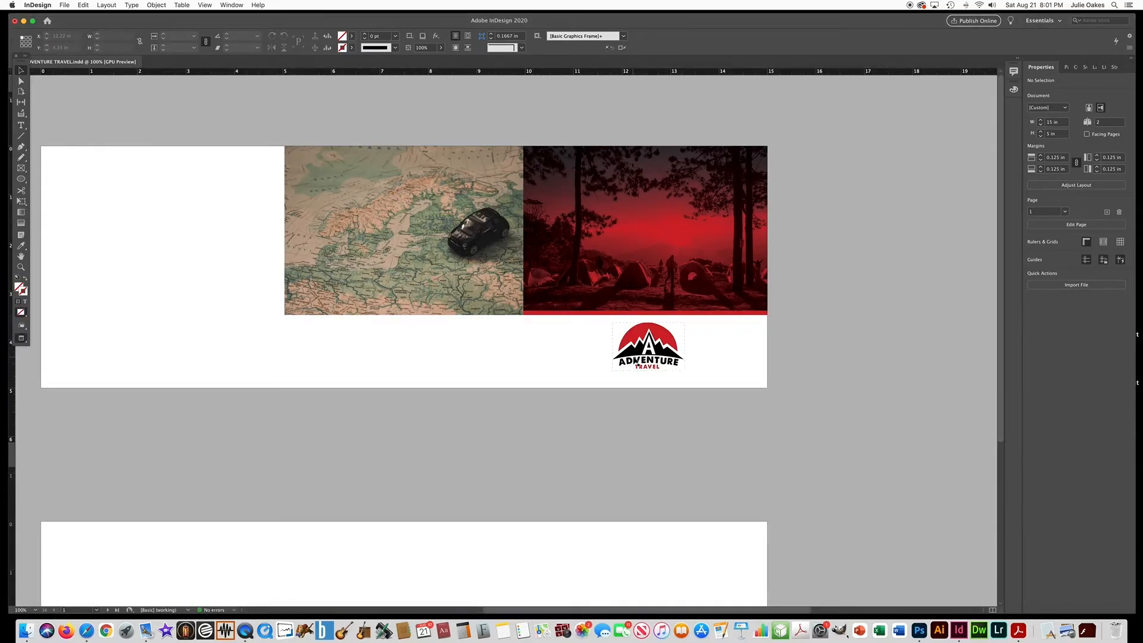
drag(637, 361, 435, 333)
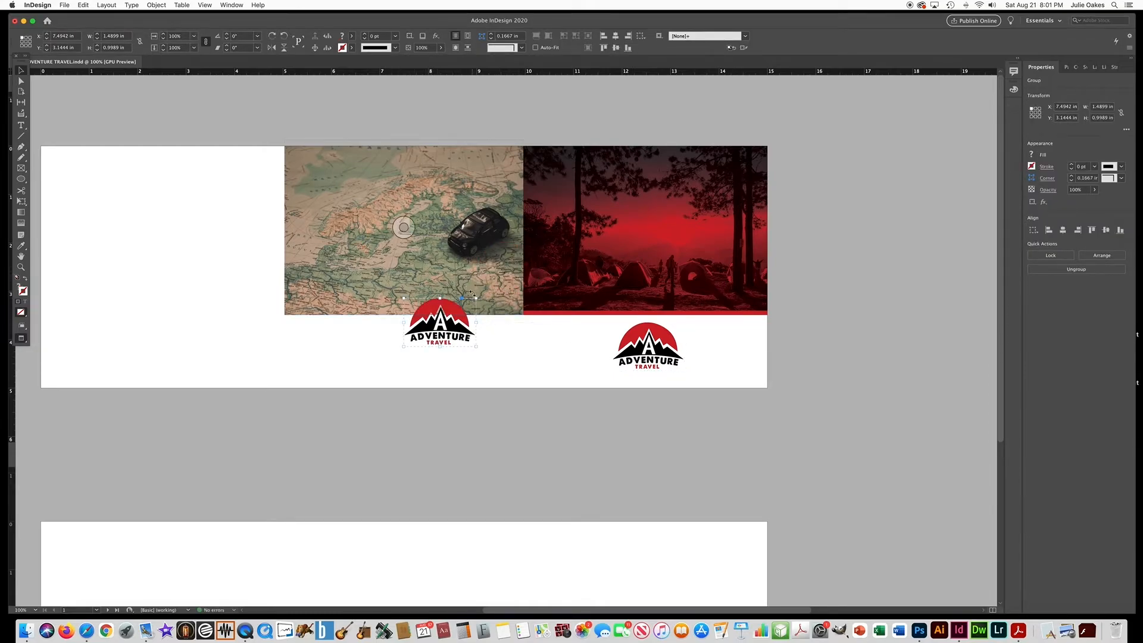
drag(475, 298, 573, 234)
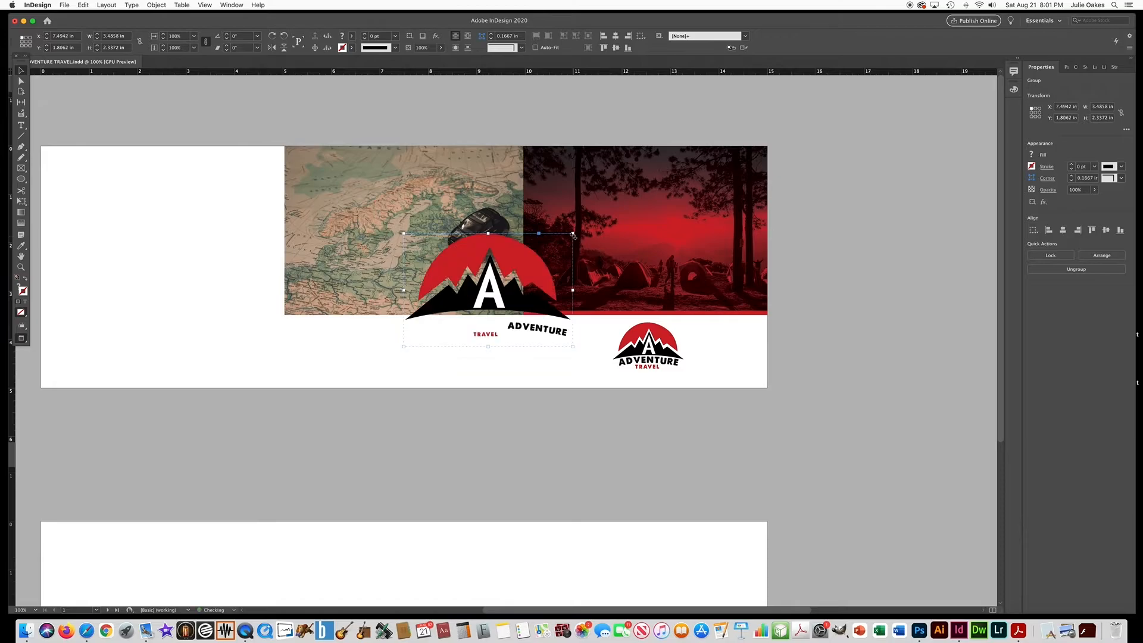
key(super+z)
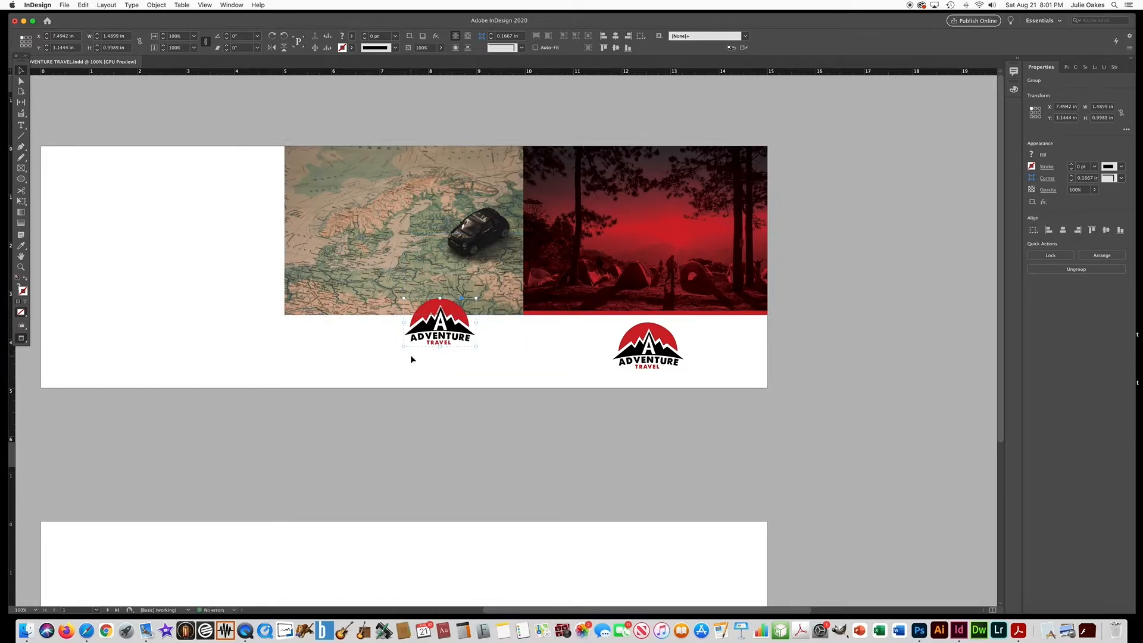
Ungroup the logo copy fully and delete its lettering and red circle, leaving only the black mountain shape.
click(156, 5)
click(167, 64)
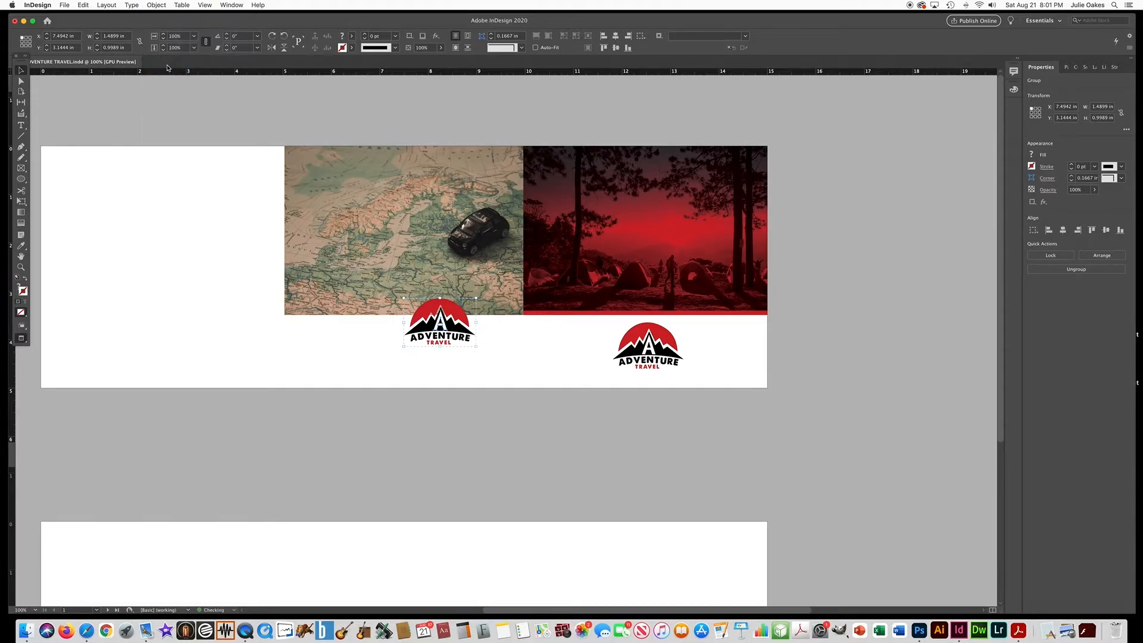
click(156, 5)
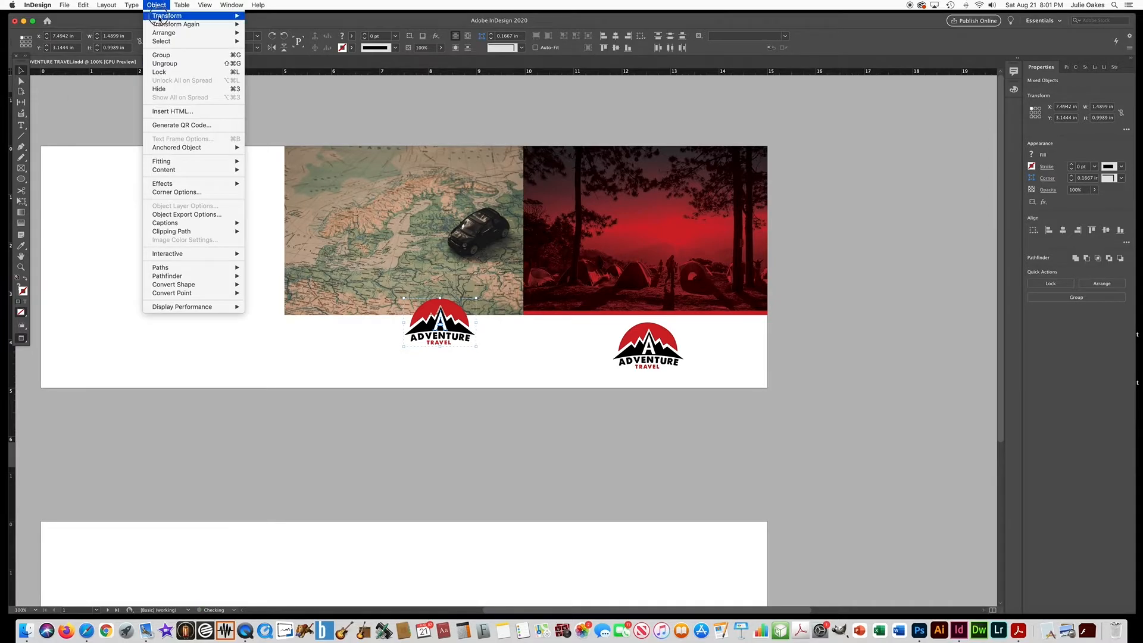
click(167, 64)
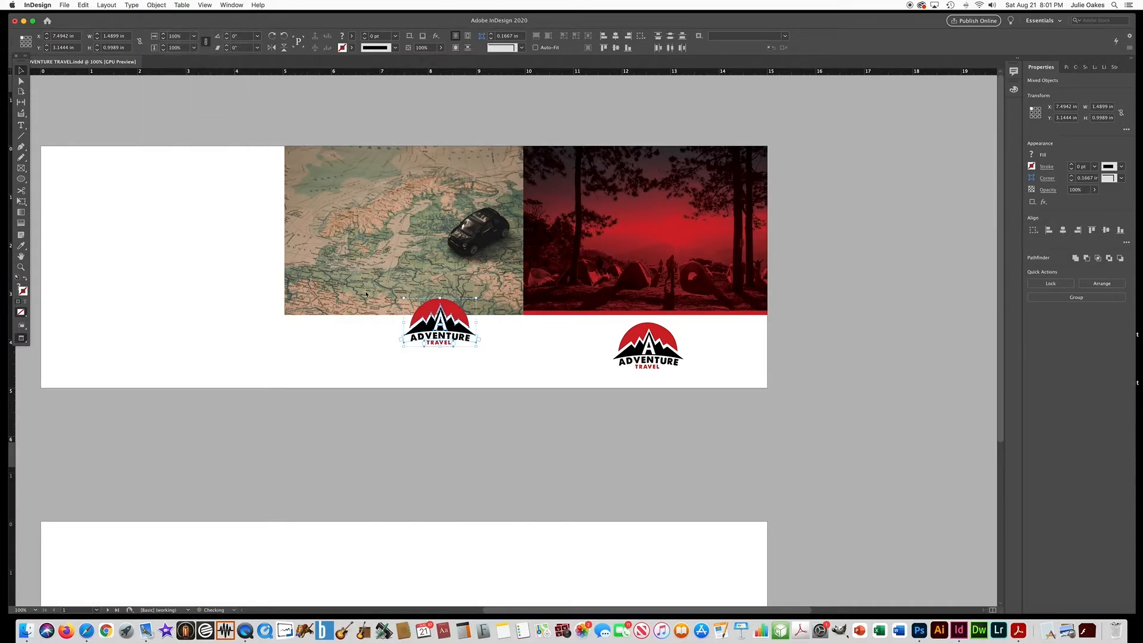
click(433, 339)
key(Delete)
click(434, 341)
click(440, 326)
key(Delete)
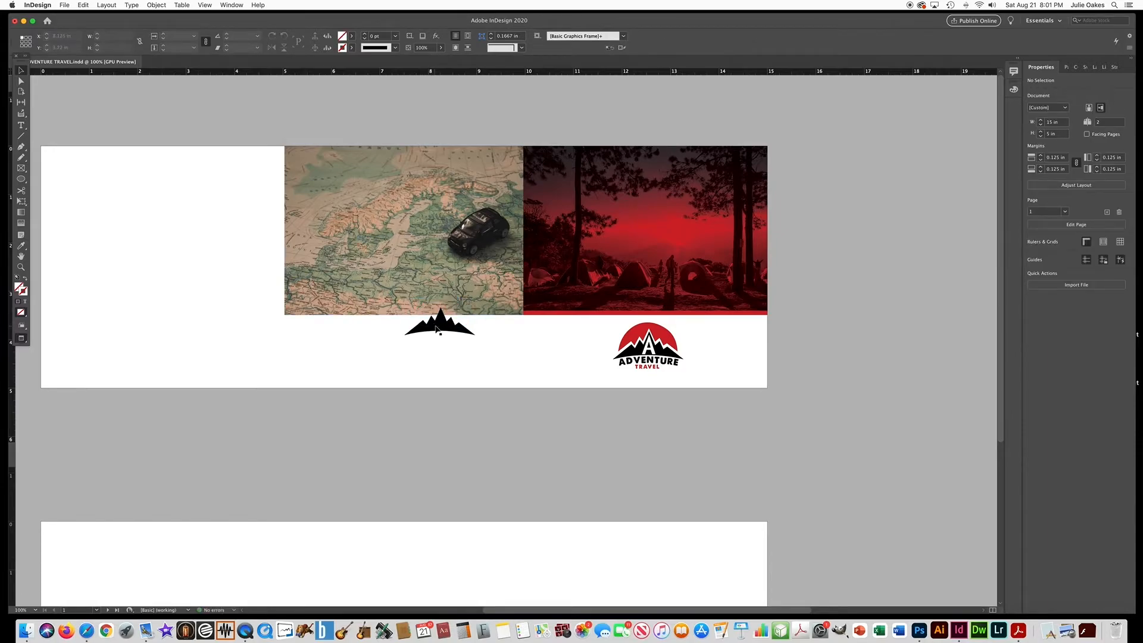
Enlarge the black mountain shape to about 7.67 in wide by 3.03 in tall over the map photo.
click(470, 332)
drag(474, 335, 607, 388)
drag(404, 308, 277, 256)
drag(438, 351, 413, 307)
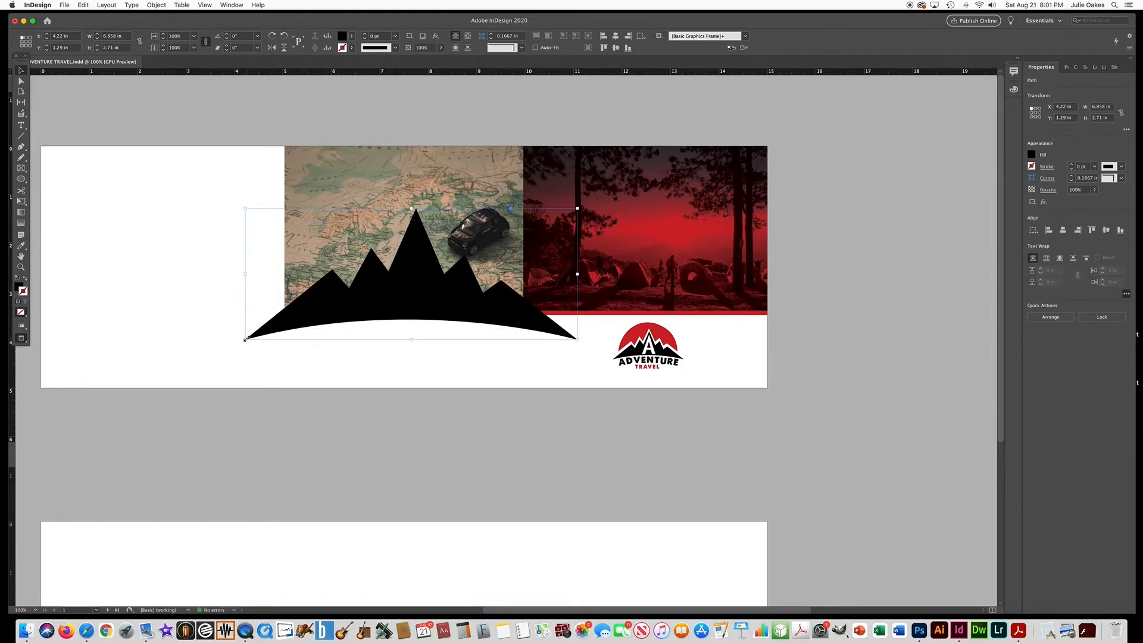
drag(245, 338, 206, 354)
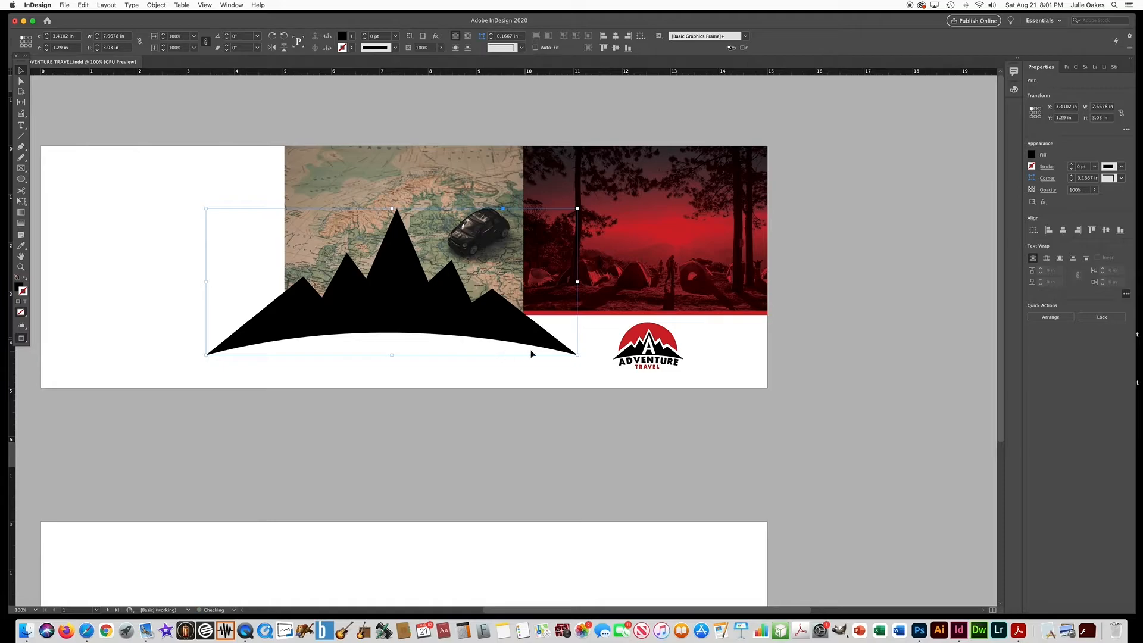
Position the mountain shape at about X 3.65 in, Y 0.985 in so its curved base covers the map photo's lower edge.
drag(463, 310, 434, 301)
key(Left)
key(Left)
key(Right)
key(Up)
key(Up)
key(Up)
key(Up)
key(Up)
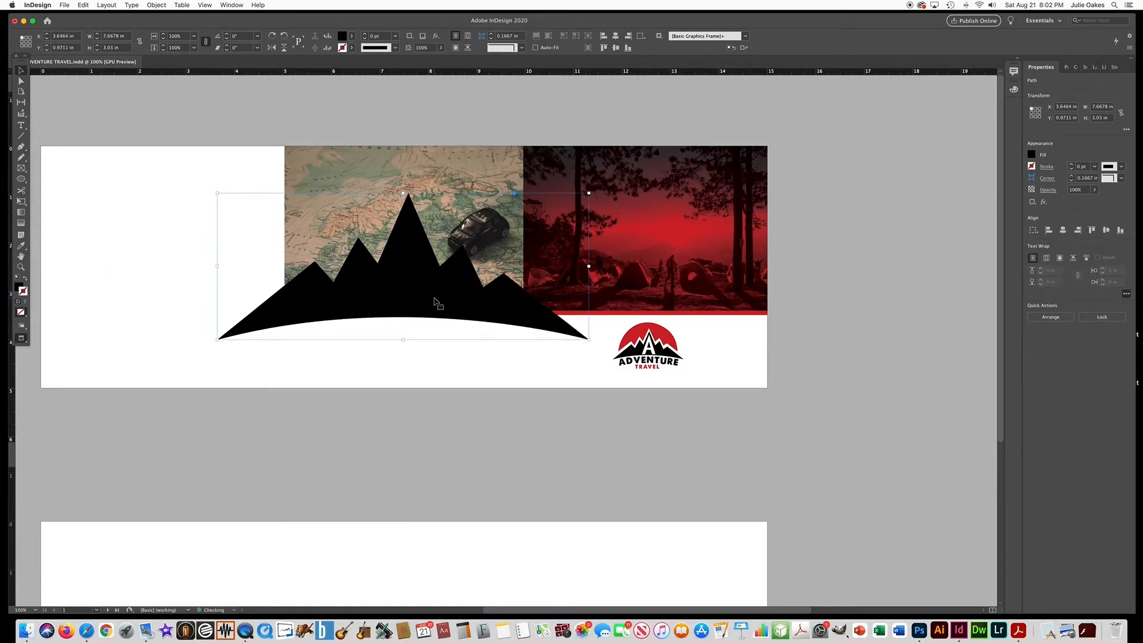
key(Down)
key(Down)
key(Down)
key(Down)
key(Down)
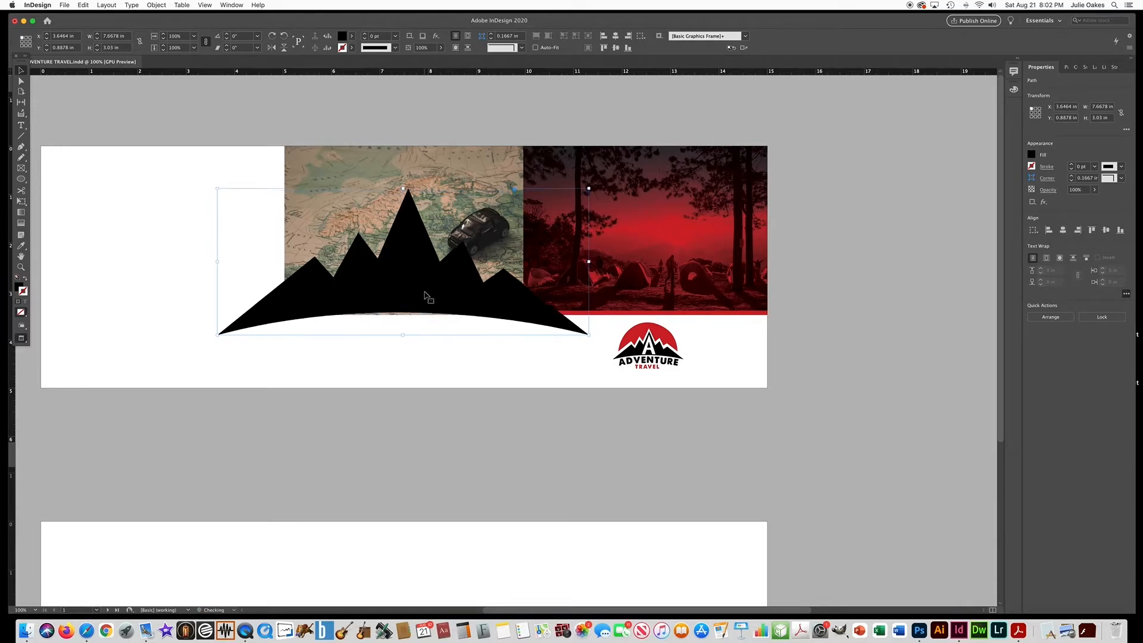
click(369, 115)
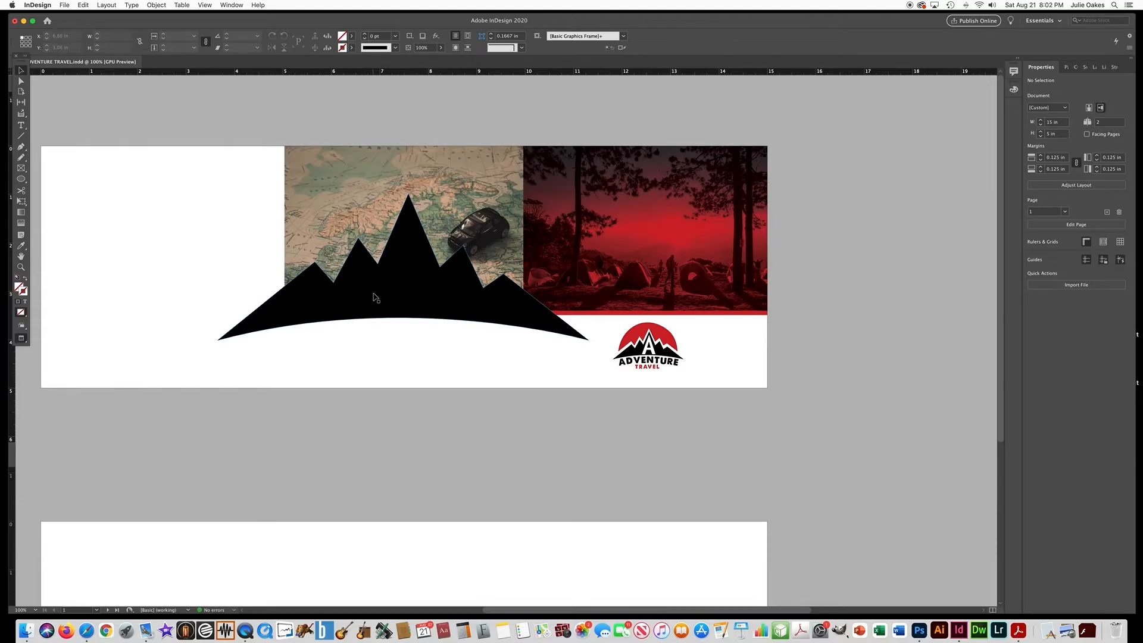
Place man-731900_1920.jpg inside the black mountain shape.
click(382, 276)
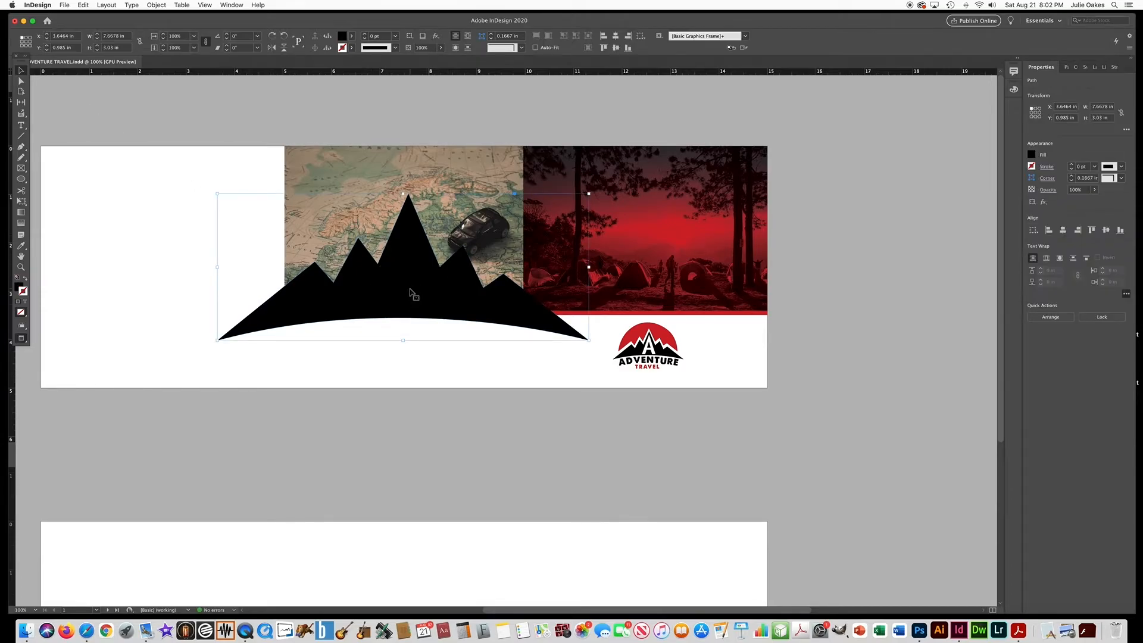
click(65, 6)
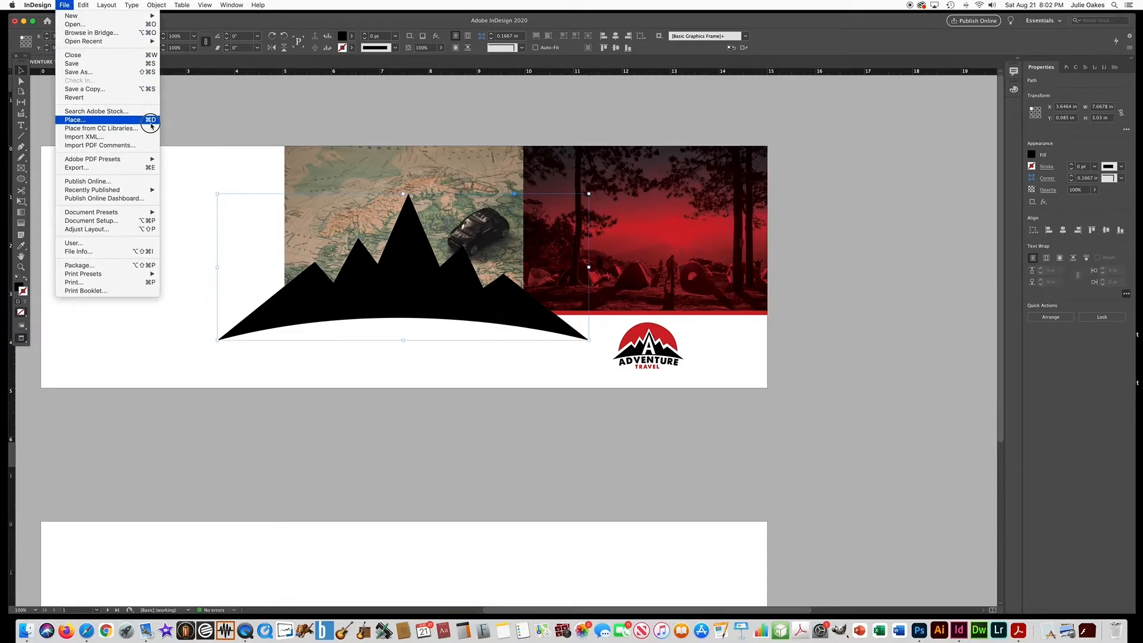
click(152, 120)
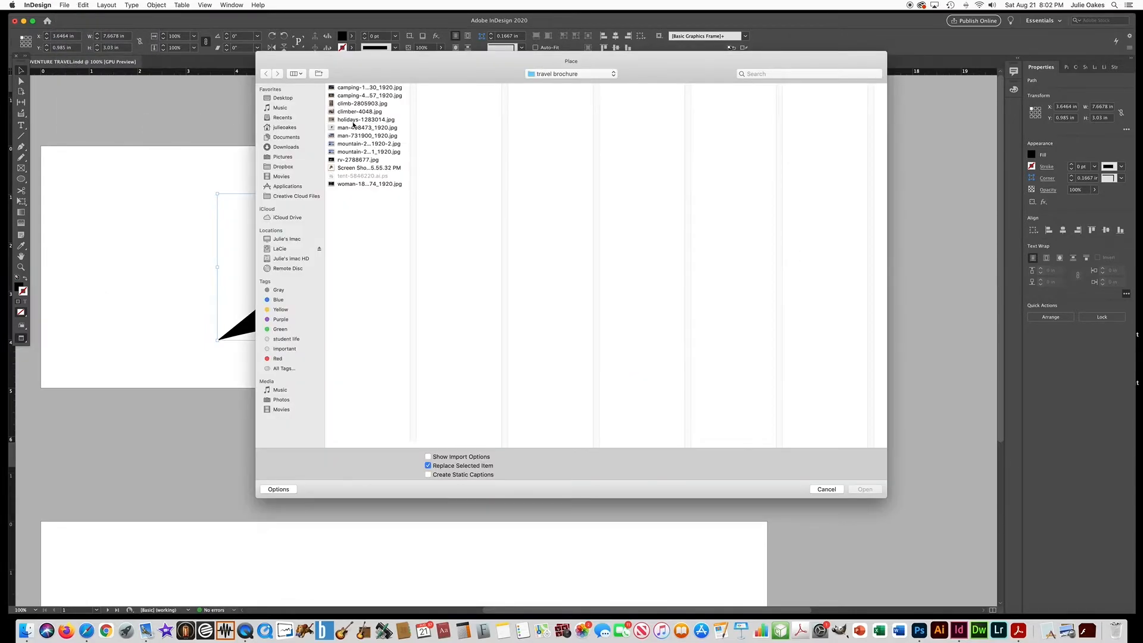
click(350, 120)
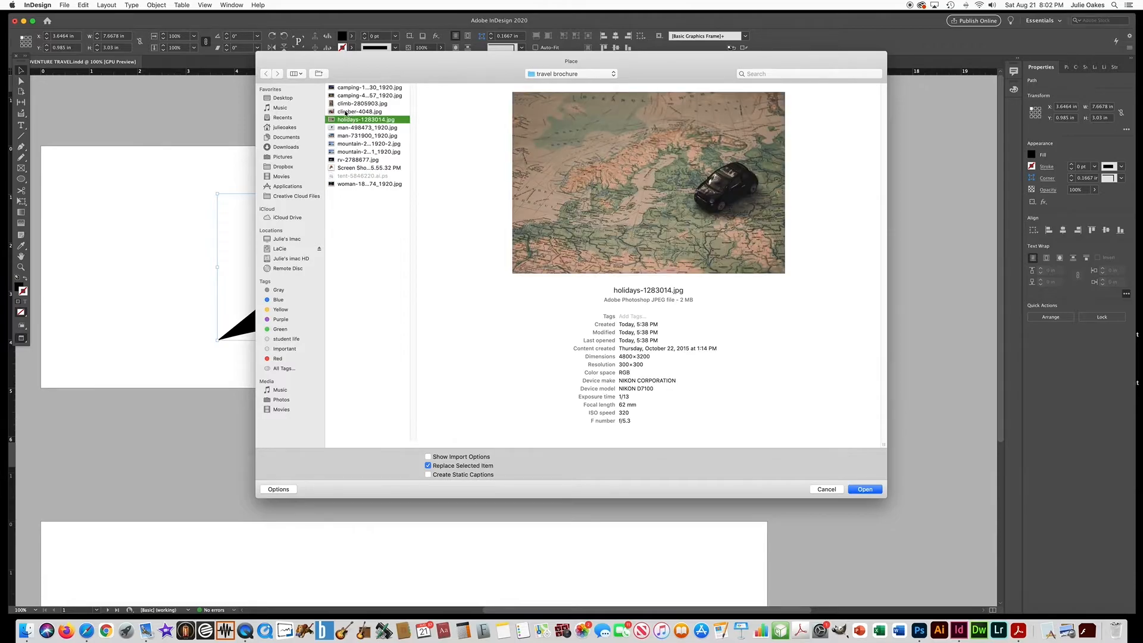
click(346, 112)
click(345, 104)
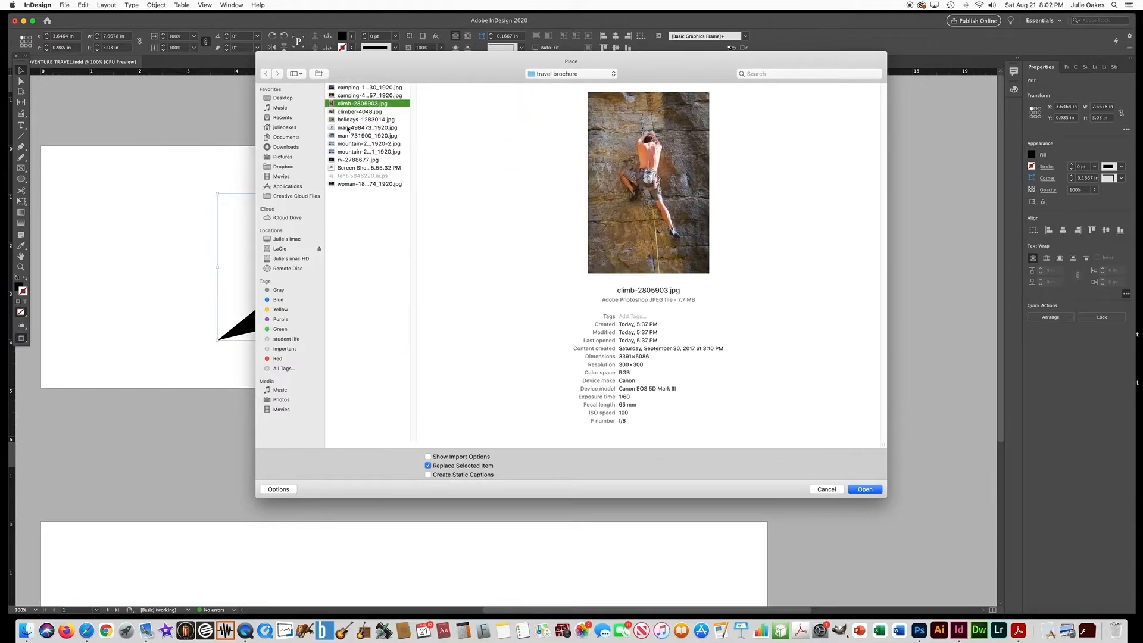
click(349, 136)
key(Return)
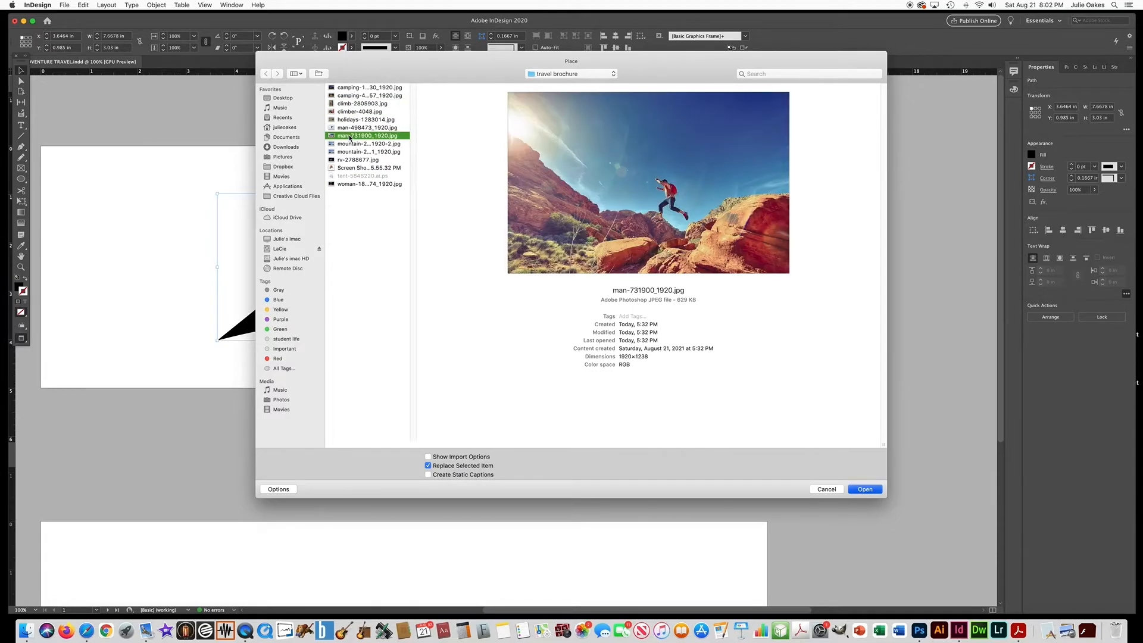
Select the hiker photo inside the mountain shape and fit it with Fill Frame Proportionally.
click(21, 82)
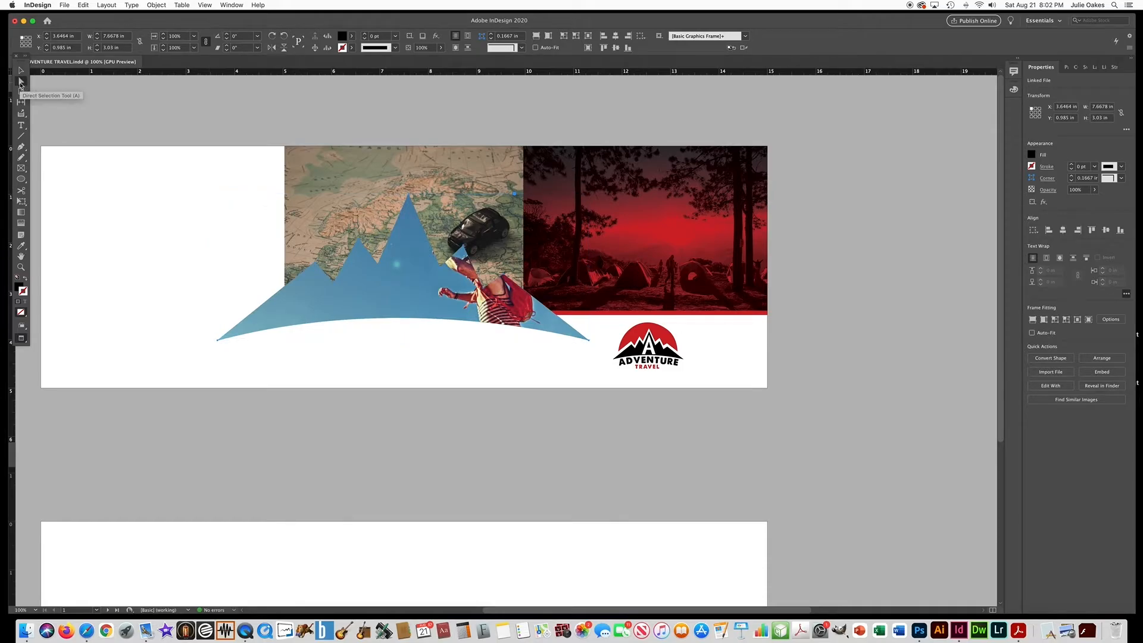
click(424, 278)
drag(422, 276, 372, 280)
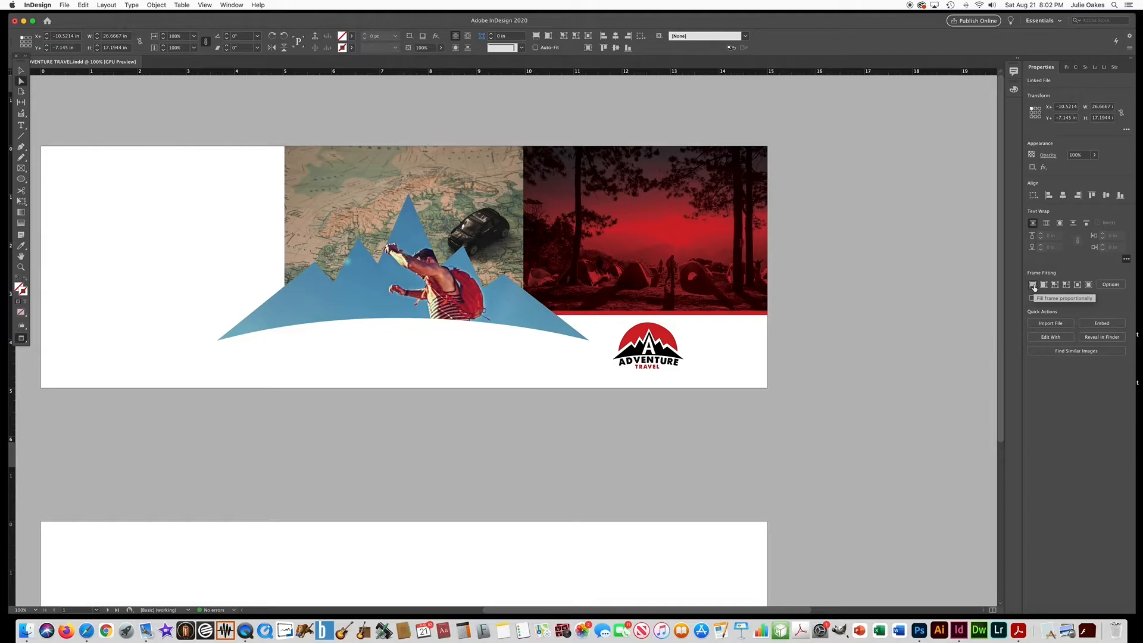
click(1033, 285)
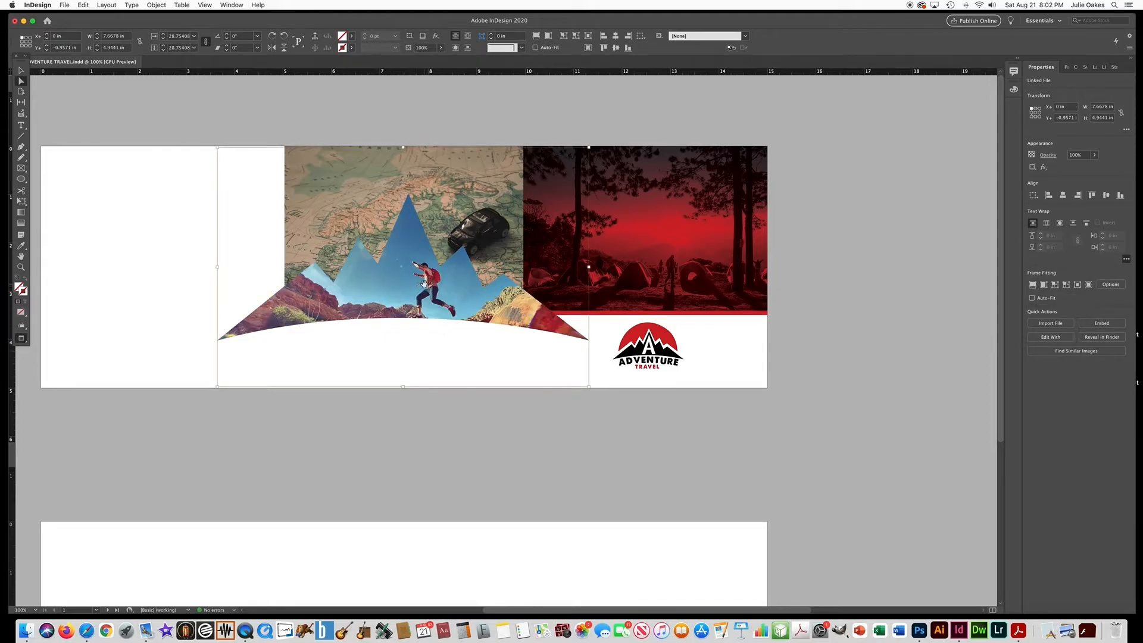
Nudge the hiker photo up to about Y -1.08 in within the mountain shape and enlarge it to about 8.15 in wide.
key(Up)
key(Up)
key(Up)
key(Up)
key(Up)
key(Up)
key(Up)
key(Up)
key(Up)
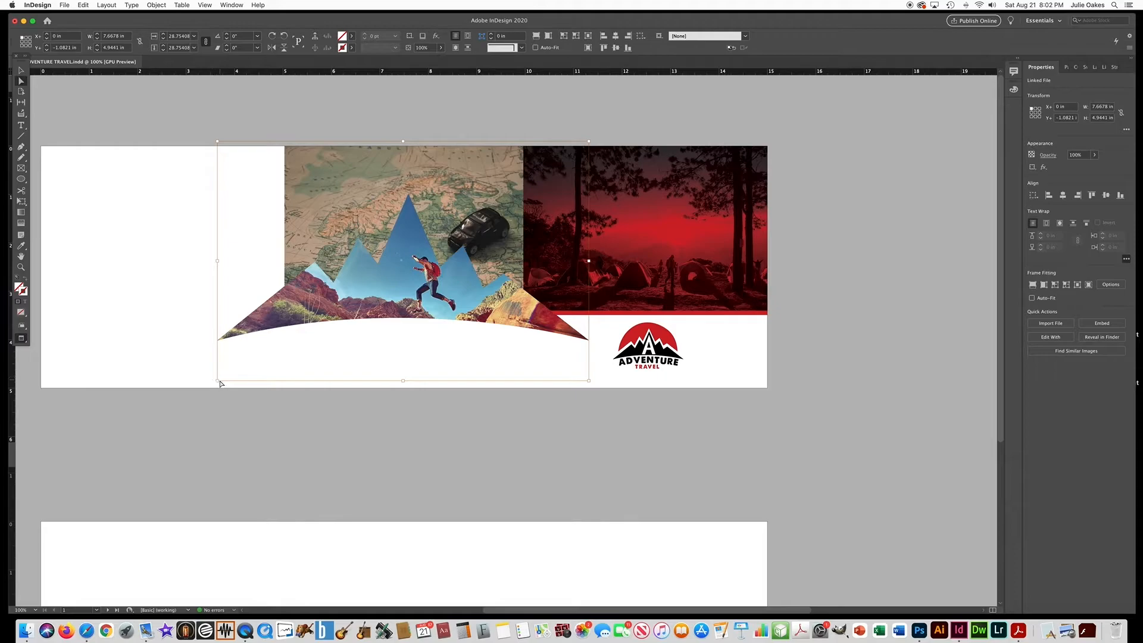
drag(217, 381, 204, 386)
drag(194, 392, 194, 393)
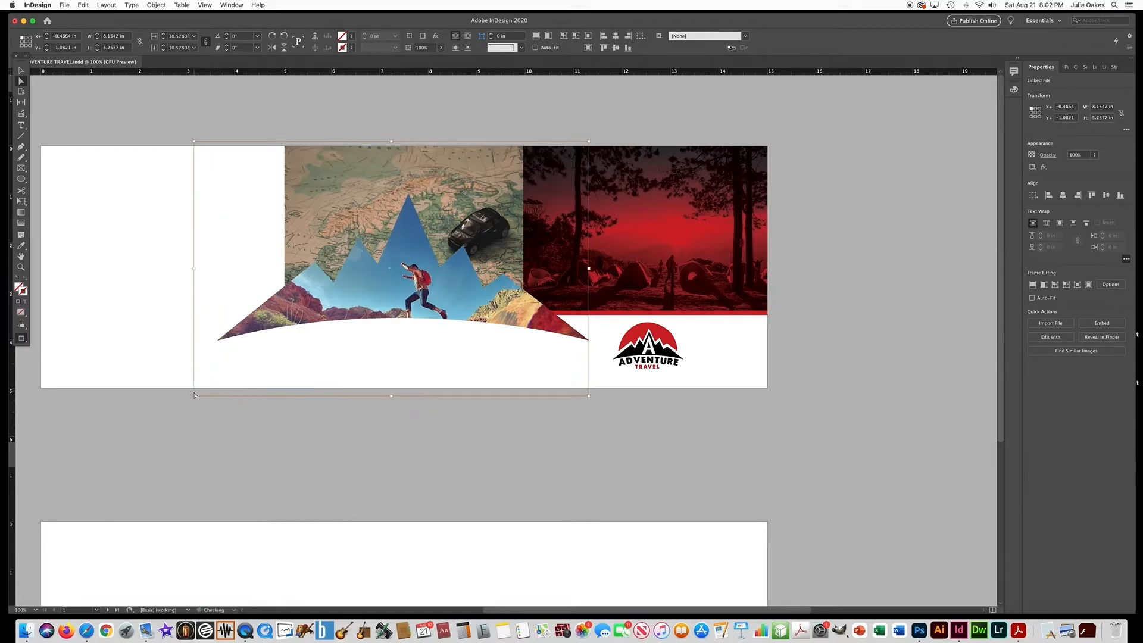
Move the enlarged hiker photo up to about Y -1.53 in within the mountain shape.
key(Up)
key(Up)
key(Up)
key(Up)
key(Up)
key(Up)
key(Up)
key(Up)
key(Up)
key(Up)
key(Up)
key(Up)
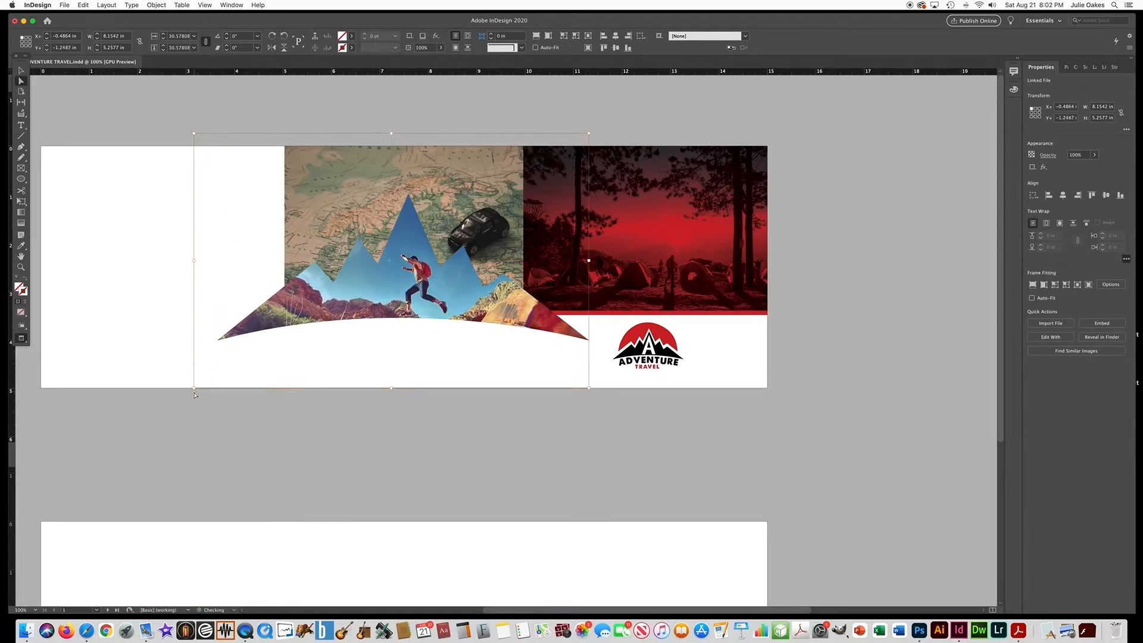
key(Up)
key(Up)
key(Up)
key(Up)
key(Up)
key(Up)
key(Up)
key(Up)
key(Up)
key(Up)
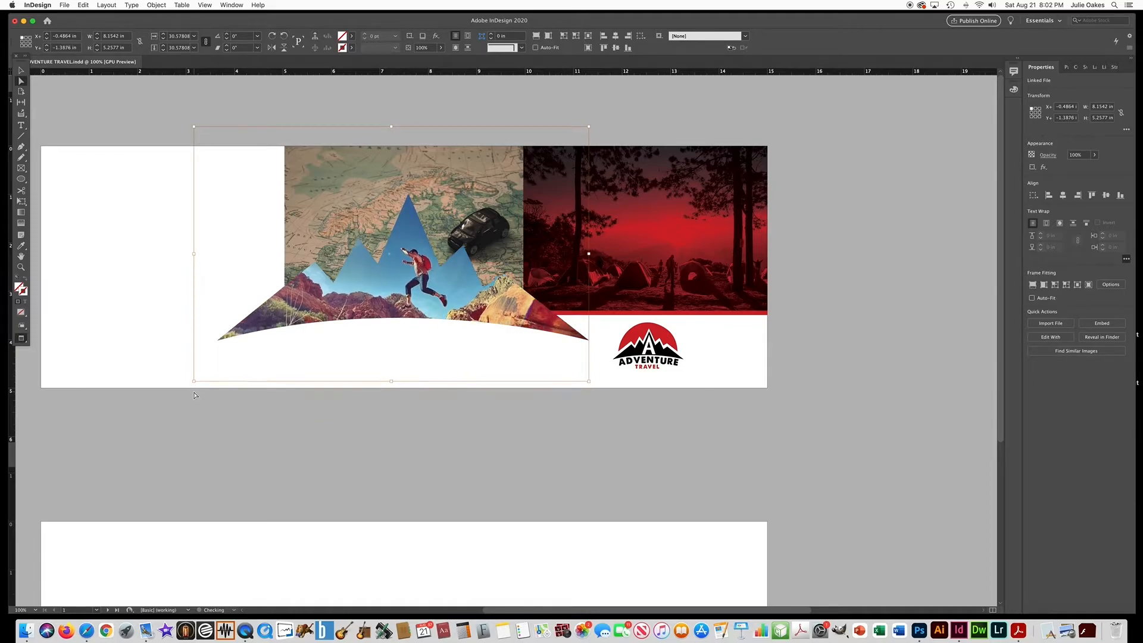
key(Up)
key(Up)
key(Up)
key(Up)
key(Up)
key(Up)
key(Up)
key(Up)
key(Up)
key(Up)
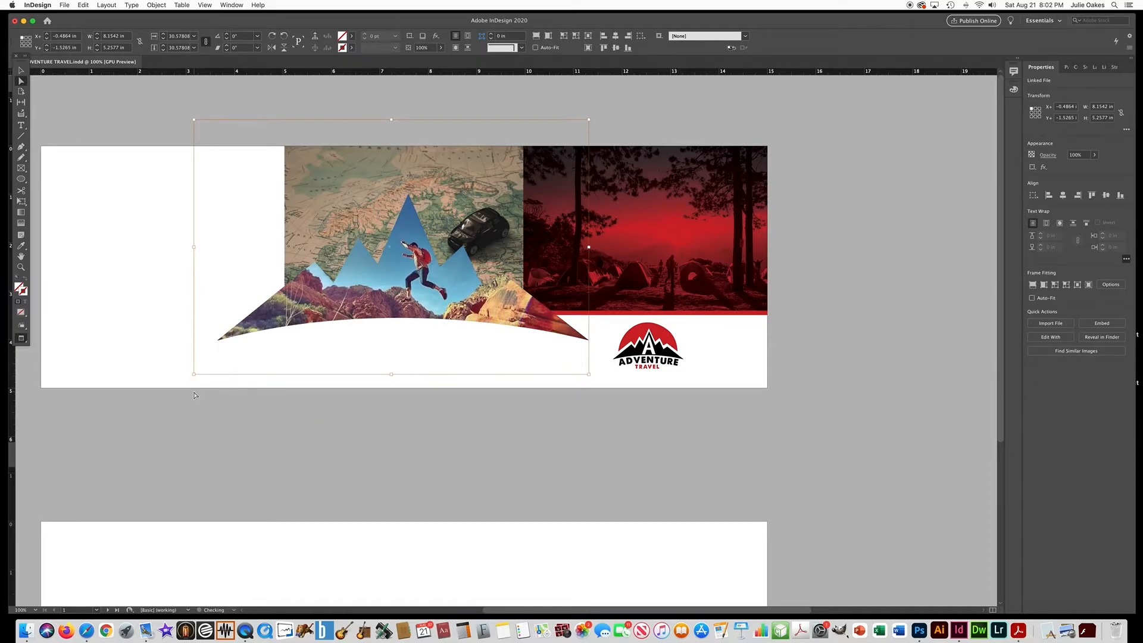
Raise the hiker photo to about Y -1.67 in within the mountain shape and enlarge it slightly from its upper-left corner.
key(Up)
key(Up)
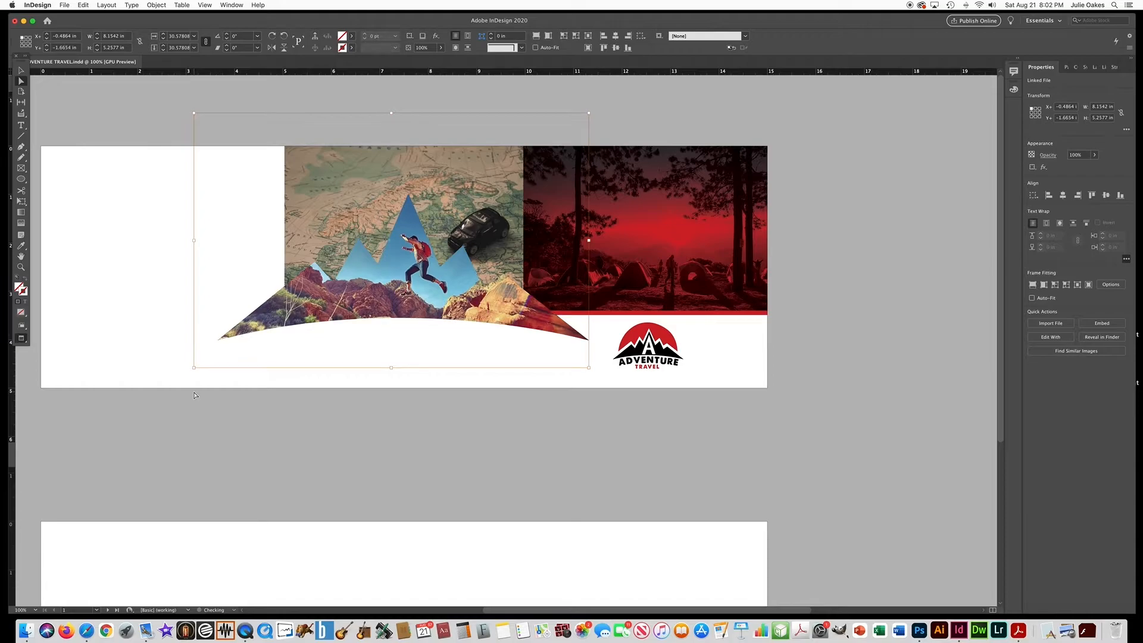
drag(193, 112, 178, 104)
Nudge the enlarged hiker photo slightly right and down within the mountain shape, then deselect it.
key(Right)
key(Right)
key(Right)
key(Down)
key(Down)
key(Down)
key(Down)
key(Down)
key(Down)
click(134, 119)
scroll(137, 122, left, 3)
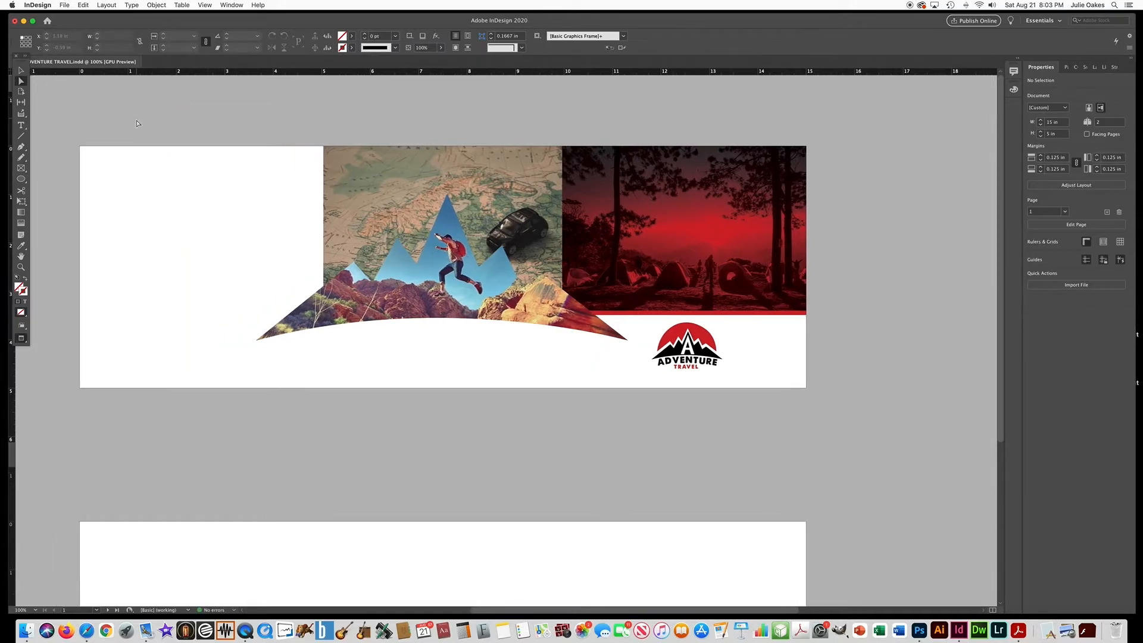
scroll(137, 126, left, 1)
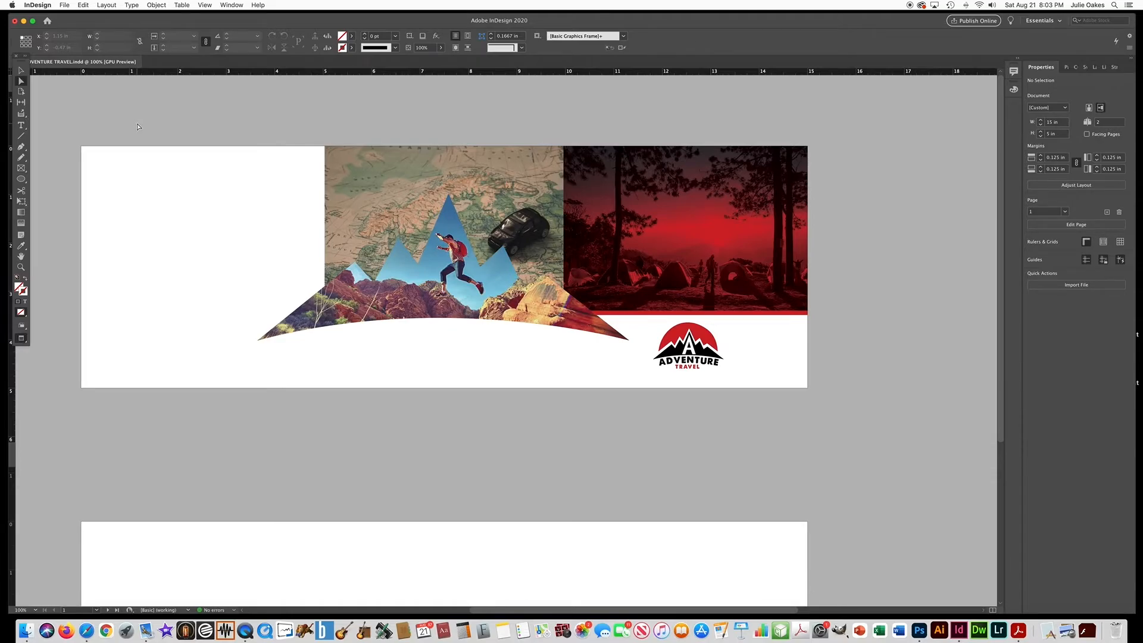
Add an Outer Glow effect to the mountain shape with its opacity set to 100%.
click(19, 71)
click(442, 267)
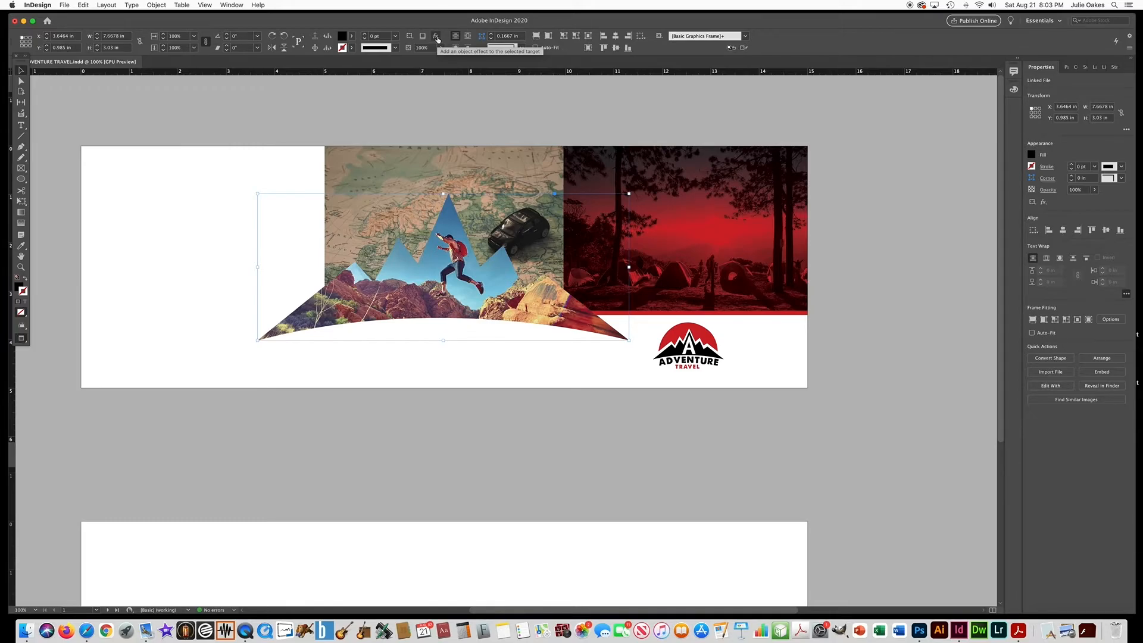
click(436, 37)
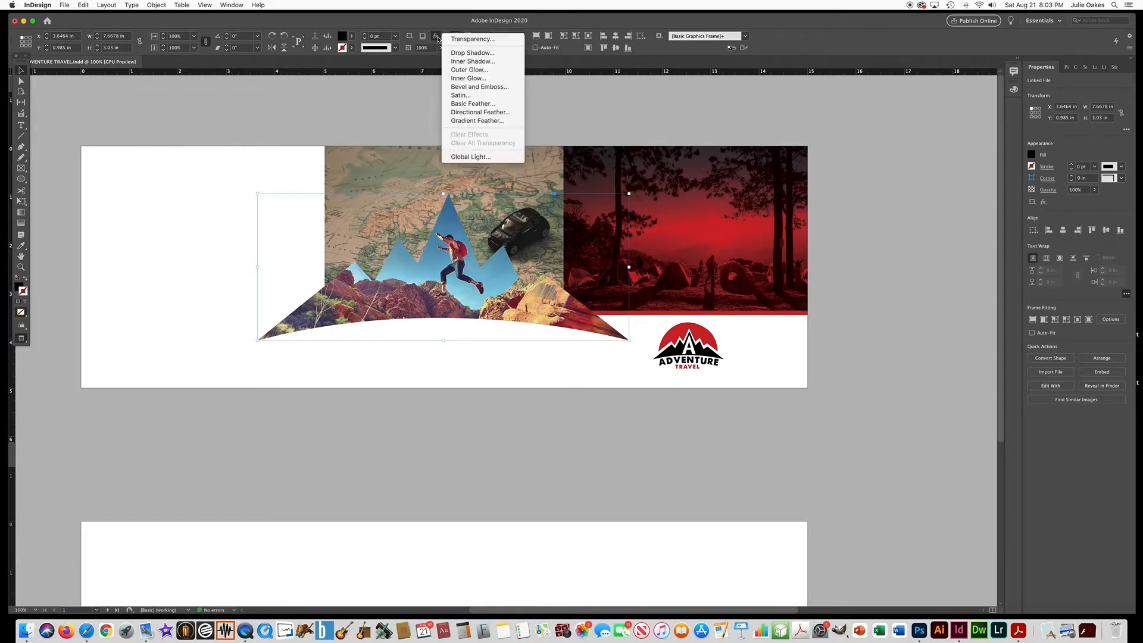
click(468, 72)
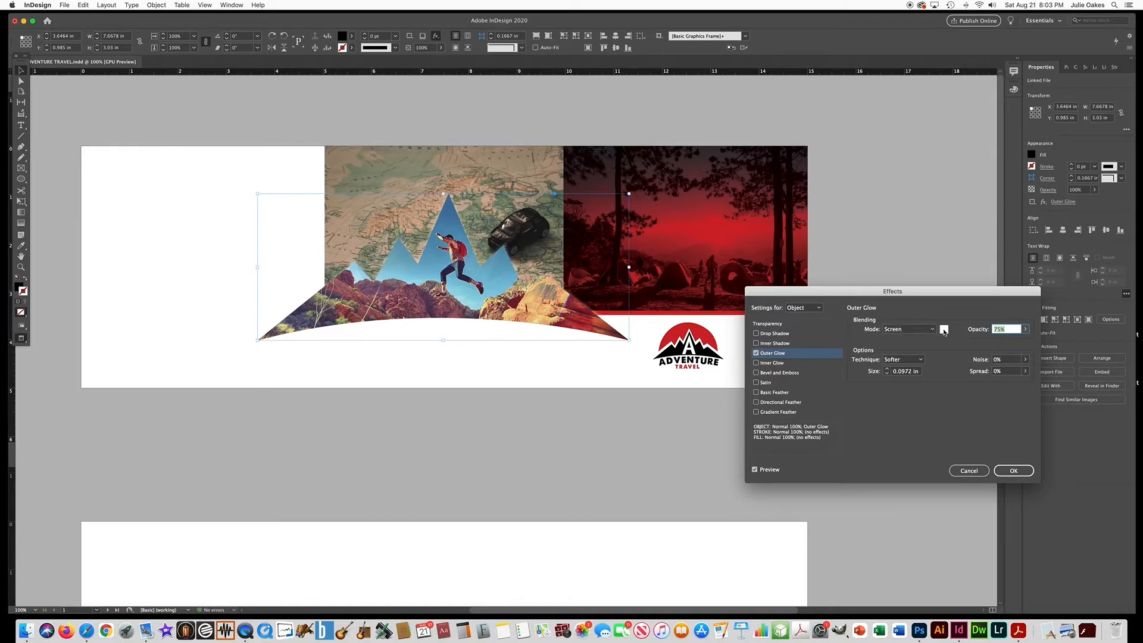
click(1025, 329)
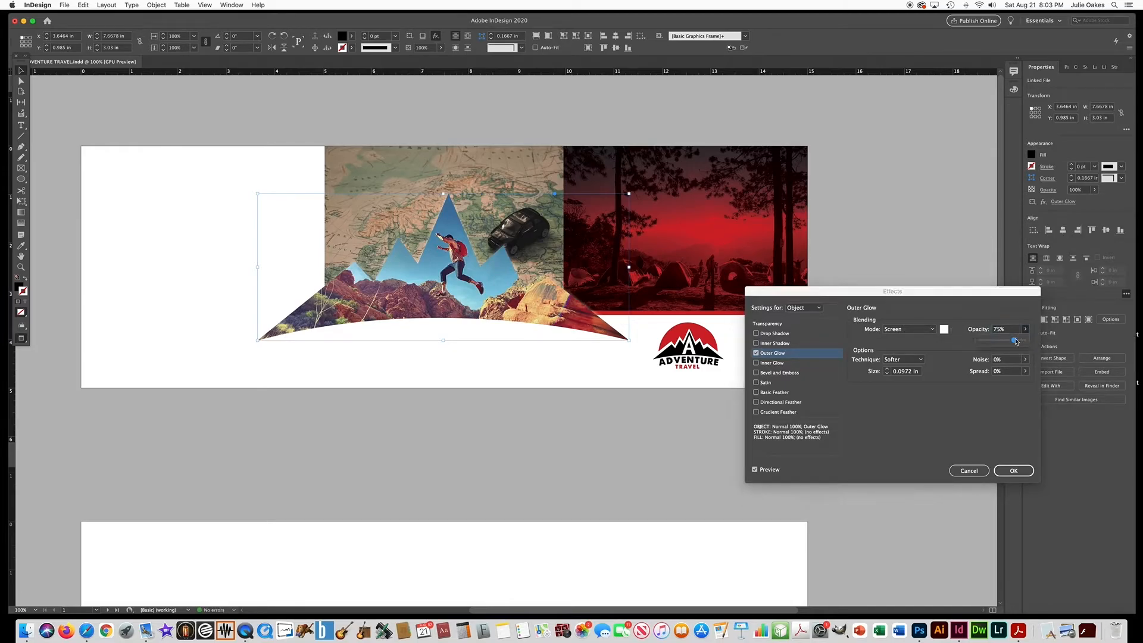
drag(1017, 341, 1027, 341)
Set the mountain shape's Outer Glow size to 0.3125 in and blending mode to Normal, and apply the effect.
click(887, 369)
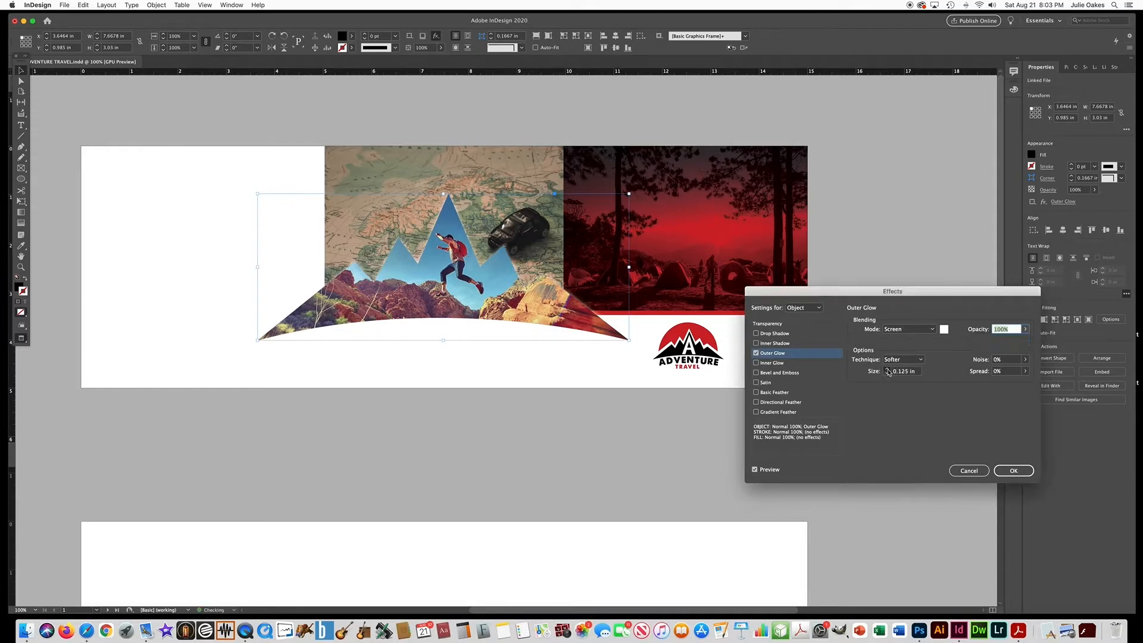
click(887, 369)
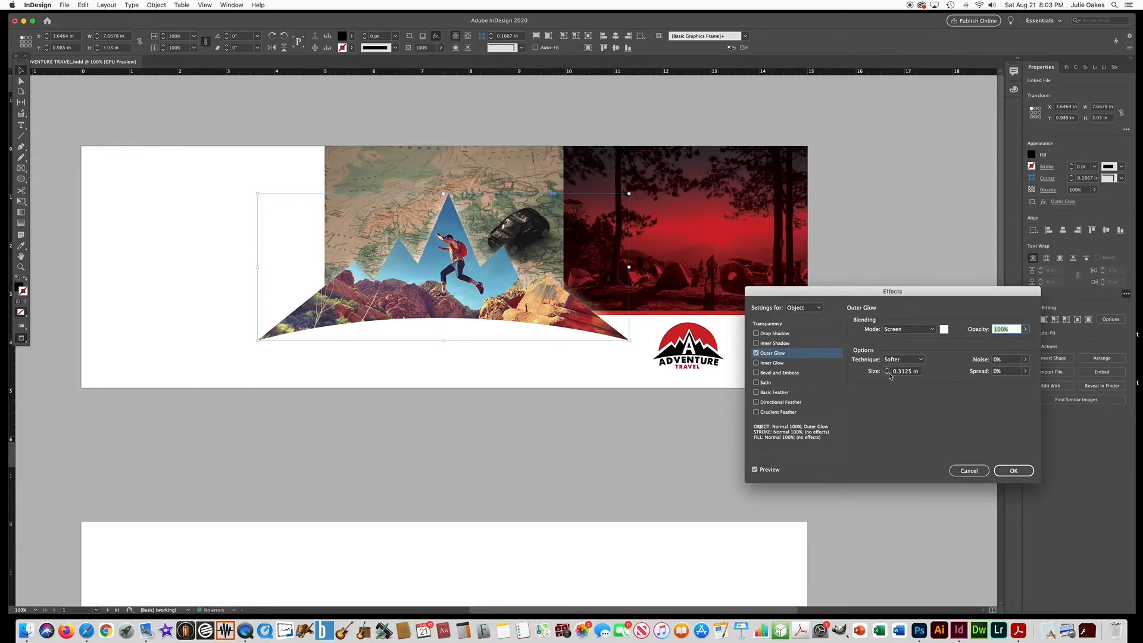
click(896, 332)
click(898, 343)
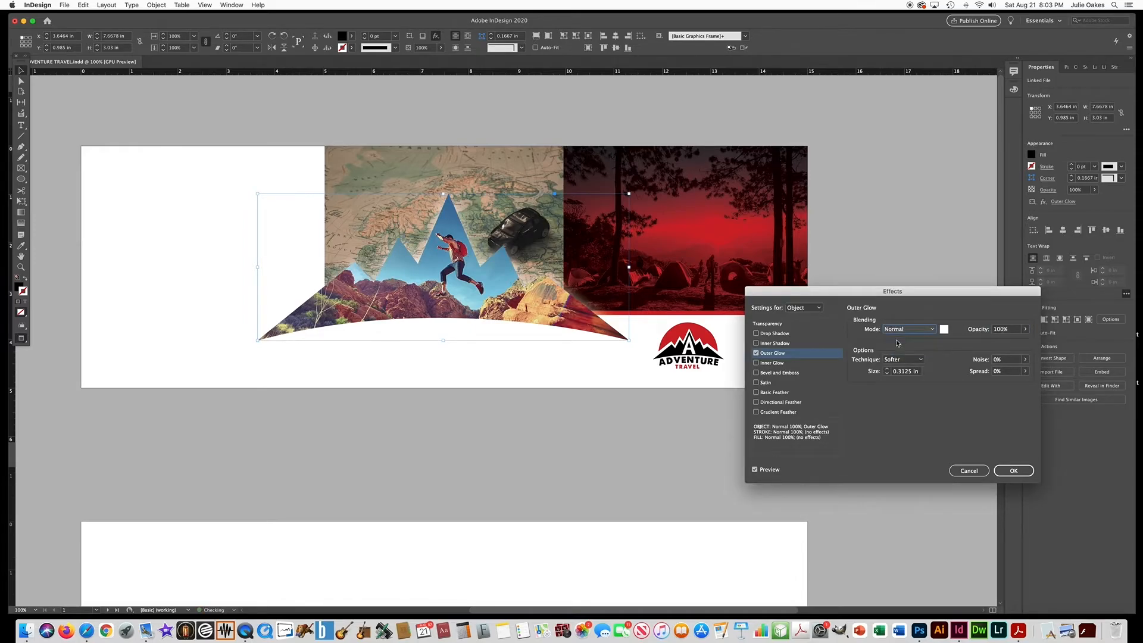
click(895, 331)
click(894, 332)
click(1012, 470)
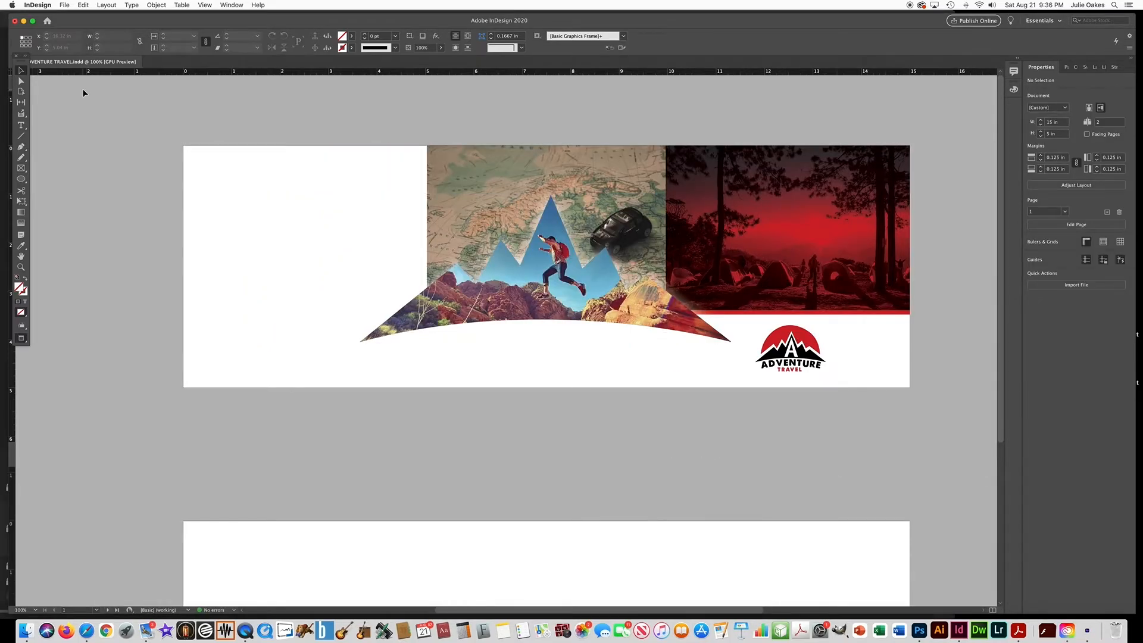
Draw a circle about 1.57 in wide over the mountain shape's lower centre and fill it with [Paper].
scroll(173, 156, down, 1)
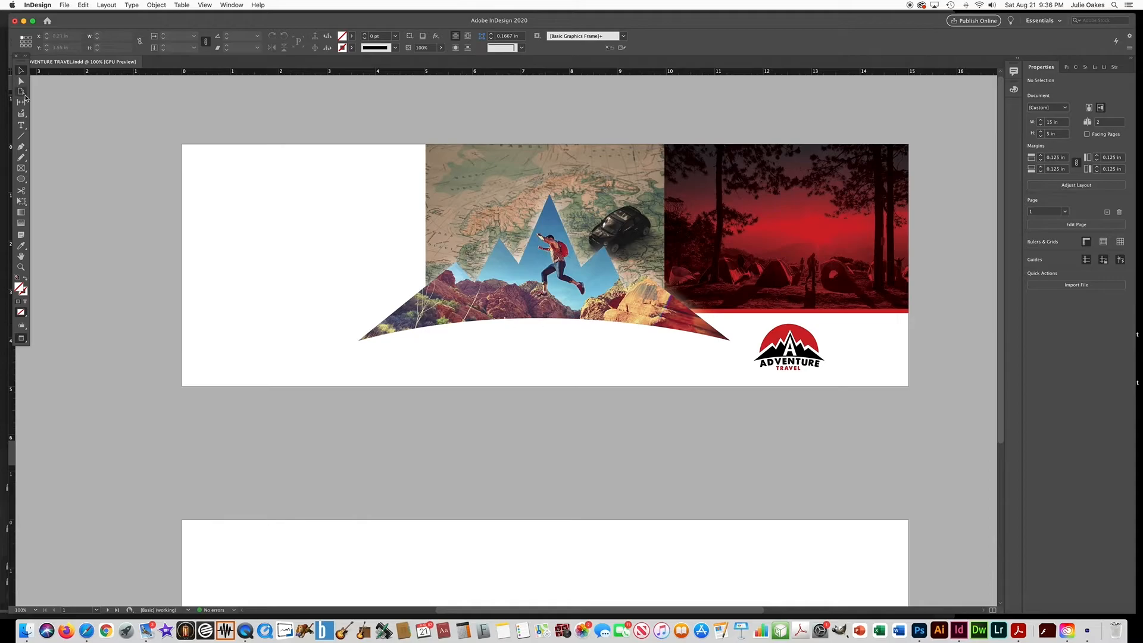
click(22, 179)
drag(510, 290, 608, 366)
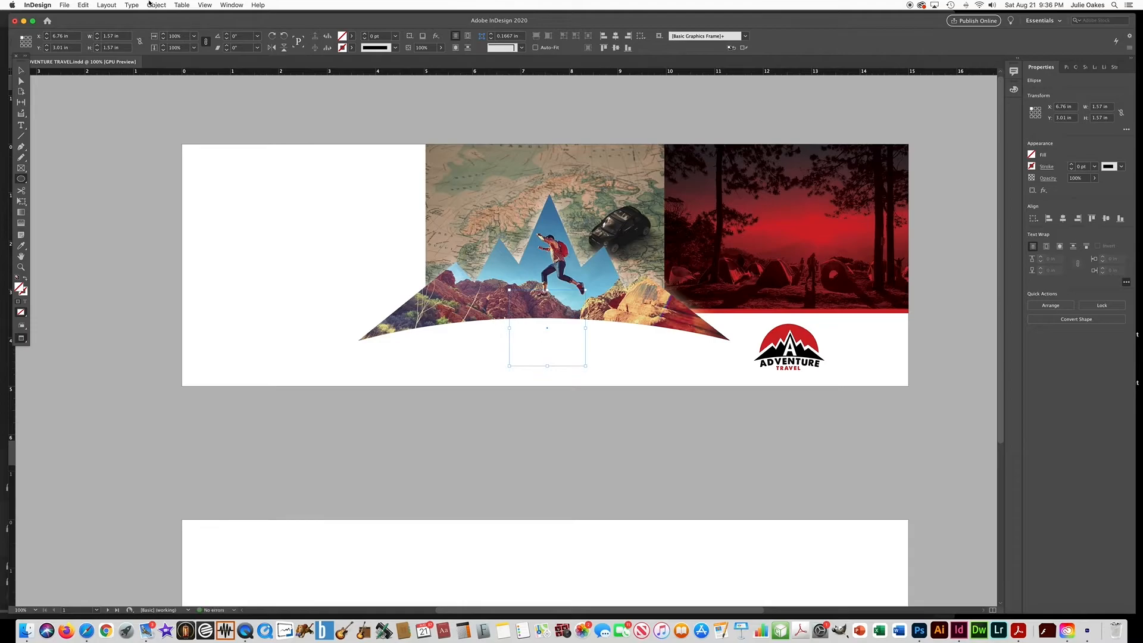
click(351, 37)
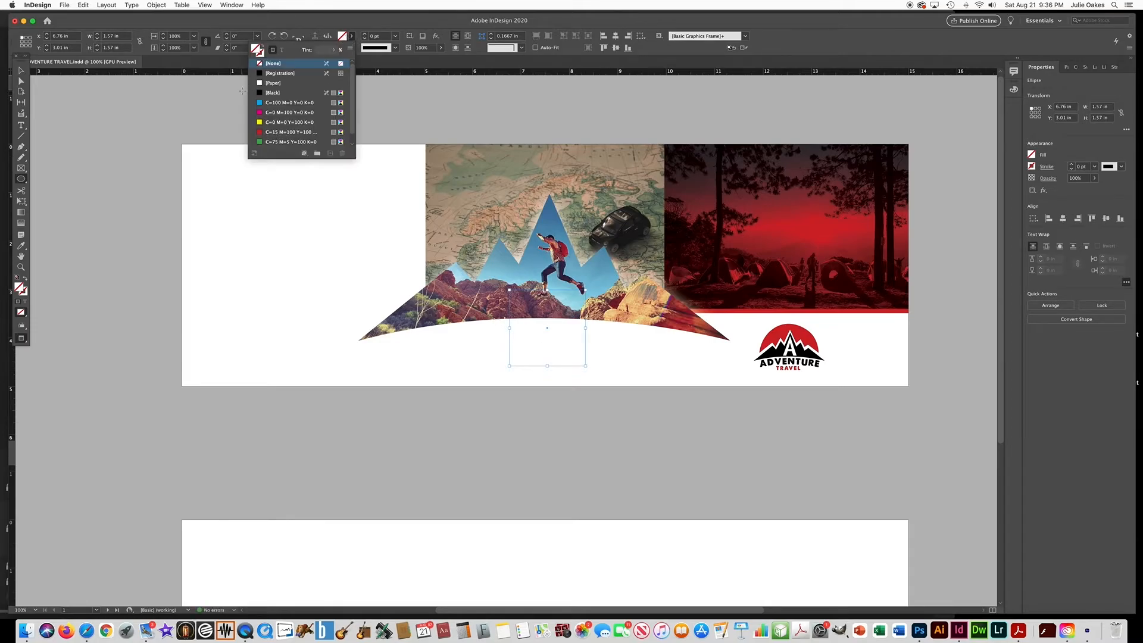
click(260, 84)
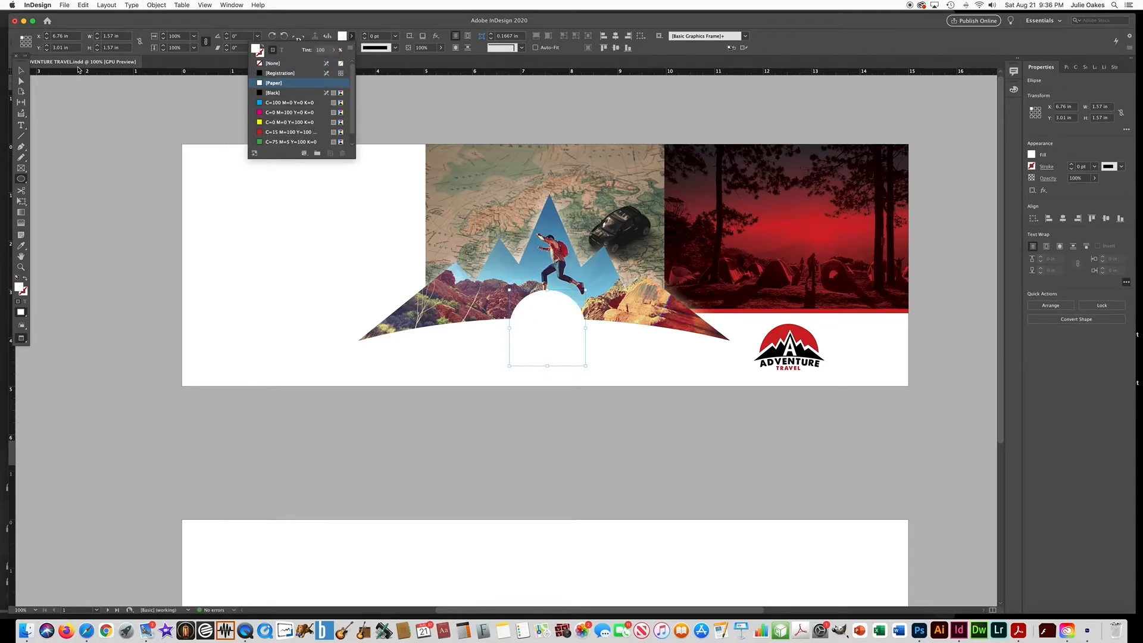
Centre the white circle in the middle panel at about X 6.715 in, Y 3.11 in.
click(21, 72)
drag(553, 328, 551, 329)
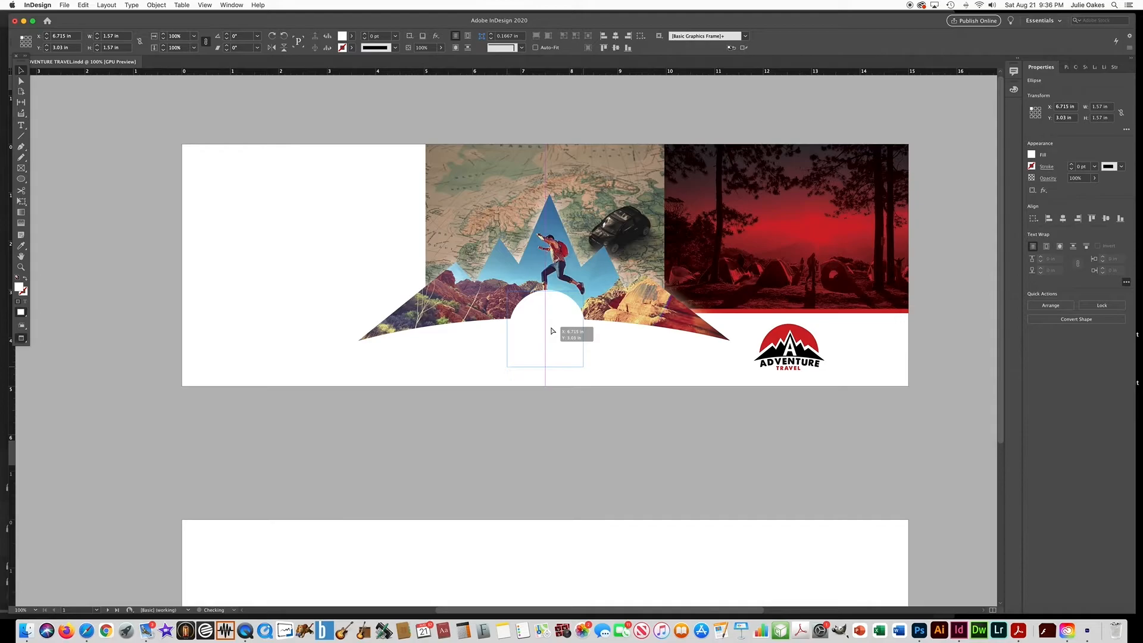
drag(551, 330, 551, 331)
key(Down)
key(Down)
key(Down)
key(Down)
key(Down)
key(Down)
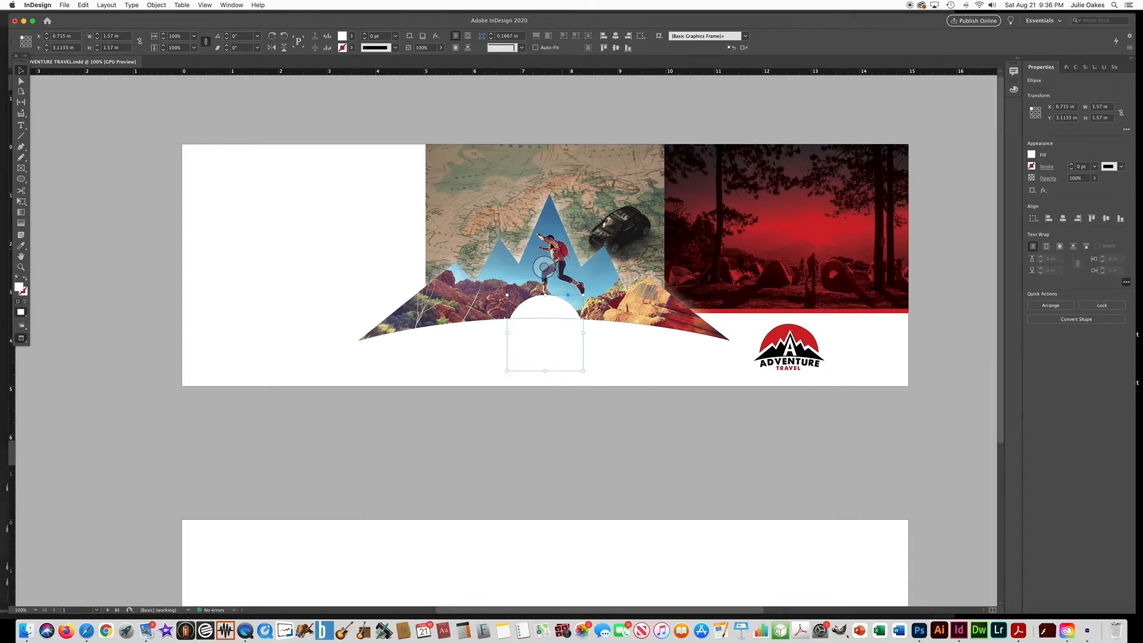
Duplicate the Adventure Travel logo onto the white circle in the middle panel and nudge the copy into the circle's centre.
click(777, 349)
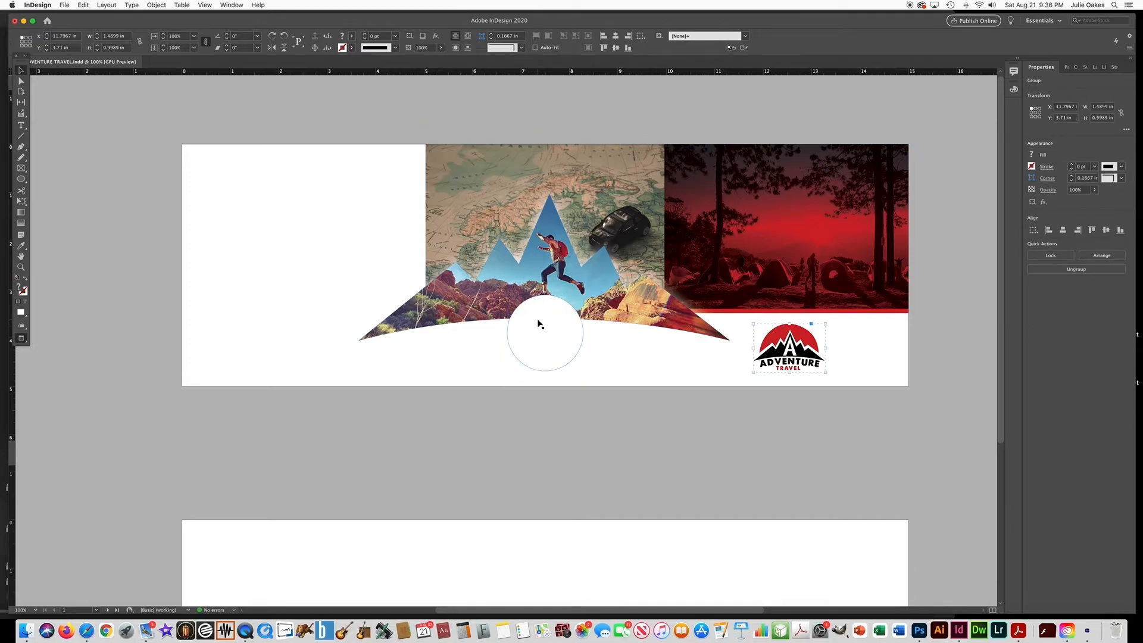
drag(781, 339, 530, 322)
key(Right)
key(Right)
key(Right)
key(Down)
key(Down)
key(Down)
click(340, 243)
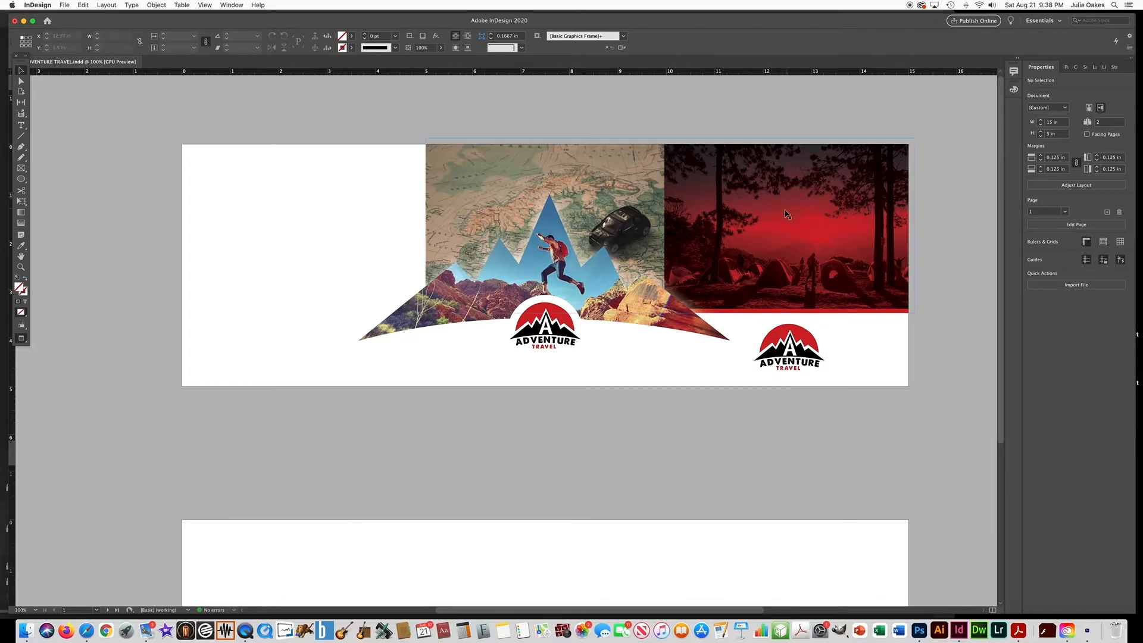
Nudge the logo below the red camping photo down to about Y 3.77 in.
click(783, 359)
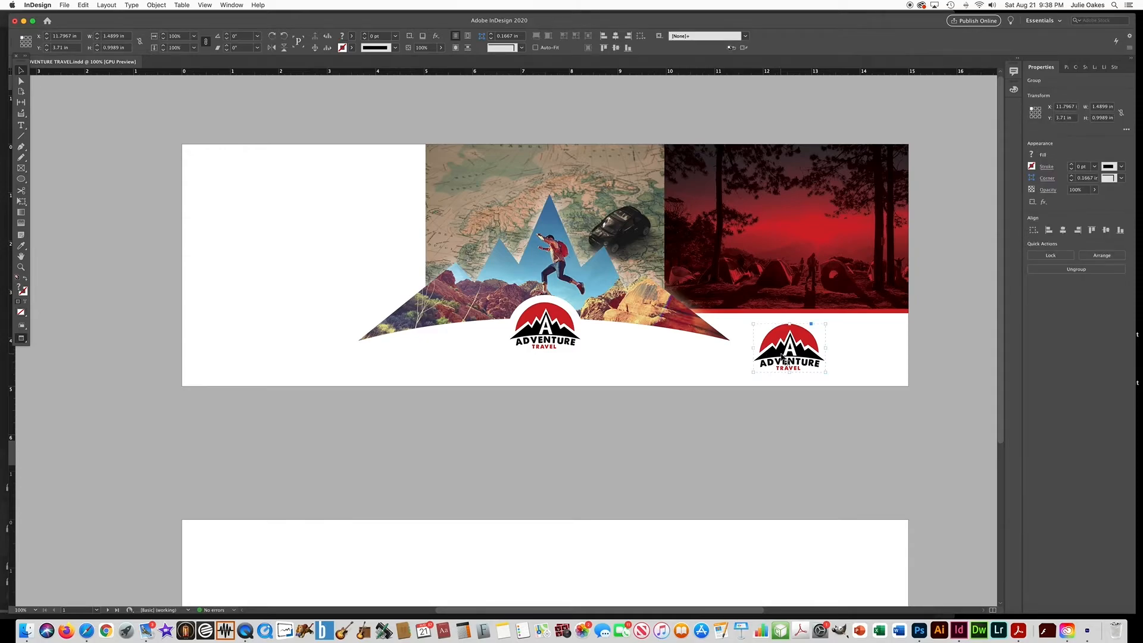
key(Down)
key(Down)
key(Down)
key(Down)
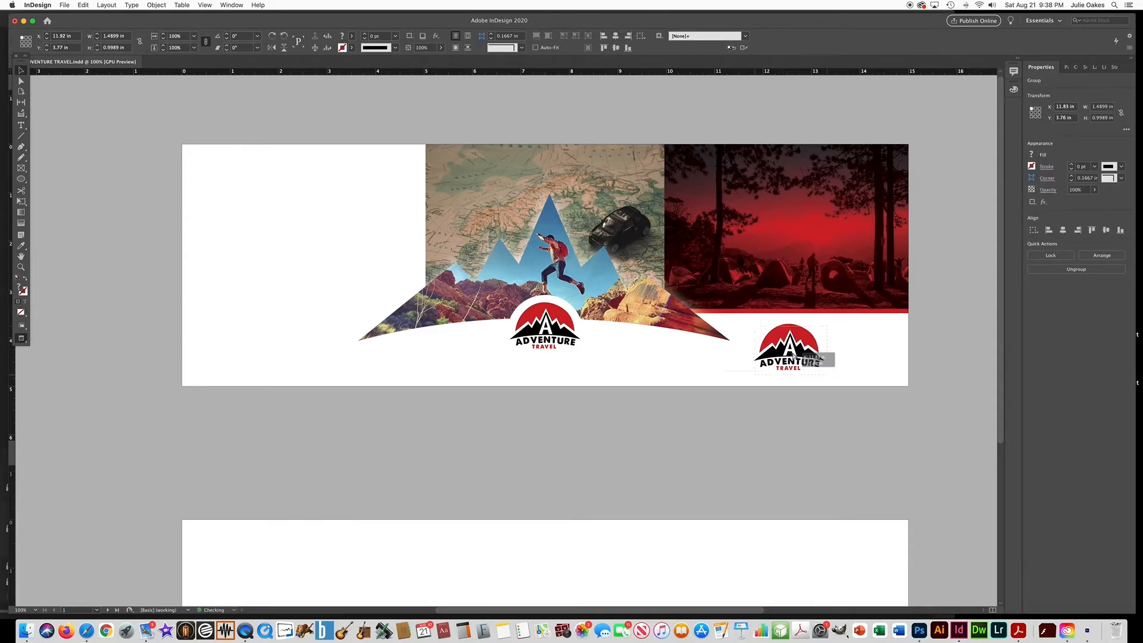
click(153, 5)
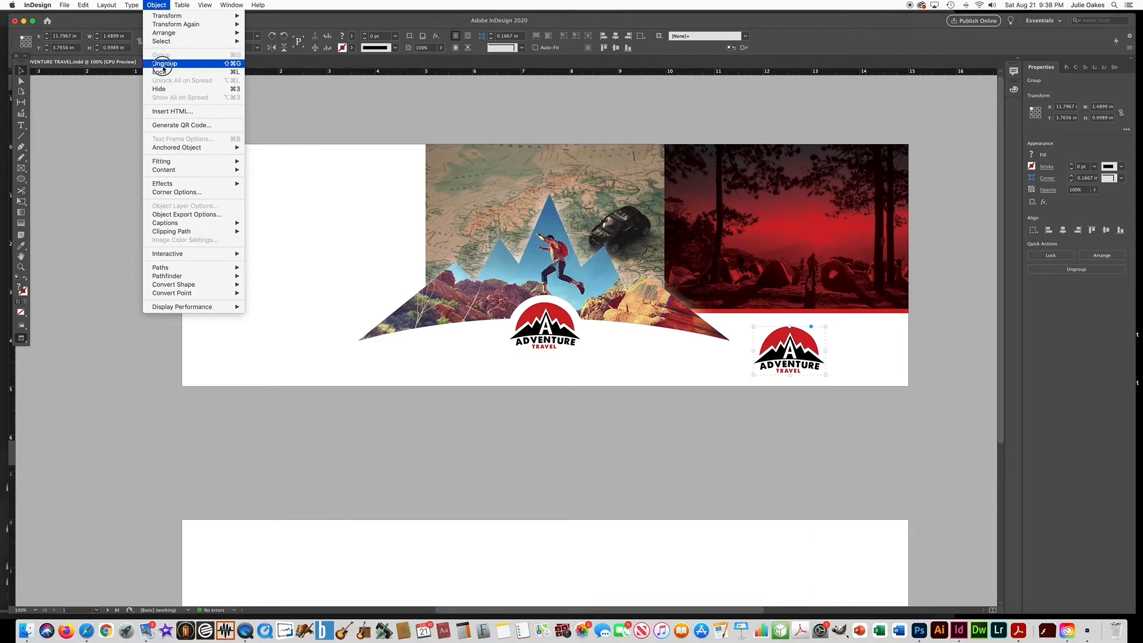
click(230, 64)
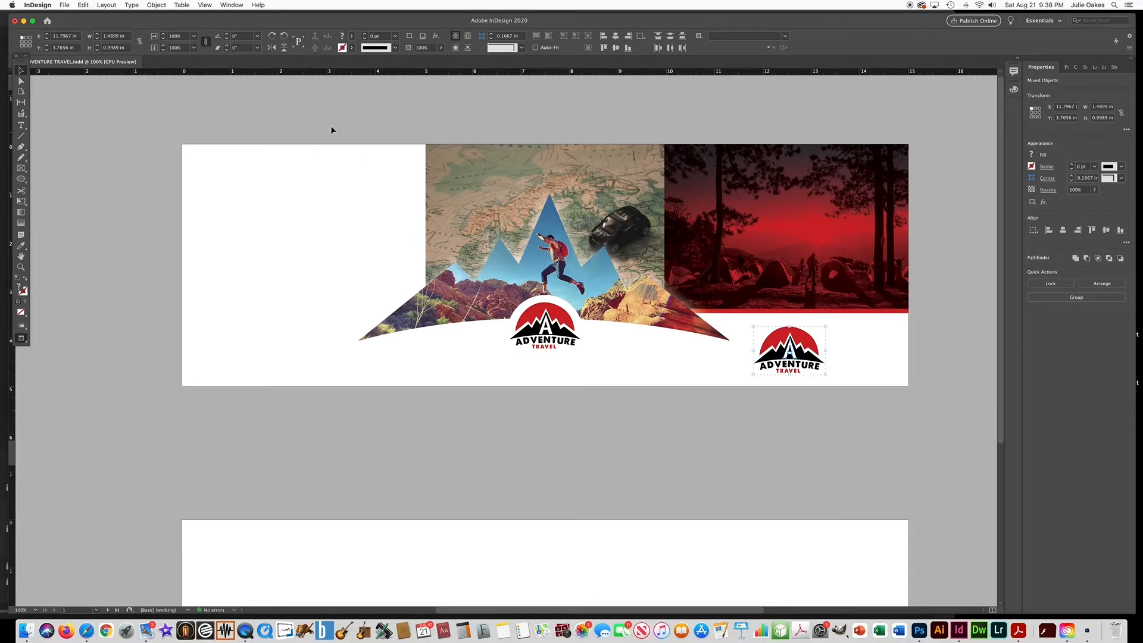
key(super+g)
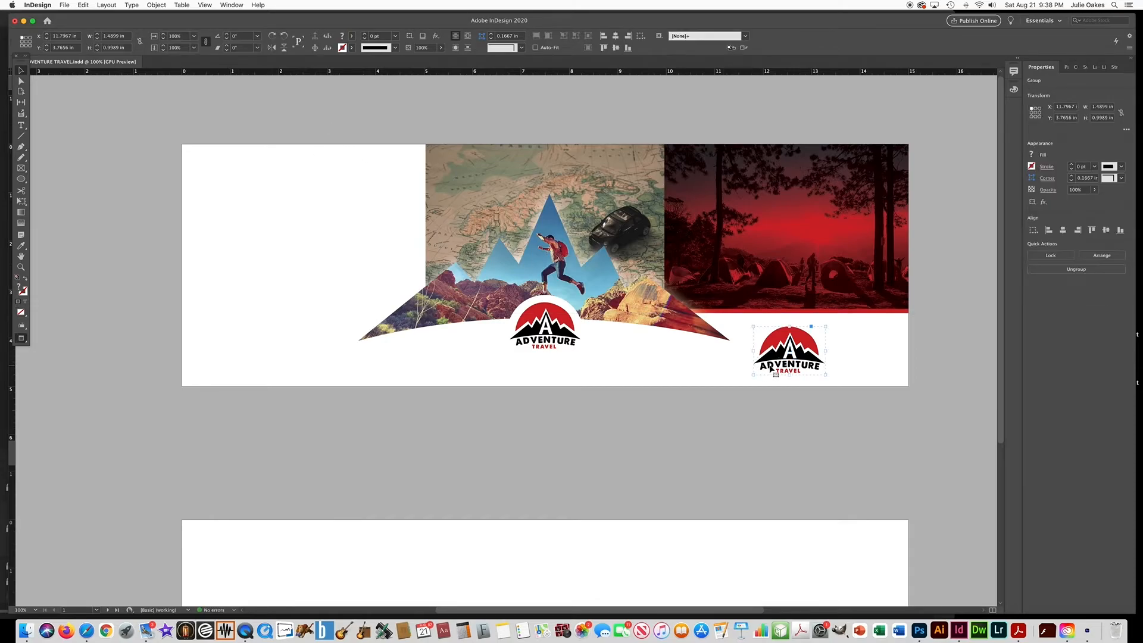
Ungroup the logo below the red photo and fill its word TRAVEL with [Paper].
click(159, 4)
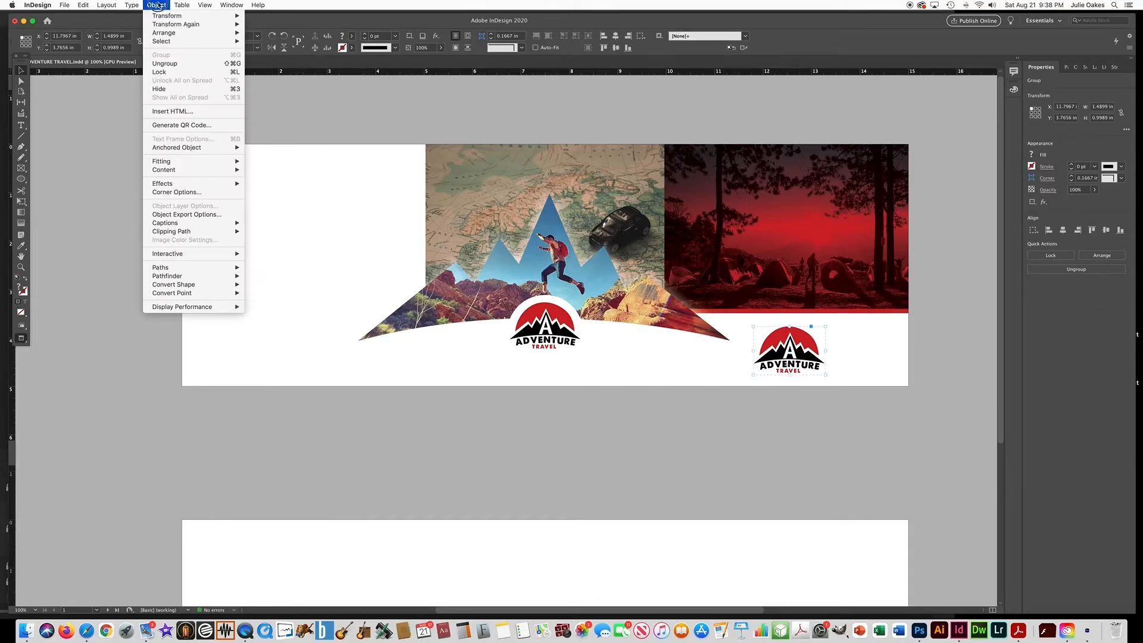
click(170, 64)
click(713, 372)
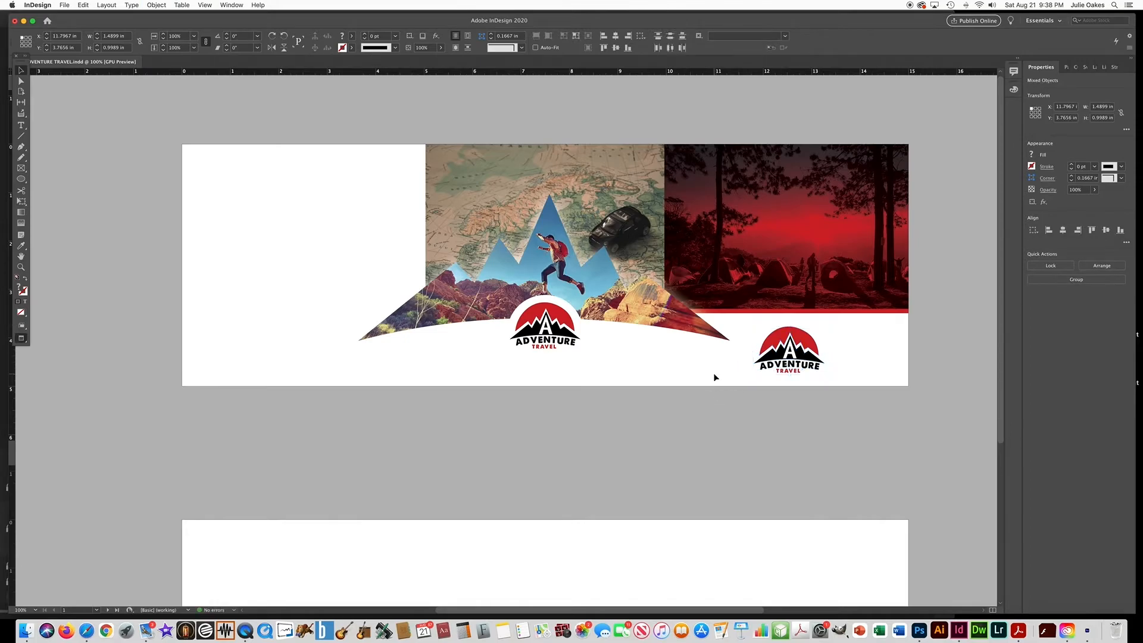
click(786, 373)
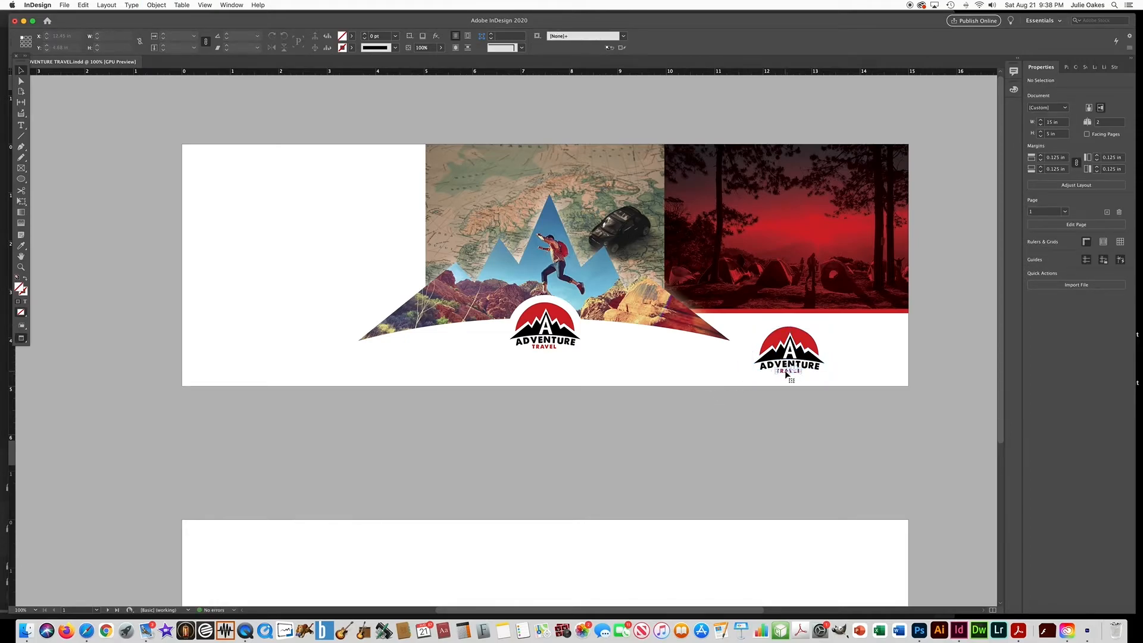
click(352, 39)
click(262, 83)
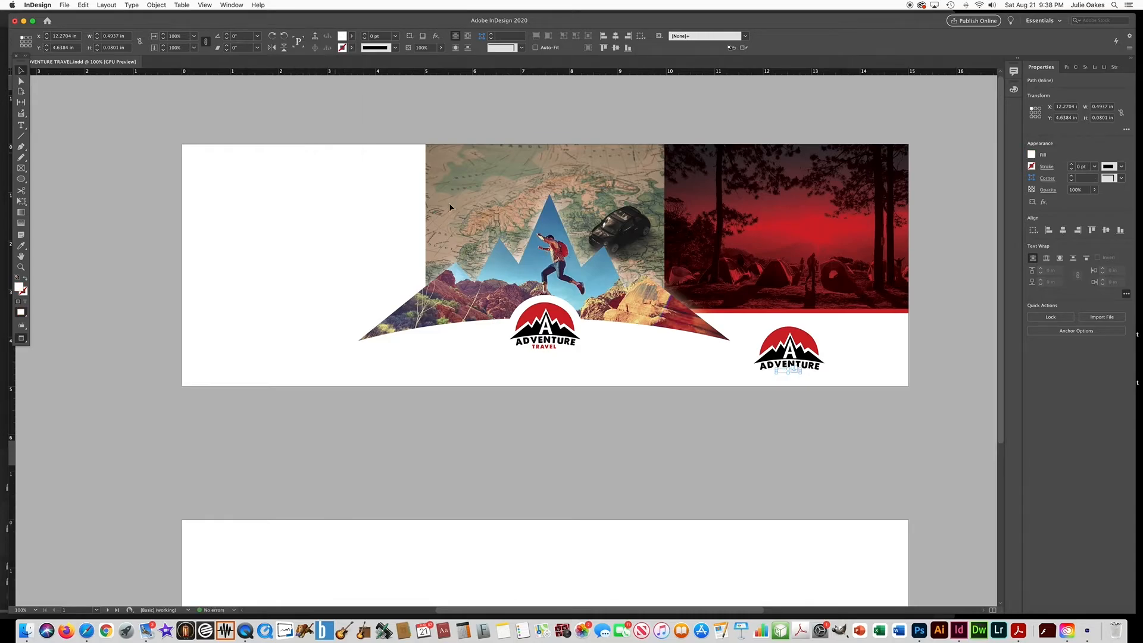
Select all the pieces of the logo with the white TRAVEL text and group them.
click(751, 346)
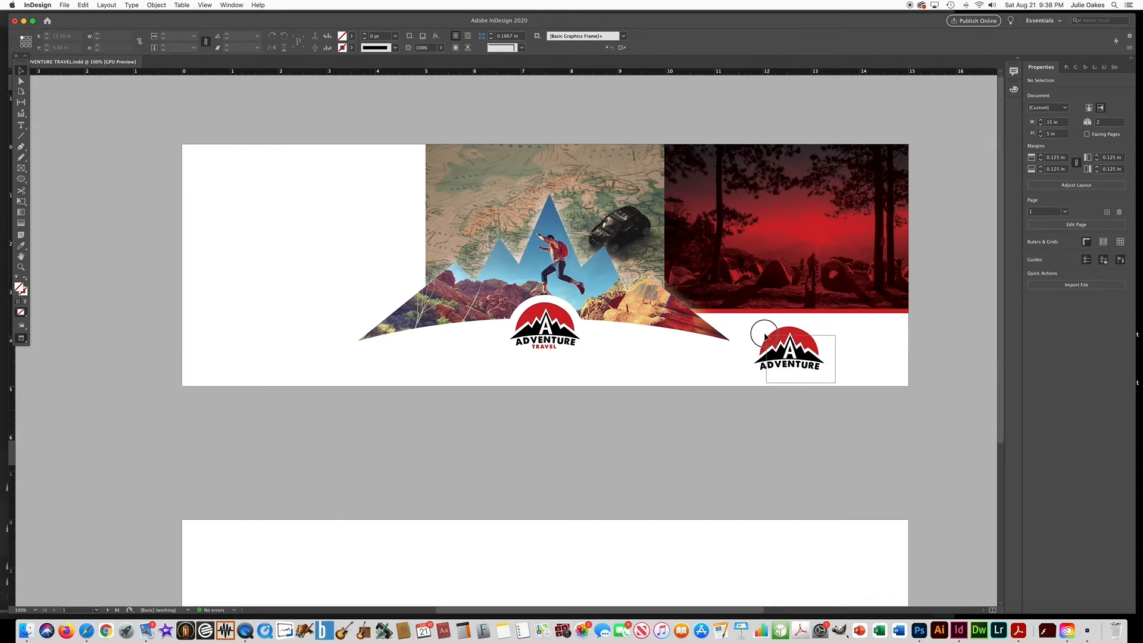
click(752, 327)
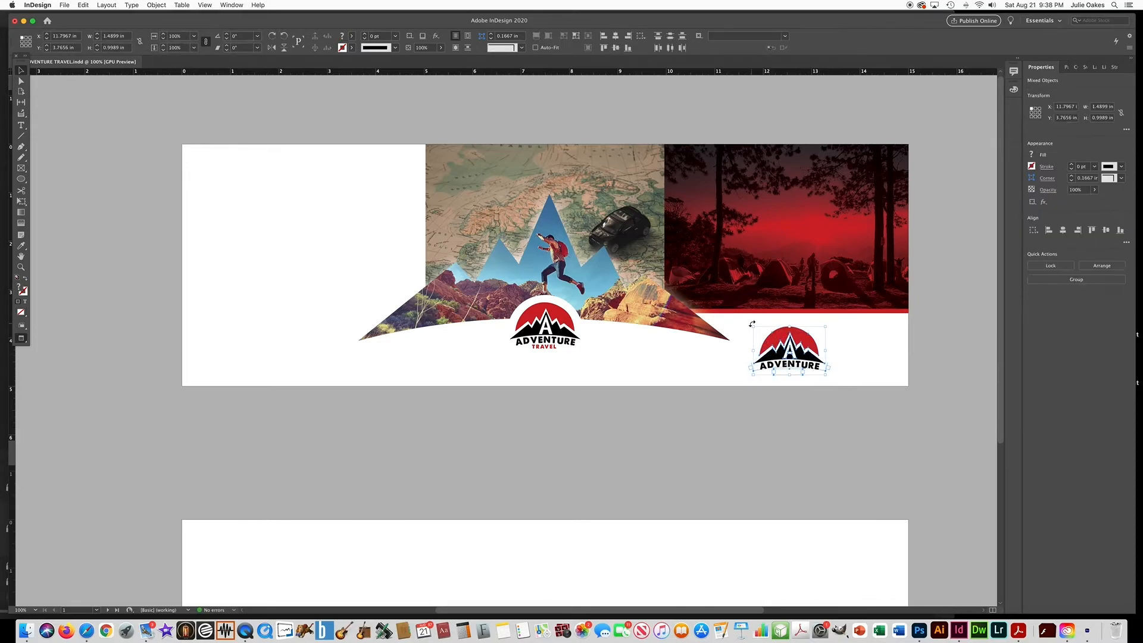
click(157, 5)
click(161, 55)
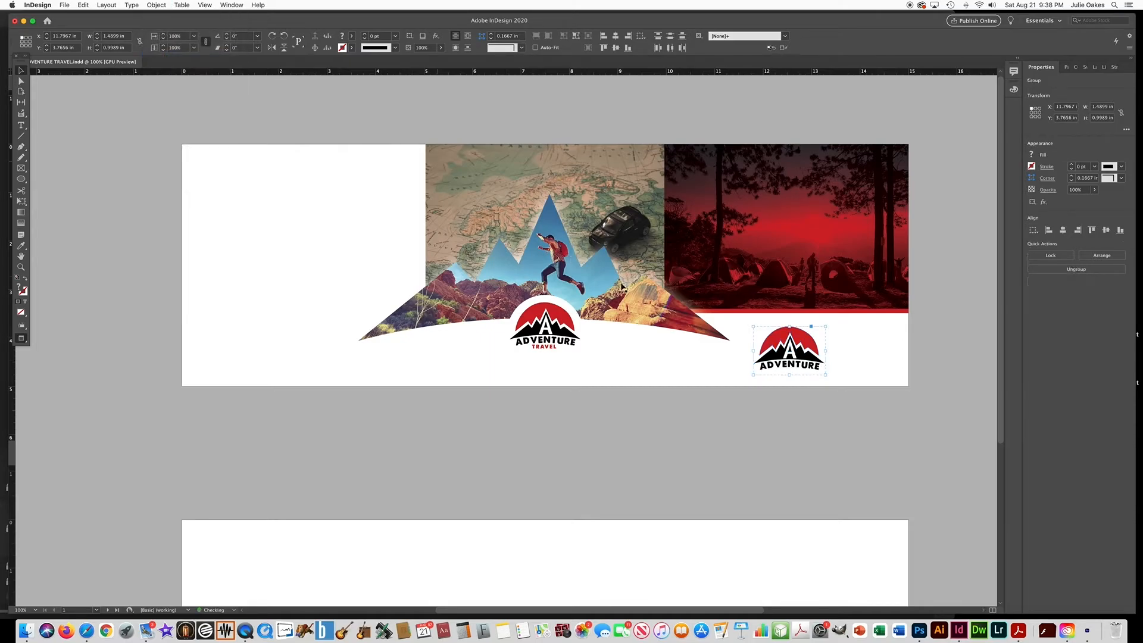
Move the regrouped logo onto the red camping photo at about Y 0.68 in and scale it up to about 1.96 in wide.
drag(784, 348, 783, 199)
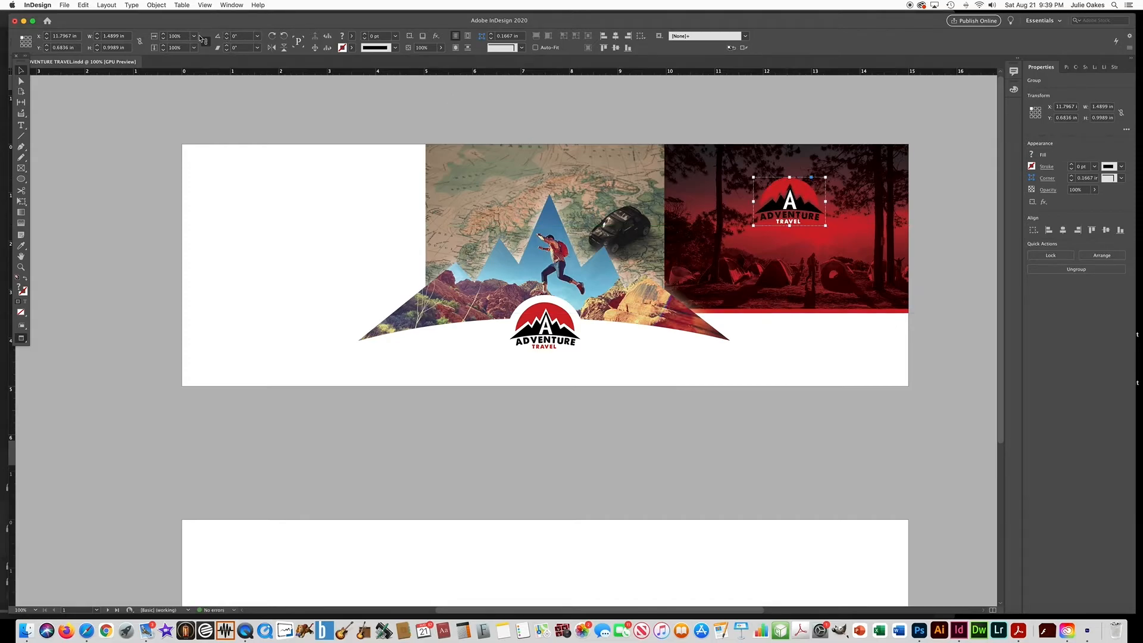
click(163, 35)
click(163, 35)
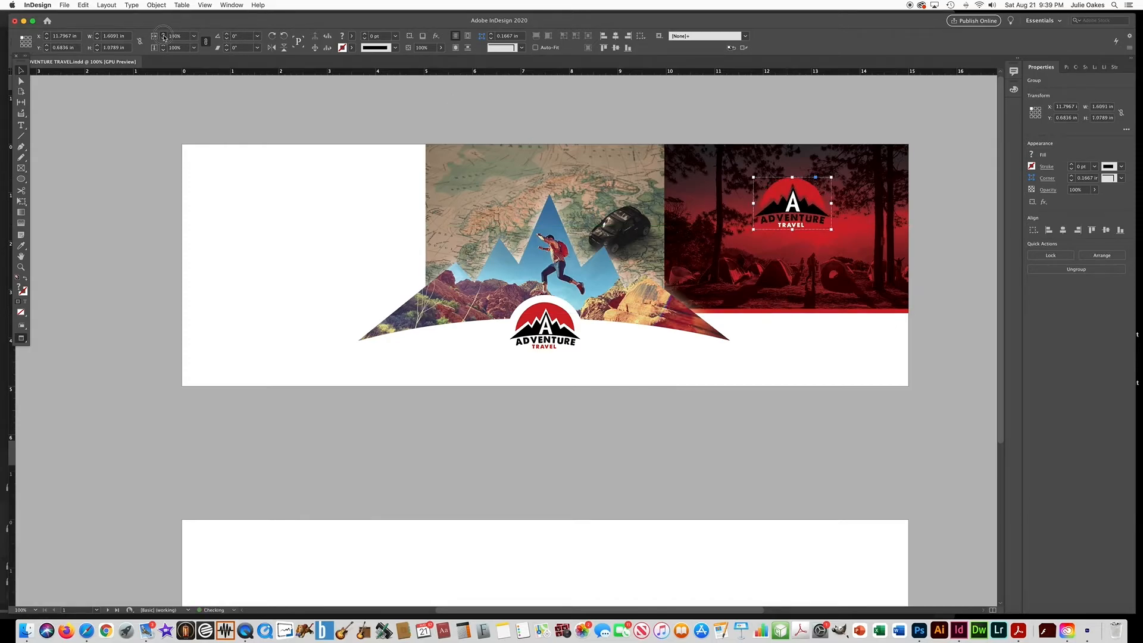
click(163, 36)
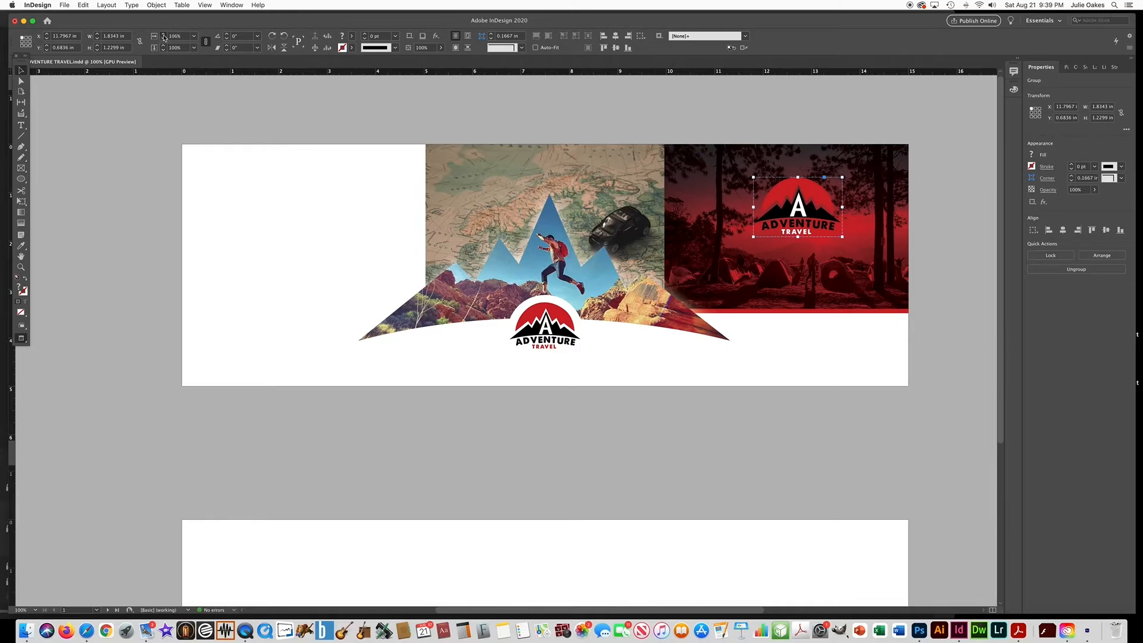
click(163, 36)
click(163, 36)
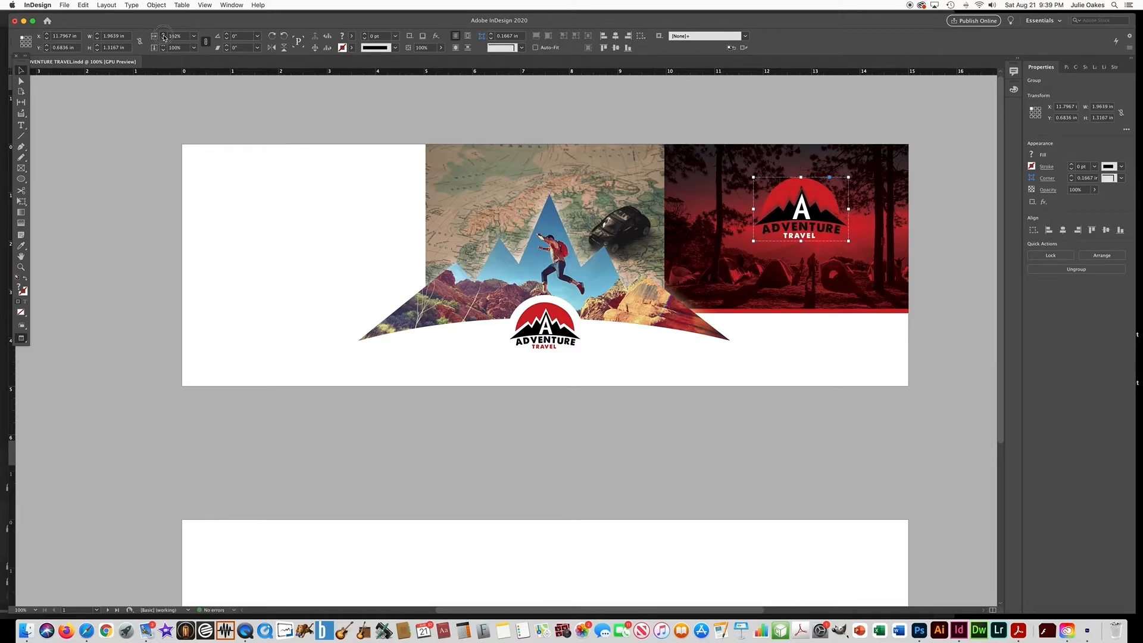
Scale the logo on the red camping photo up to about 2.09 in wide.
click(163, 36)
click(163, 35)
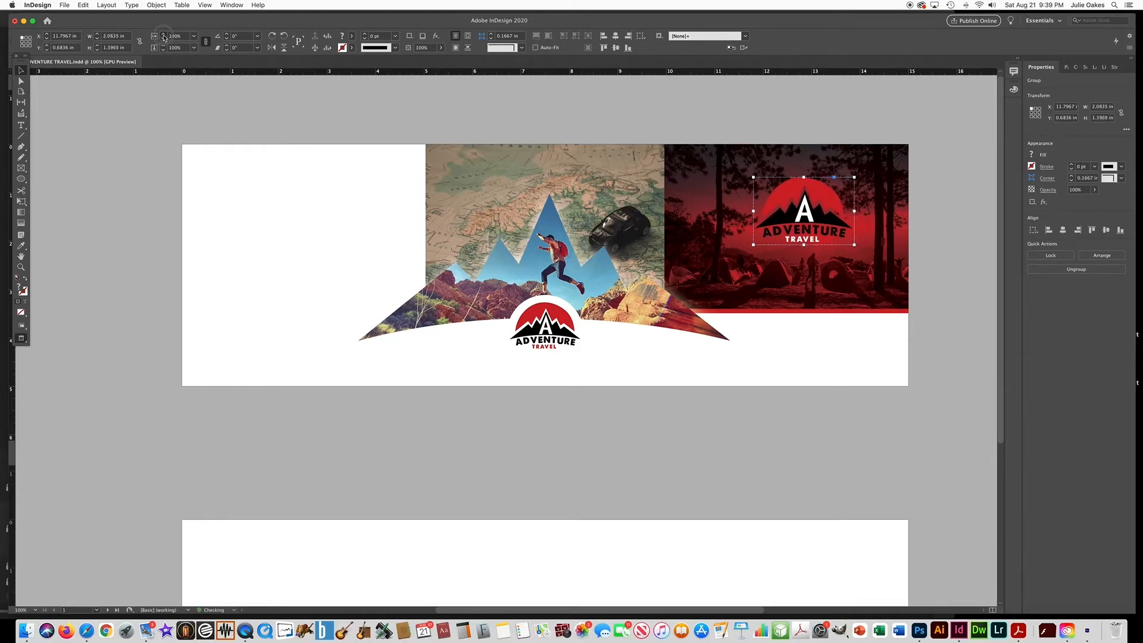
click(163, 35)
click(163, 36)
click(163, 36)
click(163, 35)
click(163, 35)
click(163, 36)
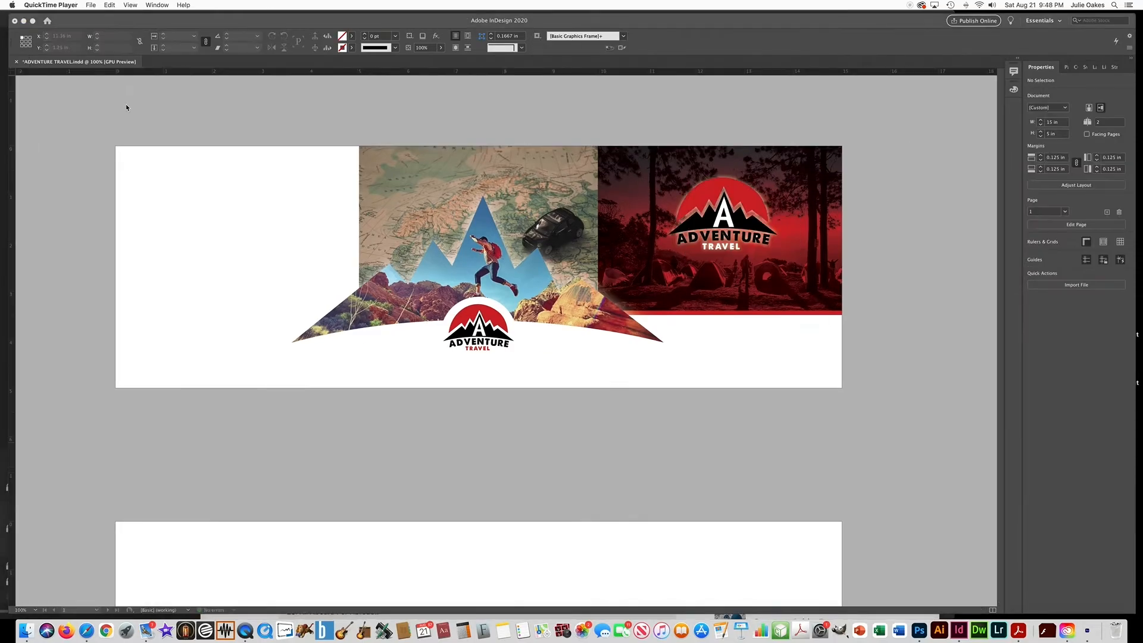
Show the guides and draw an image frame about 5.17 by 1.64 in filling the area beneath the red camping photo.
click(126, 107)
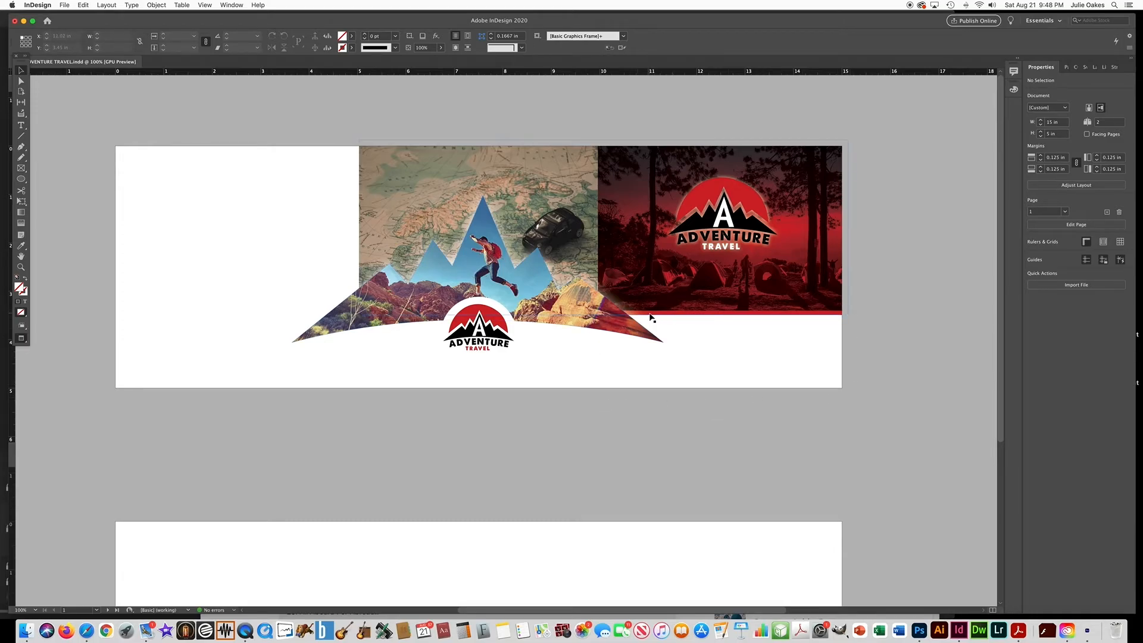
key(w)
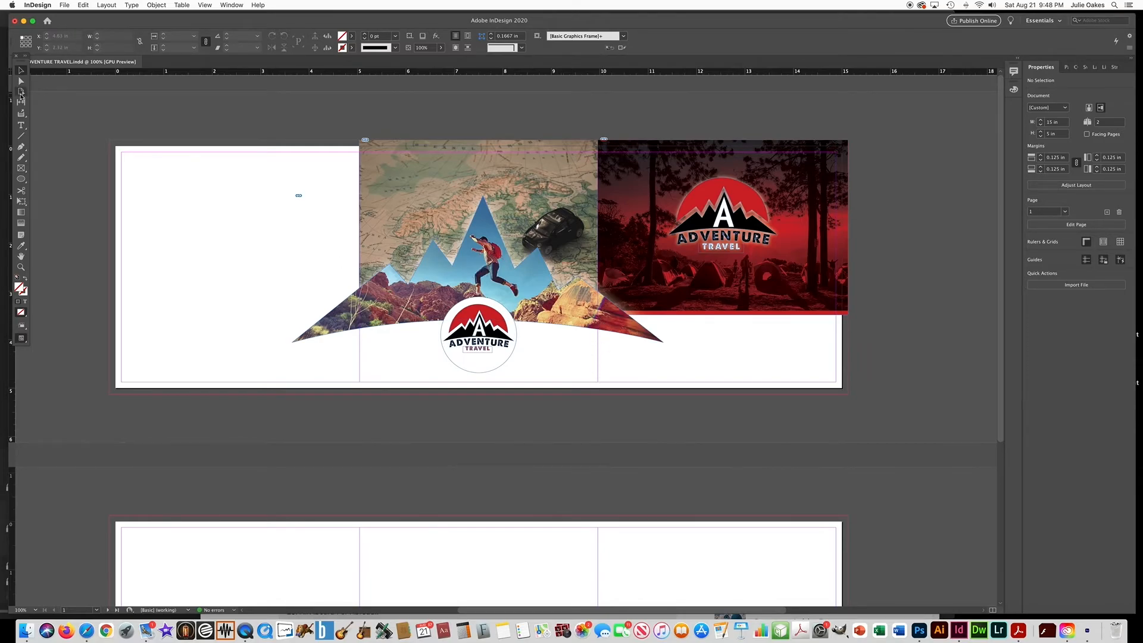
click(21, 168)
drag(598, 317, 848, 394)
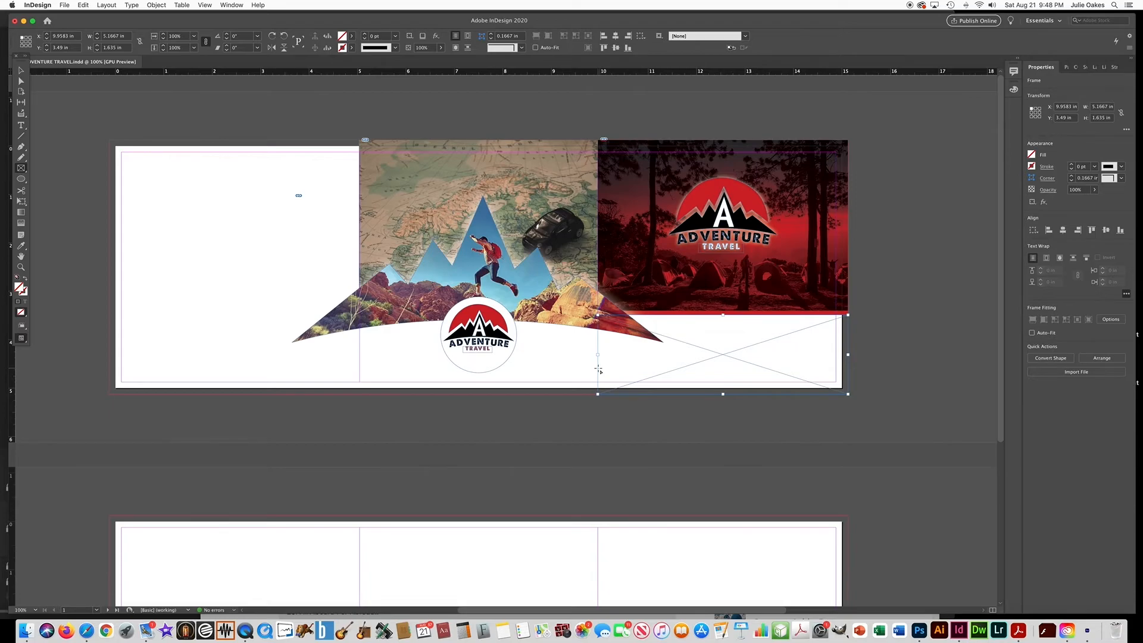
Place mountain-547363-gray.jpg in the new frame below the red photo and fill the frame proportionally.
key(super+d)
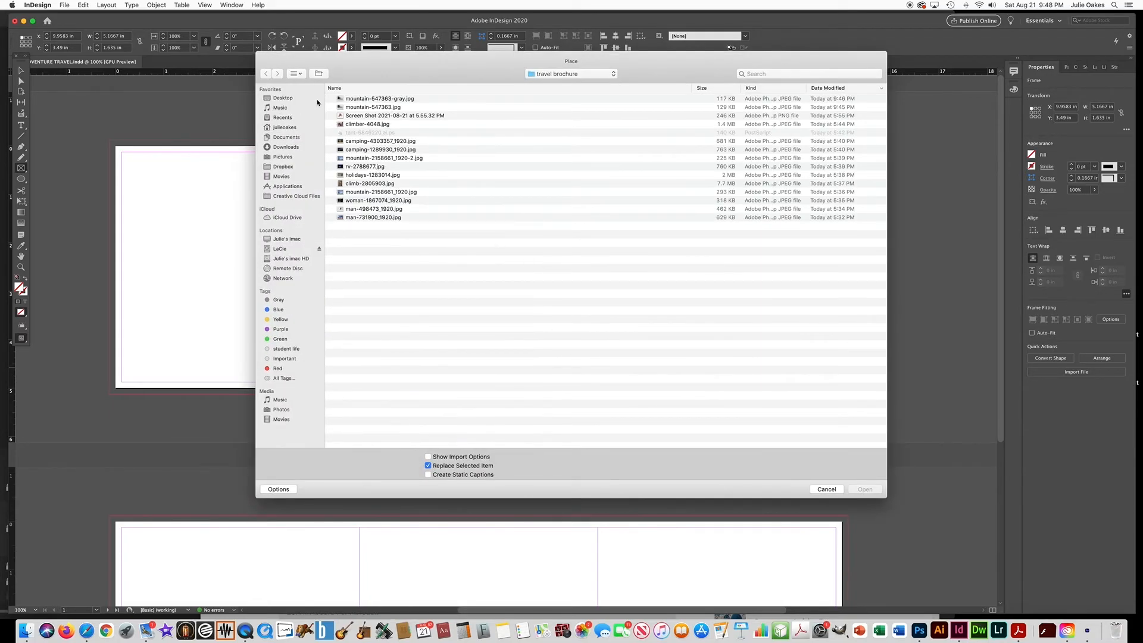
click(356, 98)
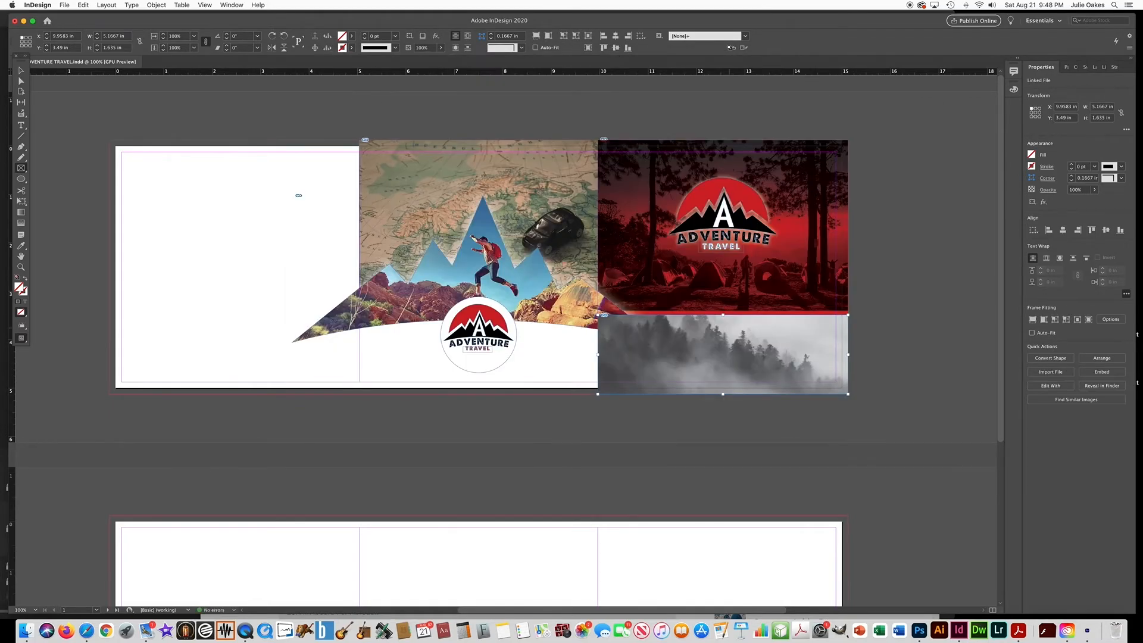
click(21, 70)
click(1032, 319)
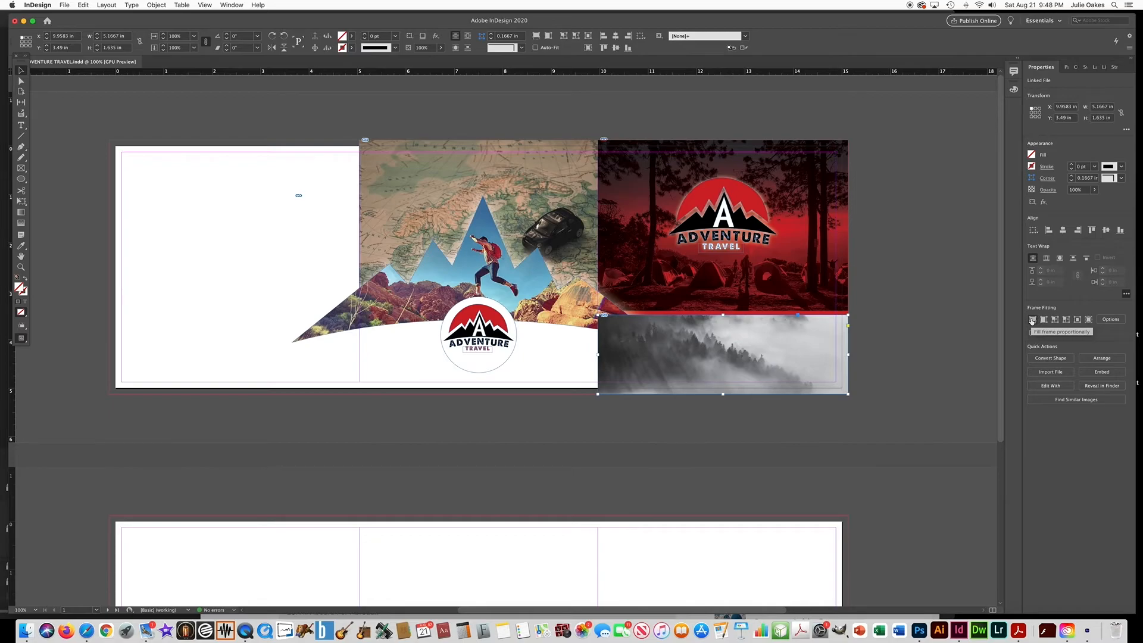
Move the gray forest photo behind the middle panel's mountain-shaped image in the stacking order.
click(153, 6)
mouse_move(164, 36)
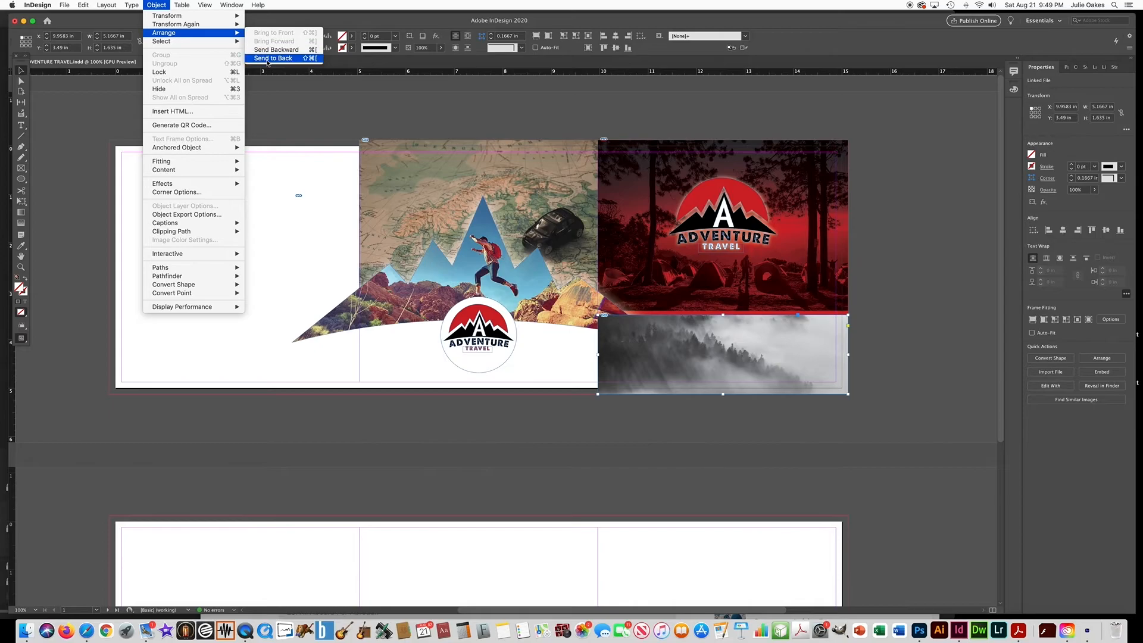
click(266, 50)
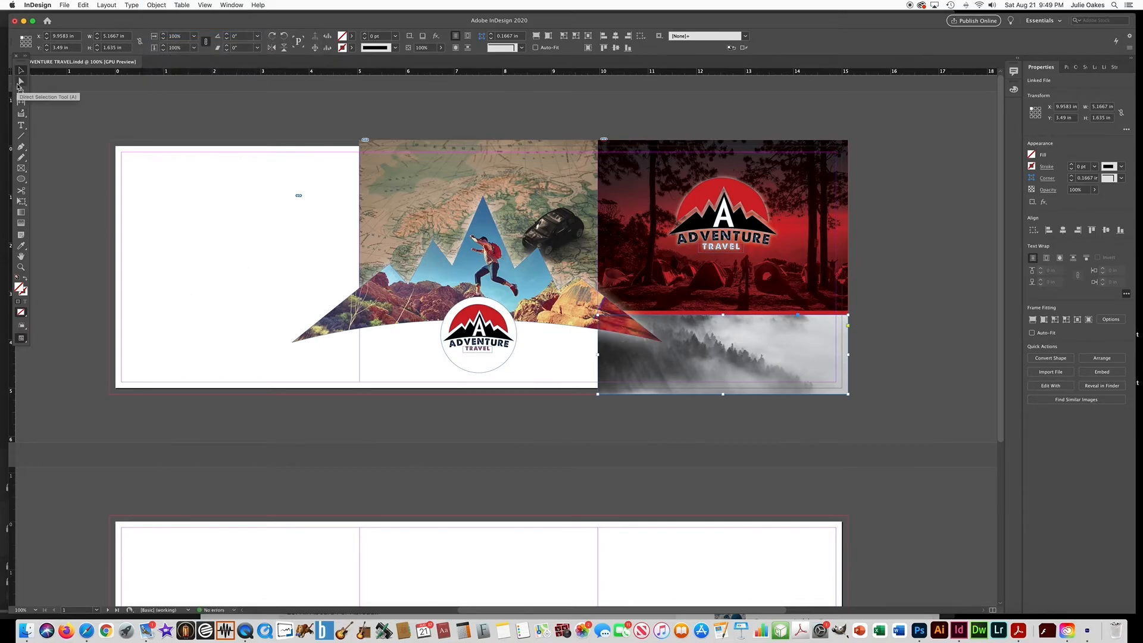
Nudge the gray forest image down inside its frame to a vertical offset of about -0.71 in.
click(21, 84)
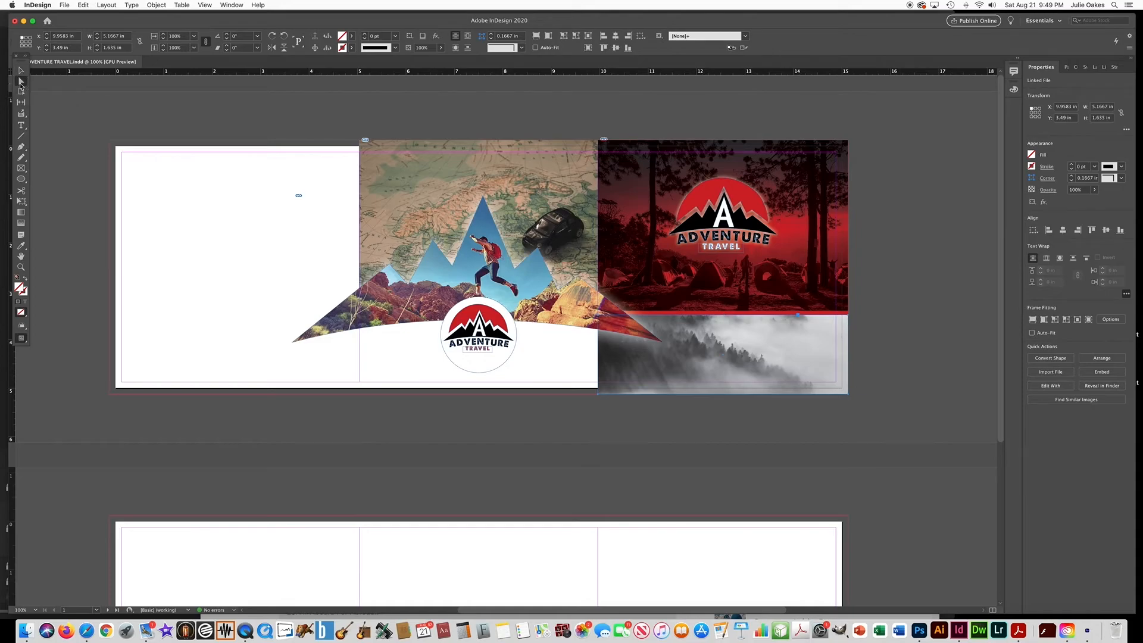
click(703, 356)
key(Down)
key(Down)
key(Down)
key(Down)
key(Down)
key(Down)
key(Down)
key(Down)
key(Down)
key(Down)
key(Down)
key(Down)
key(Down)
key(Down)
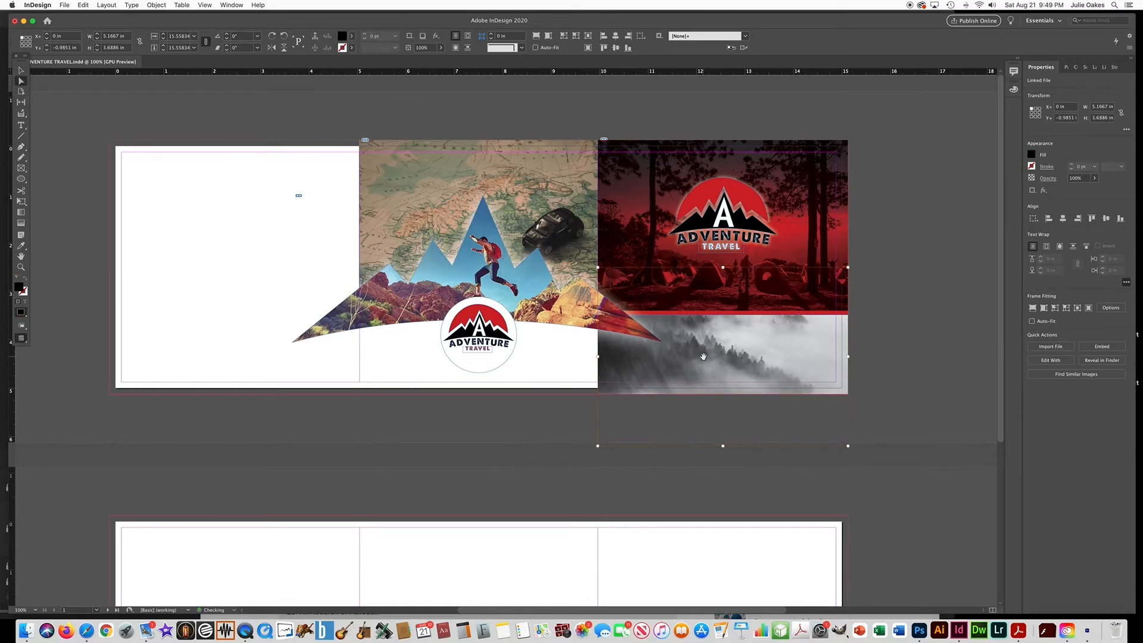
key(Down)
key(Down)
key(Down)
key(Down)
key(Down)
key(Down)
key(Down)
key(Down)
key(Down)
key(Down)
key(Down)
key(Down)
key(Down)
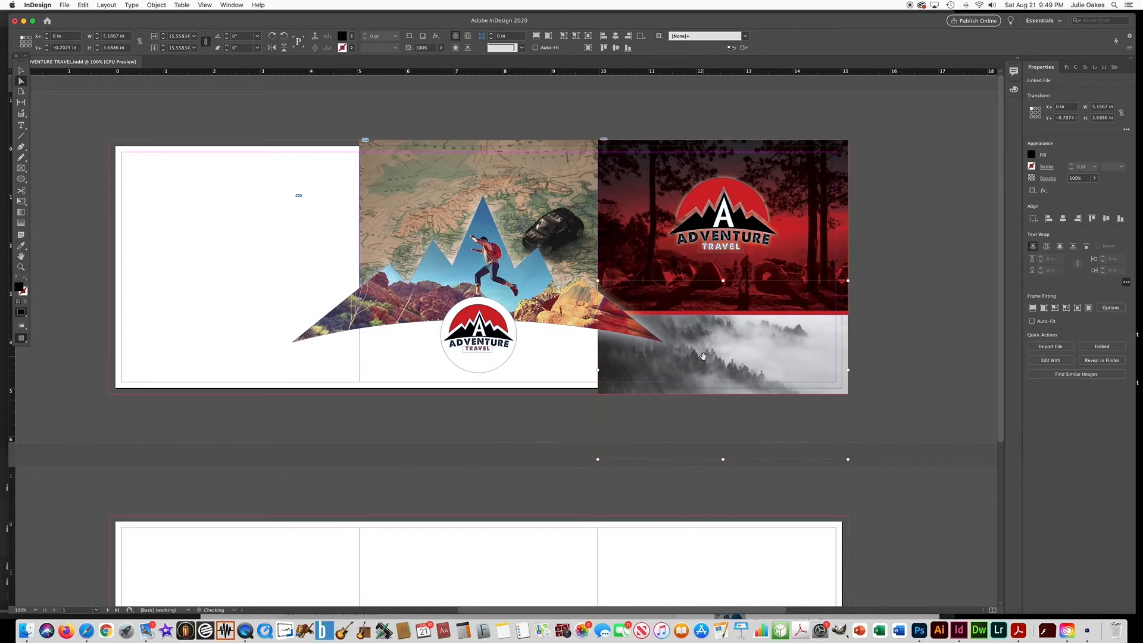
click(879, 251)
drag(370, 178, 374, 177)
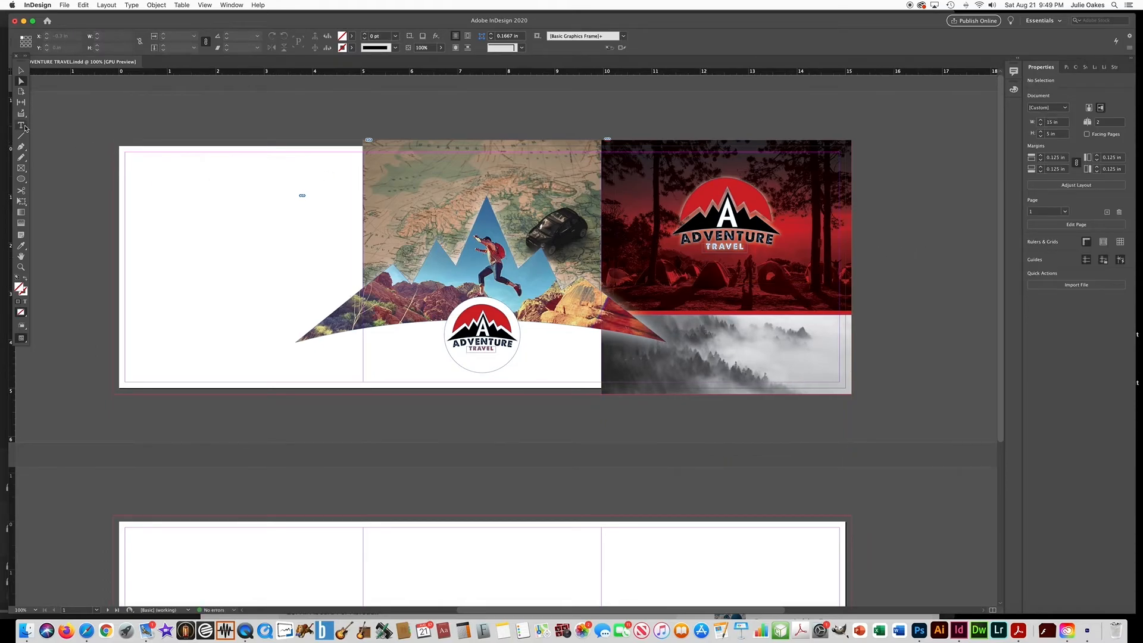
key(t)
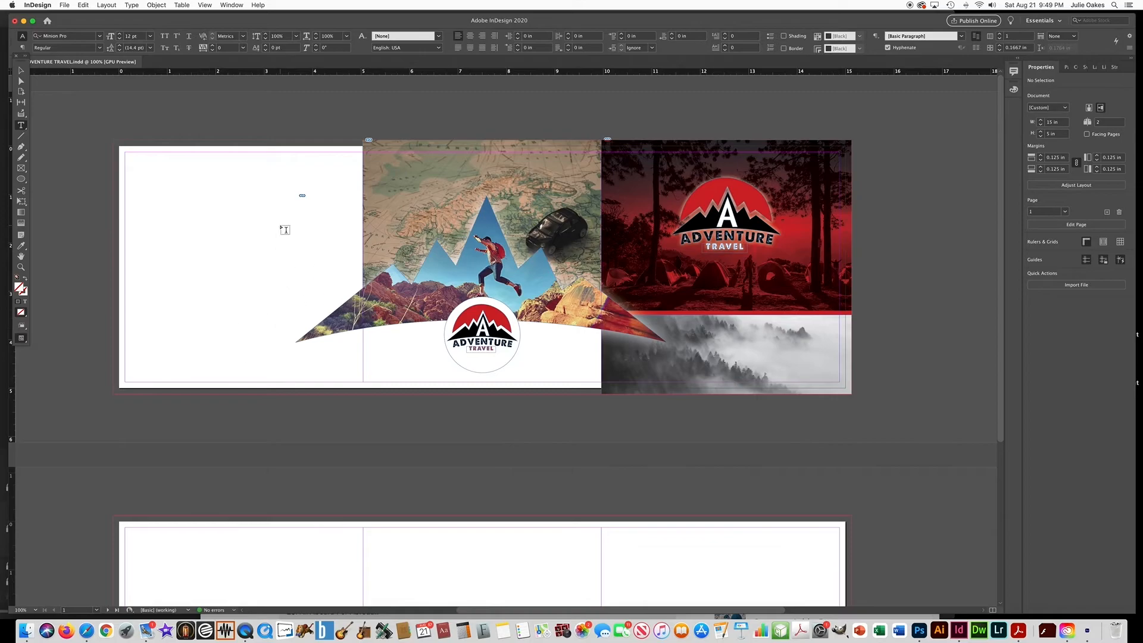
click(21, 125)
drag(686, 327, 801, 343)
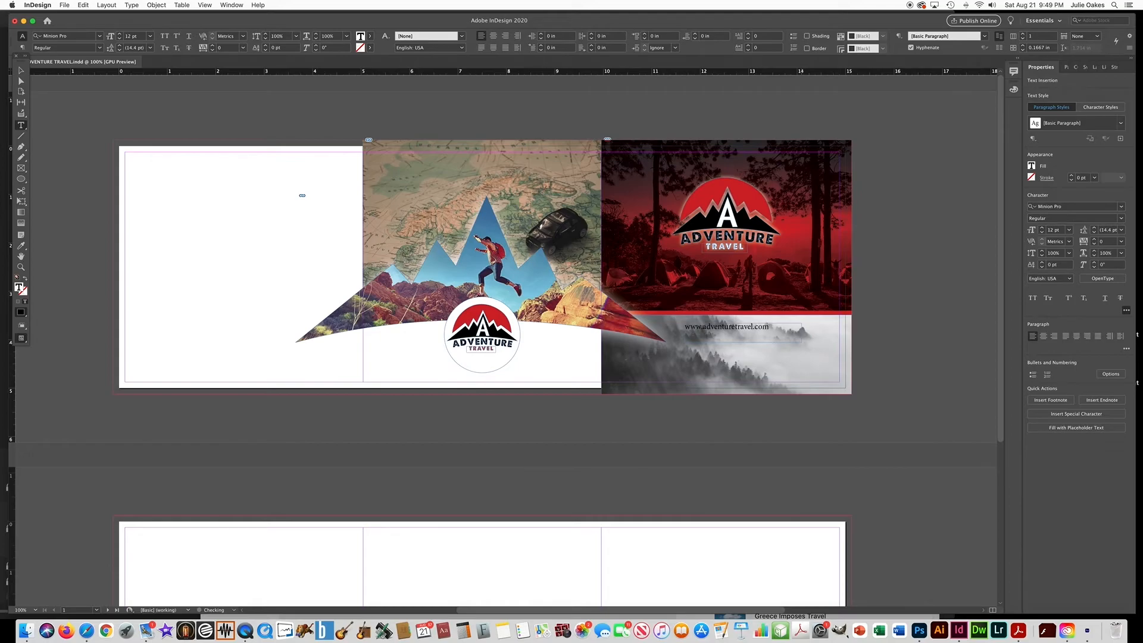
Set the web address text in the Gotham Book font.
key(super+a)
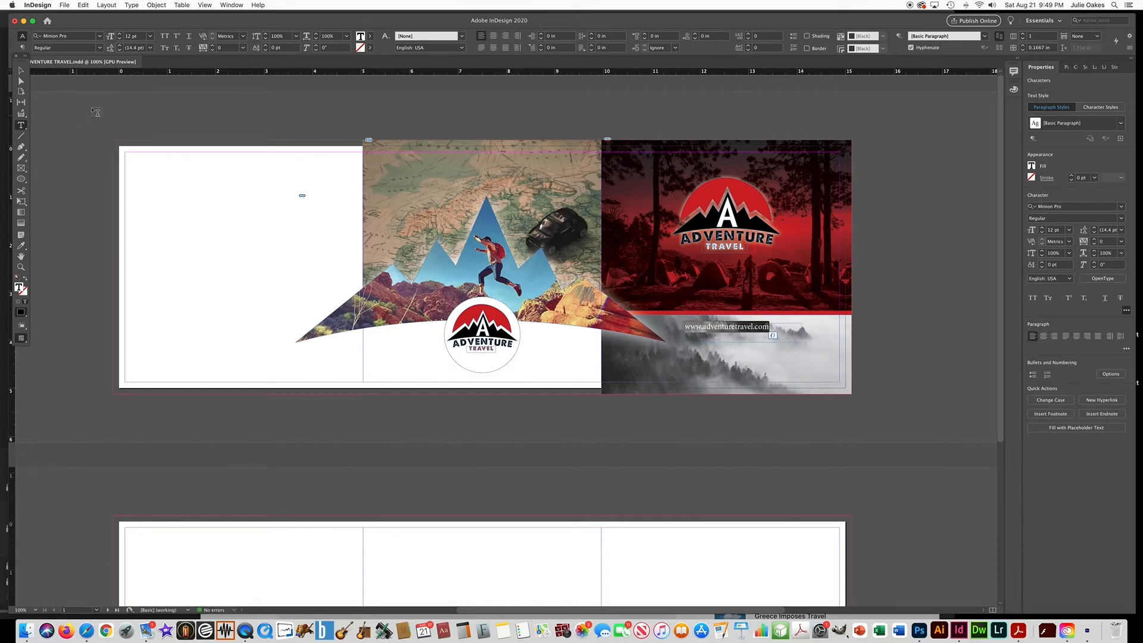
click(101, 38)
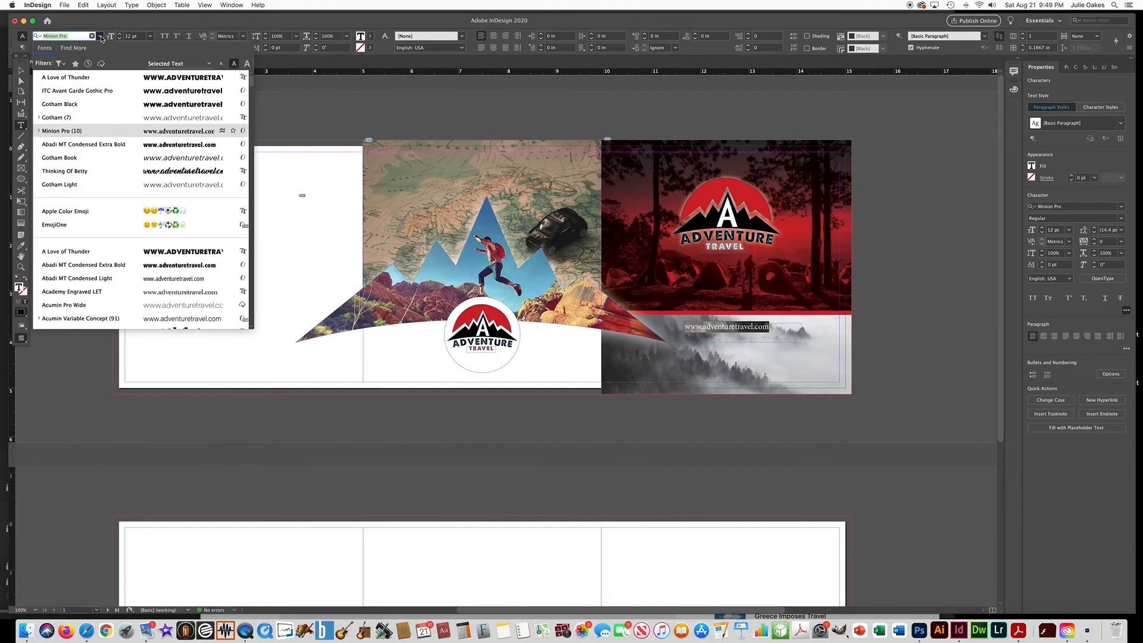
click(173, 122)
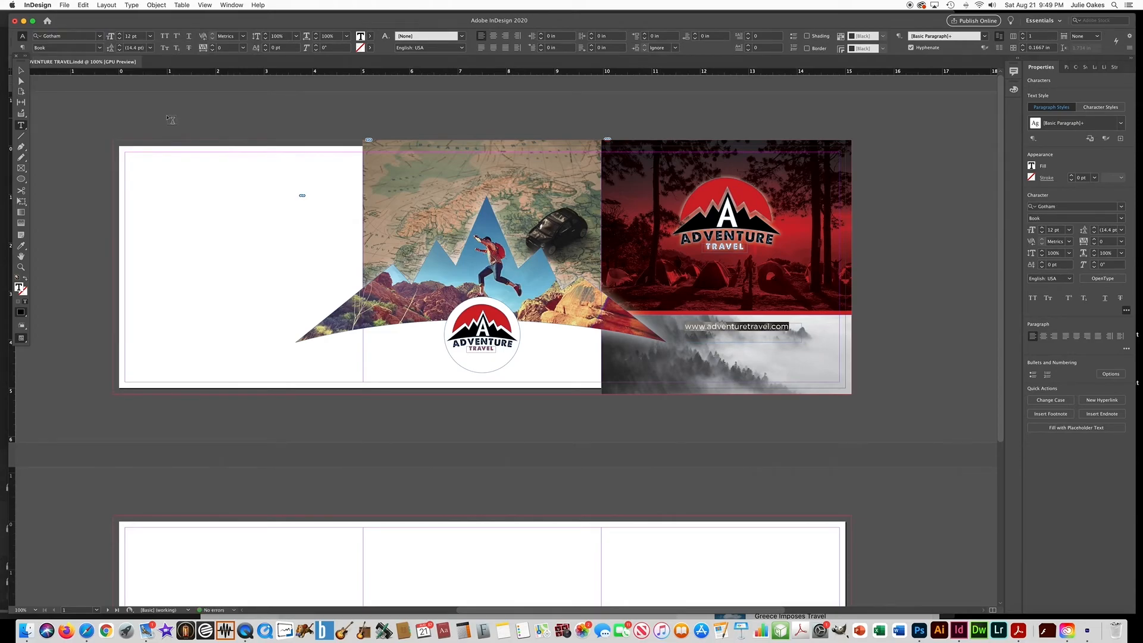
Move the web address frame to about X 12.62 in, Y 3.61 in, just under the red photo's edge.
click(21, 71)
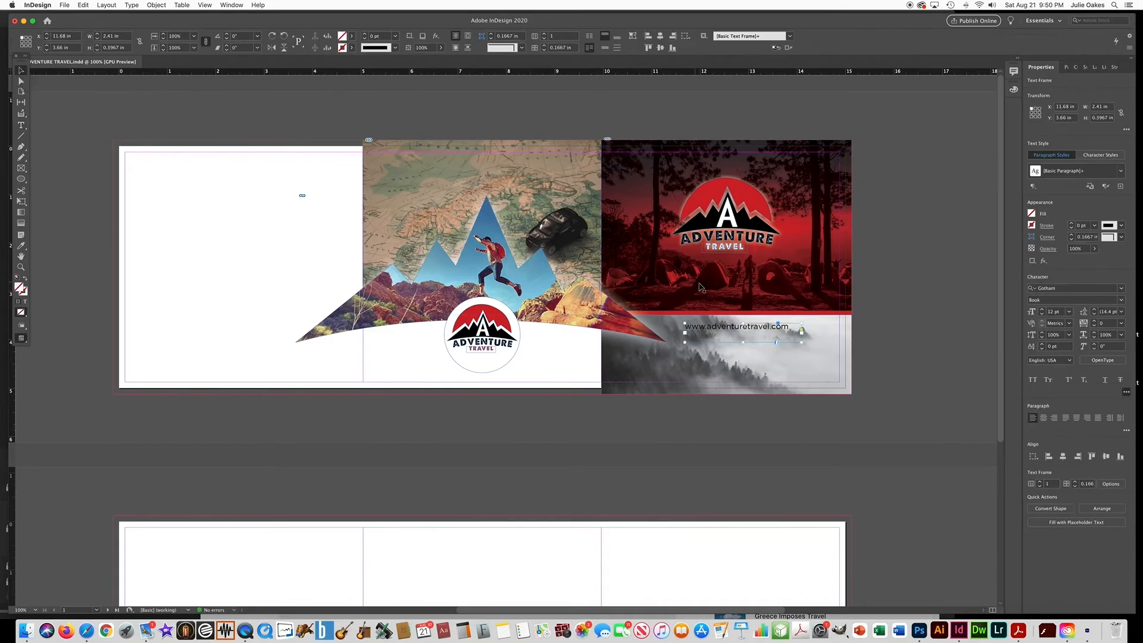
drag(749, 329, 789, 327)
key(Down)
key(Down)
key(Down)
key(Down)
key(Down)
key(Down)
key(Right)
key(Right)
key(Right)
key(Right)
key(Right)
key(Right)
key(Right)
key(Right)
key(Right)
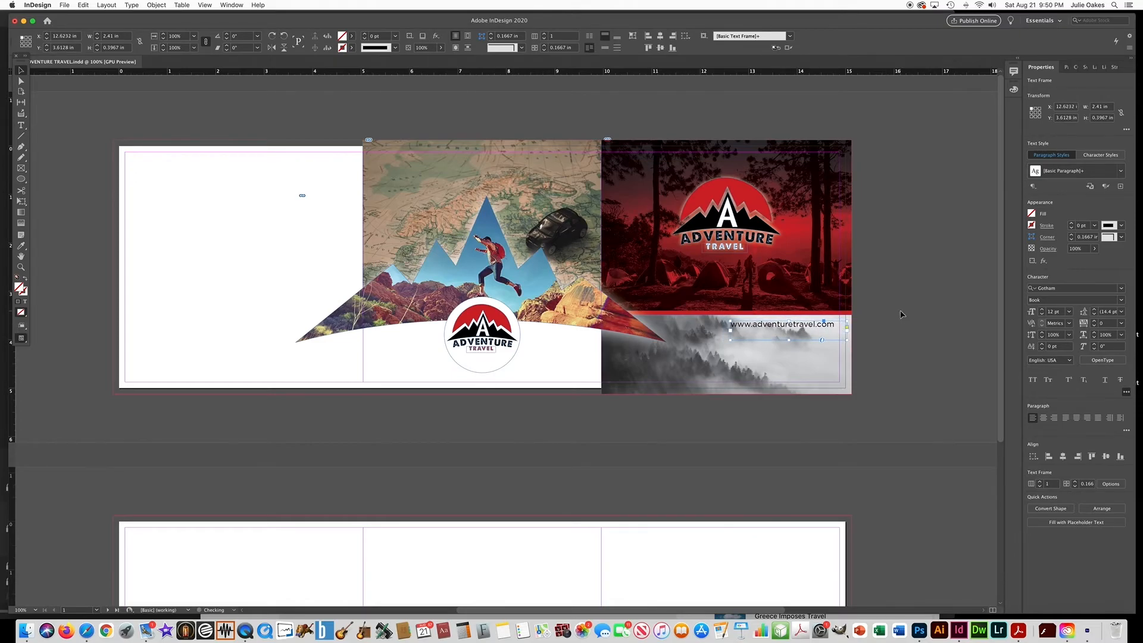
click(902, 314)
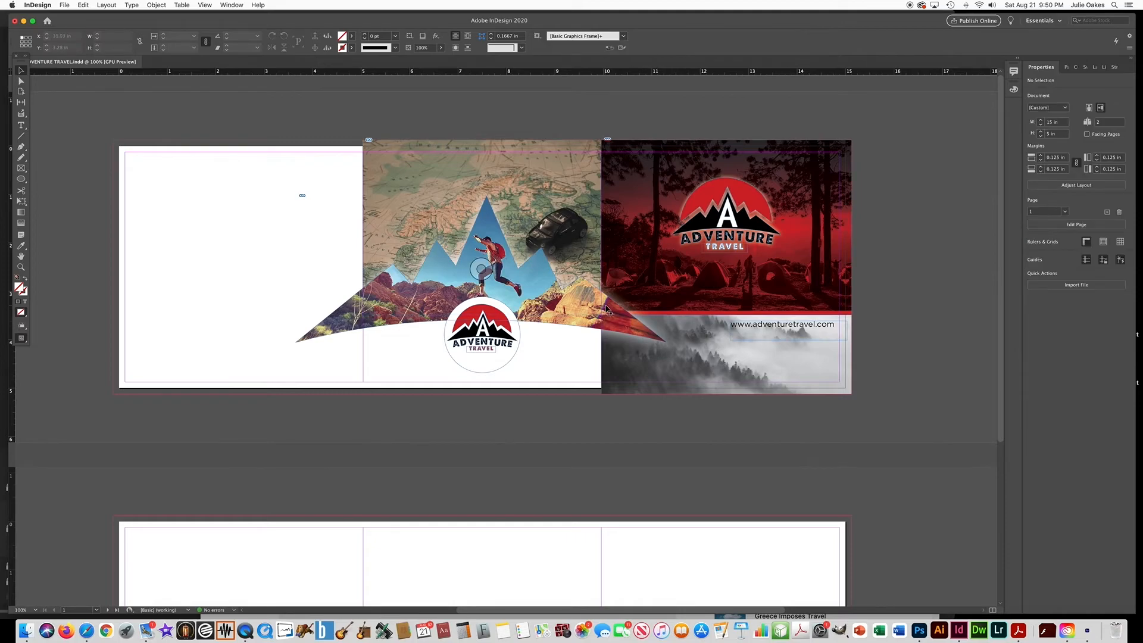
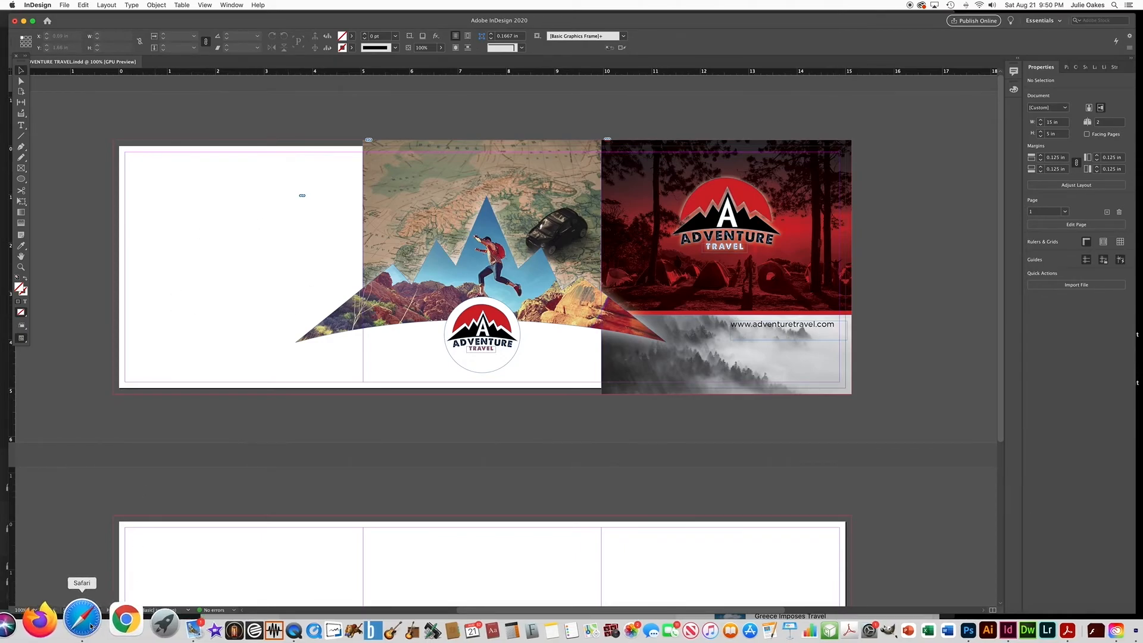
Create a large text frame on the blank left panel with the two lines ADVENTURE AWAITS. and GO FIND IT.
click(22, 127)
drag(161, 180, 326, 358)
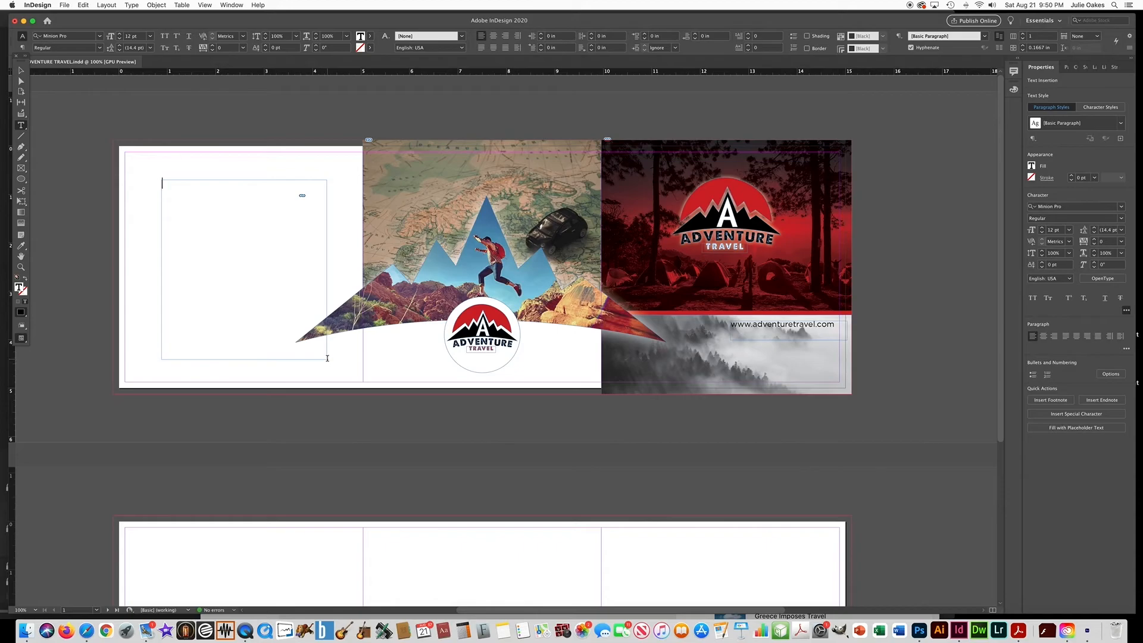
text(ADVENTURE AWAITS.)
key(Return)
text(GO FIND)
Enlarge the ADVENTURE AWAITS. GO FIND IT. headline to 40 pt and center its lines.
drag(208, 192, 141, 179)
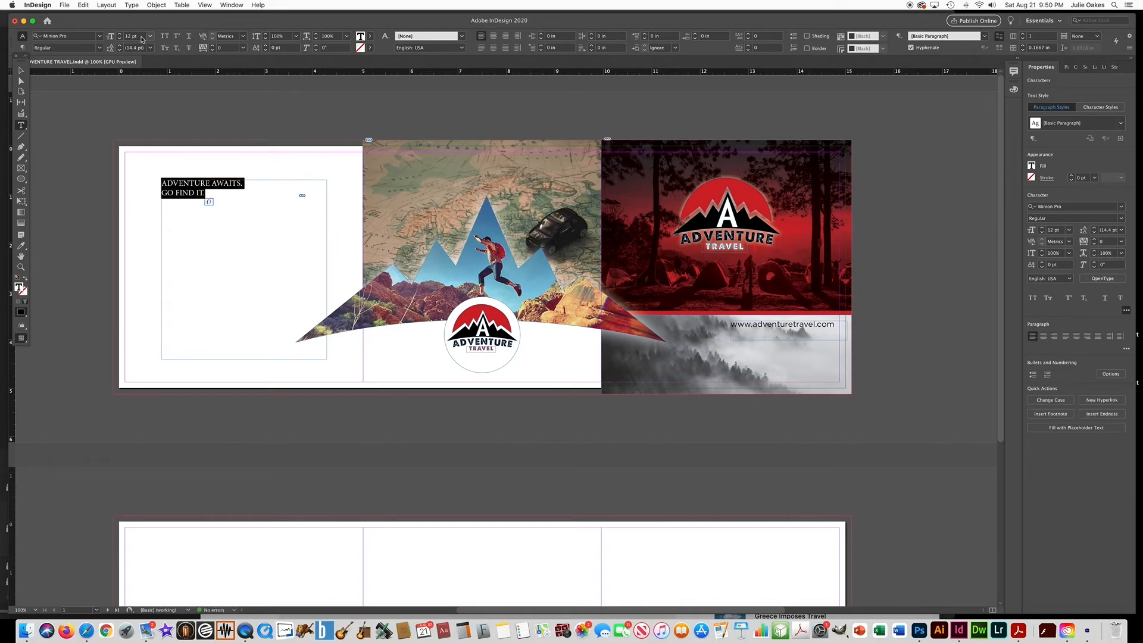
click(120, 34)
click(119, 35)
click(119, 35)
click(120, 35)
click(120, 35)
click(119, 35)
click(120, 35)
click(120, 35)
click(120, 35)
click(120, 35)
click(120, 35)
click(120, 35)
click(120, 35)
click(120, 35)
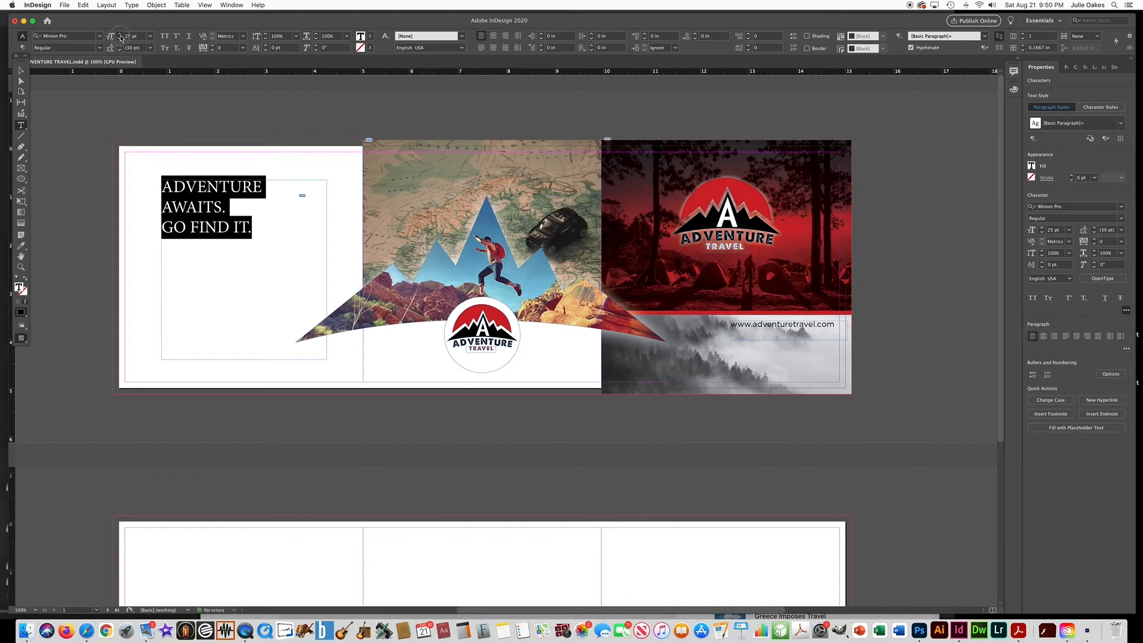
click(119, 35)
click(119, 35)
click(120, 35)
click(120, 35)
click(120, 35)
click(119, 35)
click(120, 36)
click(120, 35)
click(120, 35)
click(119, 35)
click(120, 35)
click(119, 35)
click(120, 35)
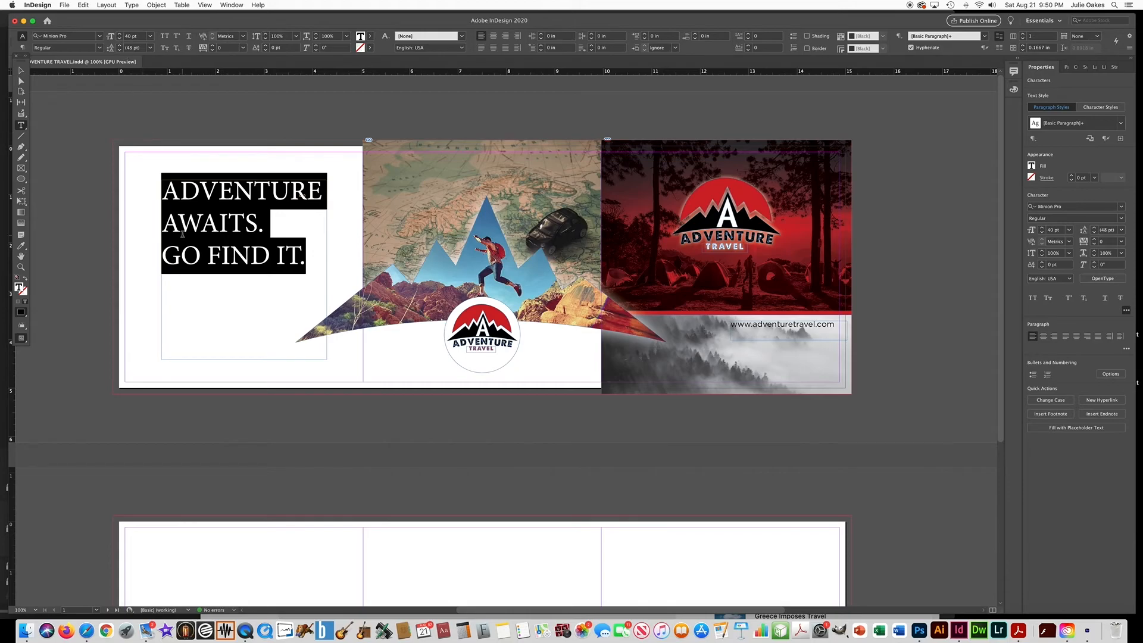
click(493, 36)
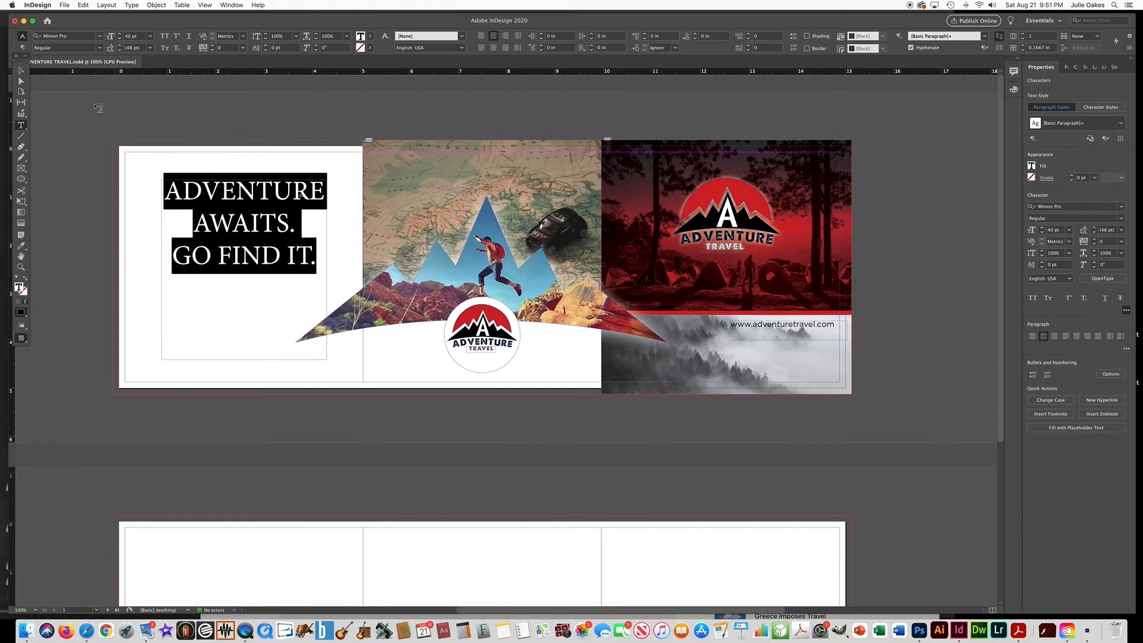
Fill the headline's line GO FIND IT. with the red swatch C=15 M=100 Y=100.
click(294, 230)
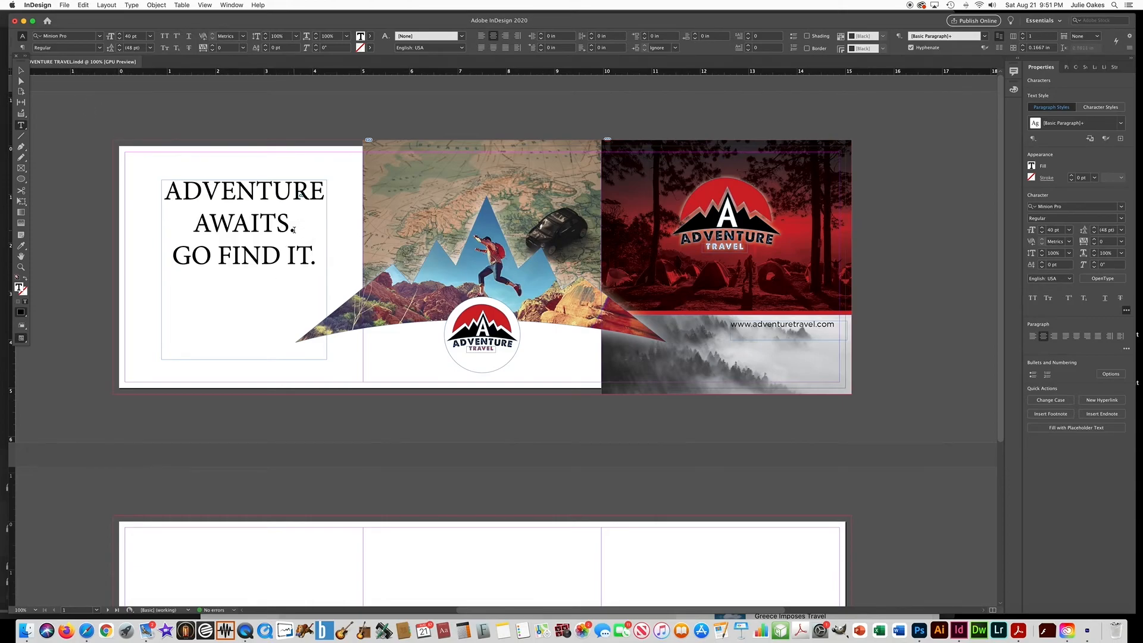
drag(313, 261, 170, 257)
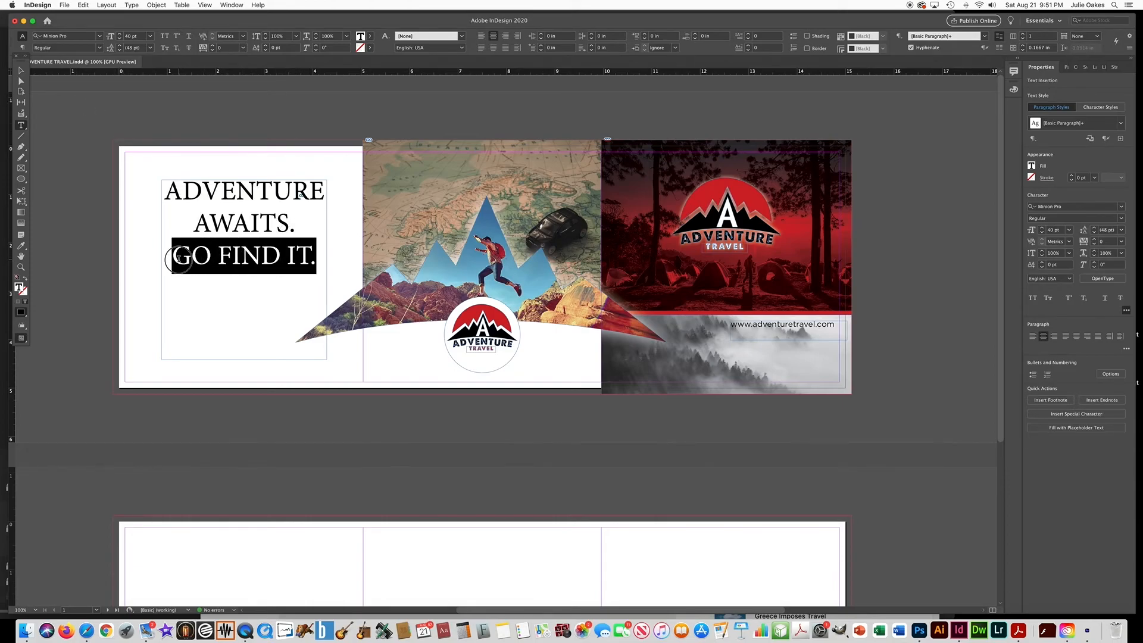
click(369, 48)
click(370, 37)
click(370, 36)
click(308, 131)
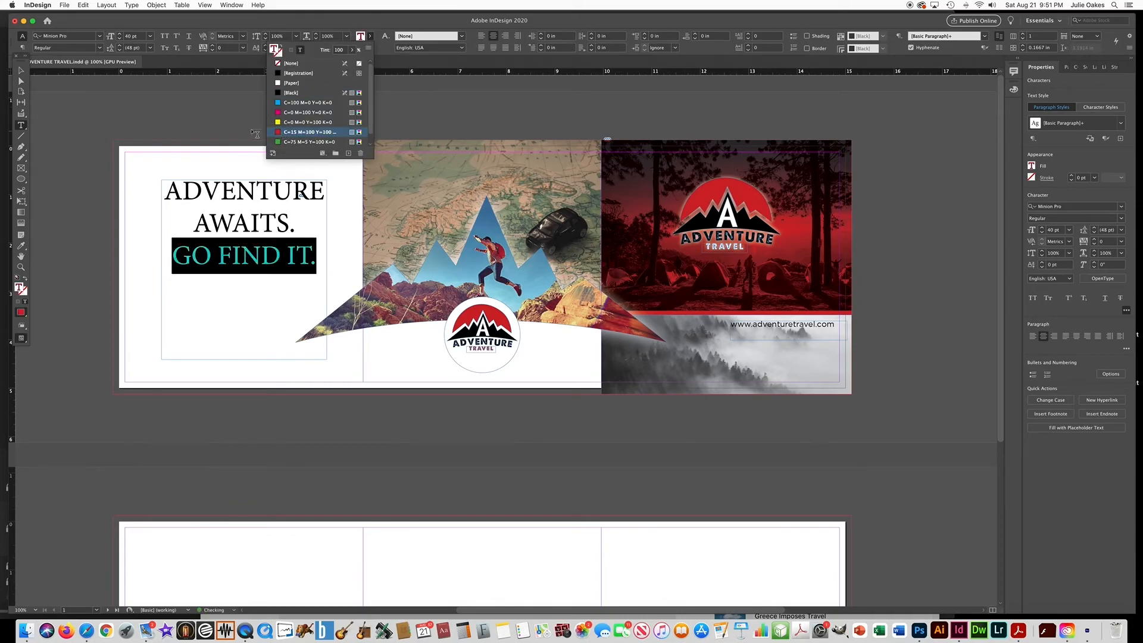
Change the font of the whole headline to A Love of Thunder.
click(316, 259)
key(super+a)
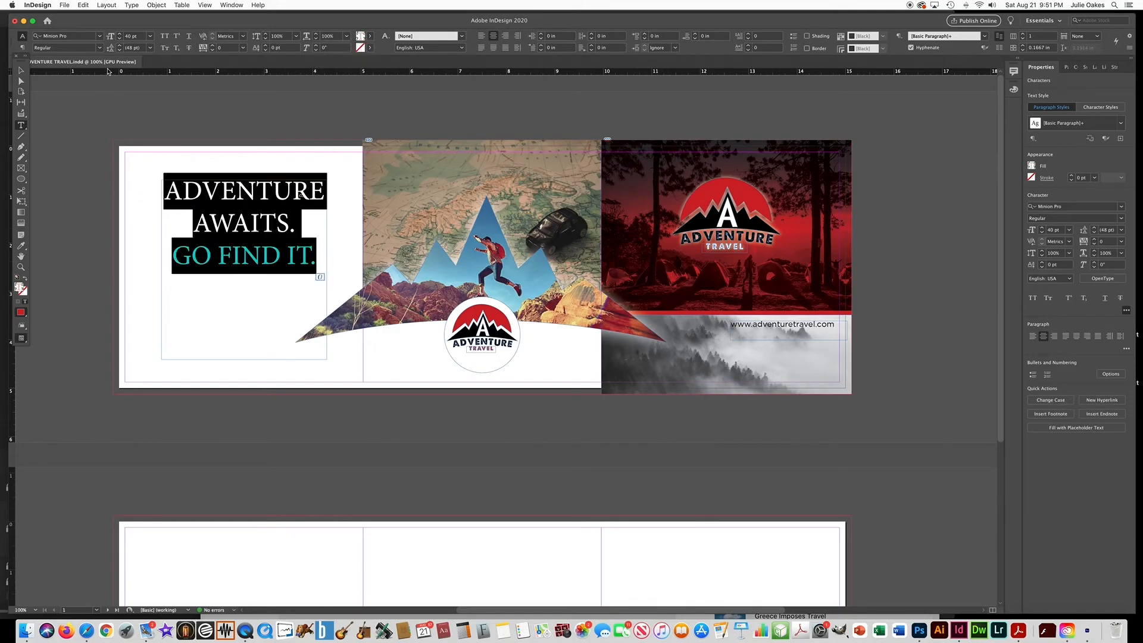
click(99, 37)
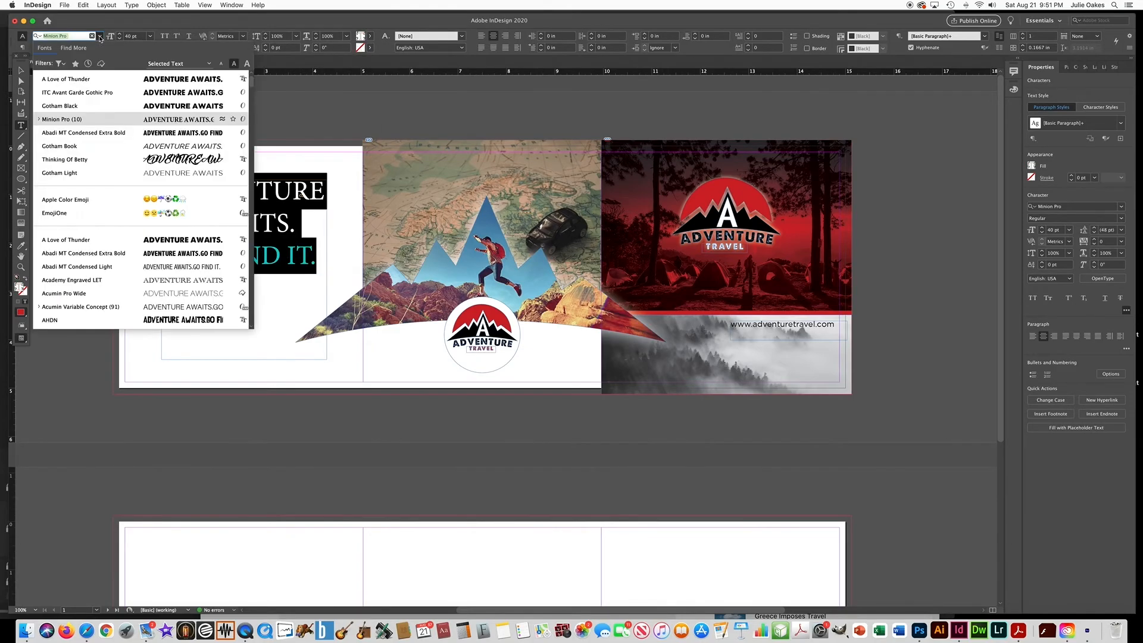
click(164, 81)
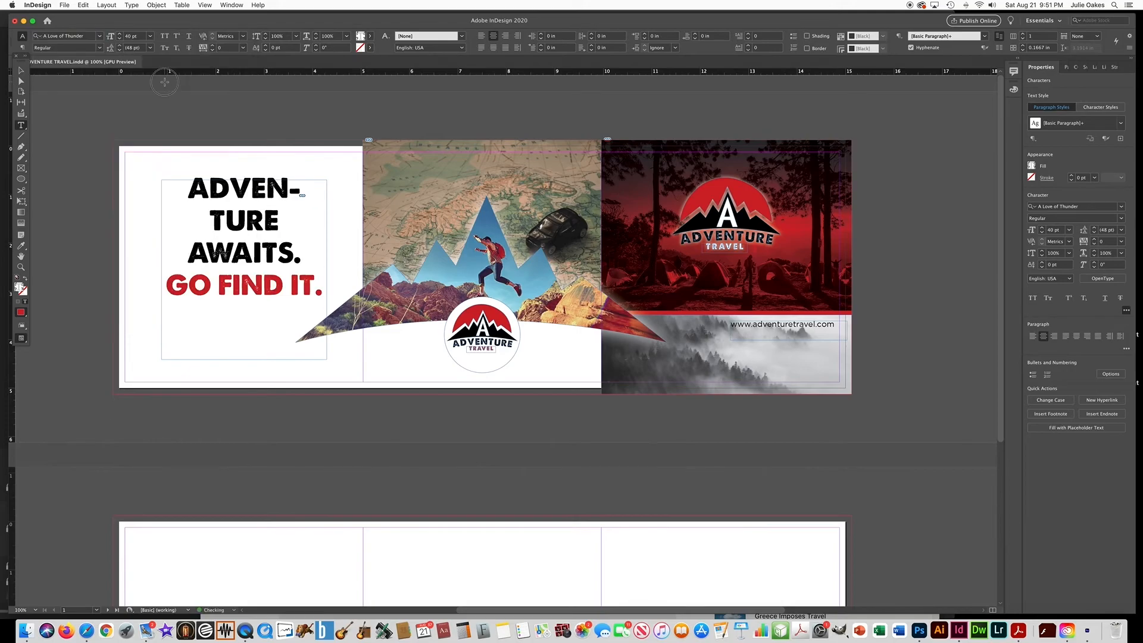
Reduce the headline's word ADVENTURE to 38 pt and shorten the headline's text frame to about 2.34 in high.
drag(280, 215, 143, 184)
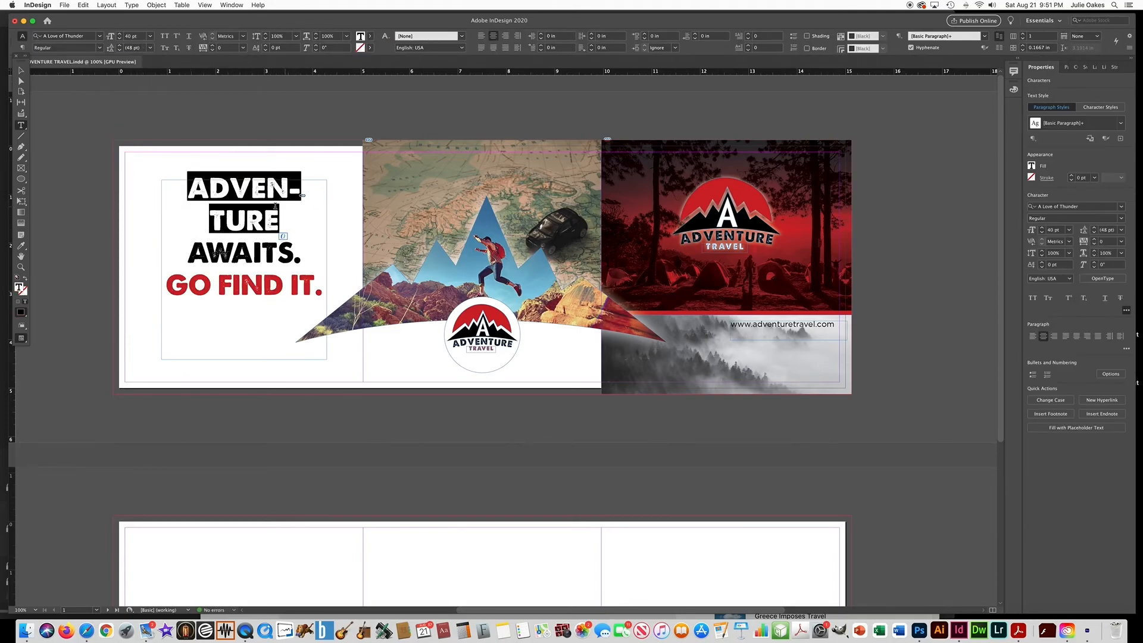
click(120, 39)
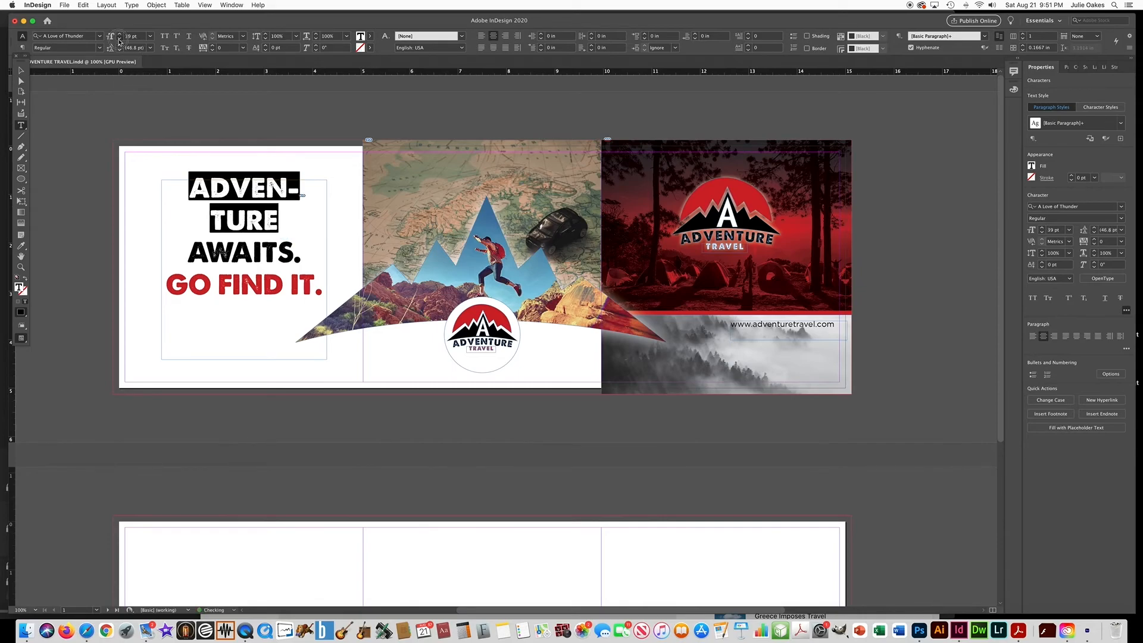
click(120, 38)
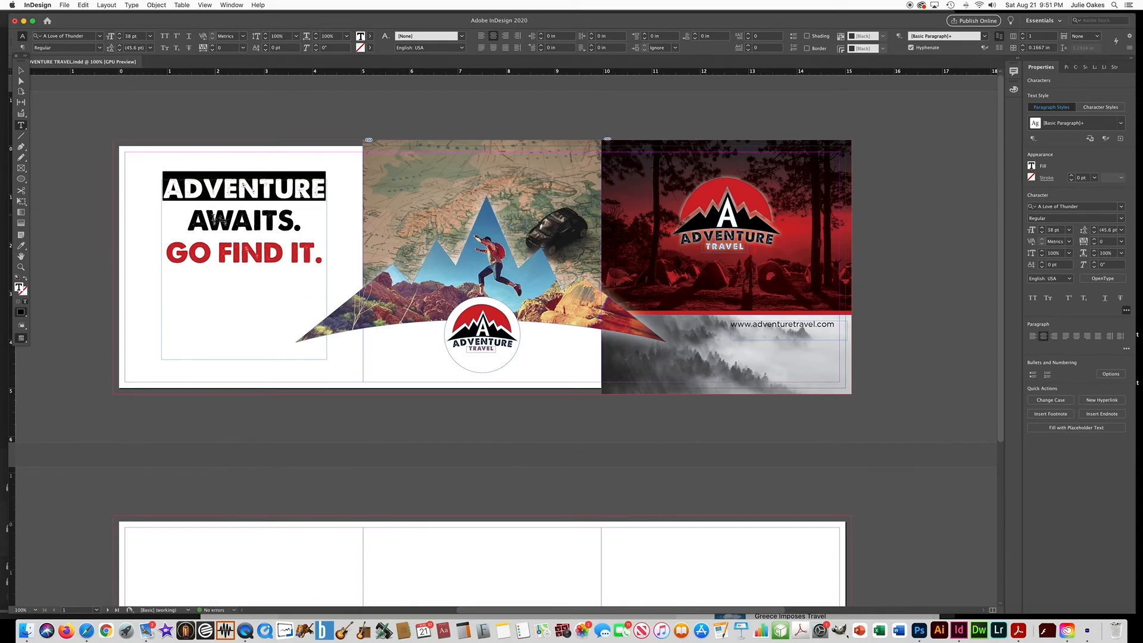
click(20, 70)
drag(245, 359, 245, 292)
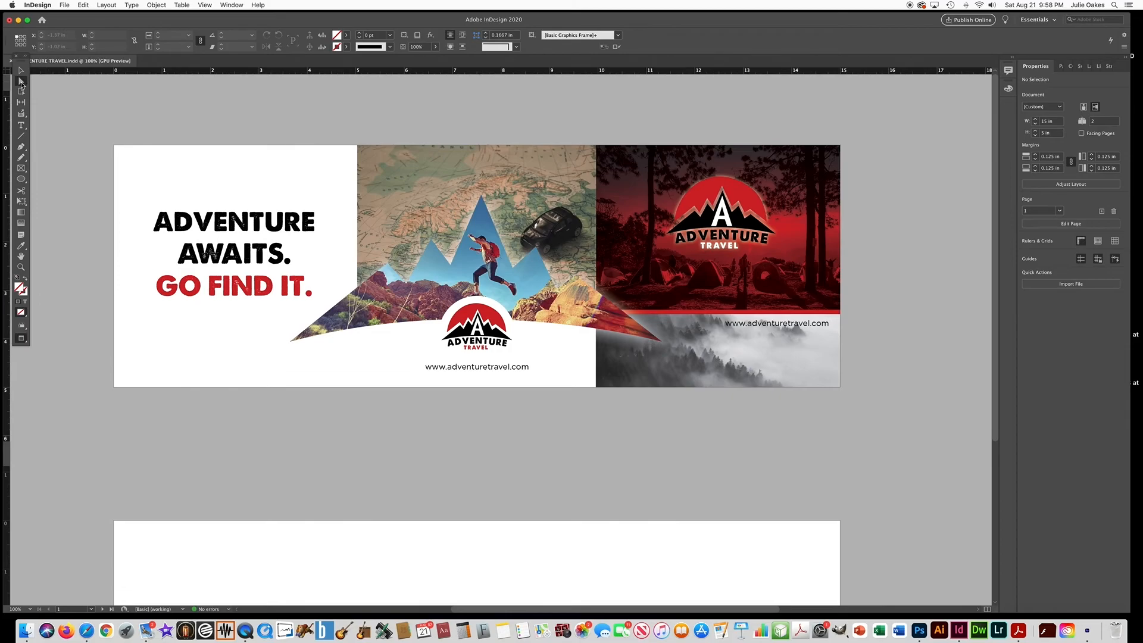
Move the foggy forest photo down inside its frame on the cover panel to a Y offset of about -0.21 in.
click(732, 344)
key(Down)
key(Down)
key(Down)
key(Down)
key(Down)
key(Down)
key(Down)
key(Down)
key(Down)
key(Down)
key(Down)
key(Down)
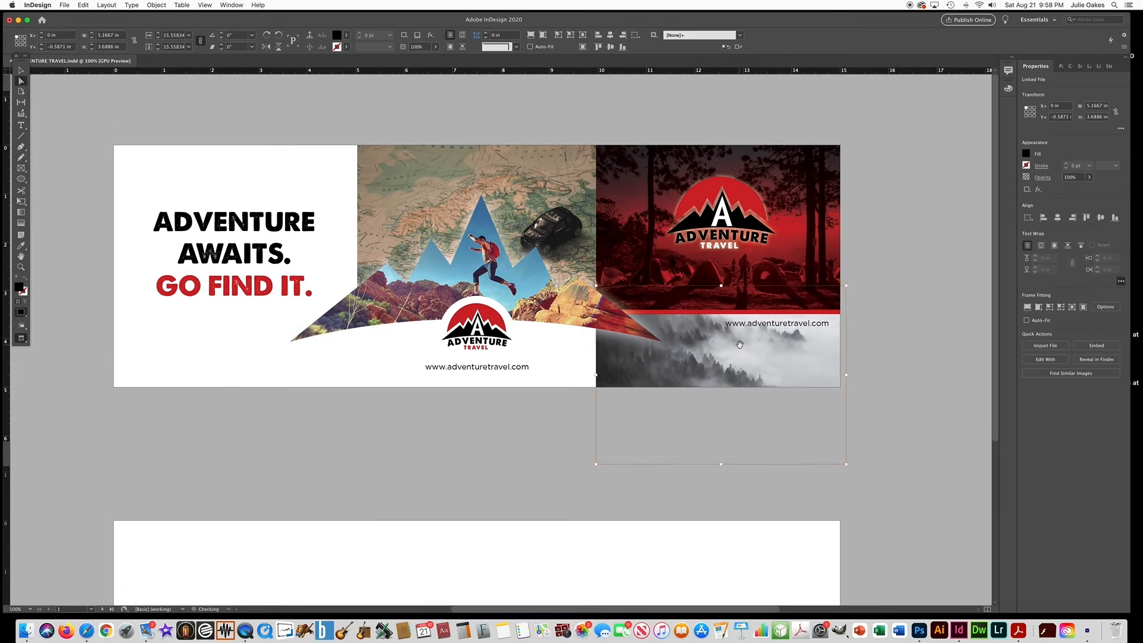
key(Down)
key(Down)
key(Down)
key(Down)
key(Down)
key(Down)
key(Down)
key(Down)
key(Down)
key(Down)
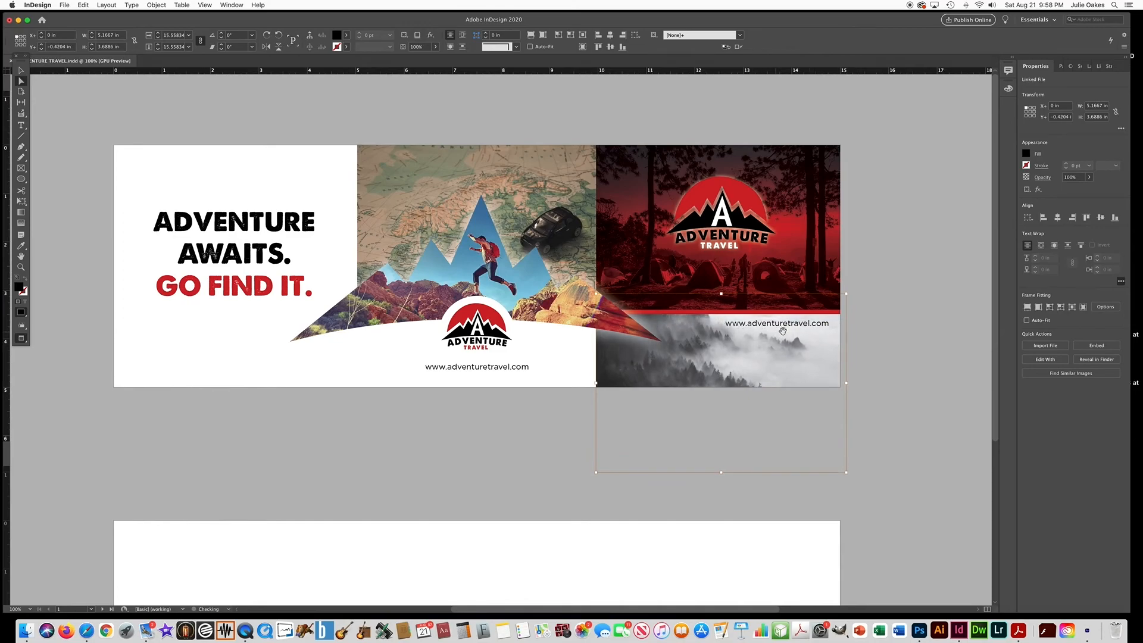
key(Down)
key(Down)
key(Down)
key(Down)
key(Down)
key(Down)
key(Down)
key(Down)
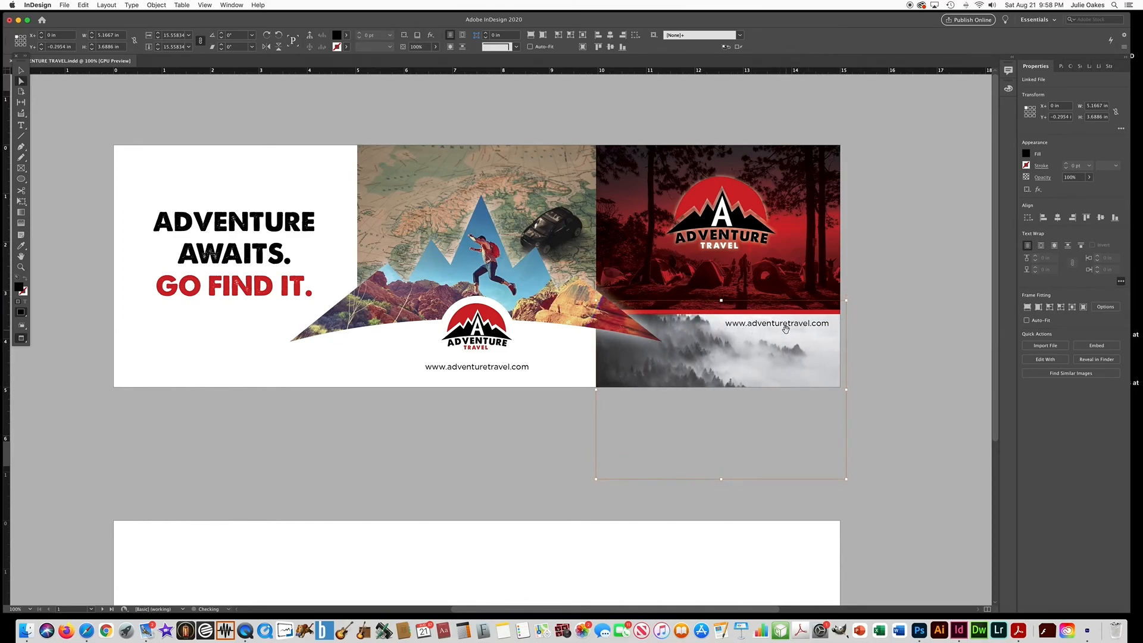
key(Down)
key(Down)
key(Down)
key(Down)
key(Down)
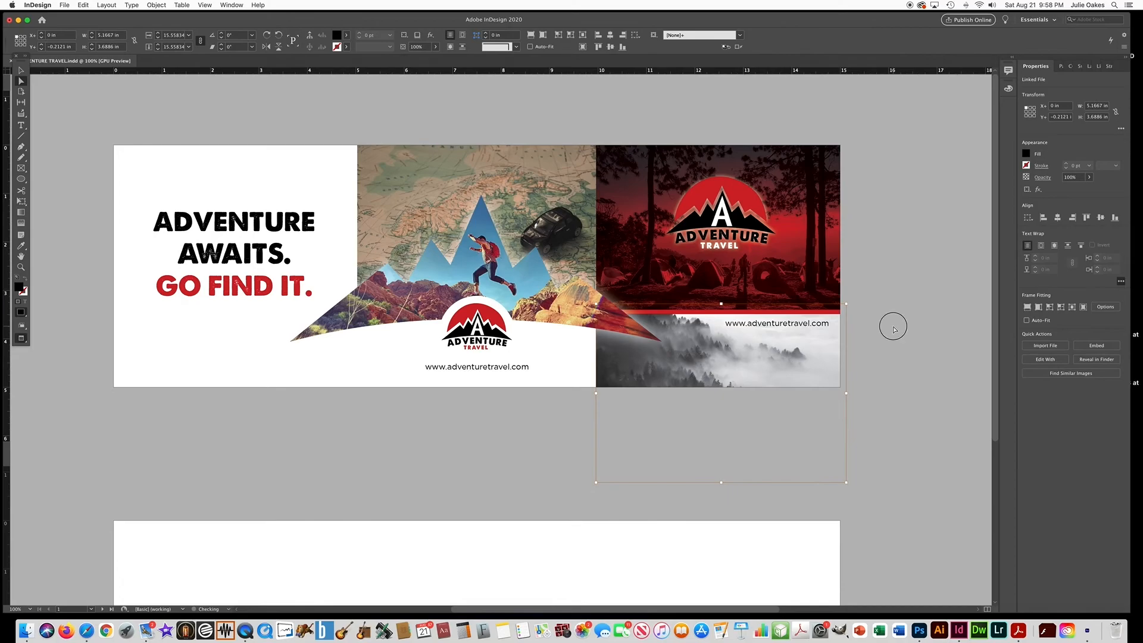
click(893, 330)
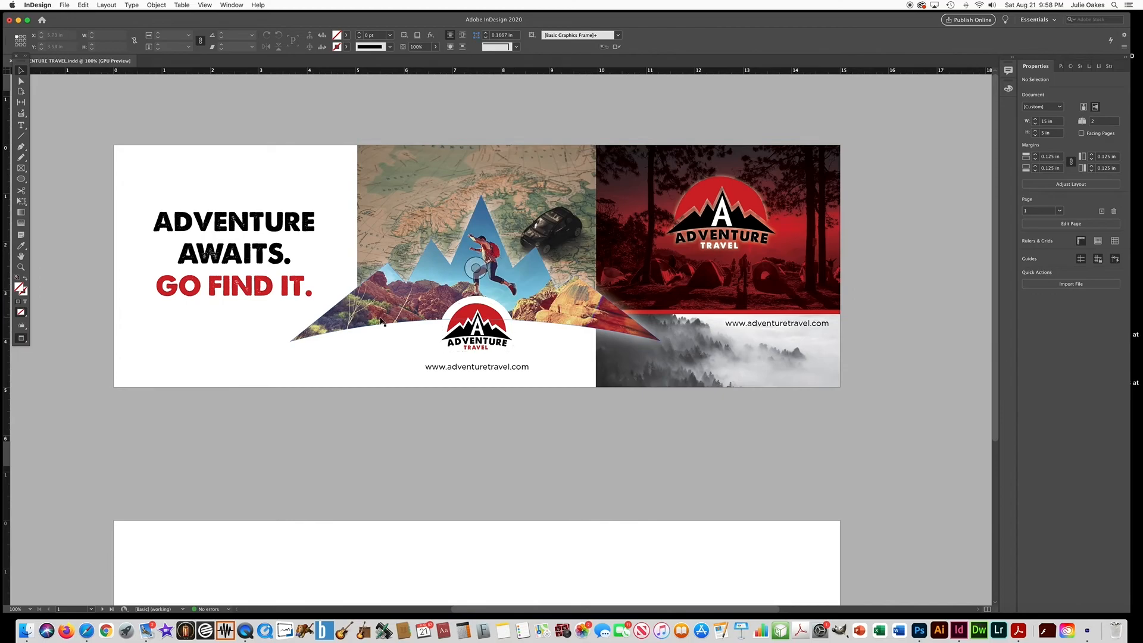
Extend the red rectangle behind the upper photos across the whole left panel, past its outer edge.
click(669, 317)
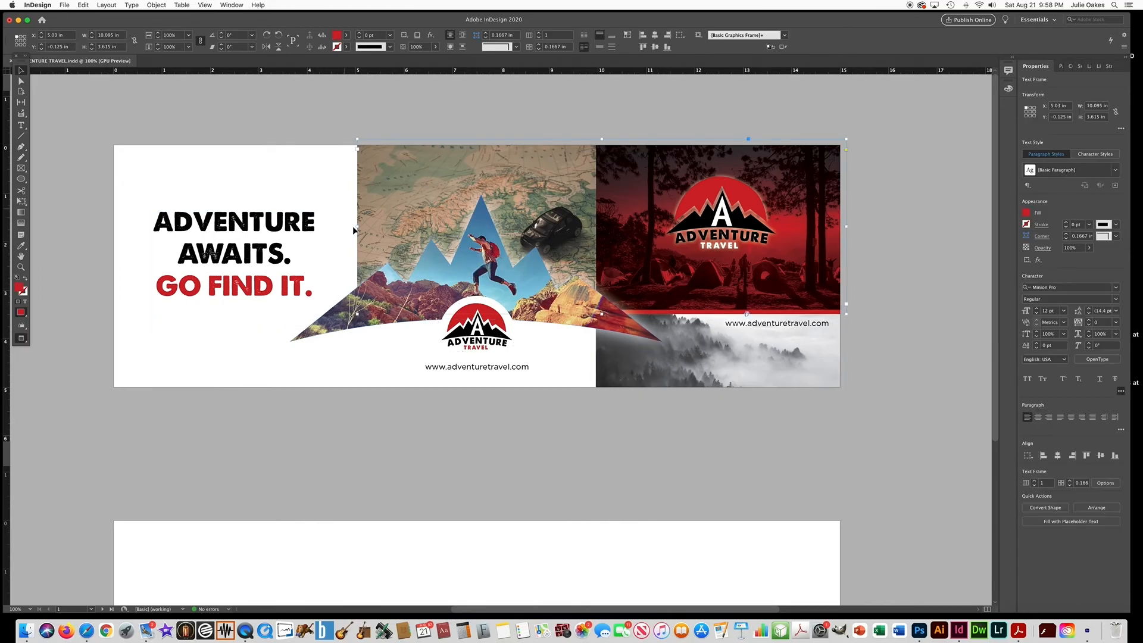
drag(357, 227, 106, 232)
Fill the headline's line GO FIND IT. with the white Paper swatch.
click(175, 227)
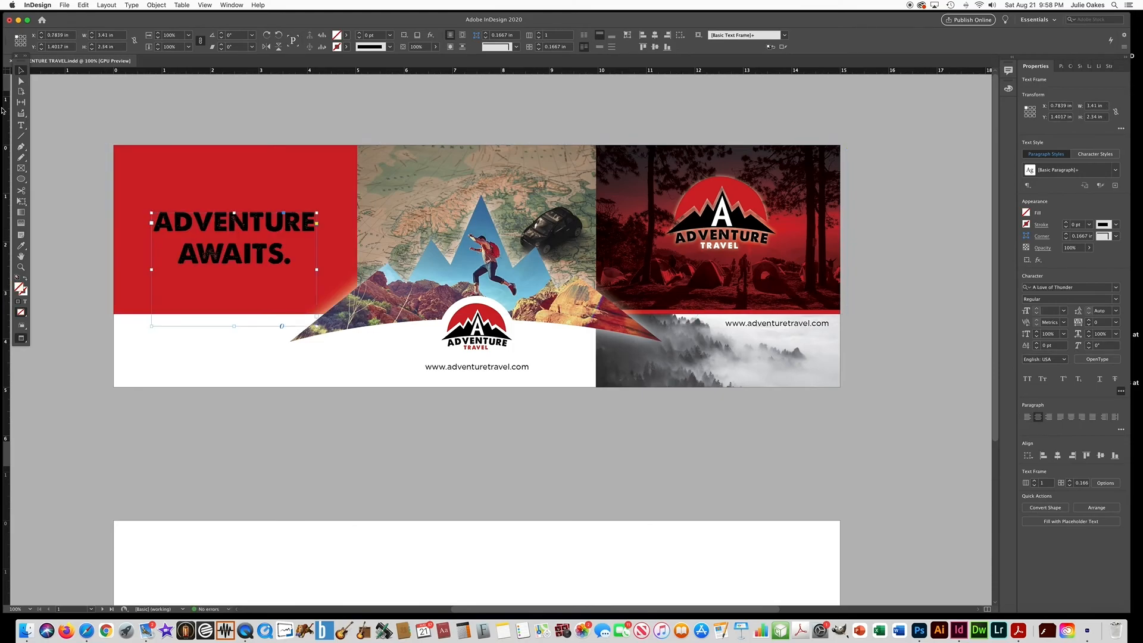
click(20, 125)
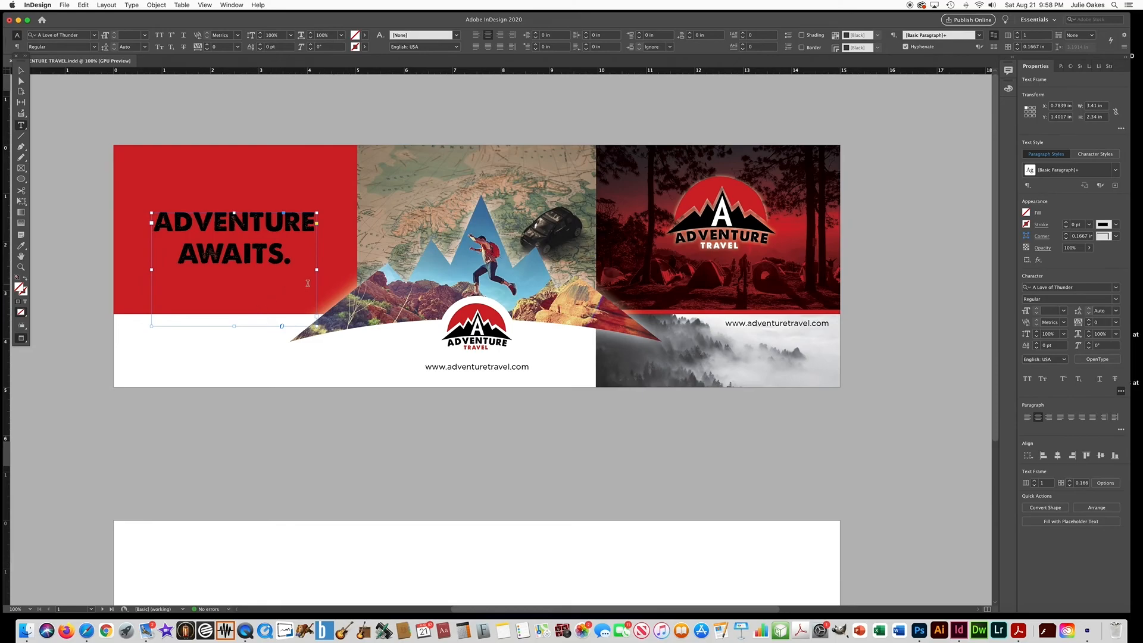
drag(313, 284, 131, 286)
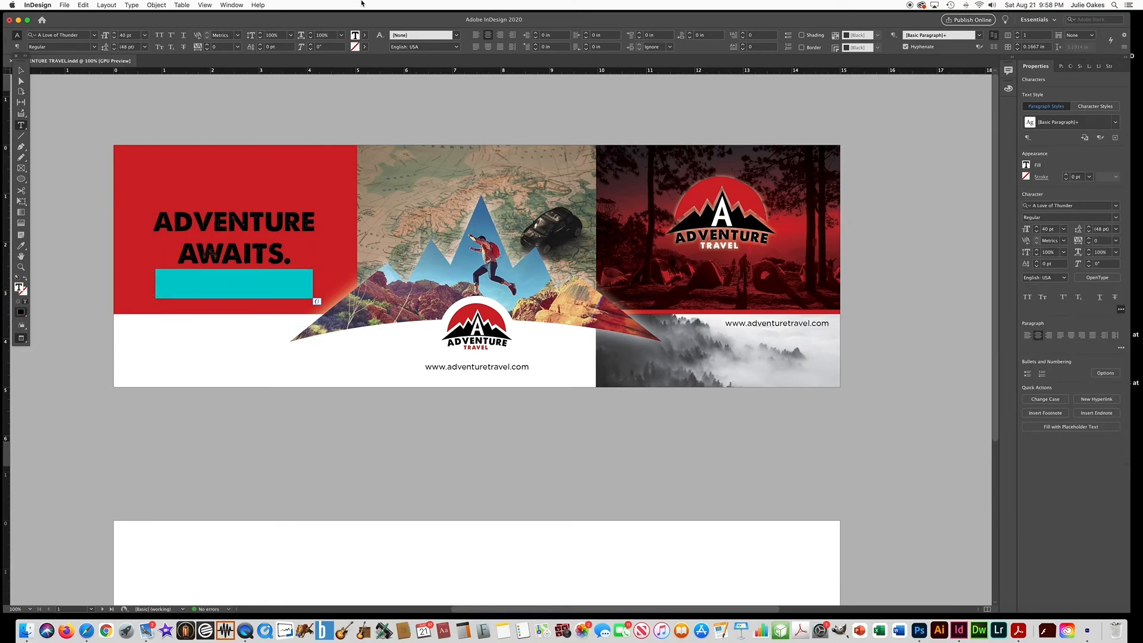
click(364, 36)
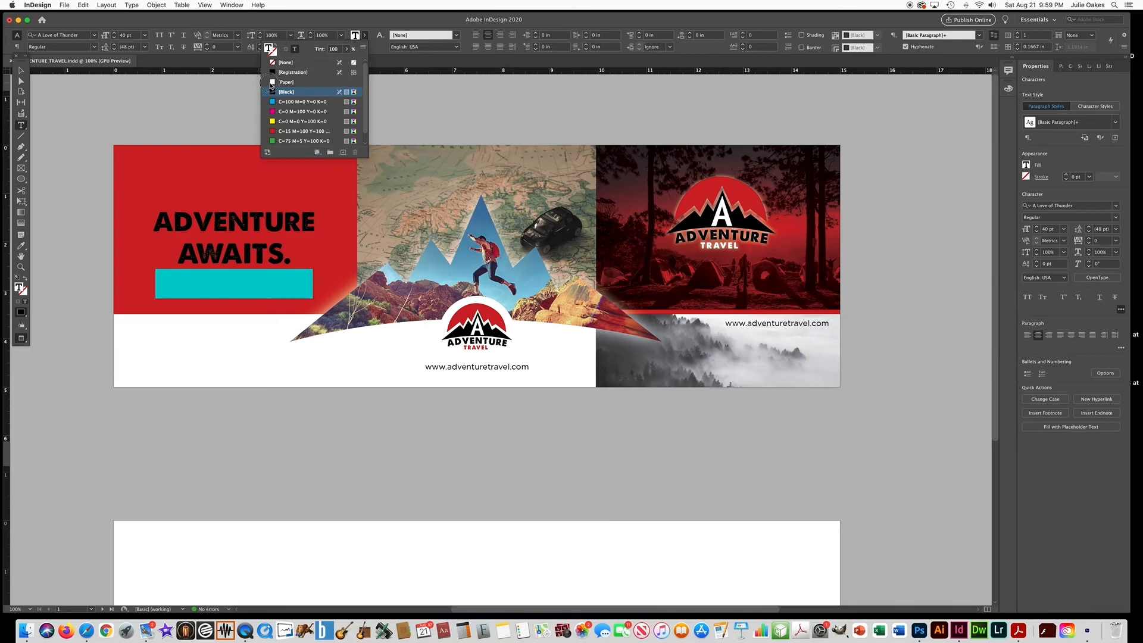
click(278, 82)
Move the ADVENTURE AWAITS. GO FIND IT. headline frame up about 0.5 in within the left panel's red area.
click(22, 71)
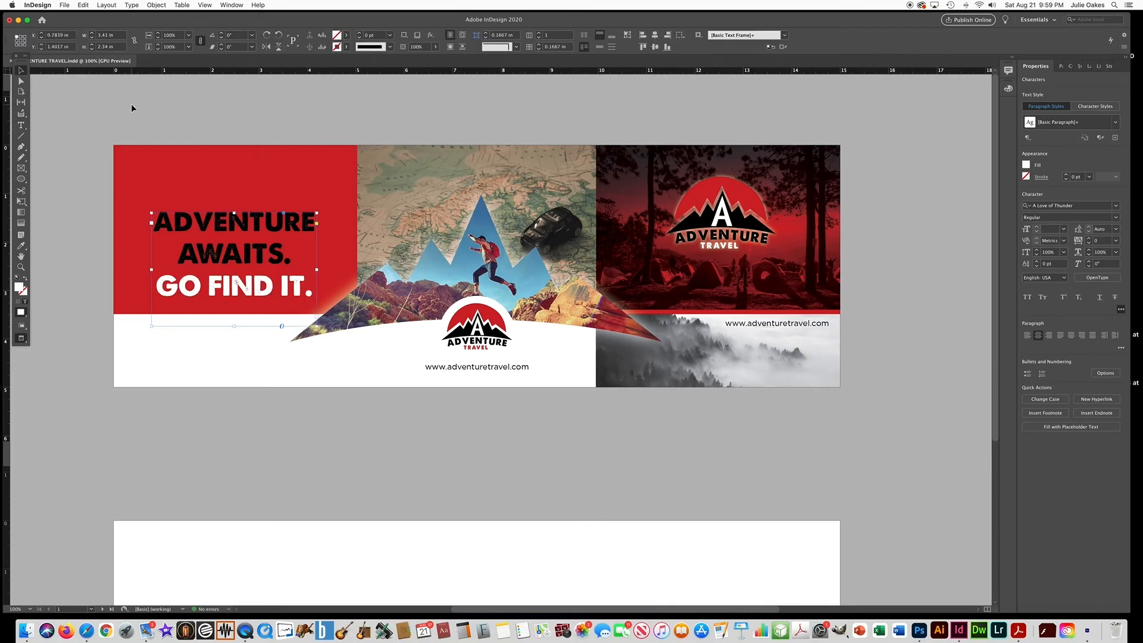
key(Up)
key(Up)
key(Up)
key(Up)
key(Up)
key(Up)
key(Up)
key(Up)
key(Up)
key(Up)
key(Up)
key(Up)
key(Up)
key(Up)
key(Up)
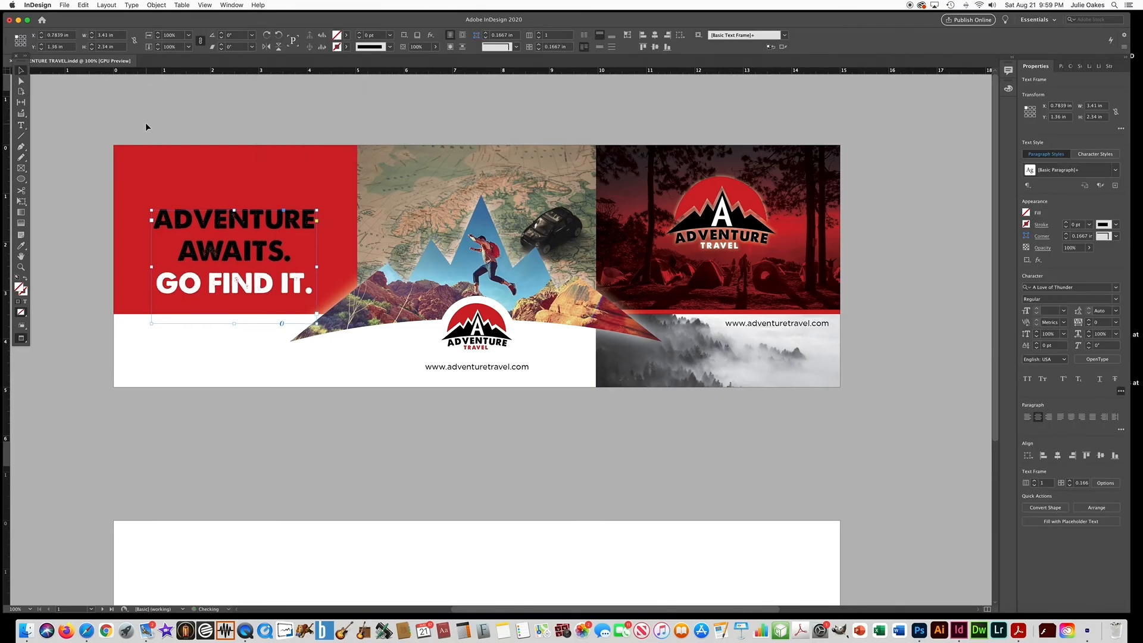
key(Up)
key(Up)
key(Up)
key(Up)
key(Up)
key(Up)
key(Up)
key(Up)
key(Up)
key(Up)
key(Up)
key(Up)
key(Up)
key(Up)
key(Up)
key(Up)
key(Up)
key(Up)
key(Up)
key(Up)
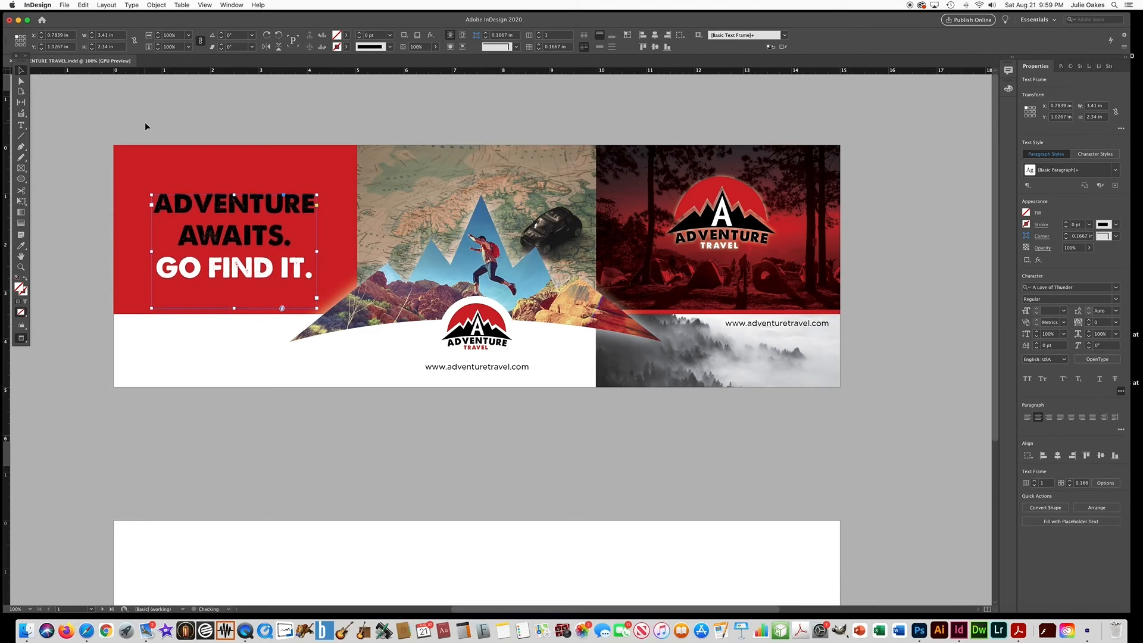
click(138, 121)
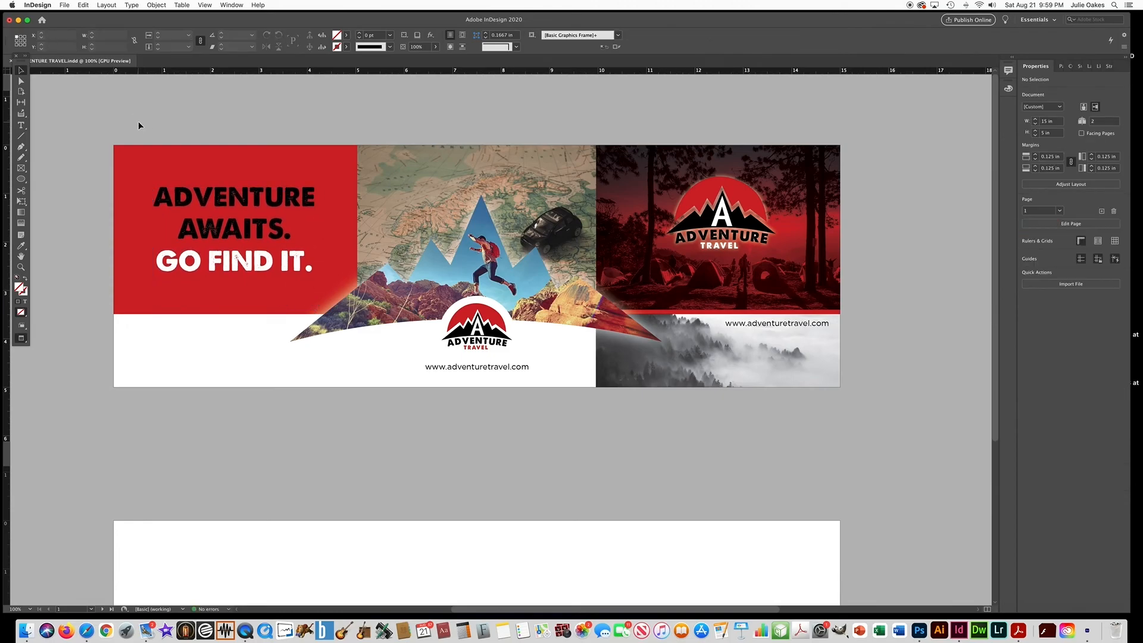
click(245, 108)
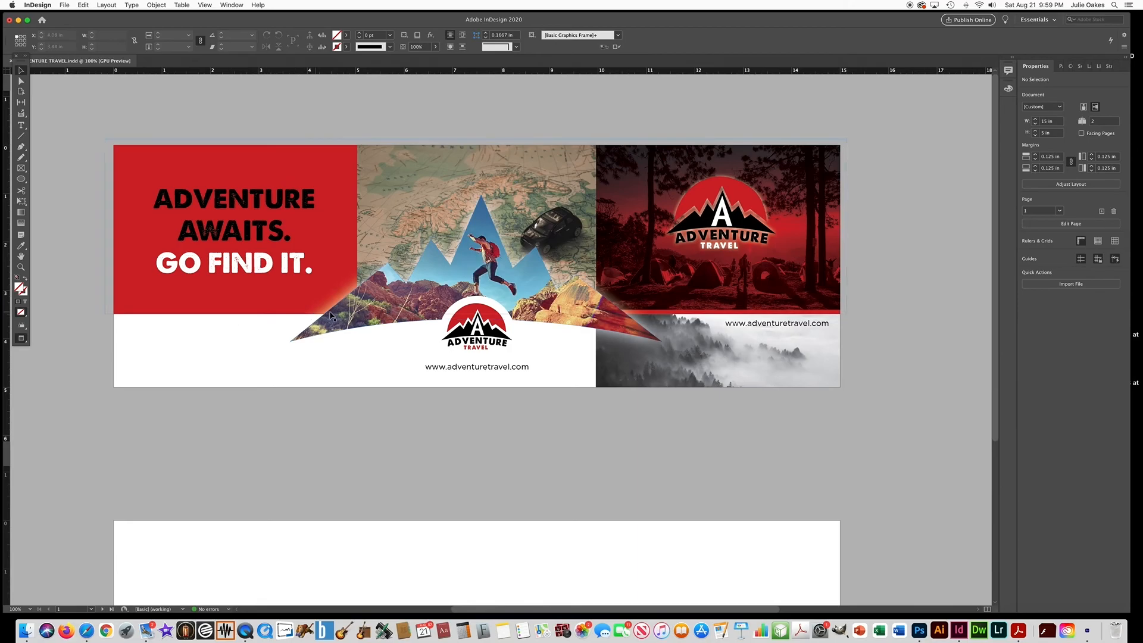
Duplicate the cover panel's foggy forest photo, flip the copy horizontally and place it below the red area of the left panel.
click(697, 382)
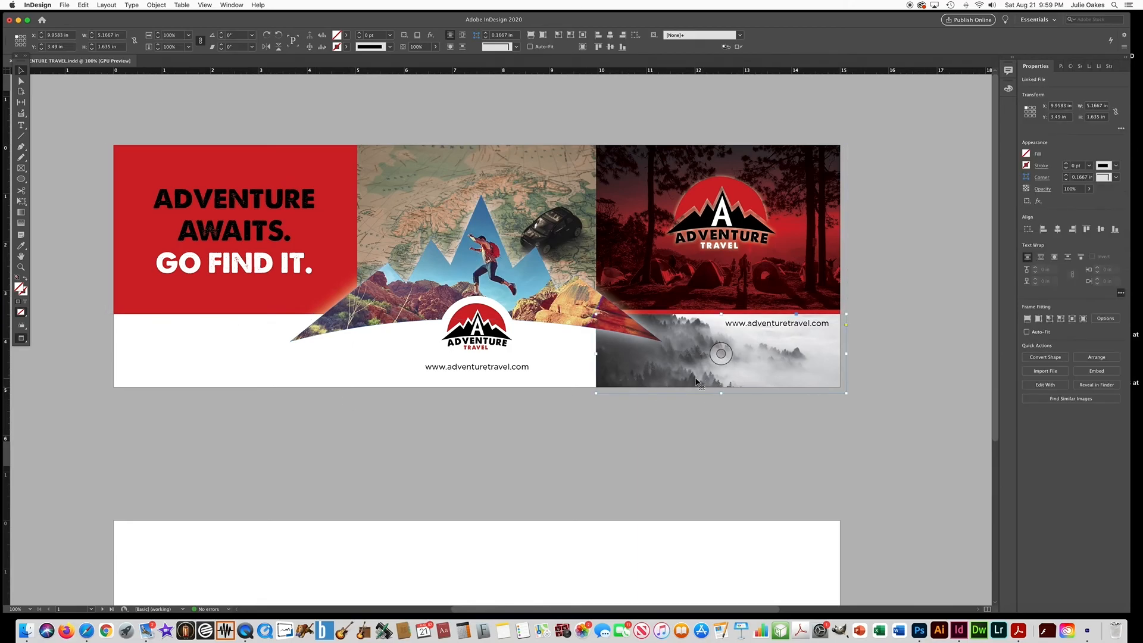
drag(697, 382, 477, 294)
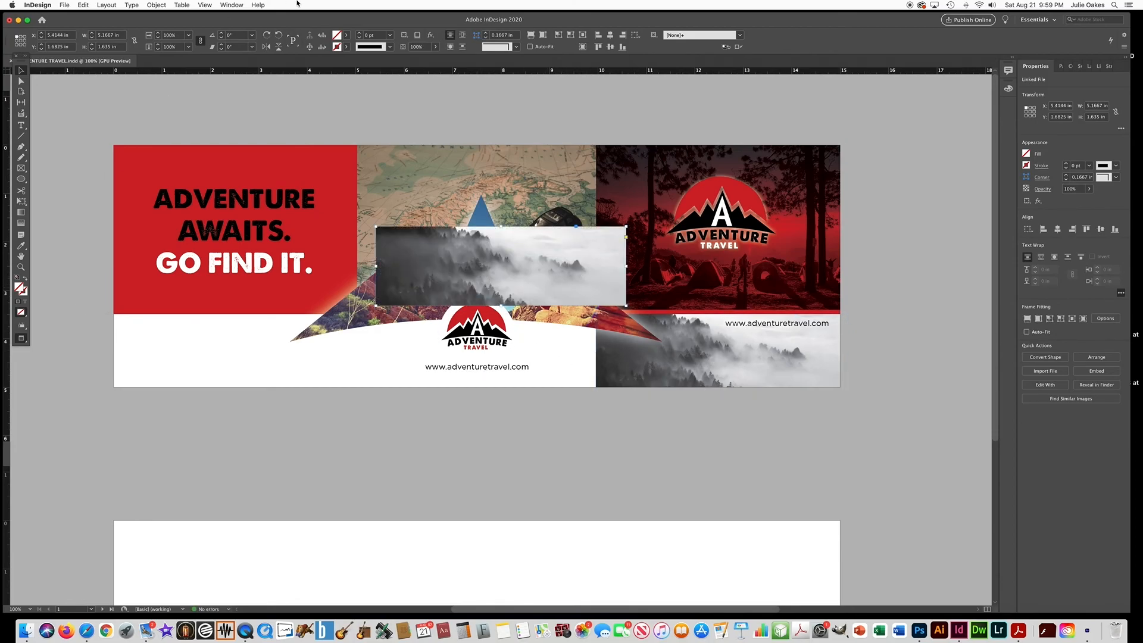
click(266, 48)
drag(359, 266, 577, 356)
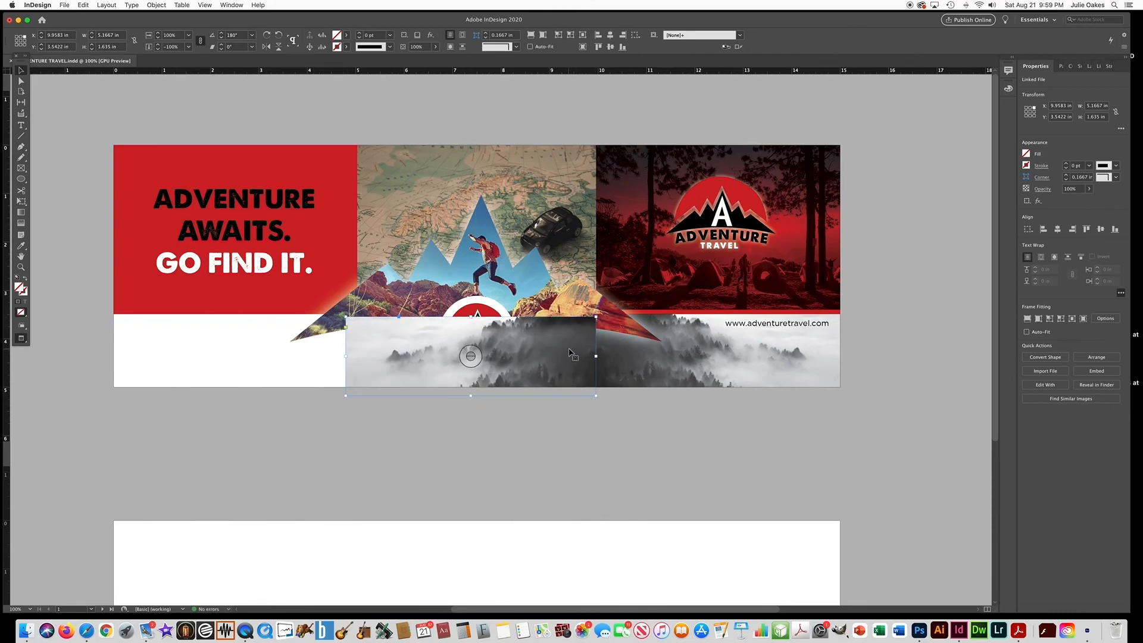
drag(577, 355, 339, 363)
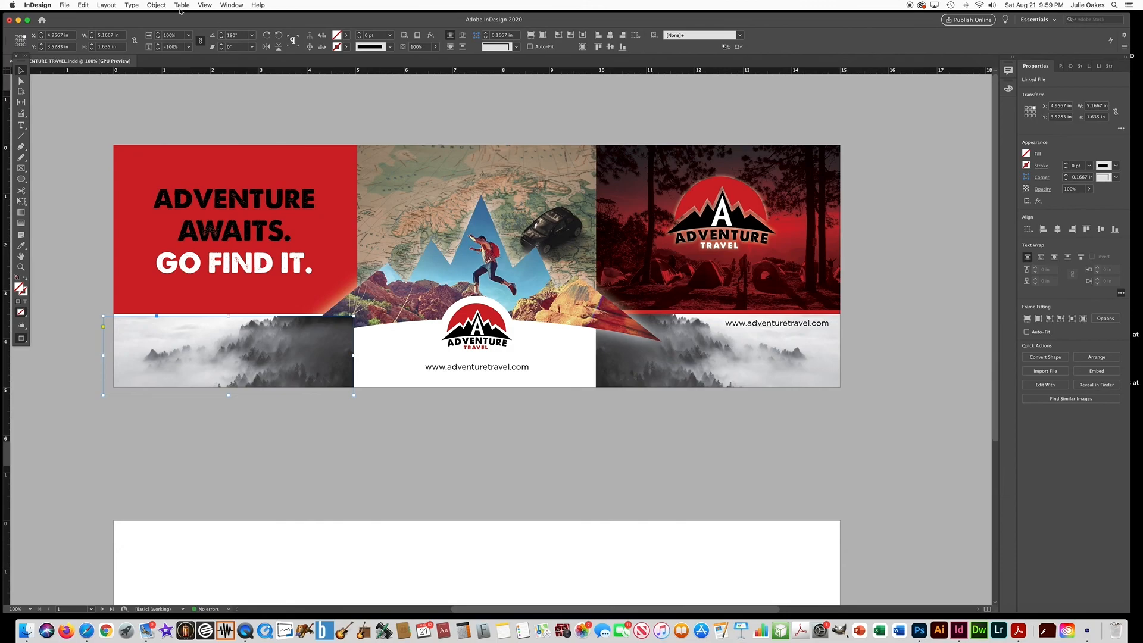
Send the flipped forest photo to the back and nudge it up against the red area at Y 3.4867 in.
click(156, 5)
mouse_move(169, 32)
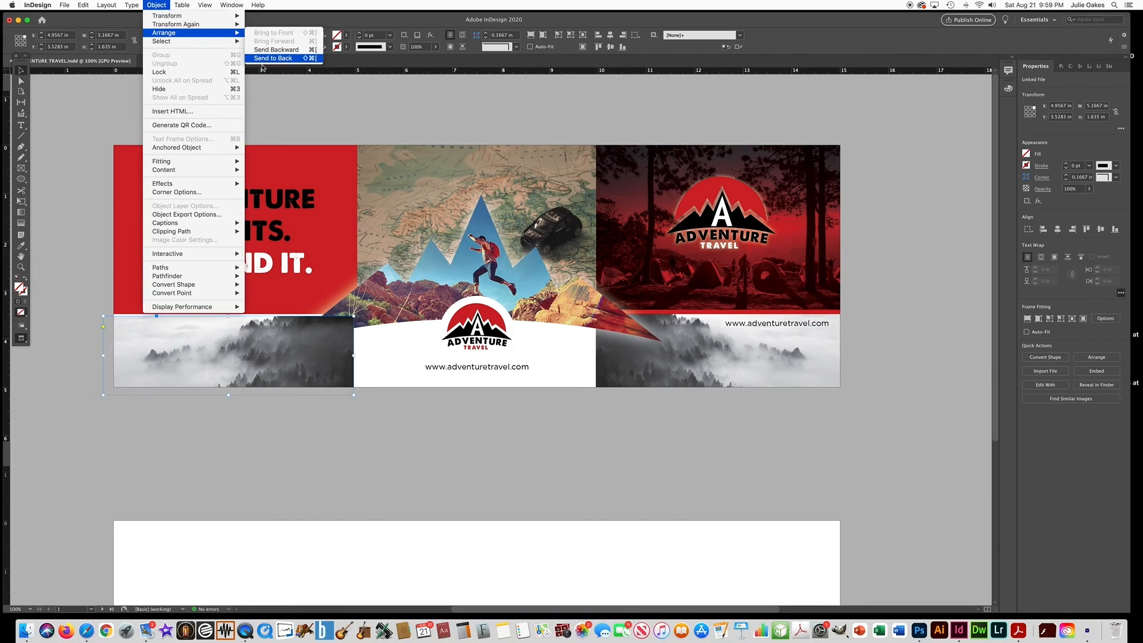
click(274, 58)
key(Up)
key(Up)
key(Up)
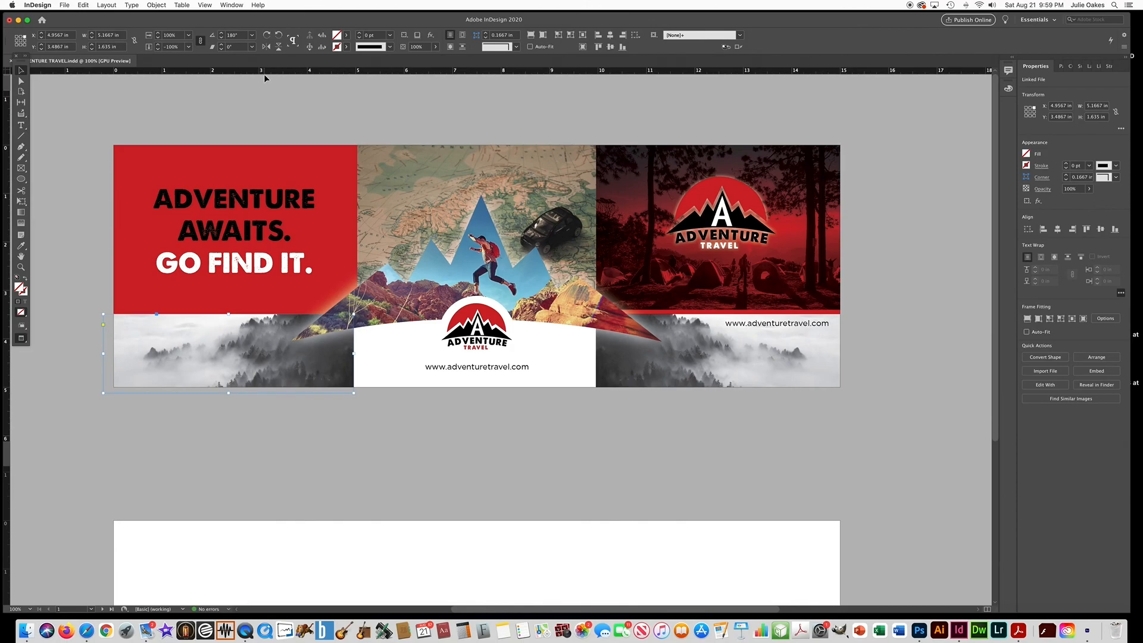
click(330, 116)
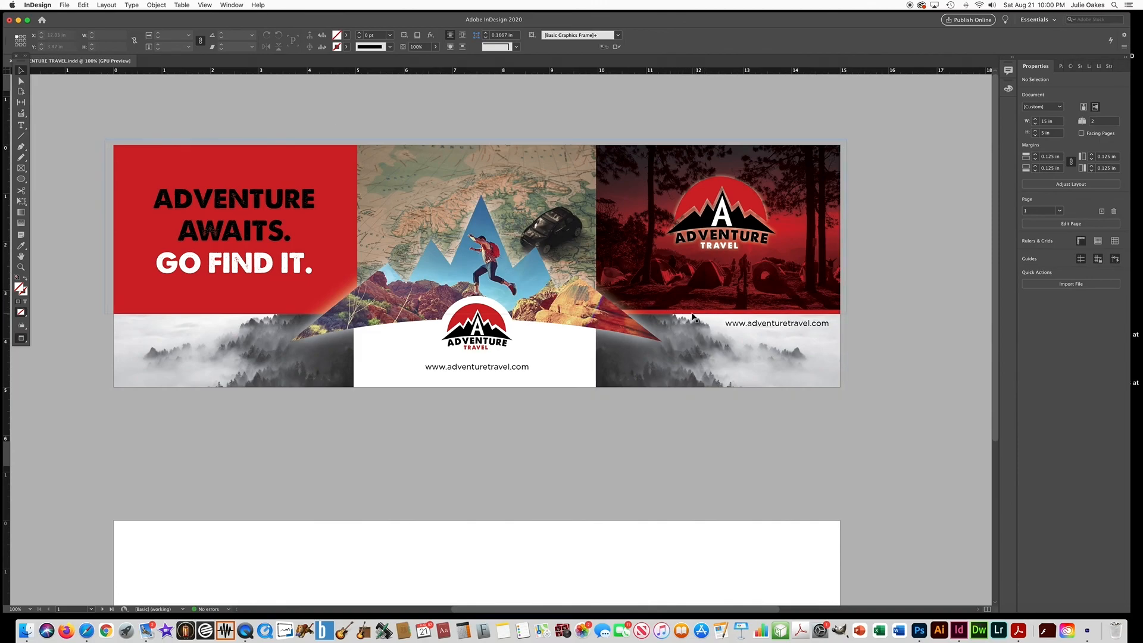
Draw a thin rectangle about 4.93 in by 0.08 in along the red area's lower edge on the left panel and fill it with Black.
click(21, 179)
click(40, 189)
drag(102, 310, 347, 316)
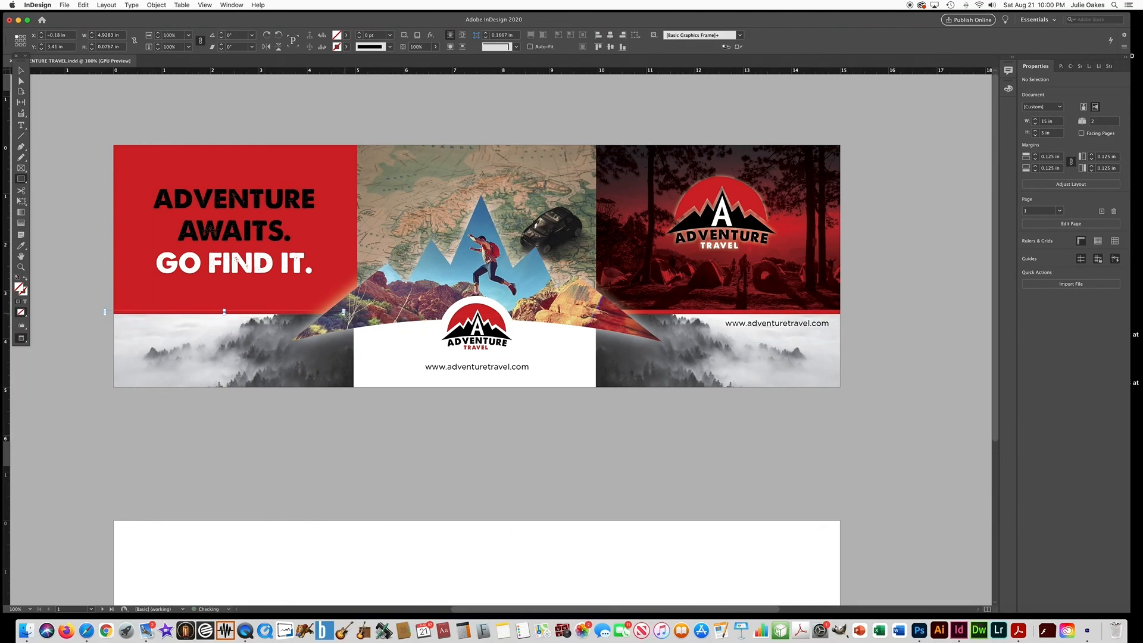
click(337, 37)
click(262, 91)
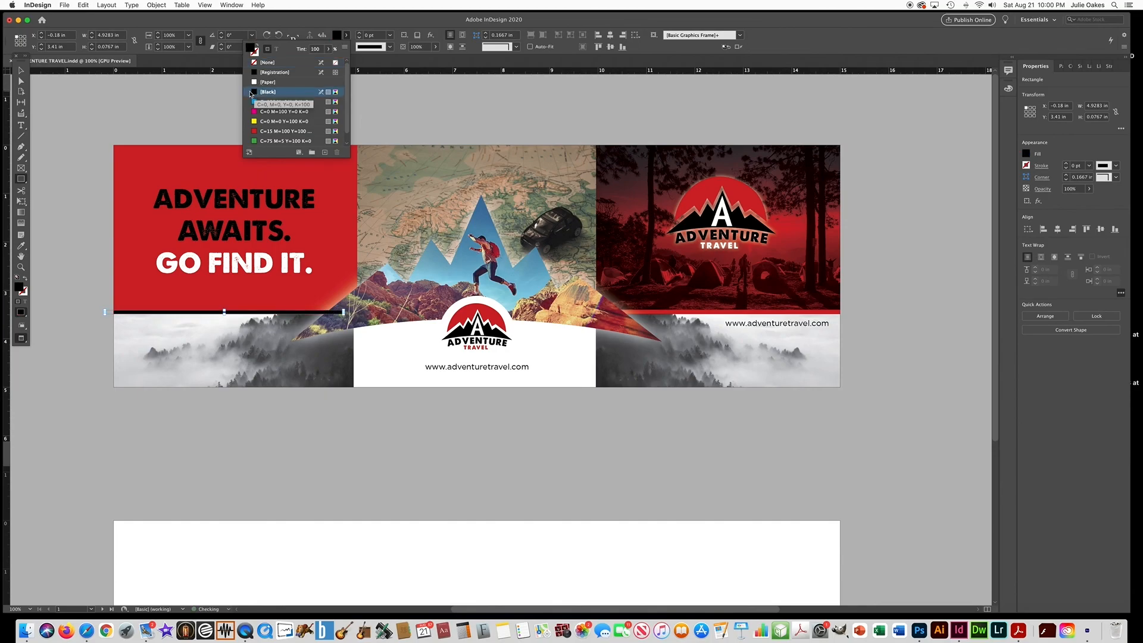
Send the black bar backward so it sits behind the mountain-shaped photo.
click(166, 6)
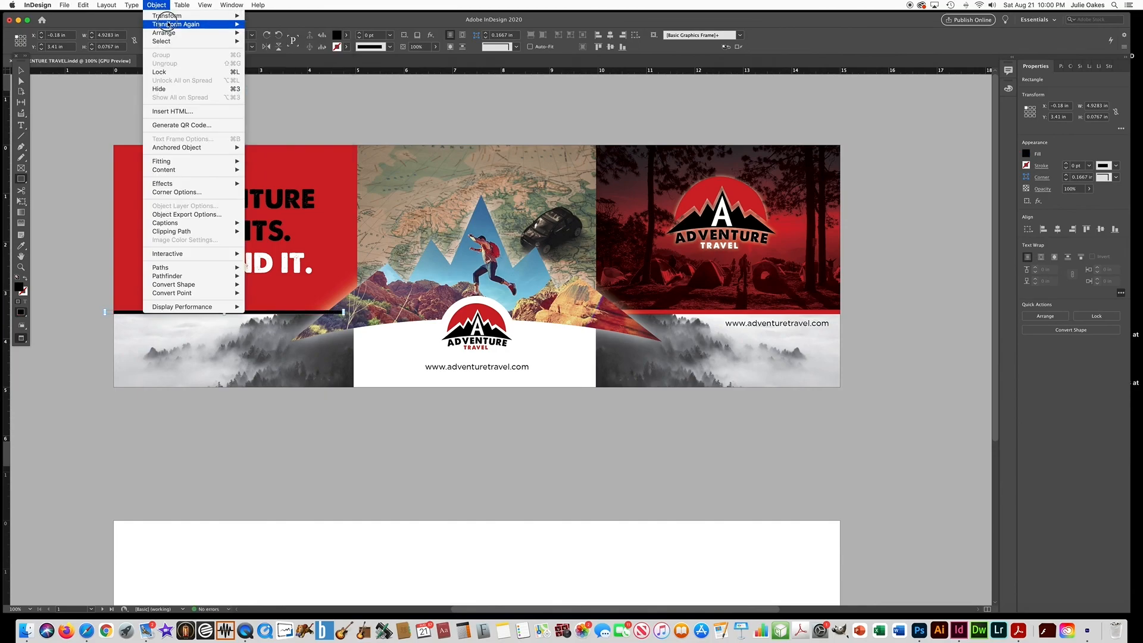
mouse_move(164, 32)
click(258, 55)
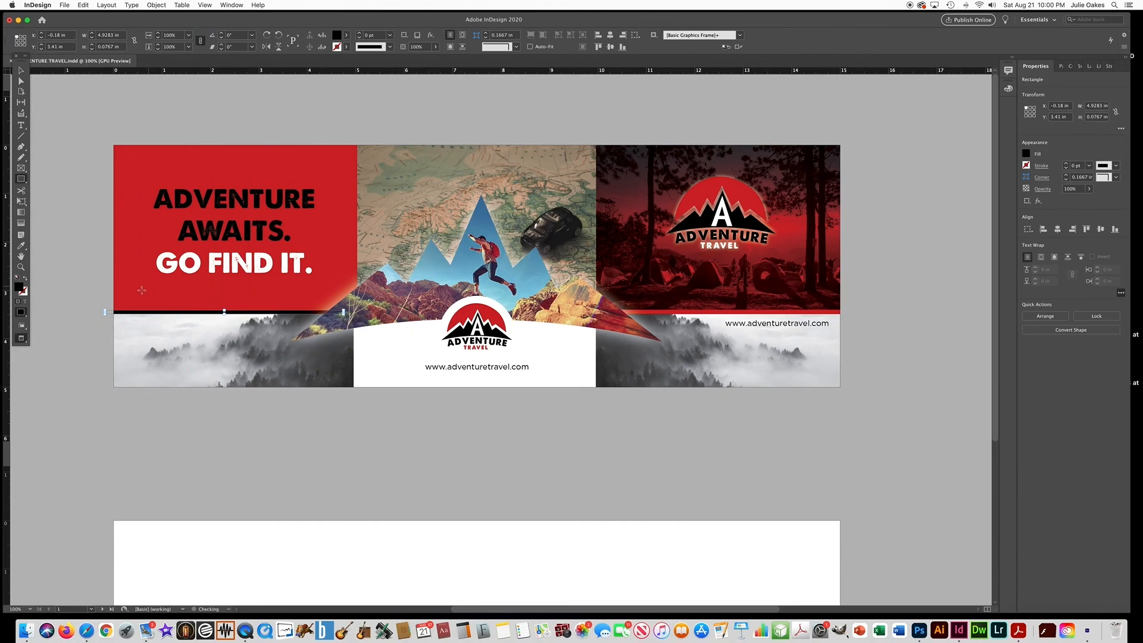
click(21, 71)
click(79, 118)
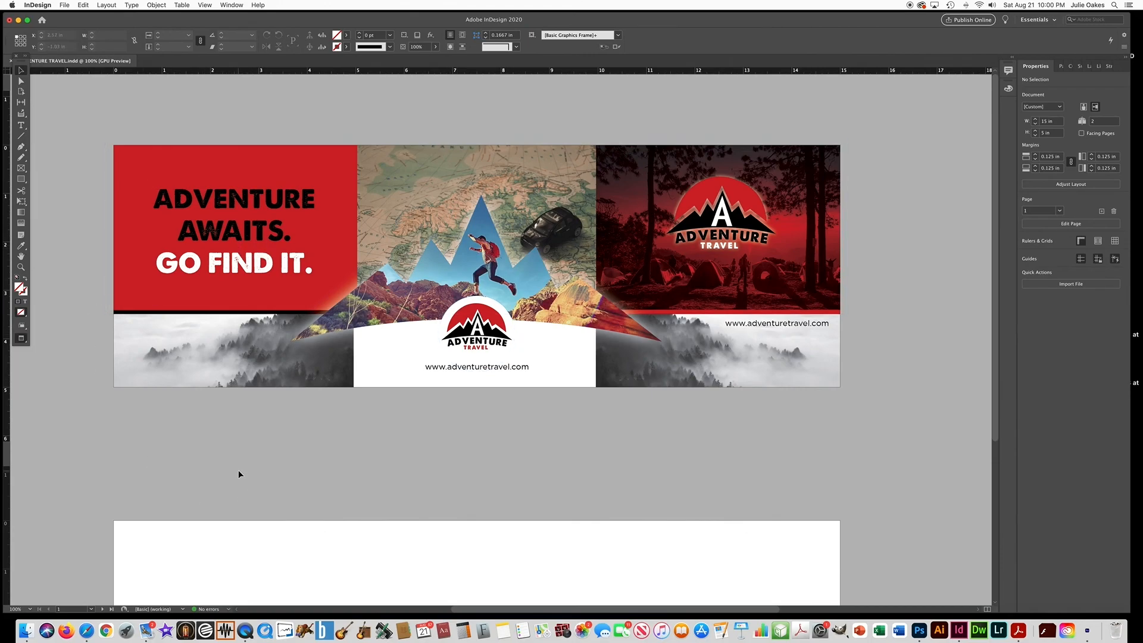
Go to the blank second page of the brochure.
scroll(245, 443, down, 5)
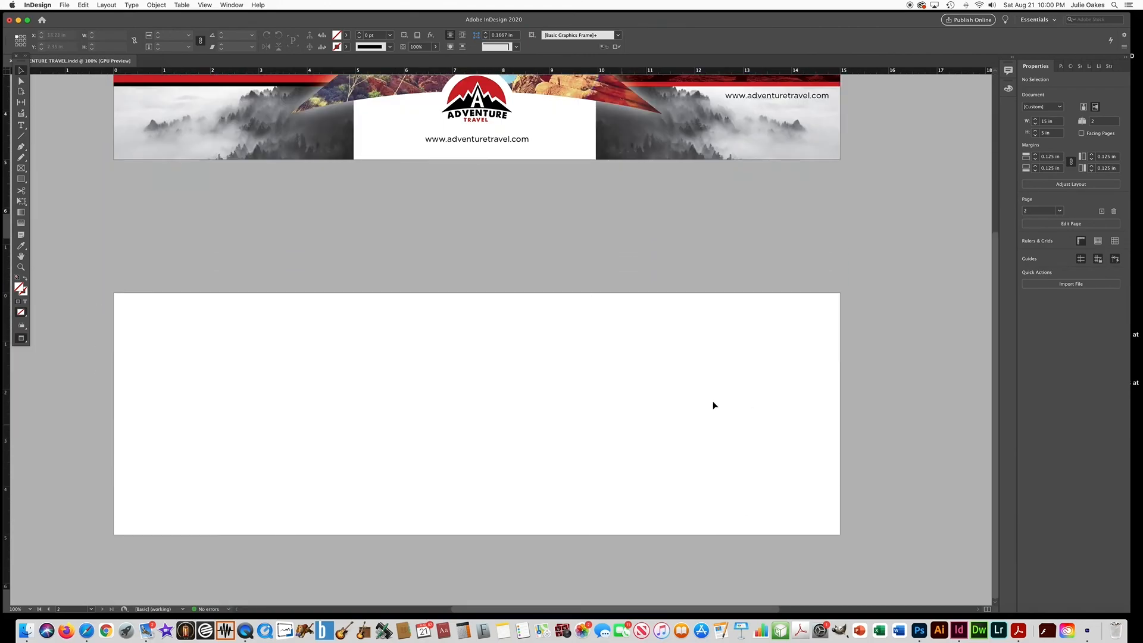